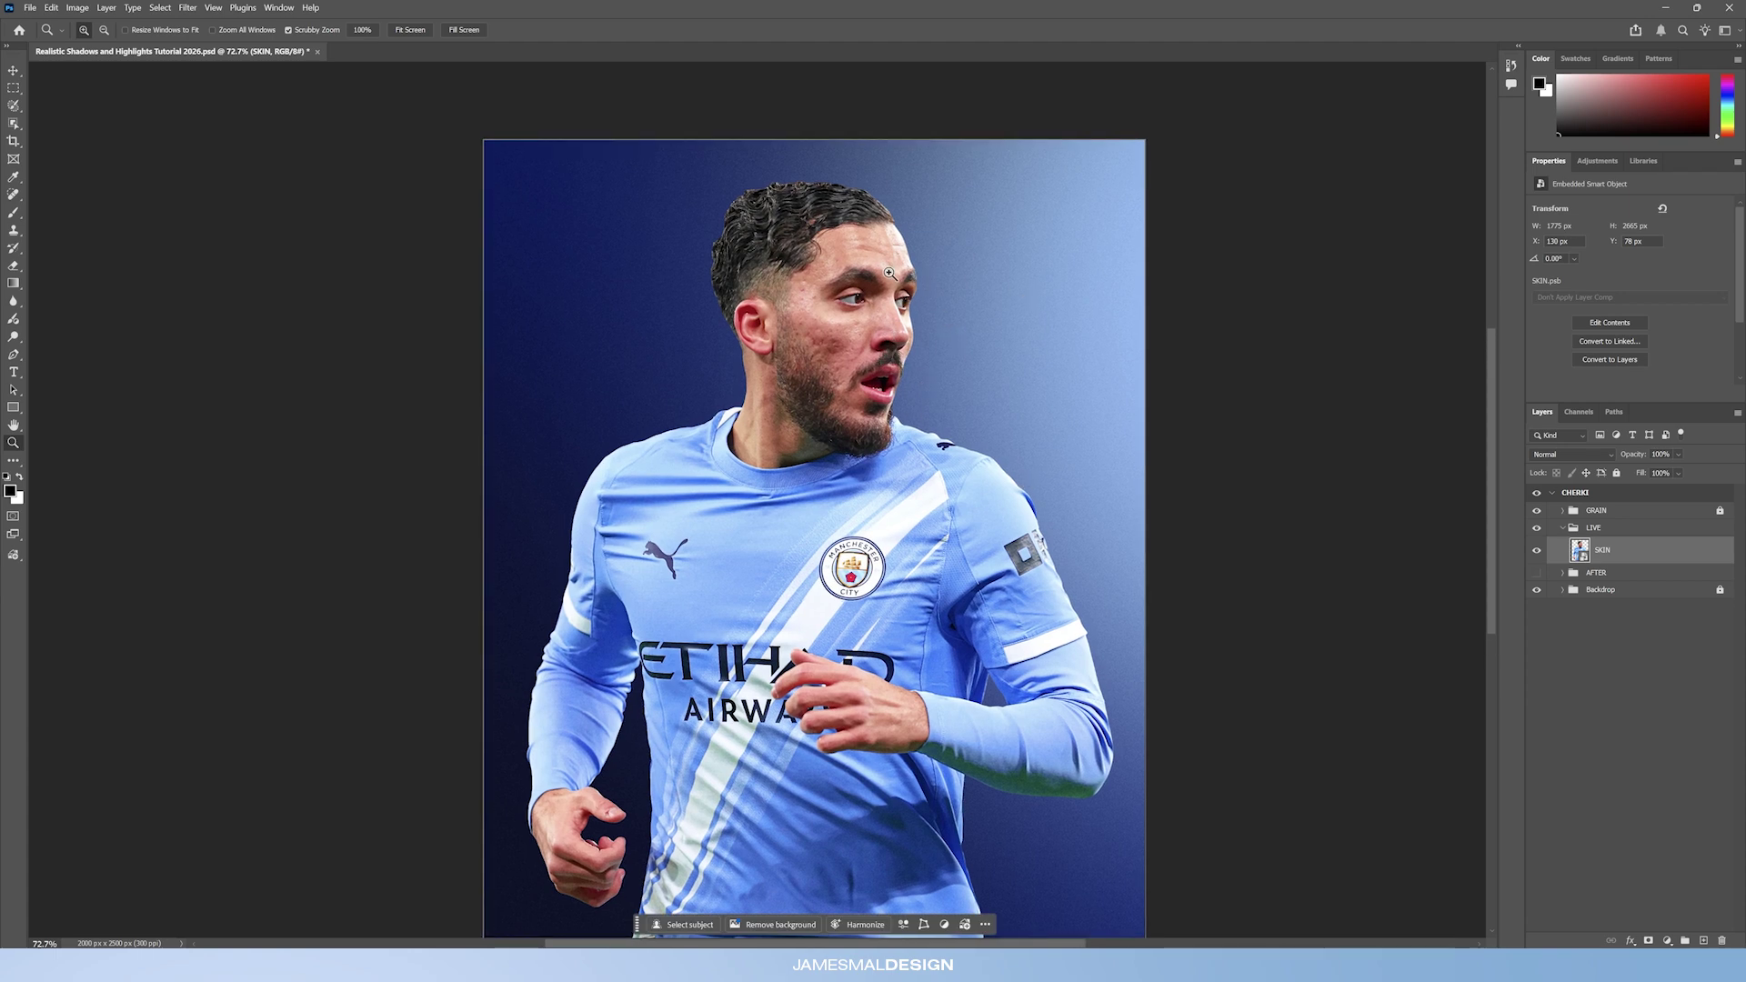
Add a Brightness/Contrast adjustment clipped to the SKIN layer and set its brightness to 51.
scroll(917, 272, "up", 5)
scroll(917, 272, "up", 1)
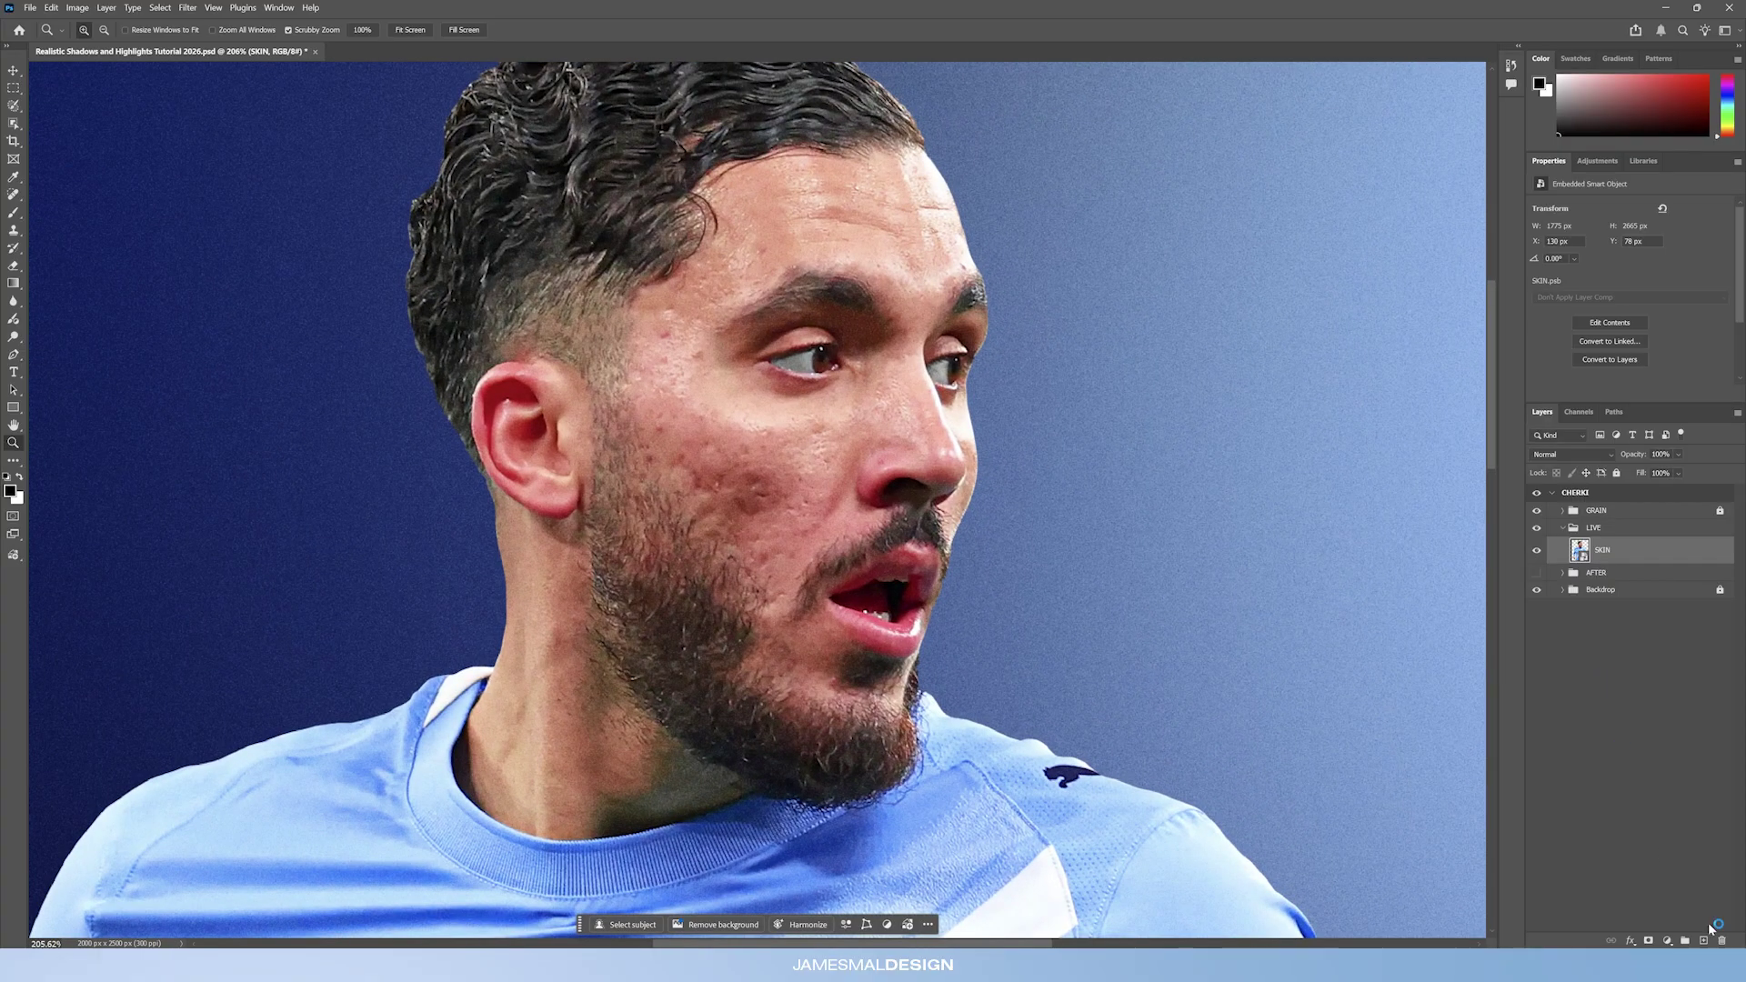
left_click(1667, 941)
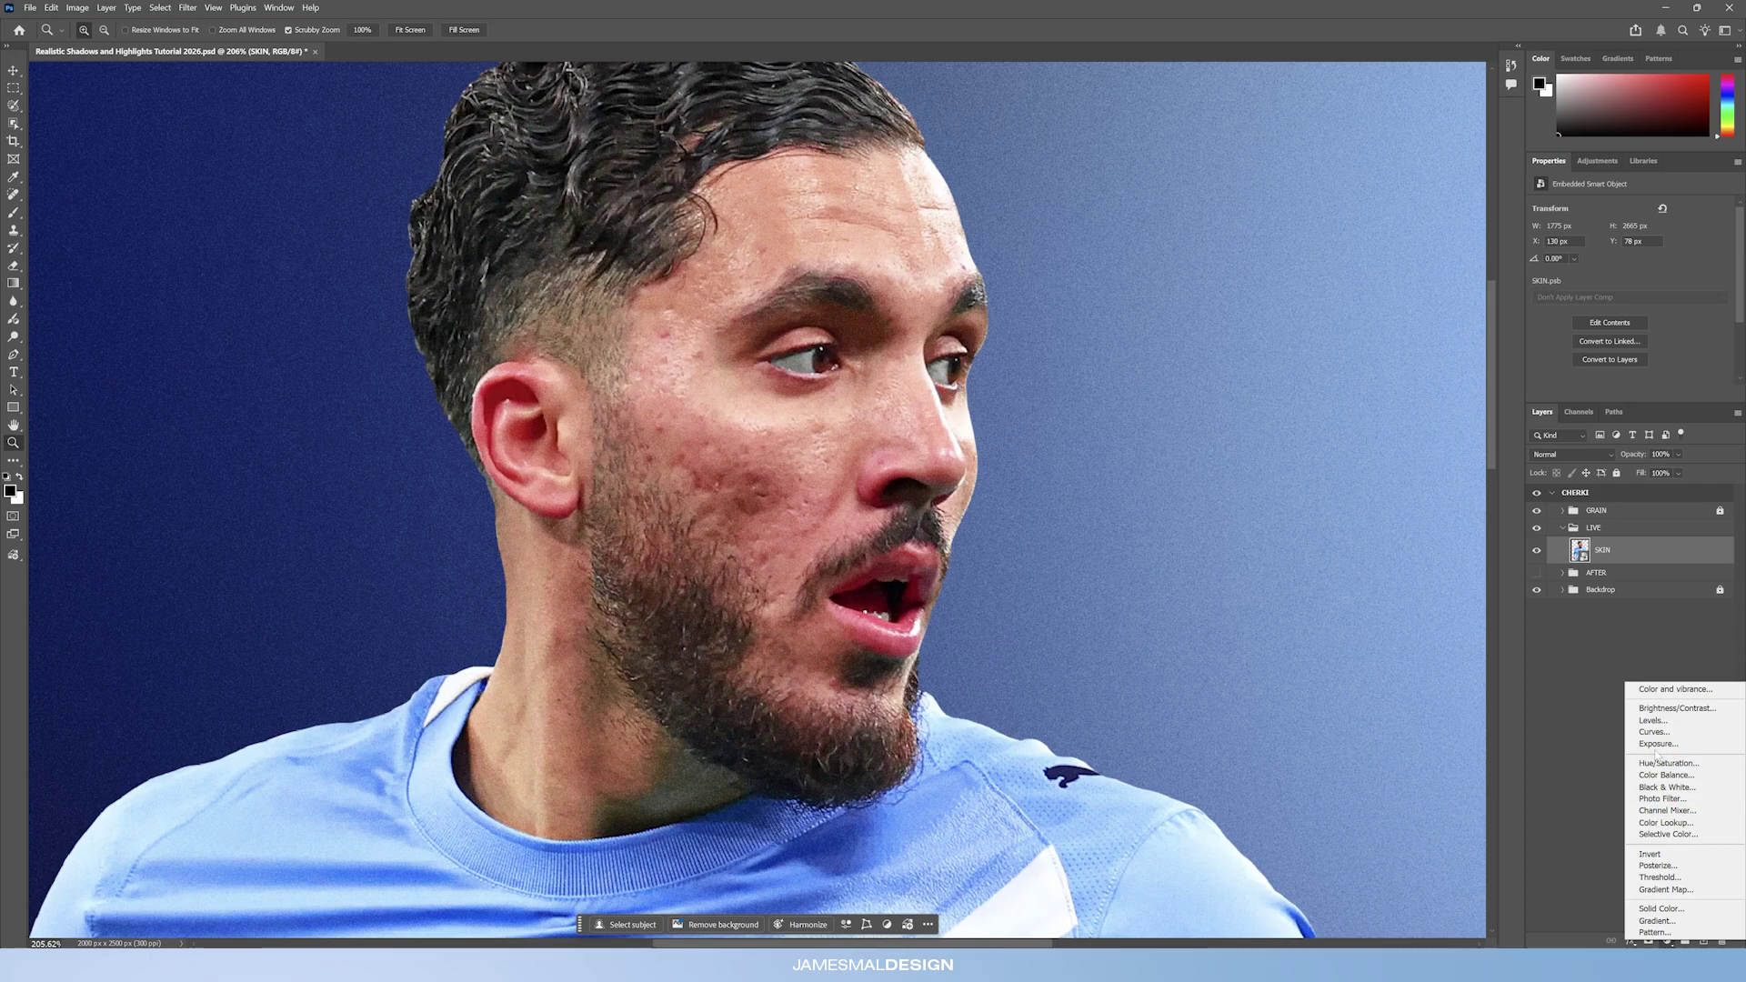
left_click(1679, 708)
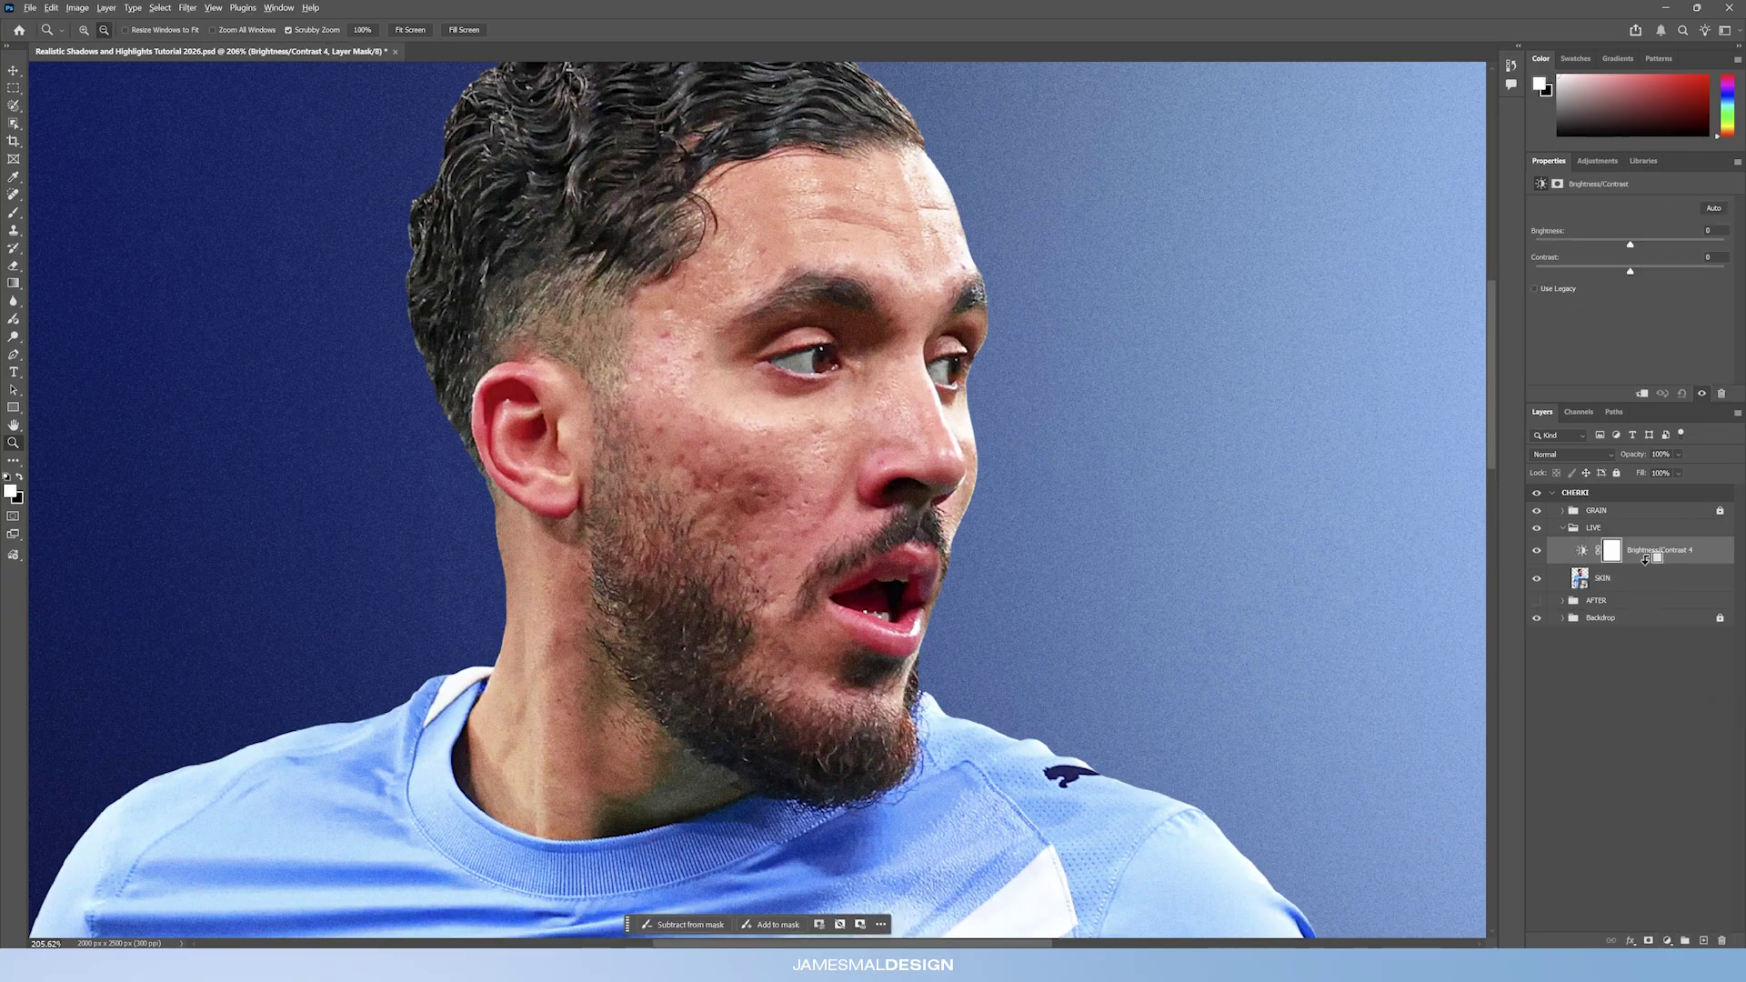
left_click(1645, 560, "alt")
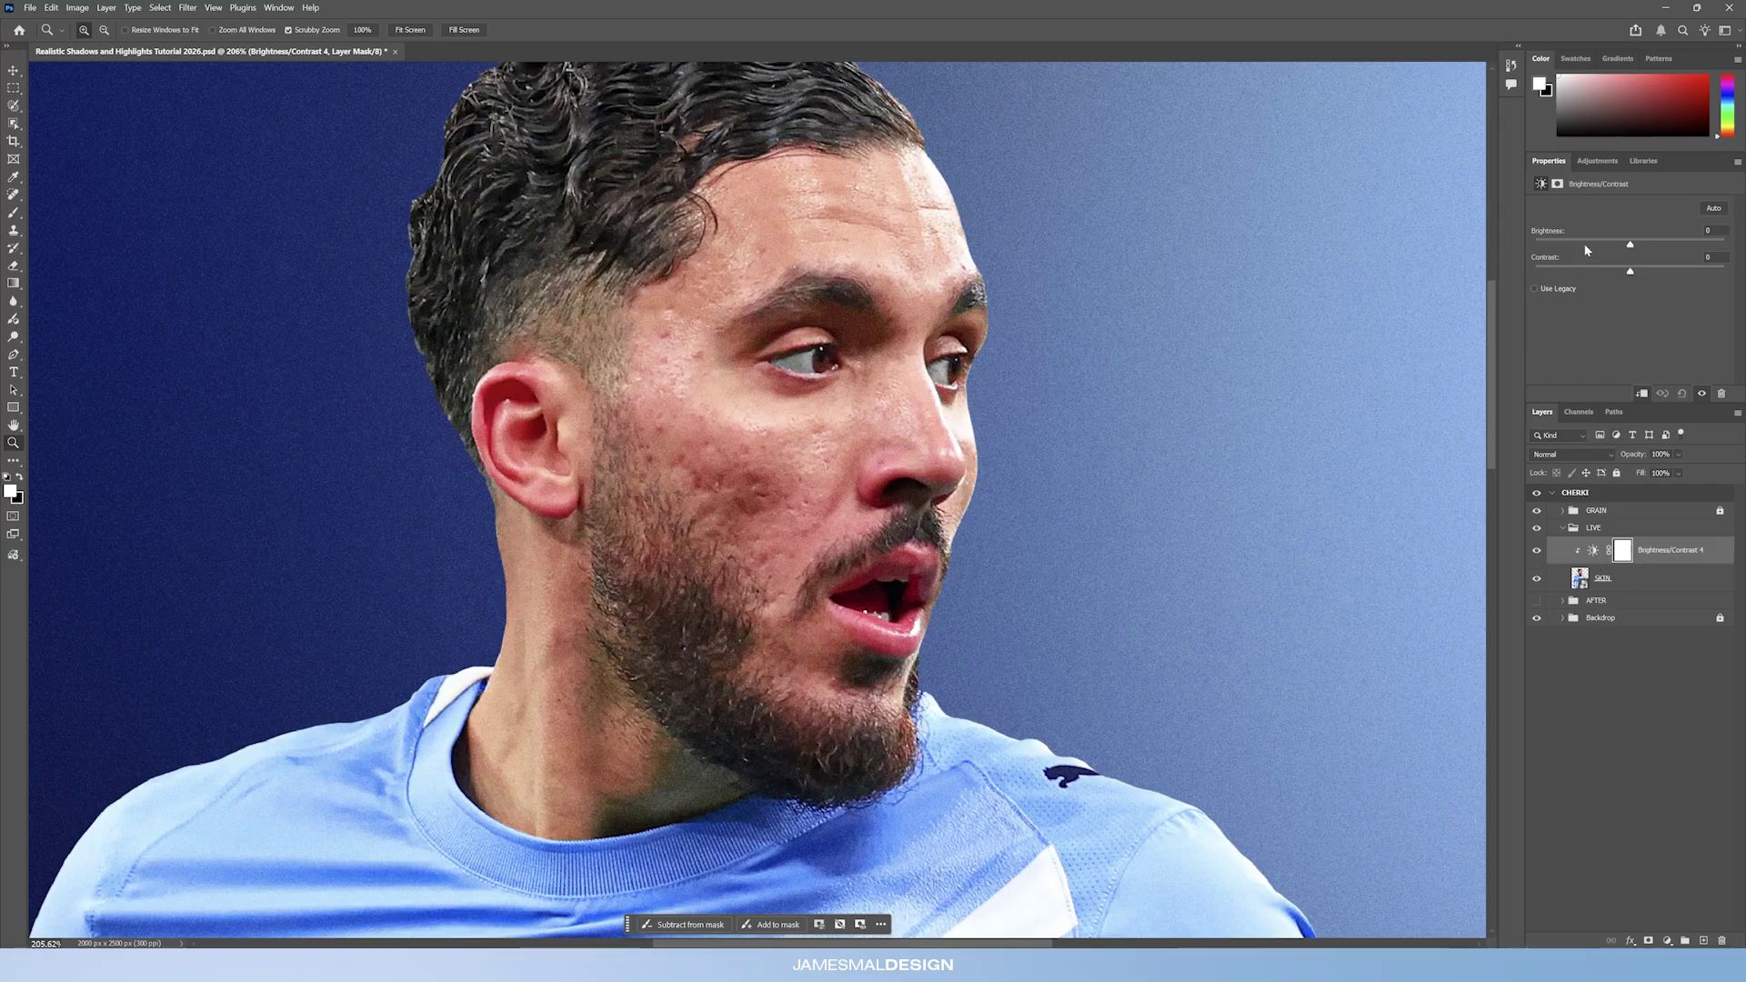
left_click_drag(1628, 243, 1664, 244)
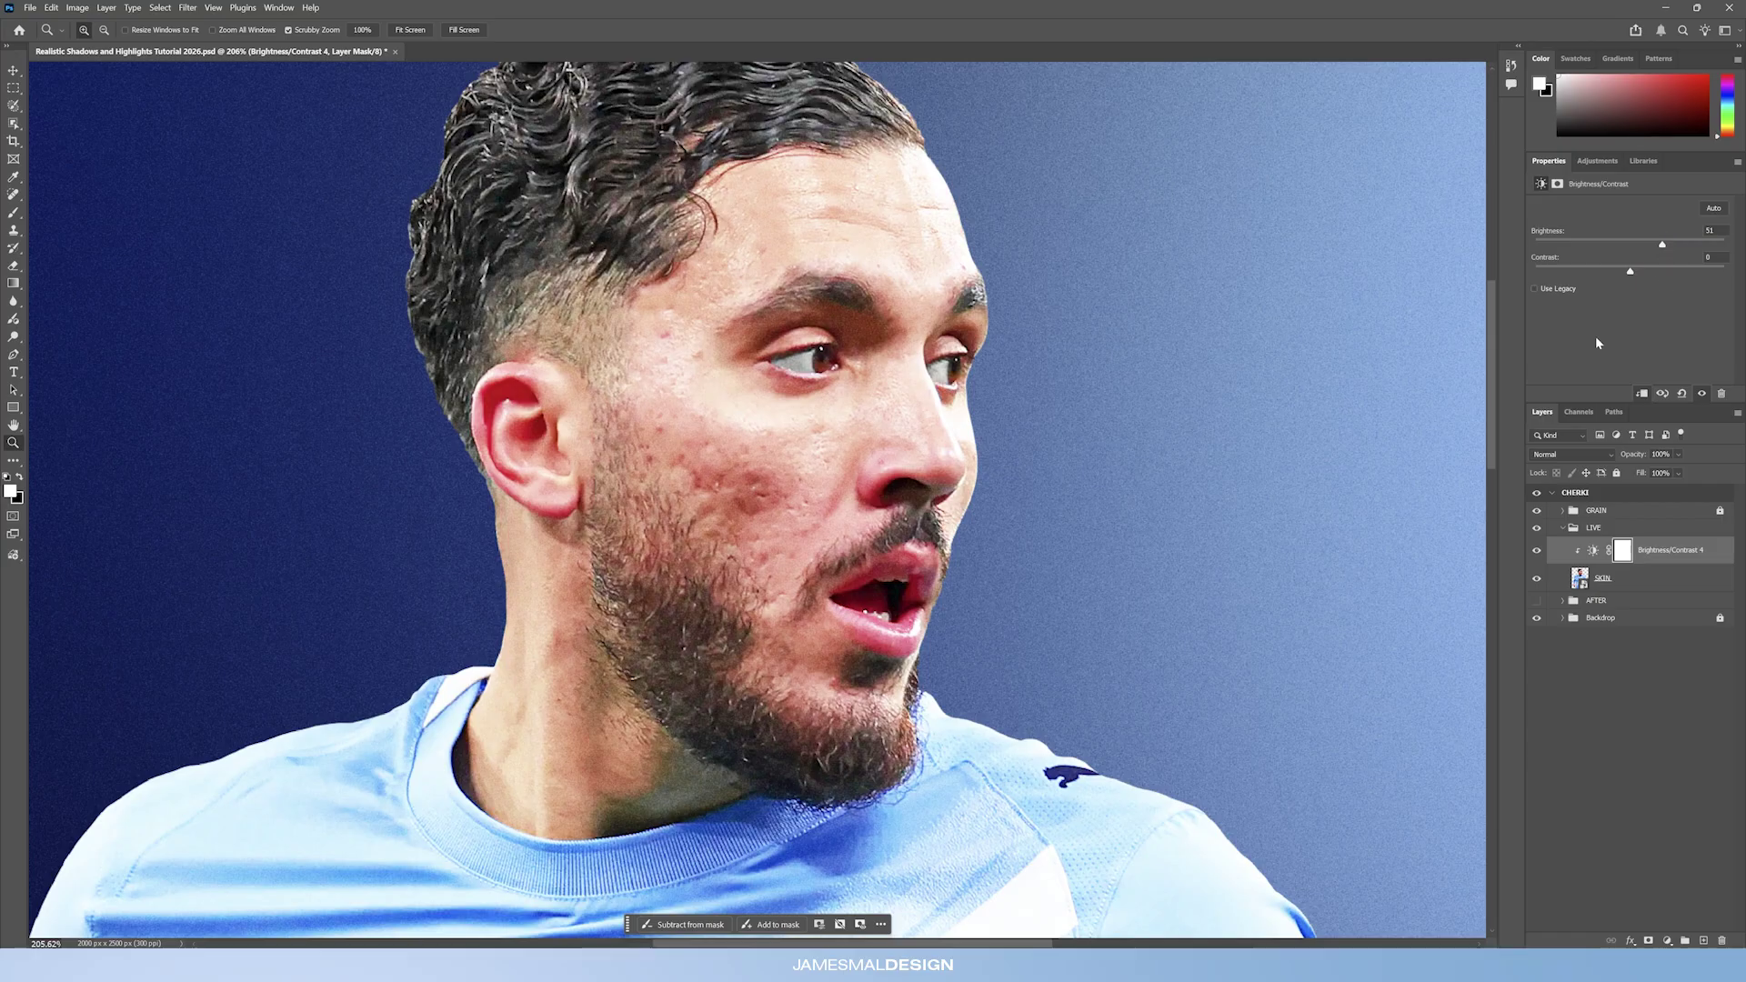
Invert the Brightness/Contrast mask and paint the brightening into both eyes with a small soft brush at 0% hardness.
key("ctrl+i")
left_click_drag(824, 377, 846, 347)
left_click(13, 212)
right_click(715, 362)
left_click(913, 393)
right_click(793, 428)
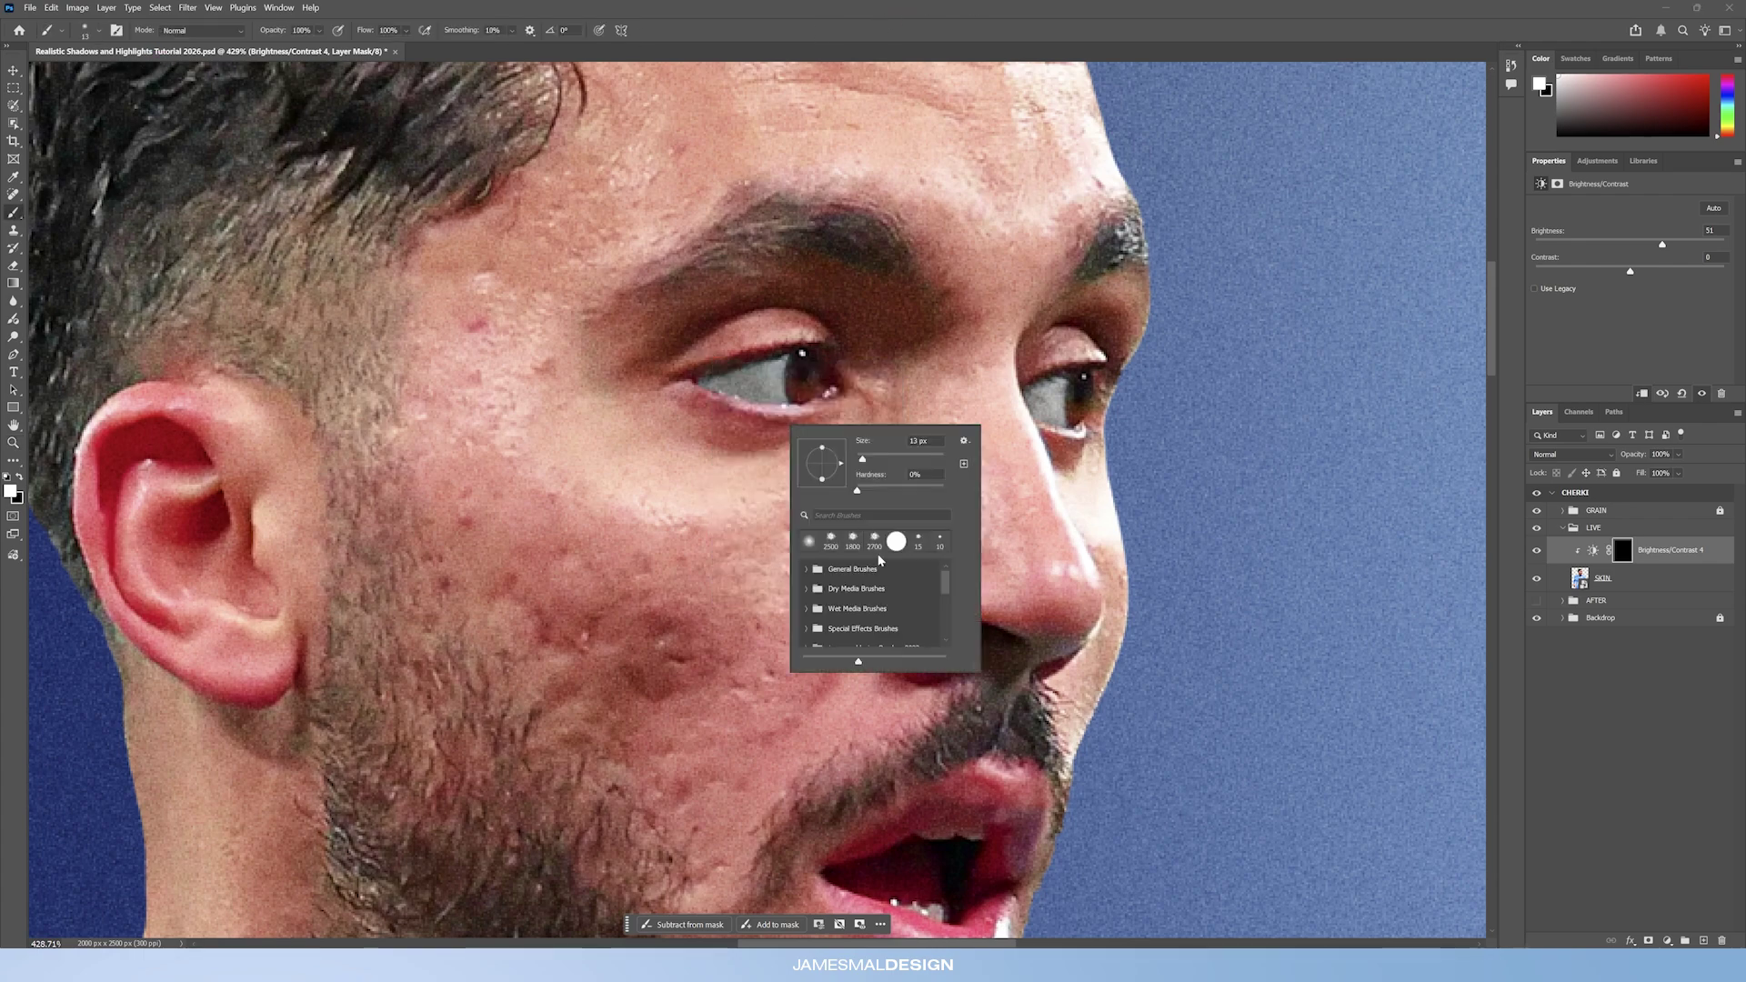
left_click(1130, 96)
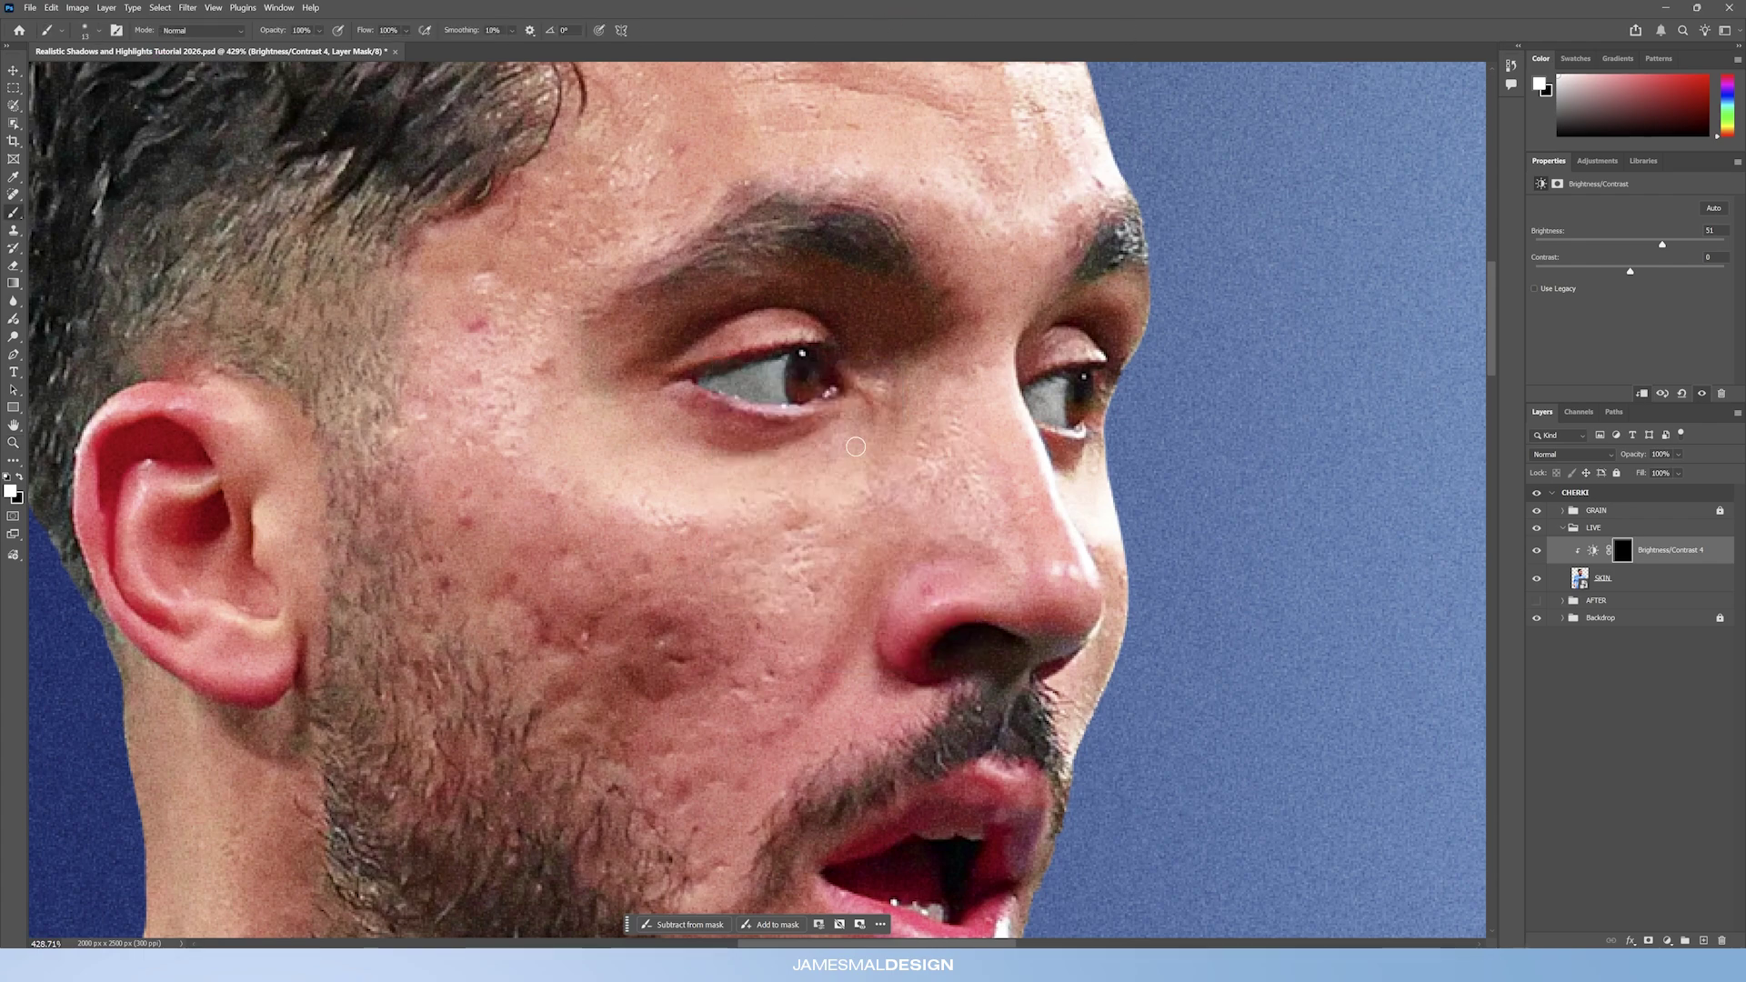
mouse_move(797, 379)
left_mouse_down()
mouse_move(709, 382)
mouse_move(770, 371)
mouse_move(742, 387)
mouse_move(792, 375)
left_mouse_up()
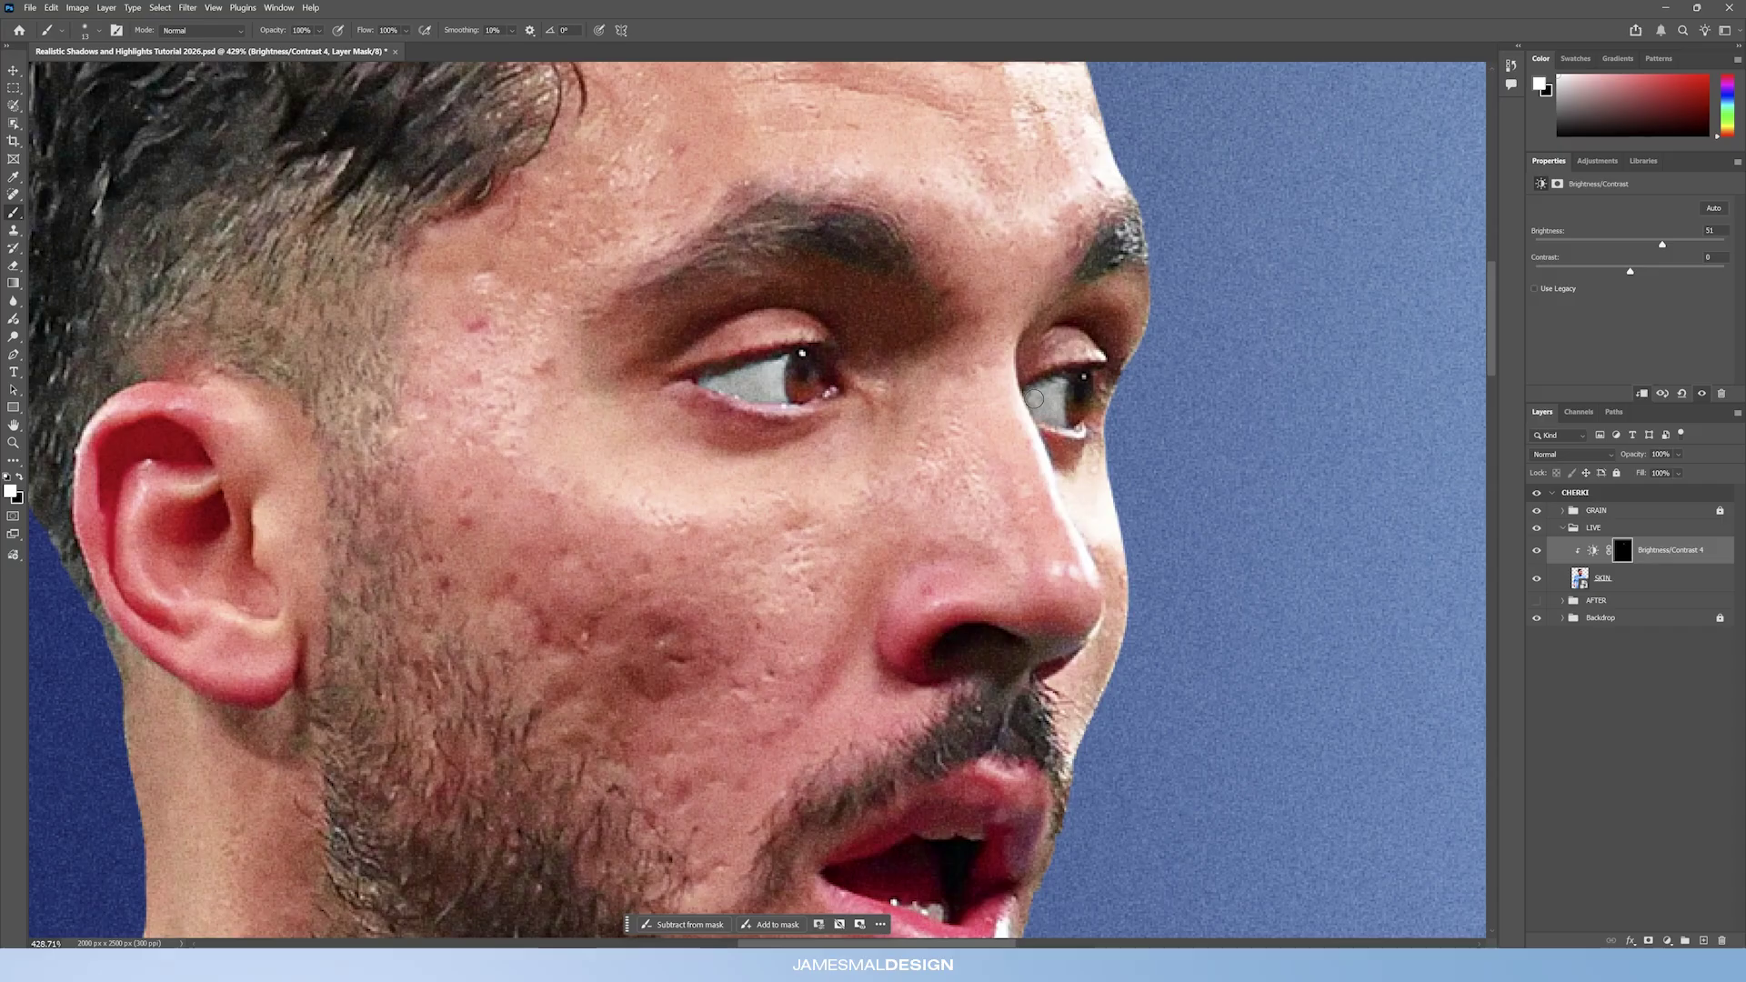
mouse_move(1049, 389)
left_mouse_down()
mouse_move(1064, 414)
mouse_move(1080, 382)
left_mouse_up()
Reduce the Brightness/Contrast layer's opacity to 75%.
left_click(13, 443)
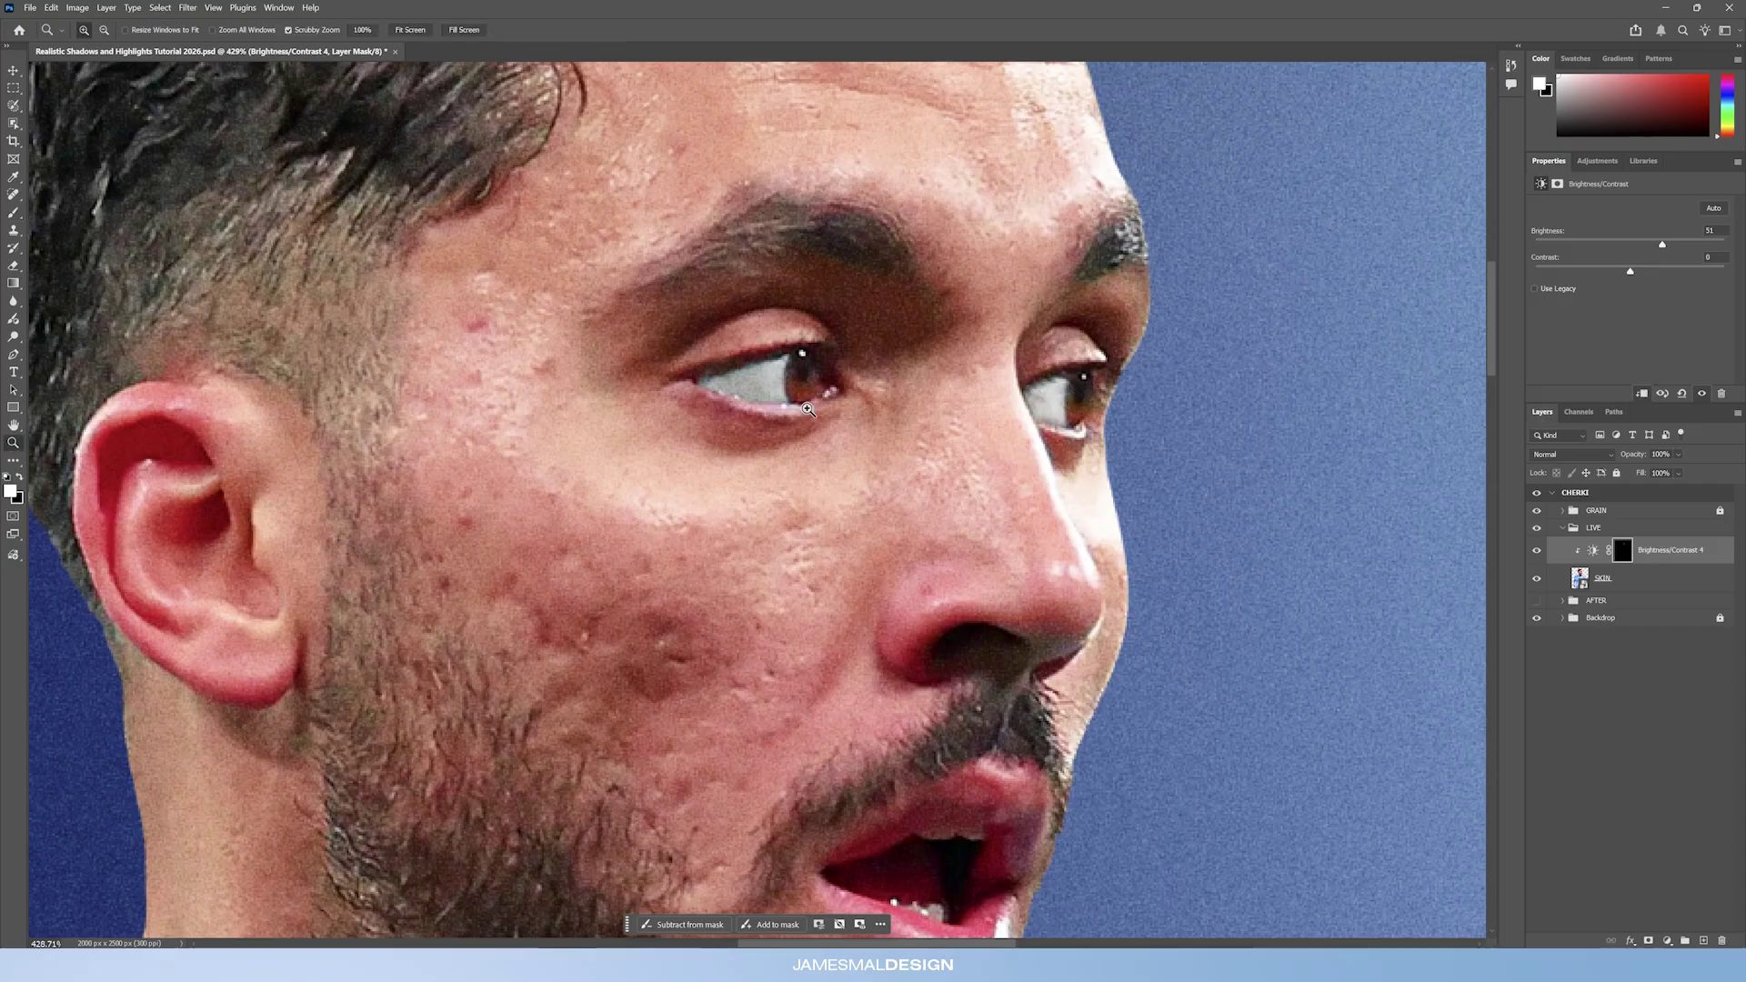
scroll(901, 427, "down", 5)
scroll(901, 428, "down", 5)
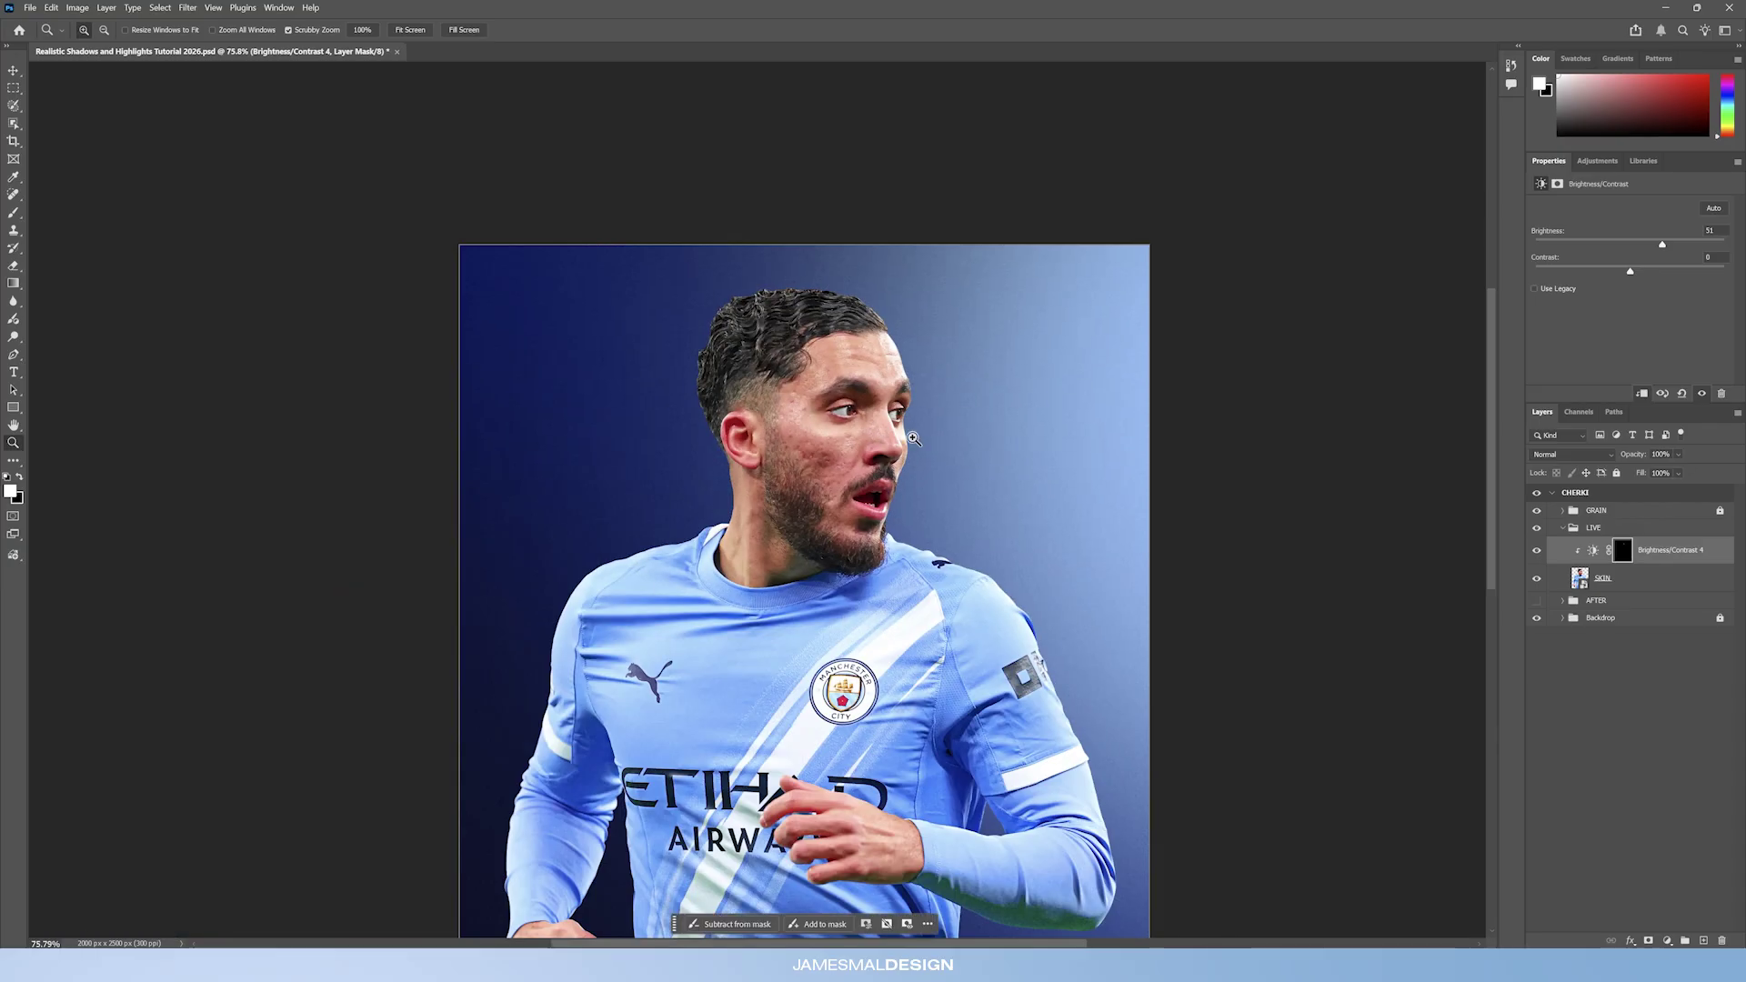
scroll(829, 415, "up", 5)
scroll(829, 415, "down", 5)
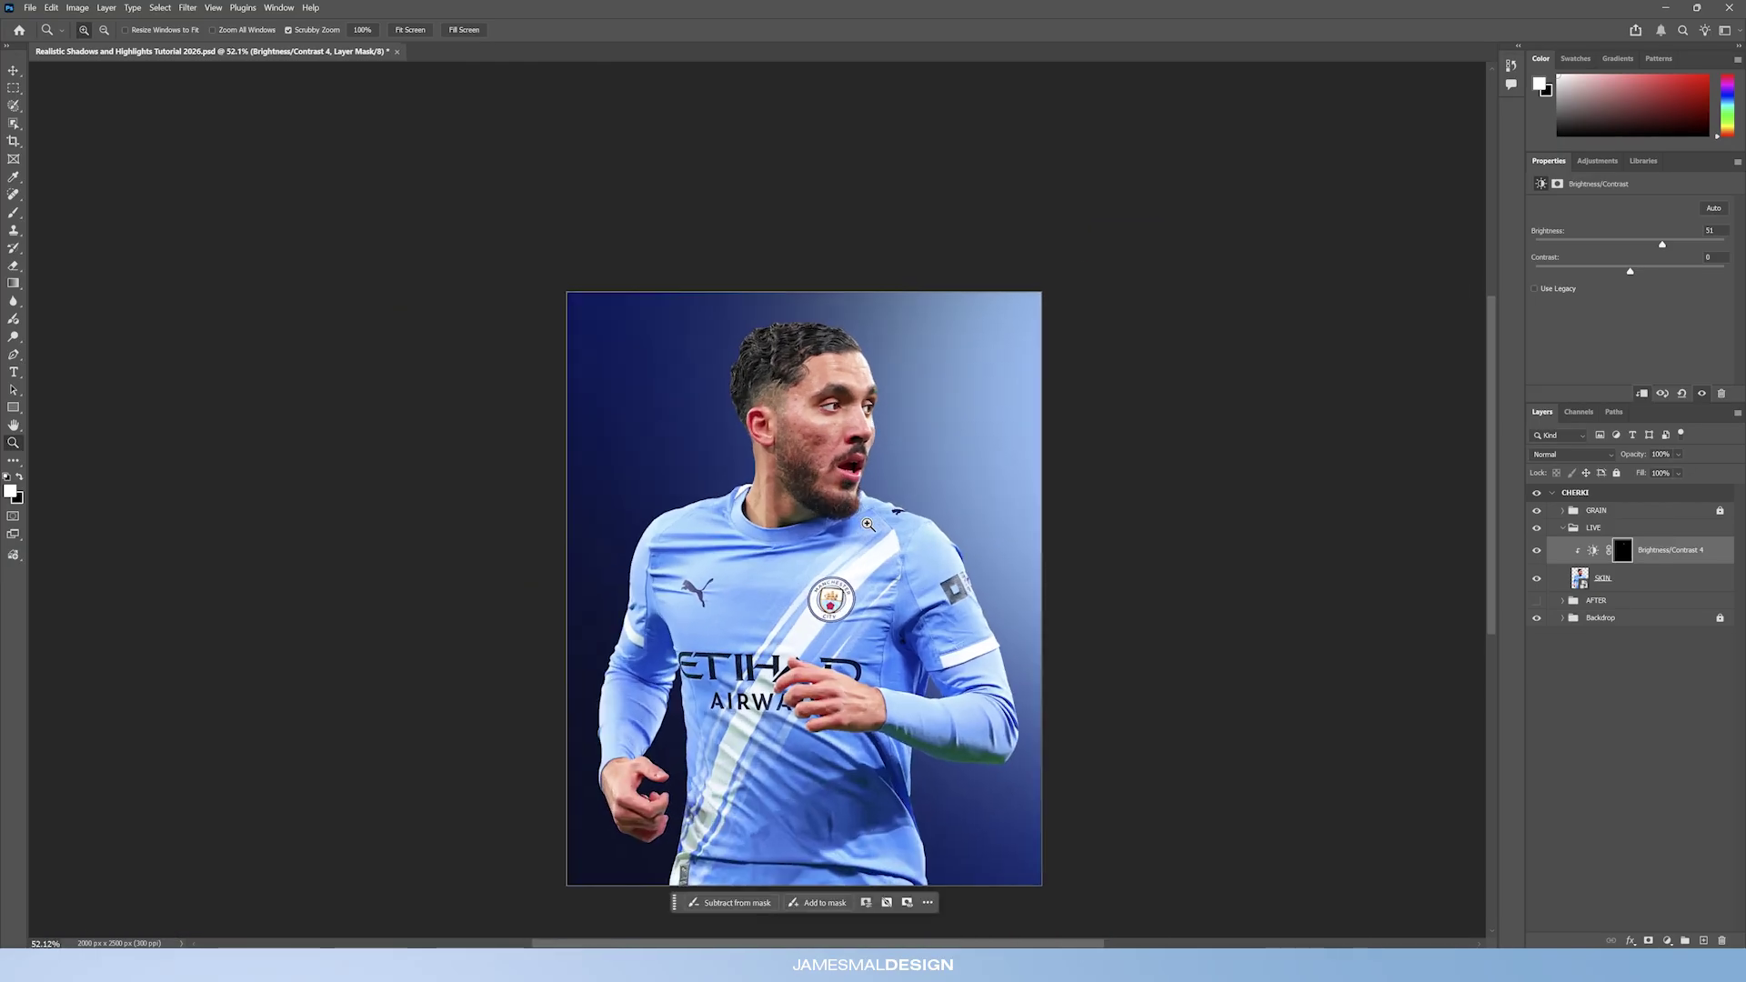
left_click_drag(860, 484, 872, 449)
scroll(871, 449, "up", 1)
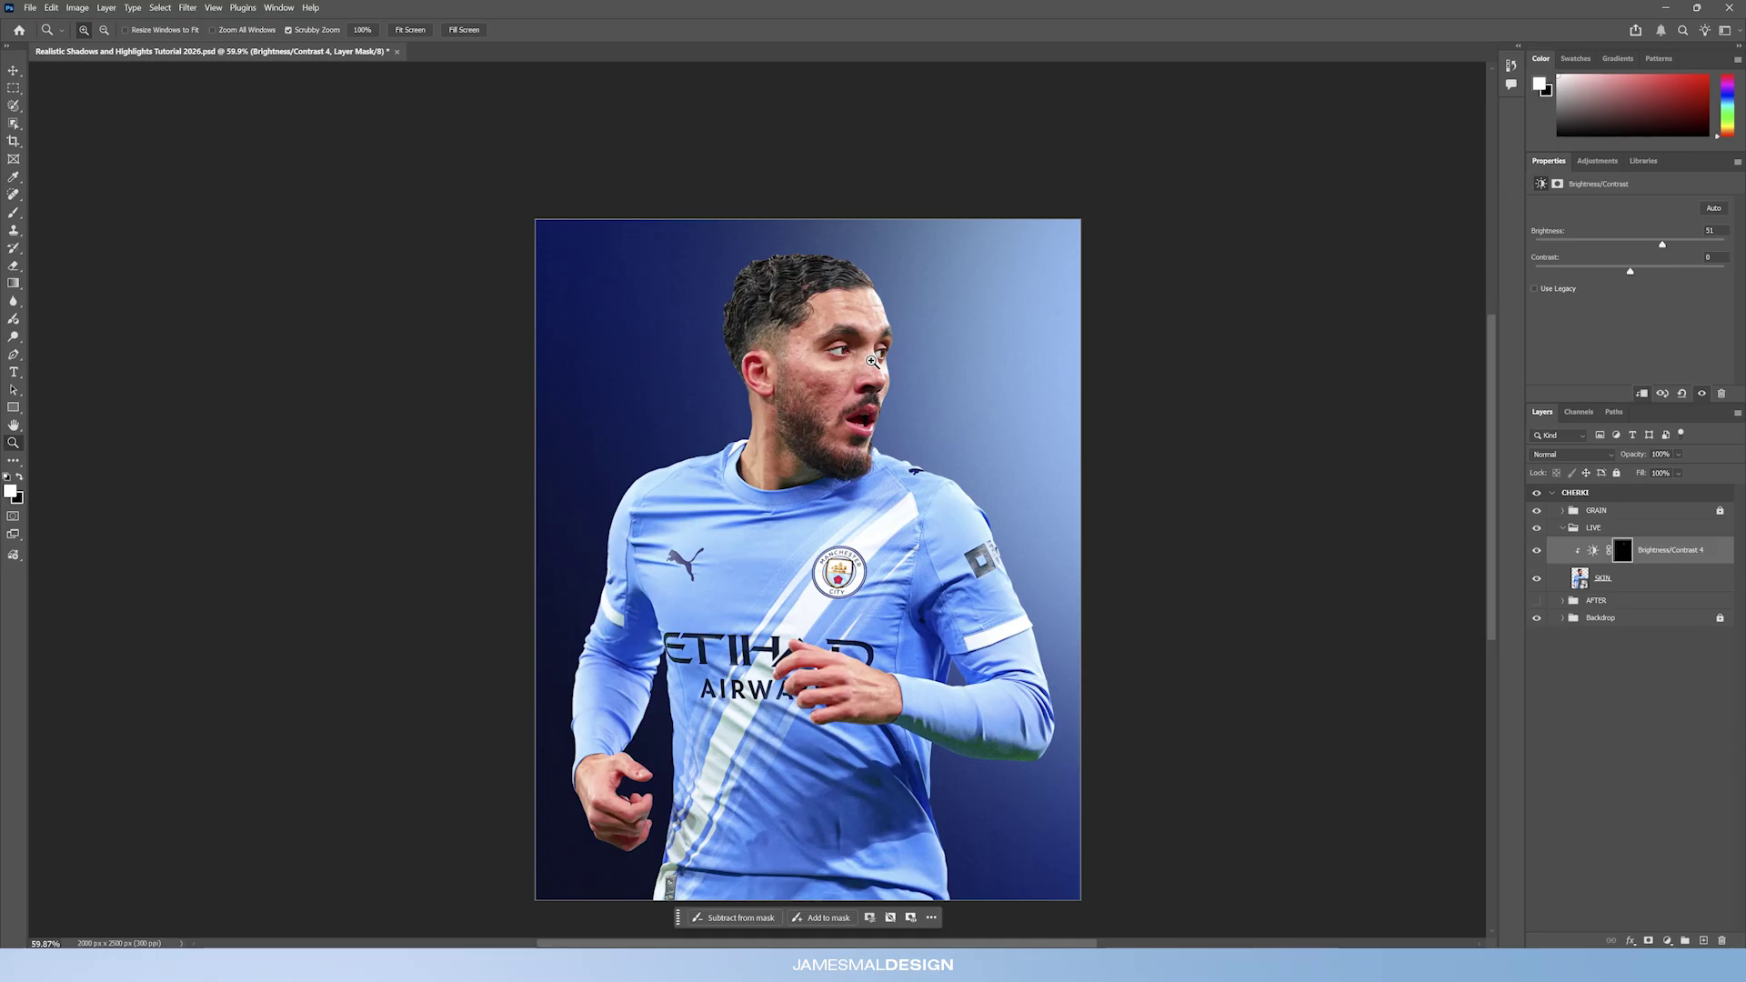
left_click(1592, 550)
left_click_drag(1637, 455, 1623, 460)
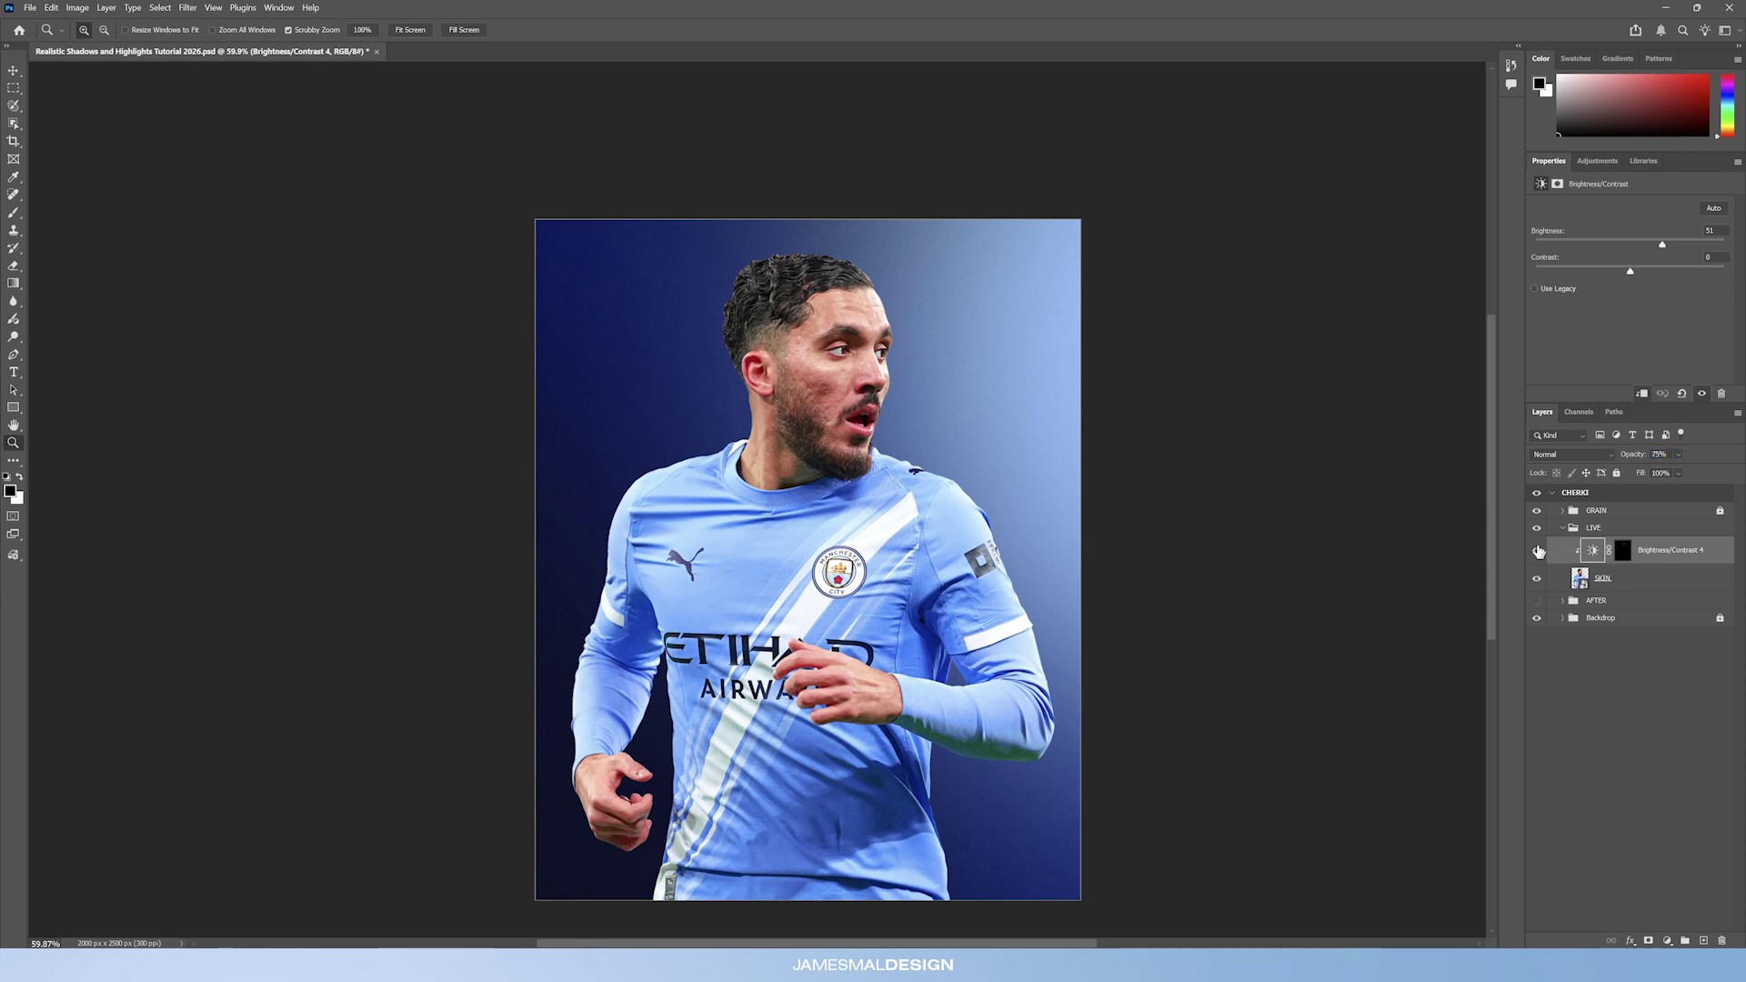
Add a Curves adjustment above the Brightness/Contrast layer, clipped to the player.
scroll(764, 550, "down", 2)
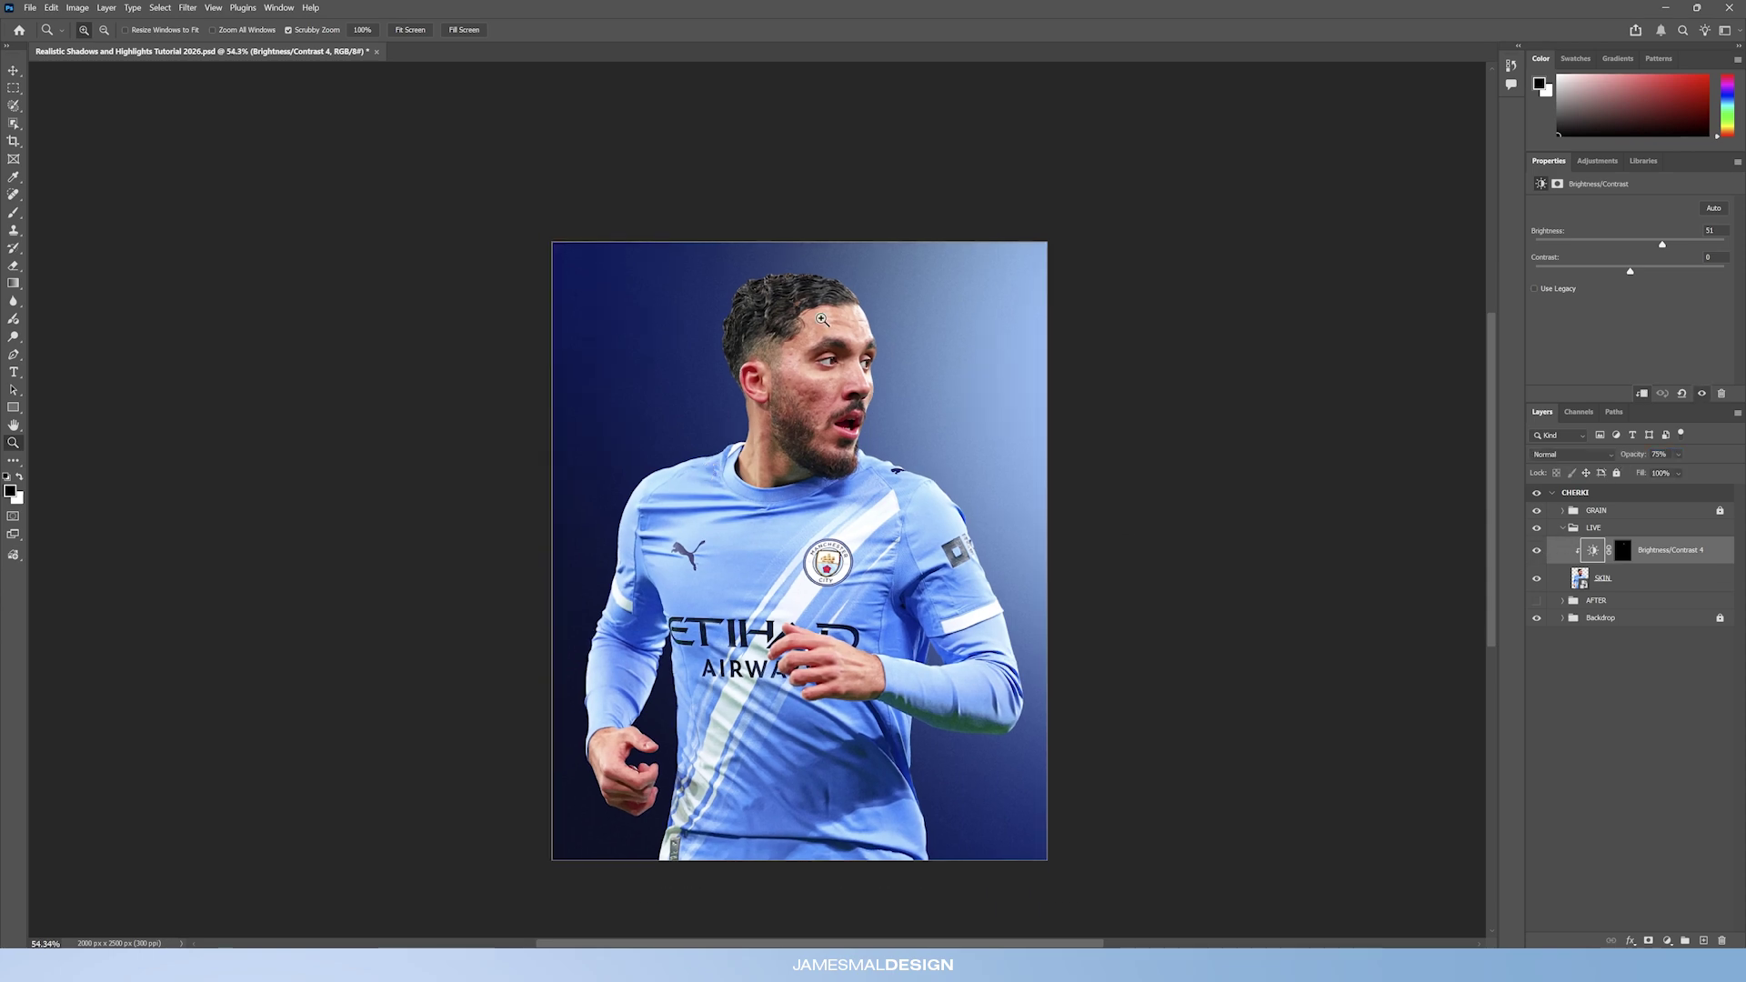
left_click_drag(822, 319, 902, 402)
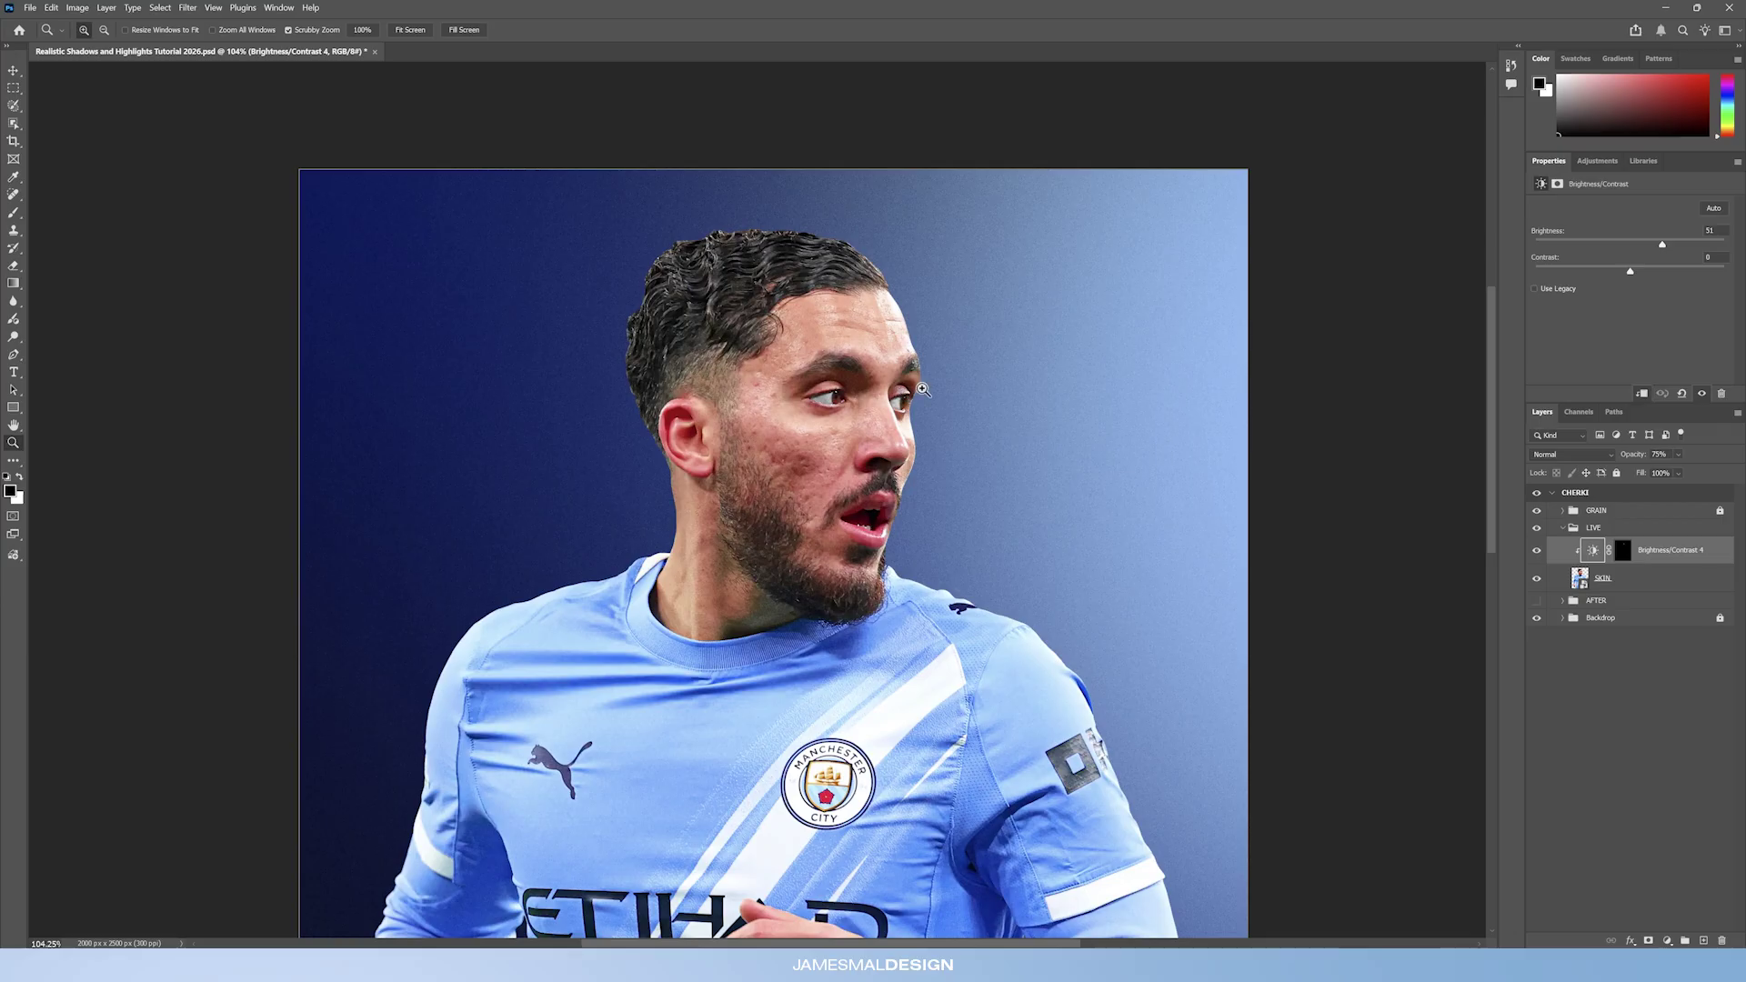
scroll(862, 400, "down", 2)
scroll(862, 470, "down", 1)
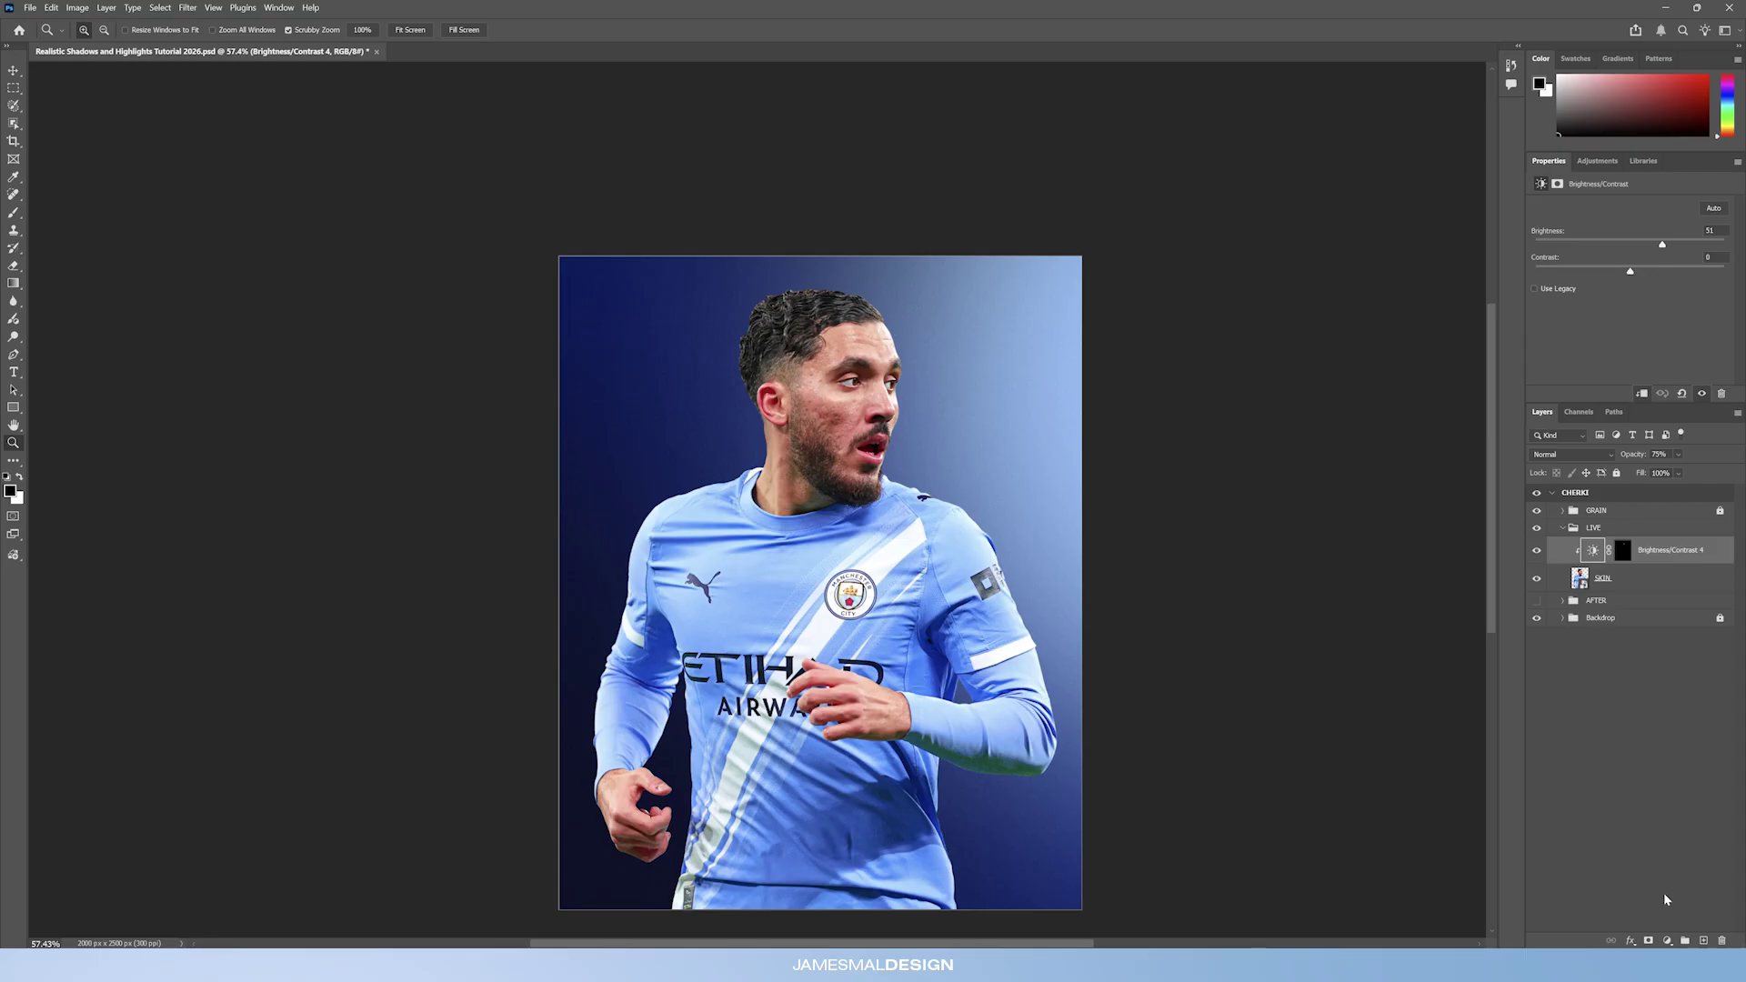
left_click(1667, 941)
left_click(1655, 730)
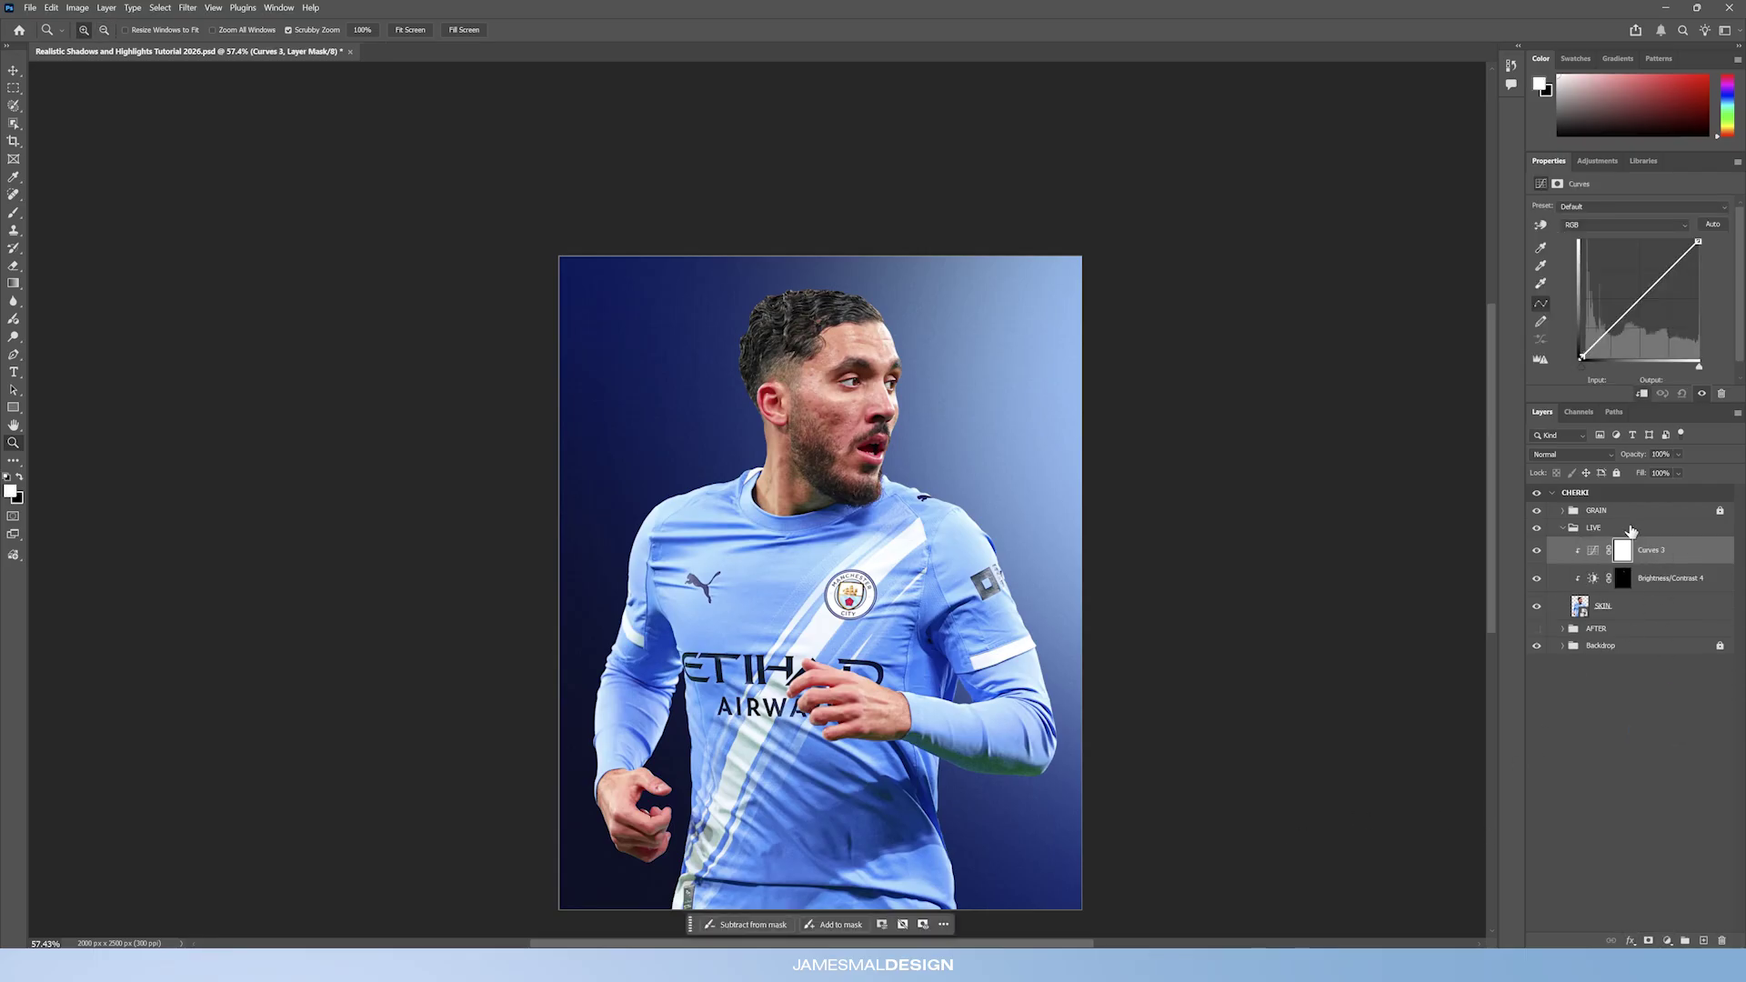
Darken the RGB curve by lowering the white point's output to 195 and setting a midpoint at input 140, output 67.
left_click_drag(882, 373, 868, 372)
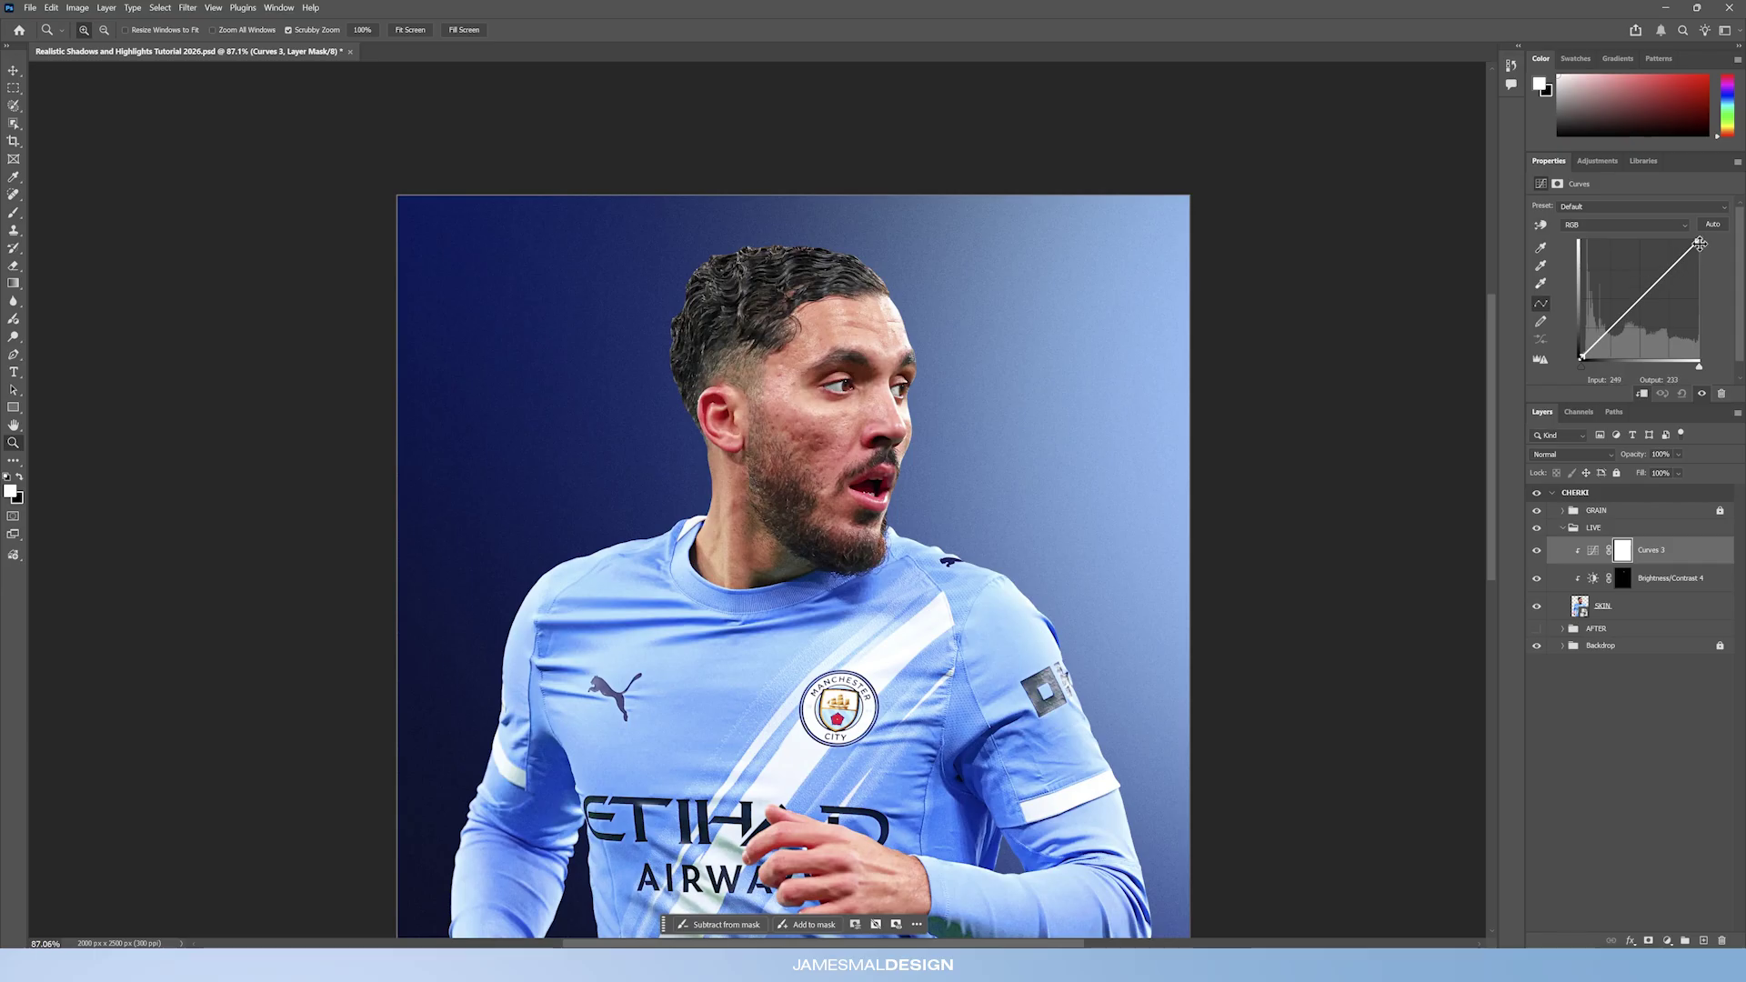
left_click_drag(1698, 240, 1702, 267)
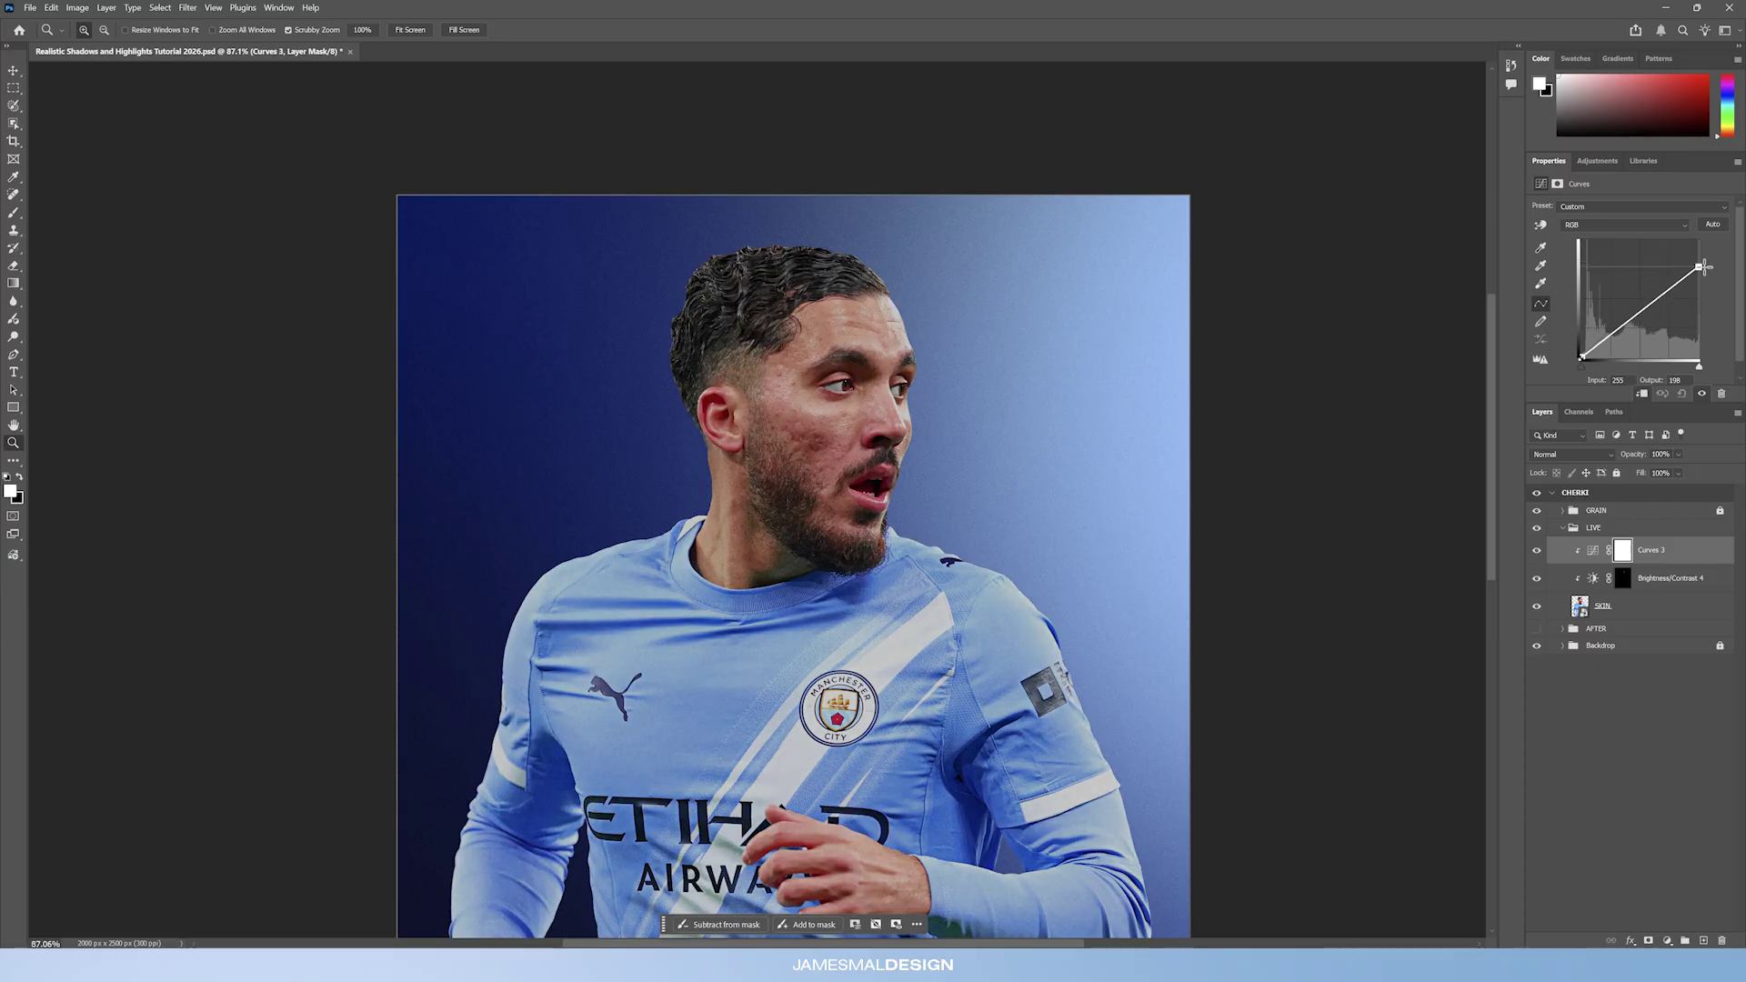
mouse_move(1705, 266)
left_mouse_down()
mouse_move(1702, 238)
mouse_move(1706, 268)
left_mouse_up()
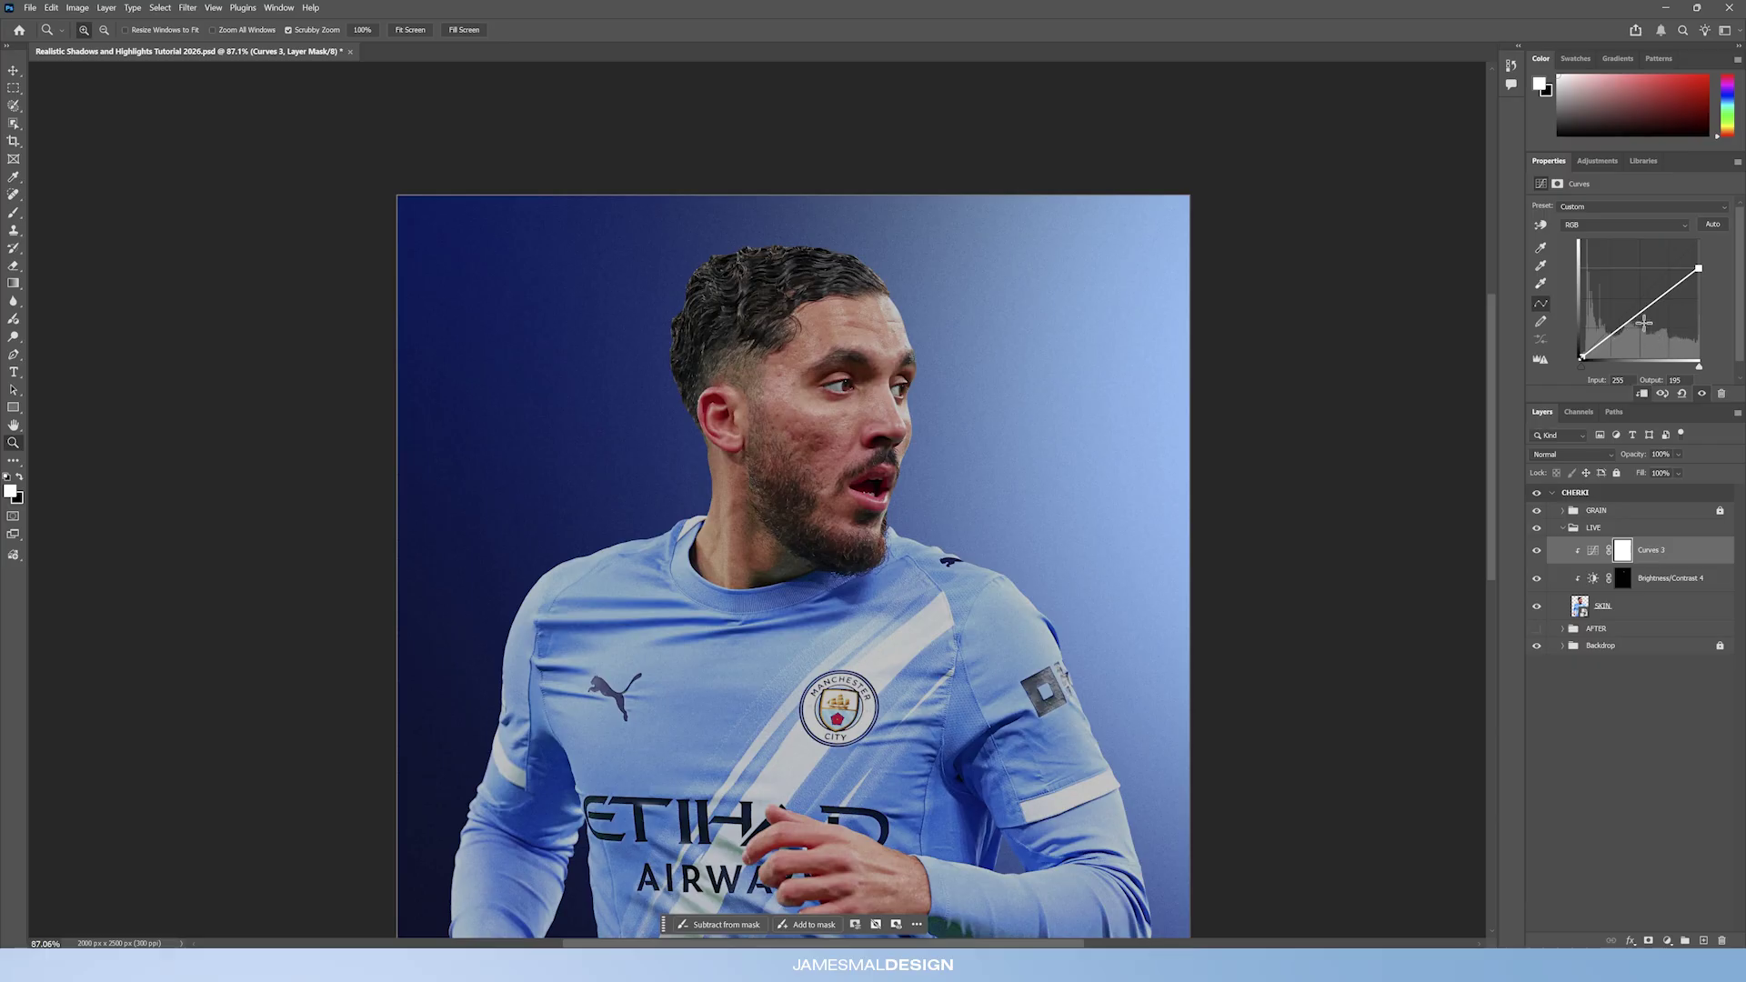
left_click_drag(1641, 312, 1649, 325)
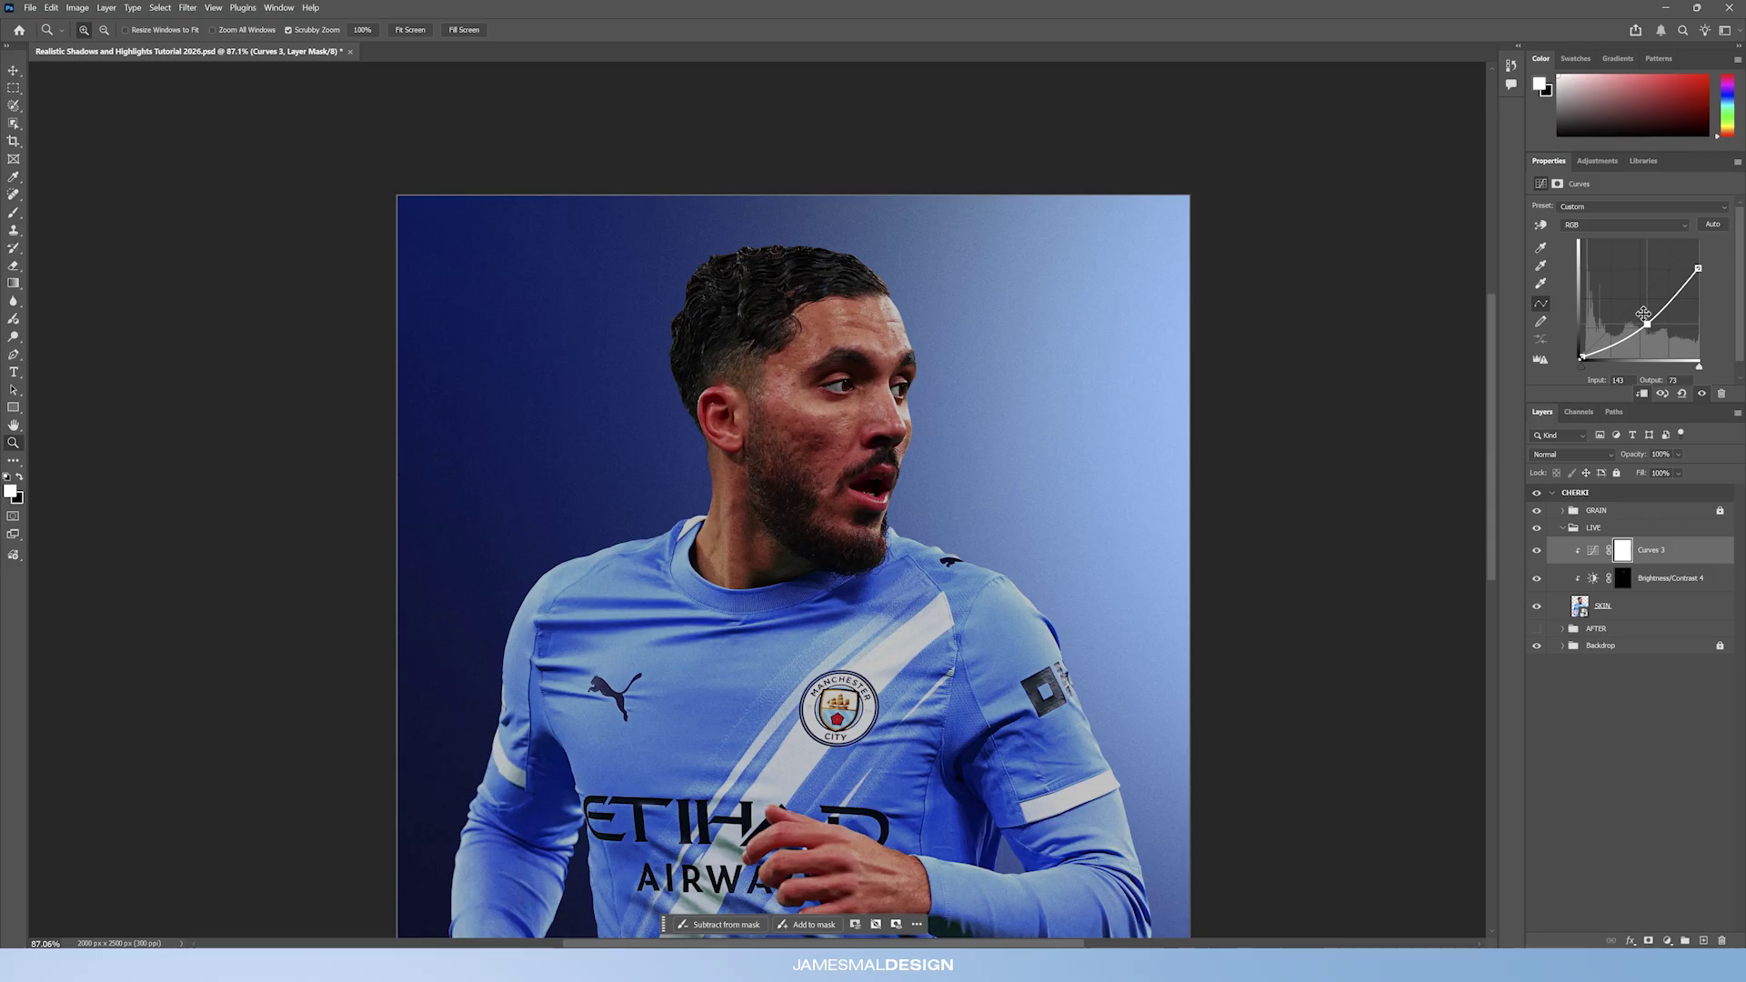
left_click_drag(1647, 325, 1649, 327)
Compare the player with the Curves darkening turned off and on.
scroll(786, 503, "down", 2)
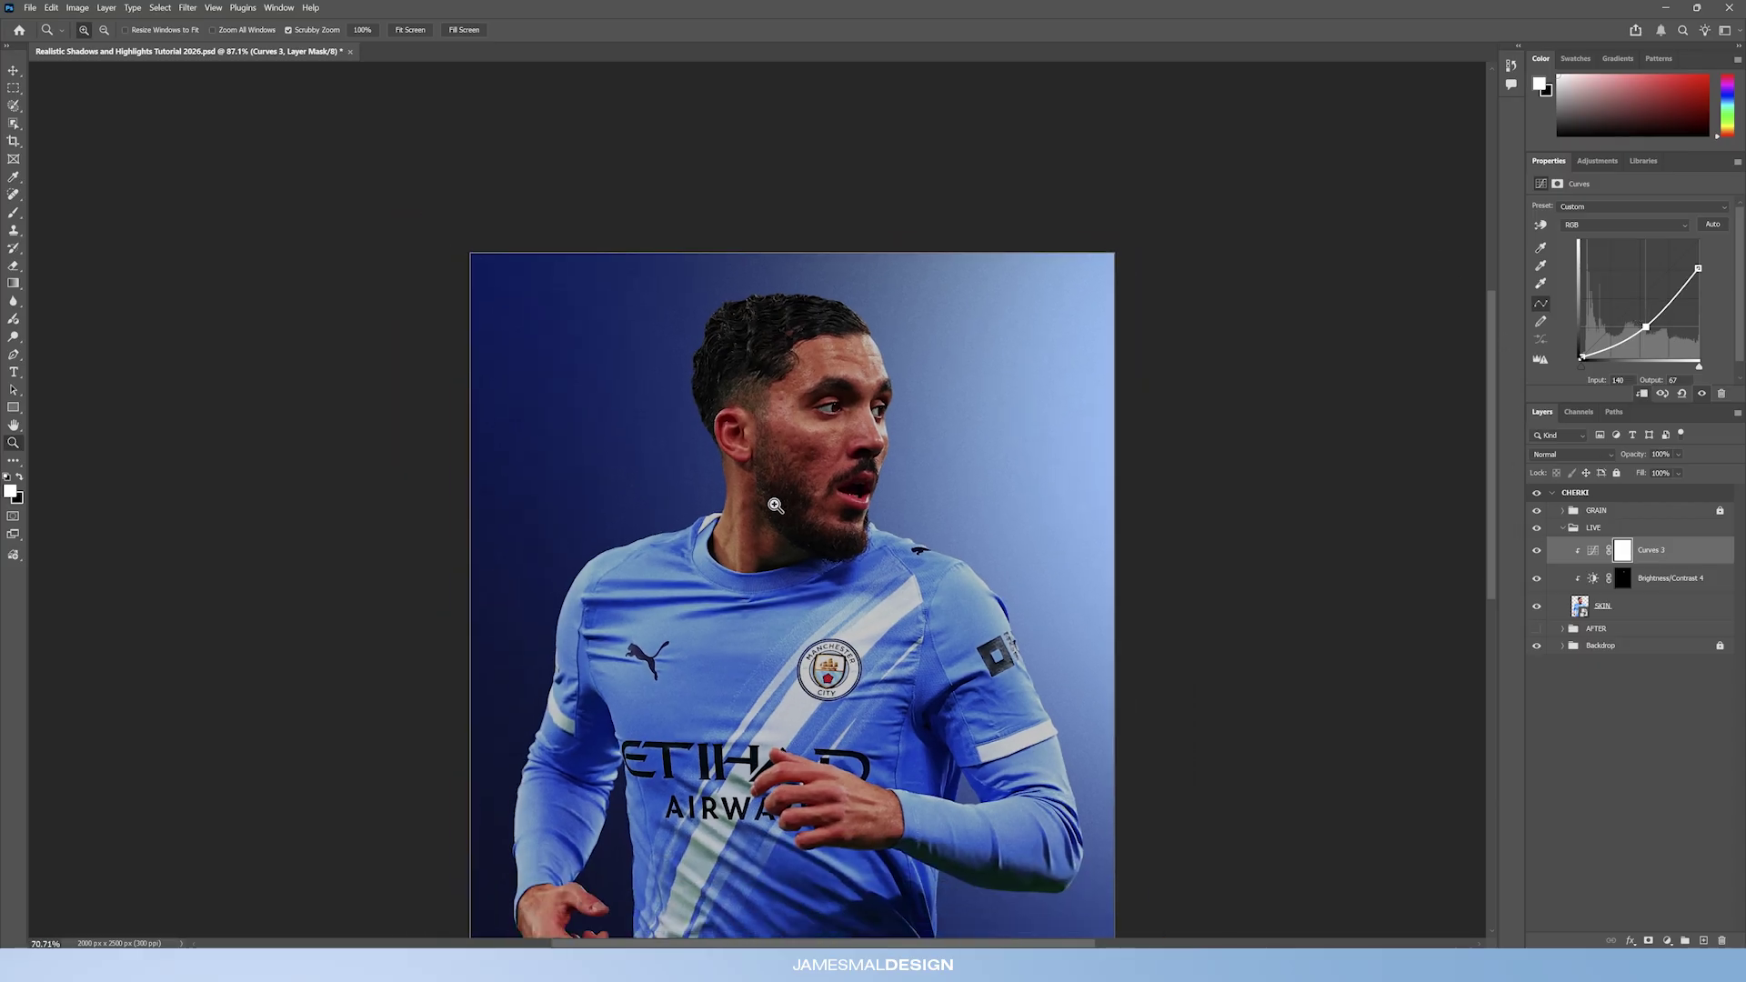
left_click_drag(819, 518, 798, 417)
scroll(799, 417, "up", 1)
left_click(1538, 551)
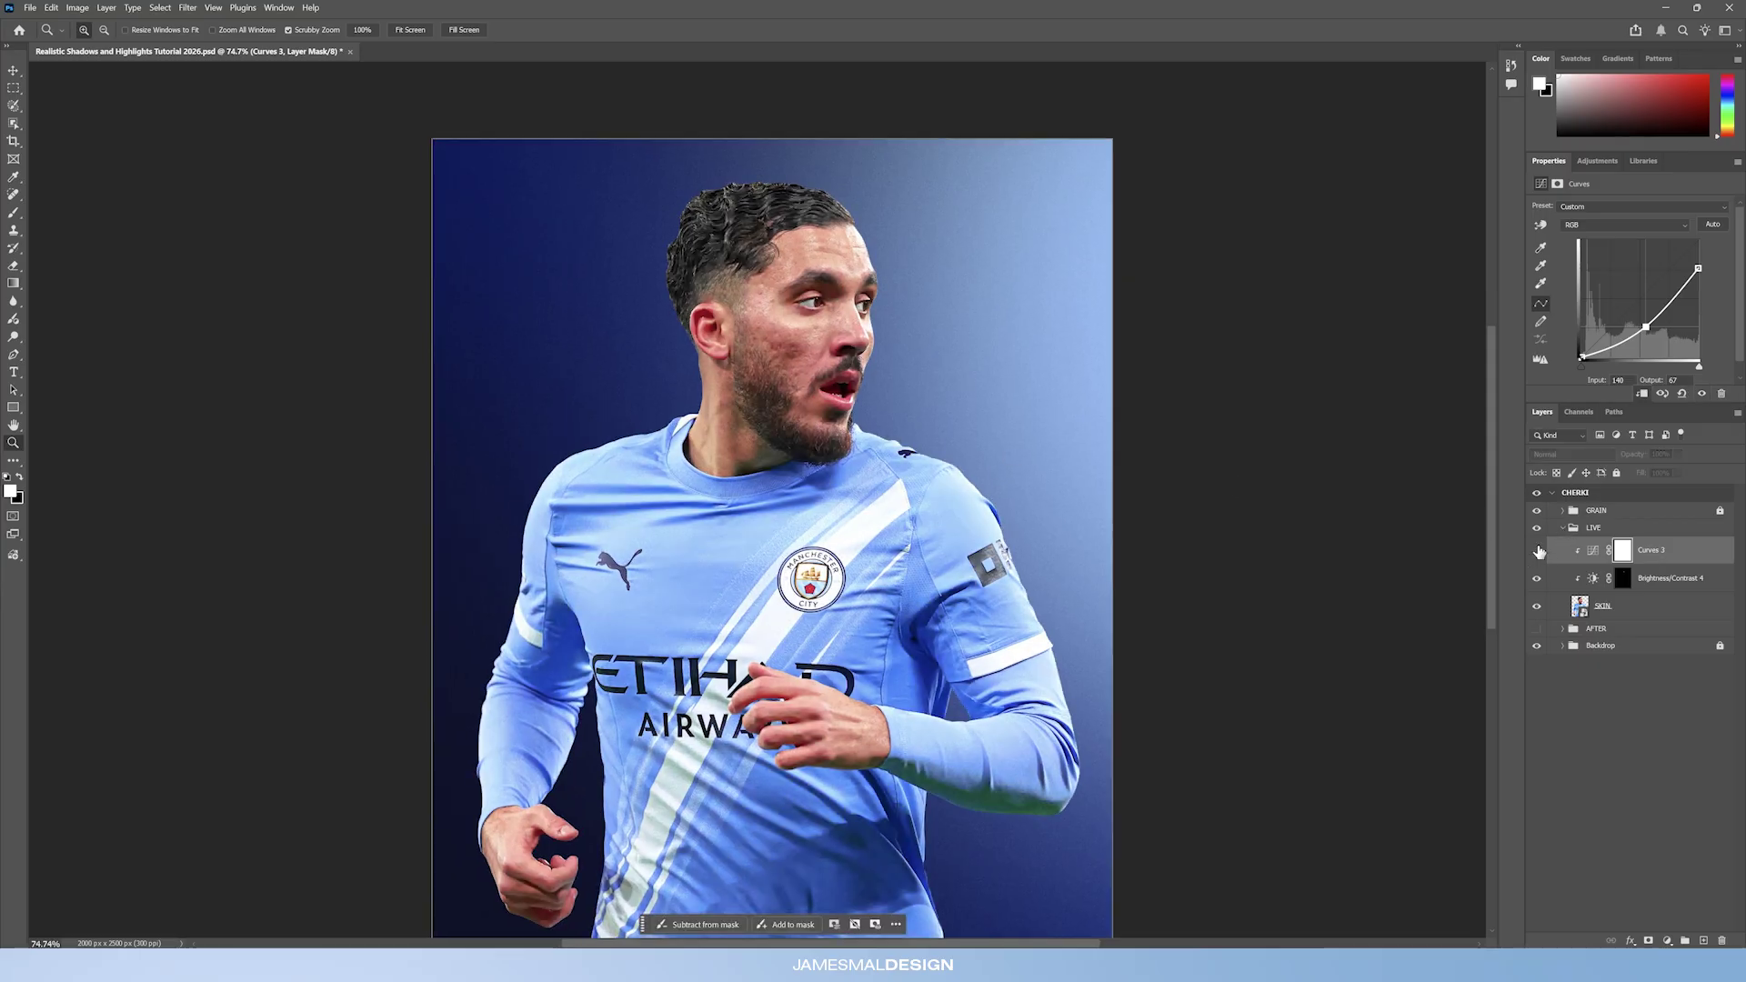
left_click(1537, 551)
left_click(1537, 552)
left_click(1537, 552)
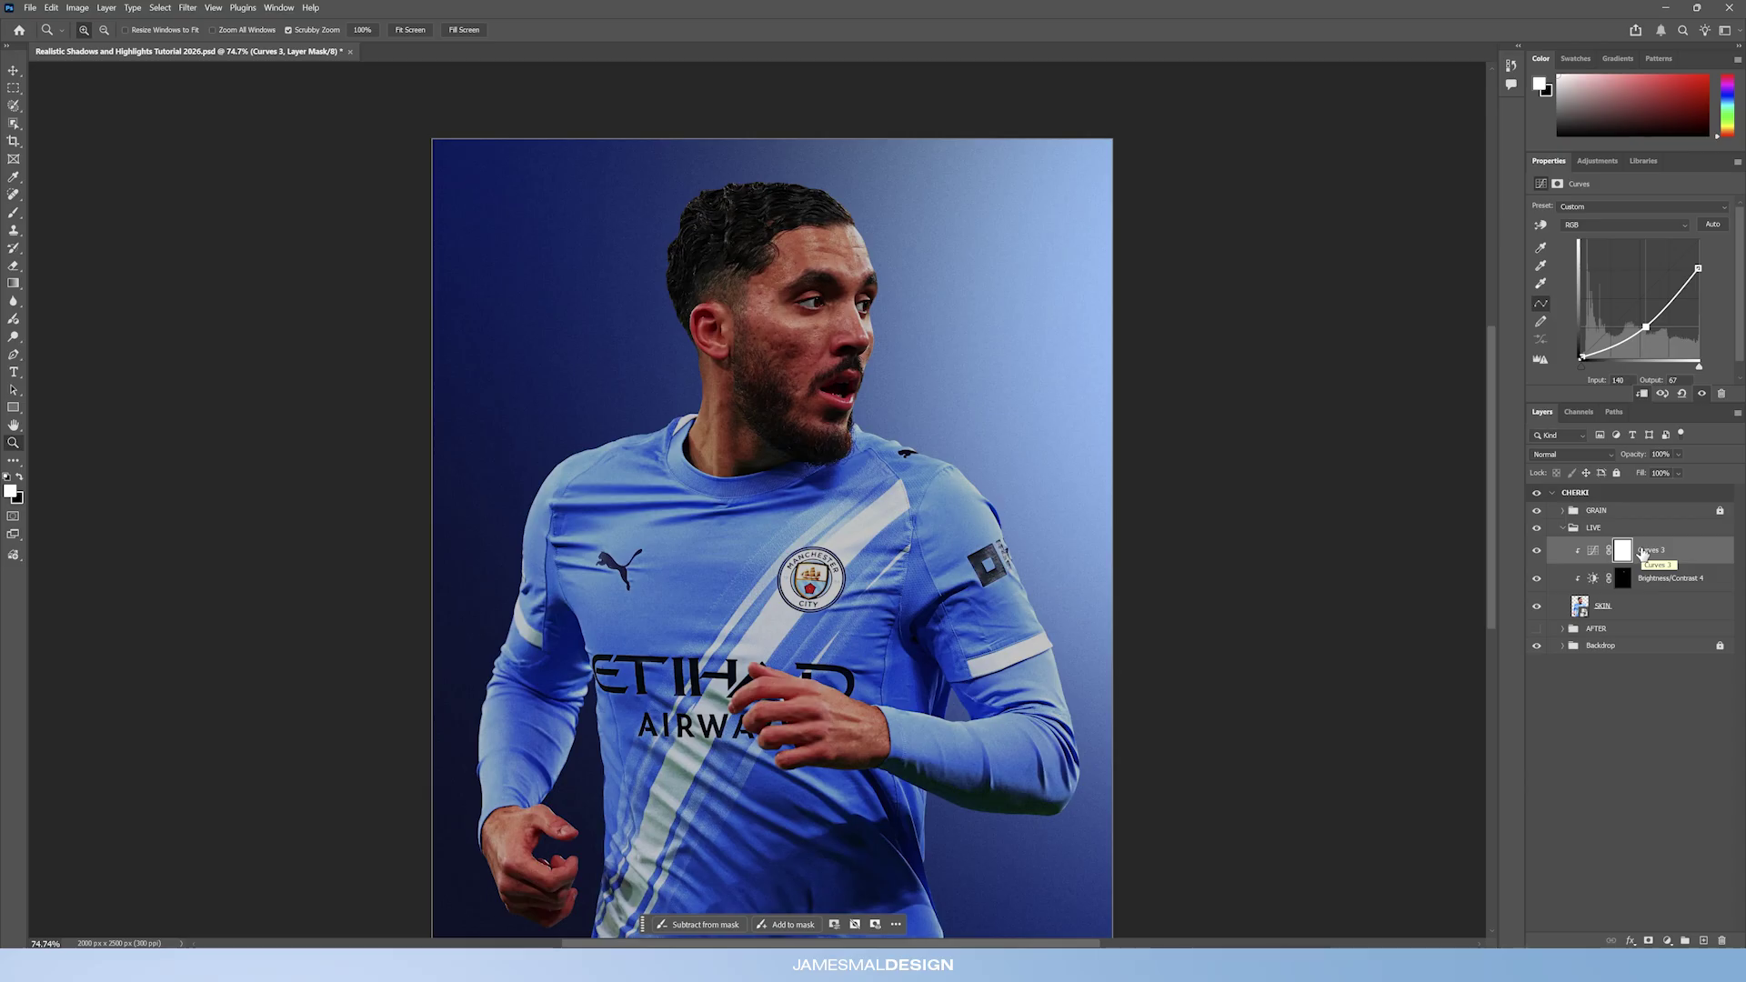
Invert the Curves mask and set up a 117 px soft brush with 0% hardness and 21% opacity.
key("ctrl+i")
scroll(838, 320, "down", 3)
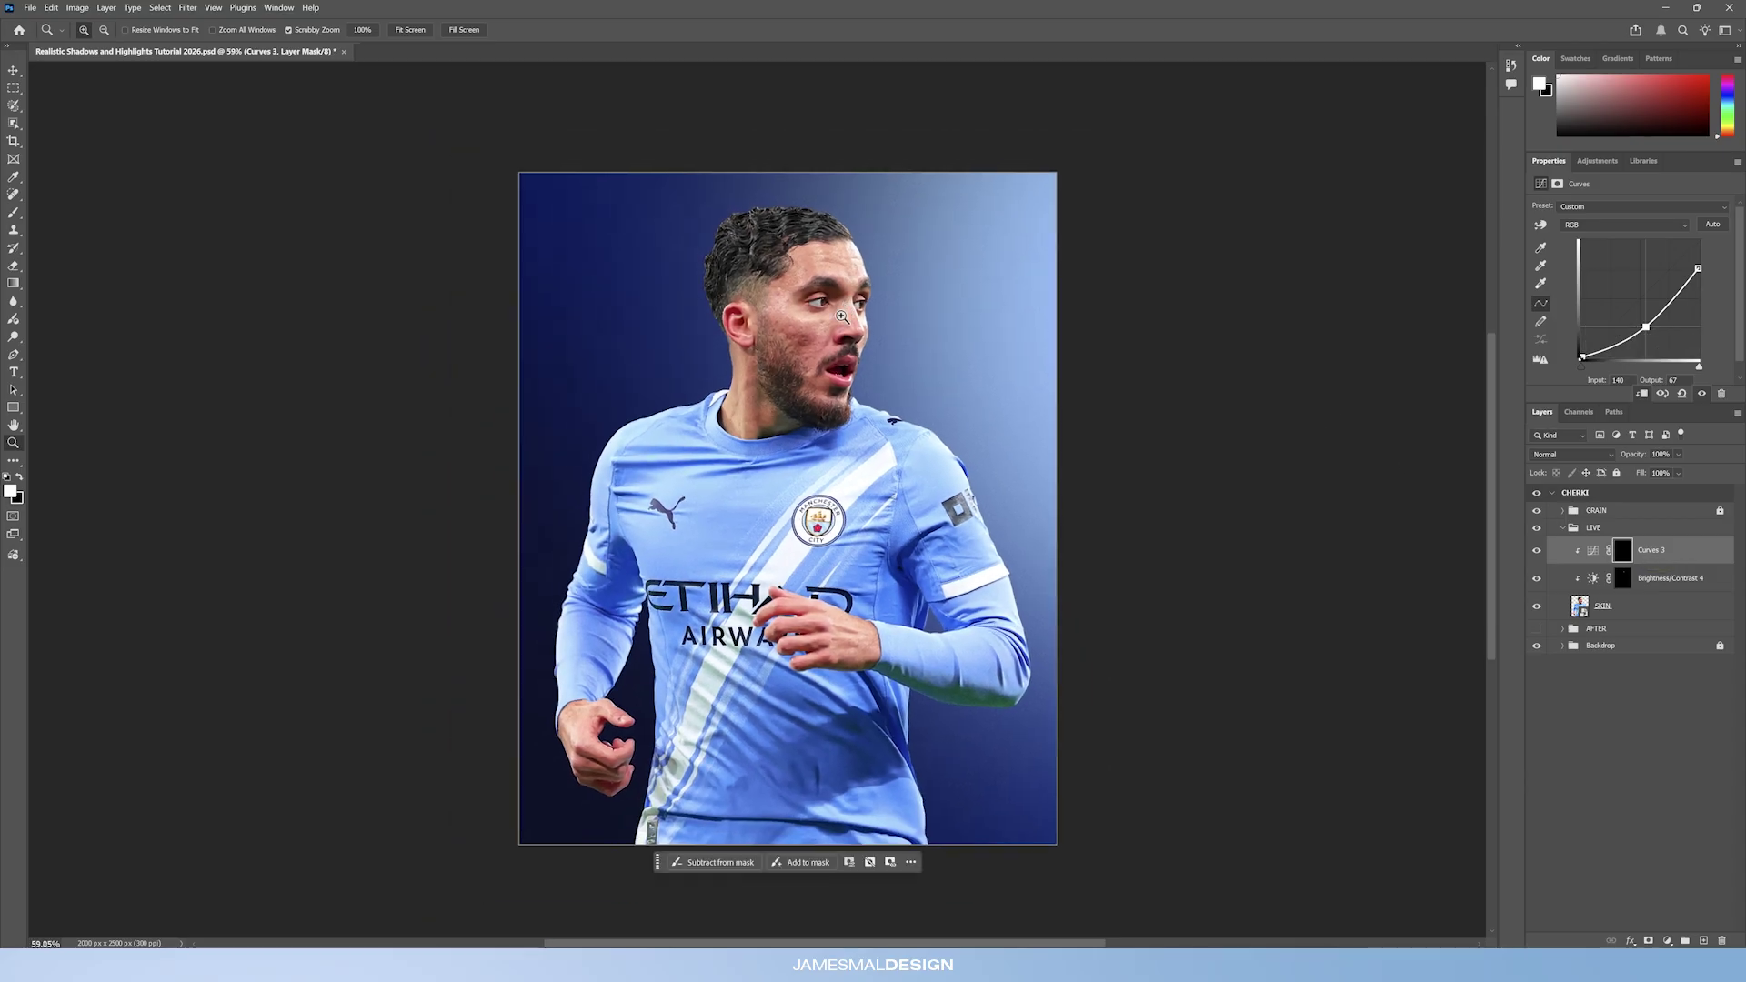
key("b")
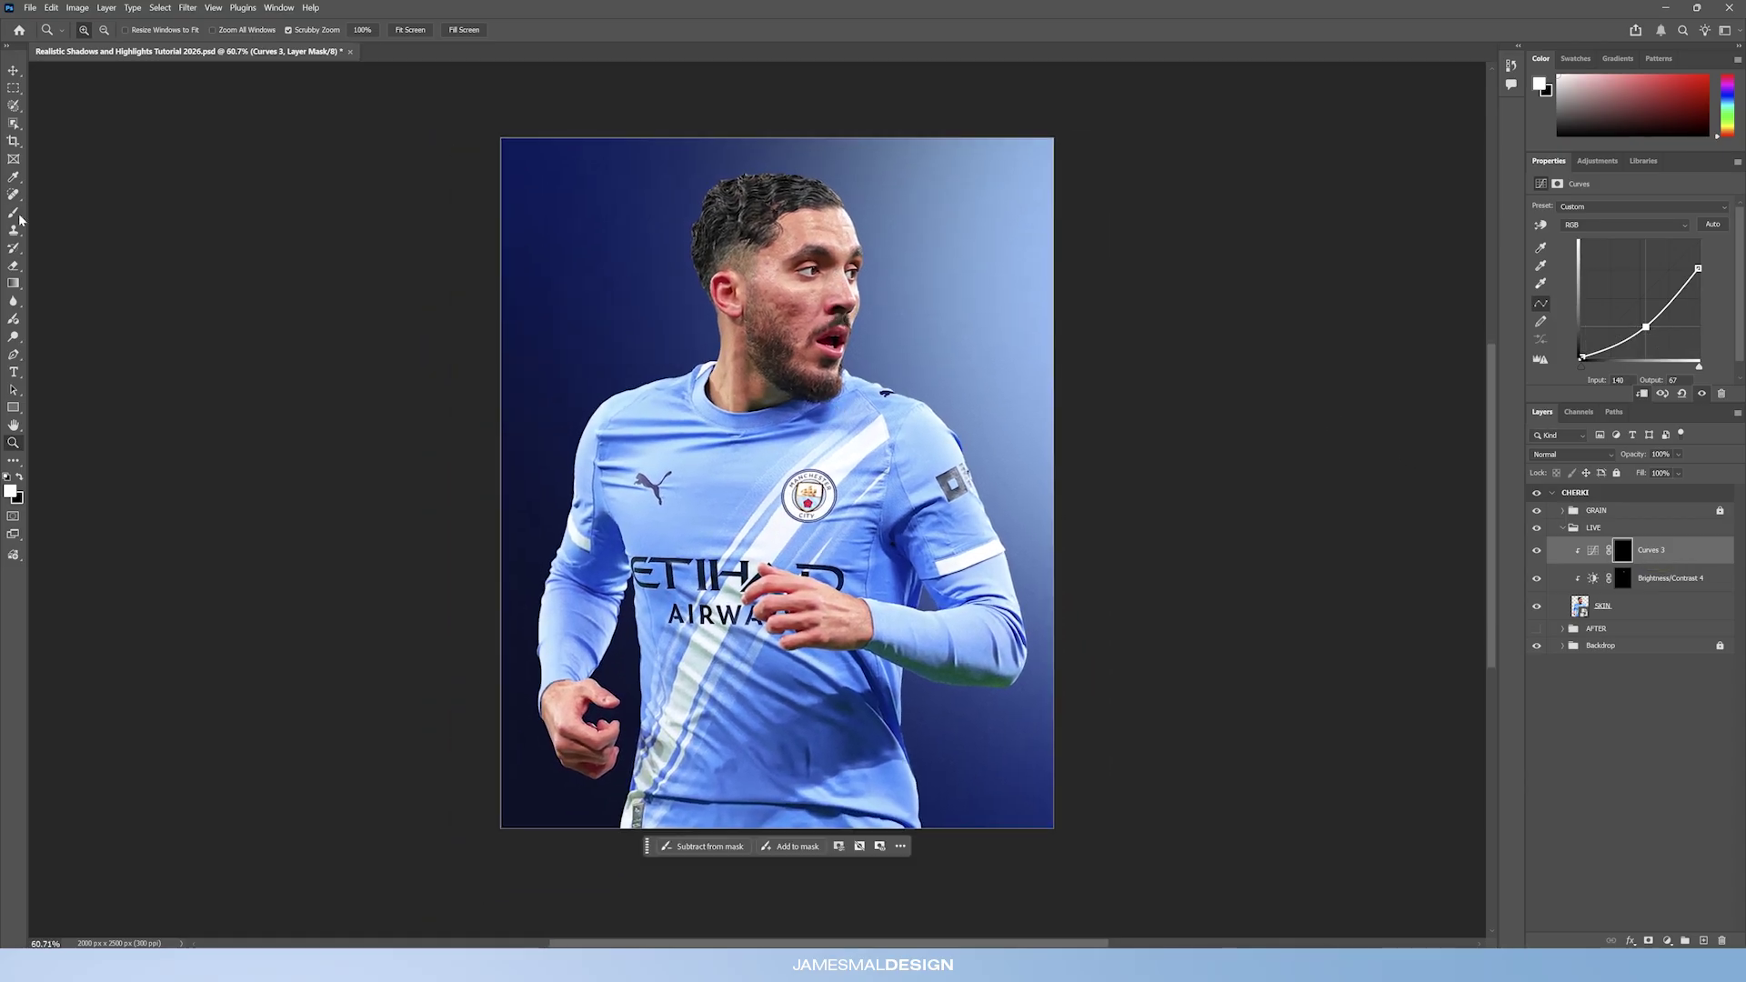
right_click(824, 515)
left_click_drag(892, 546, 937, 549)
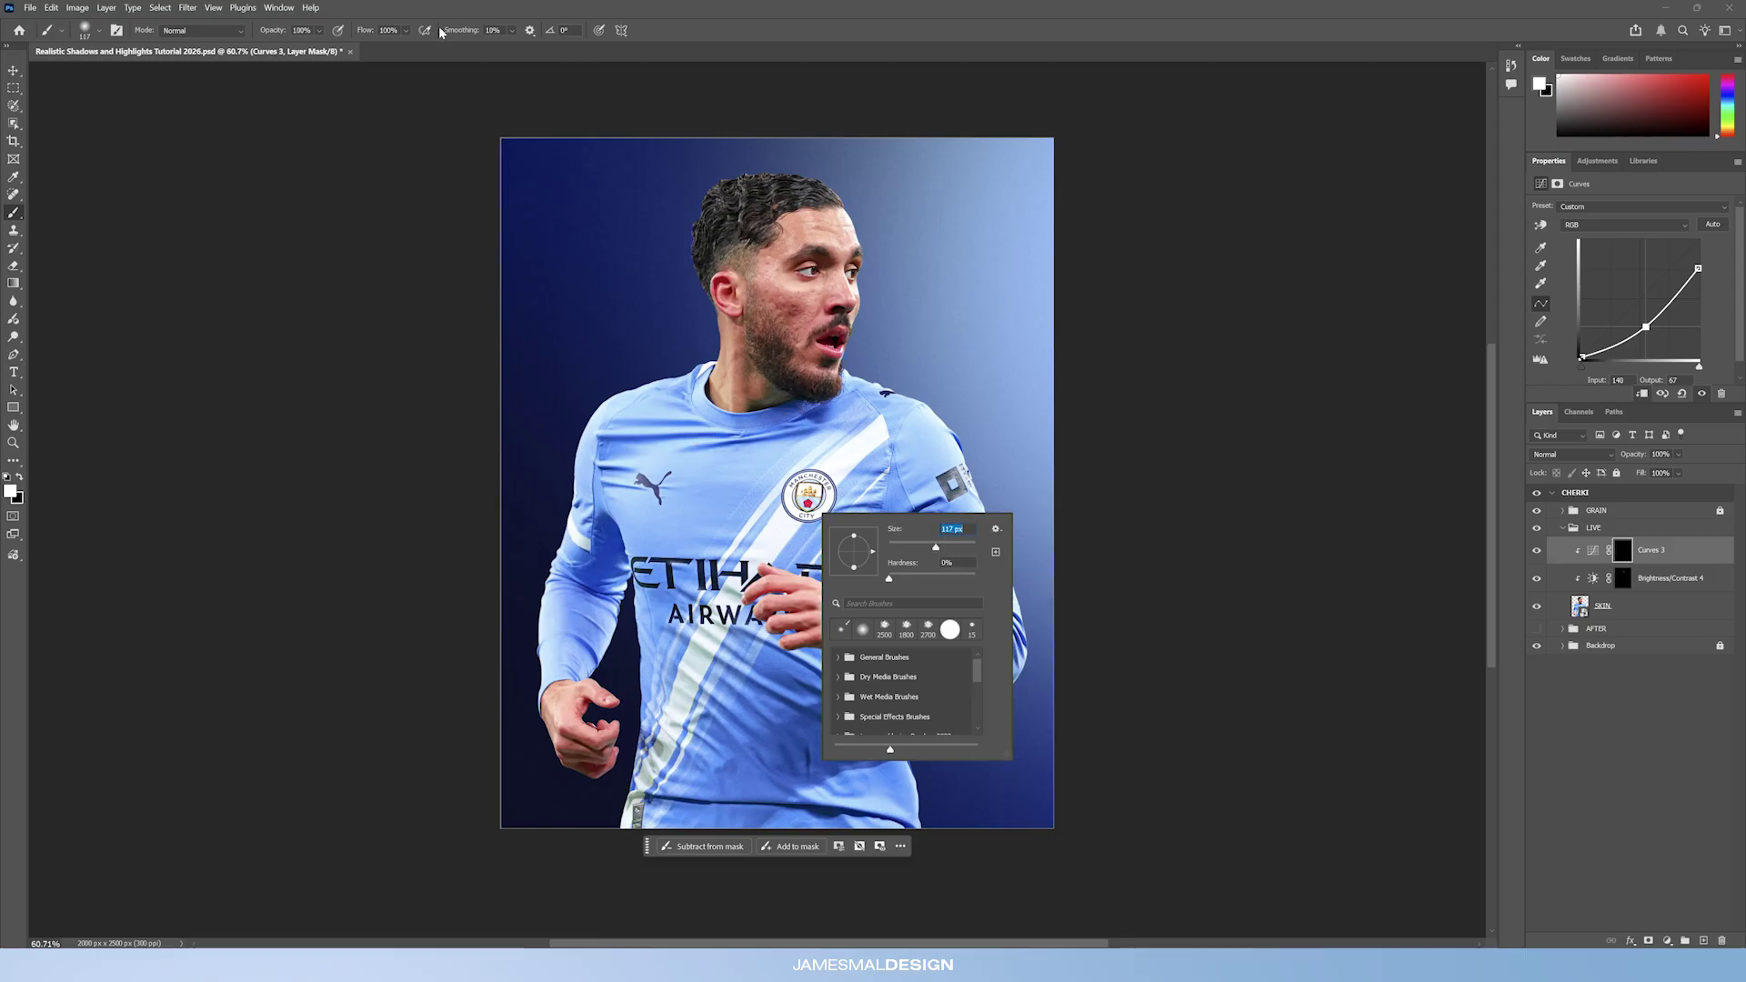
left_click_drag(275, 31, 222, 62)
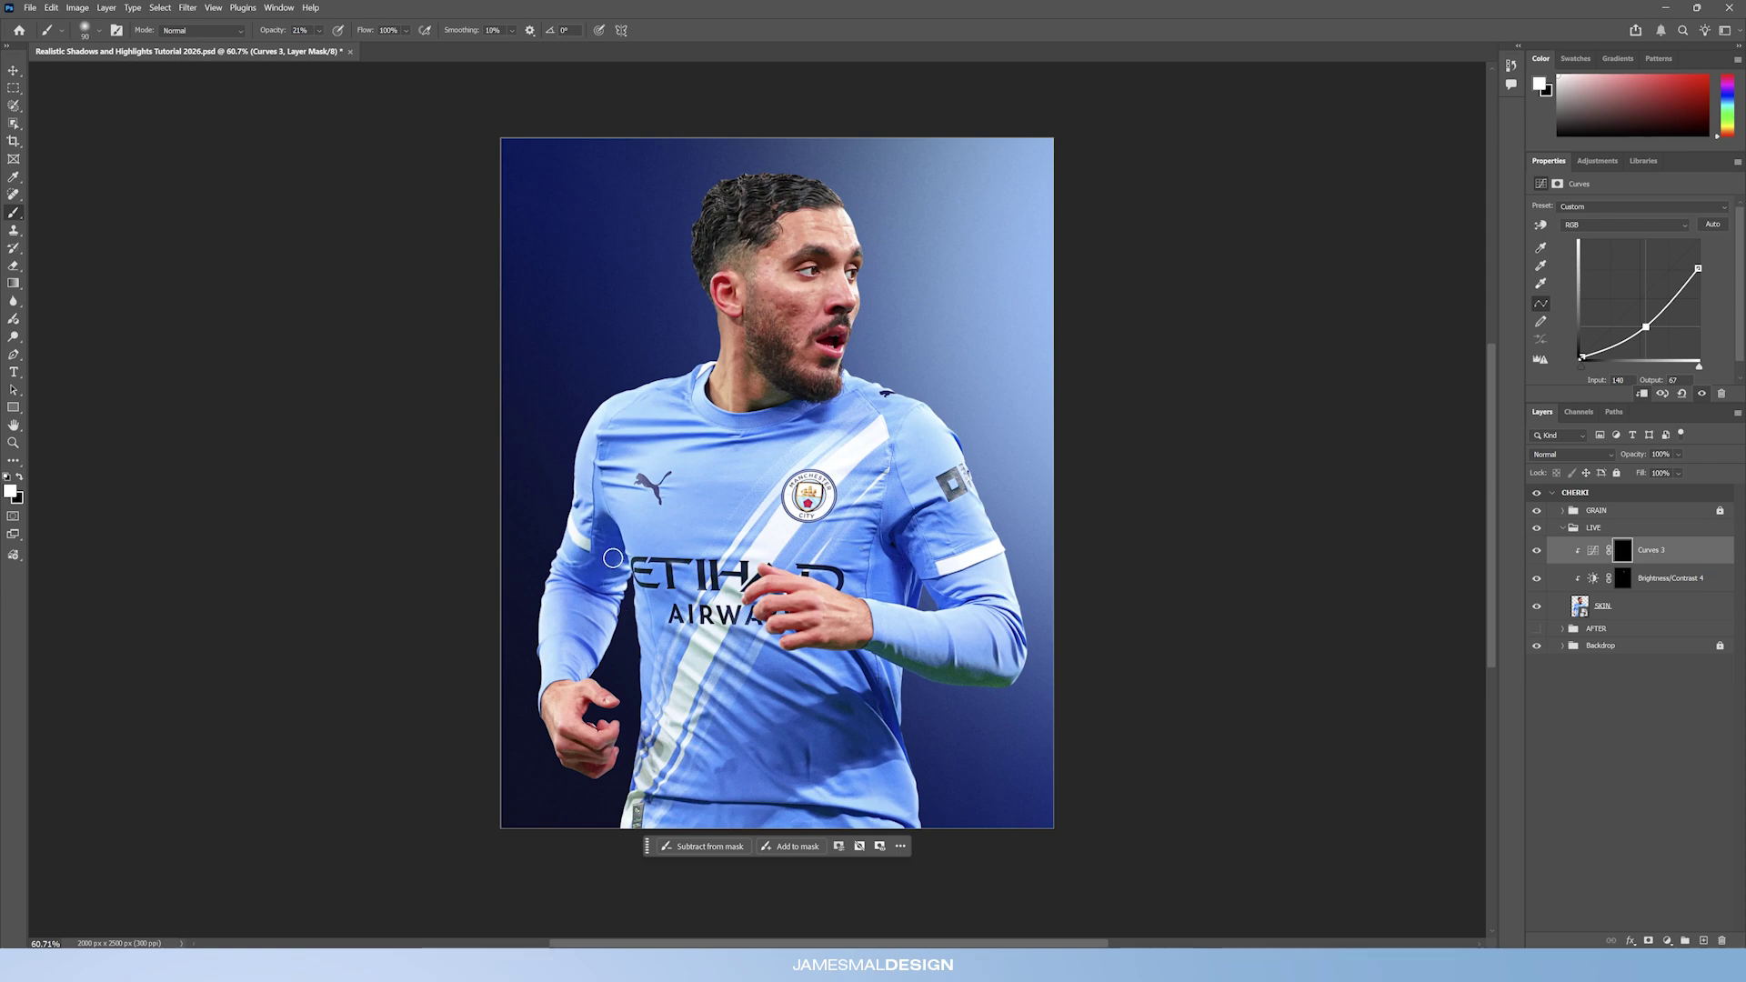
Paint shadow on the Curves mask along the inner edge of the sleeve on the lowered arm.
key("bracketright")
key("bracketright")
left_click_drag(614, 590, 611, 540)
key("bracketleft")
key("bracketleft")
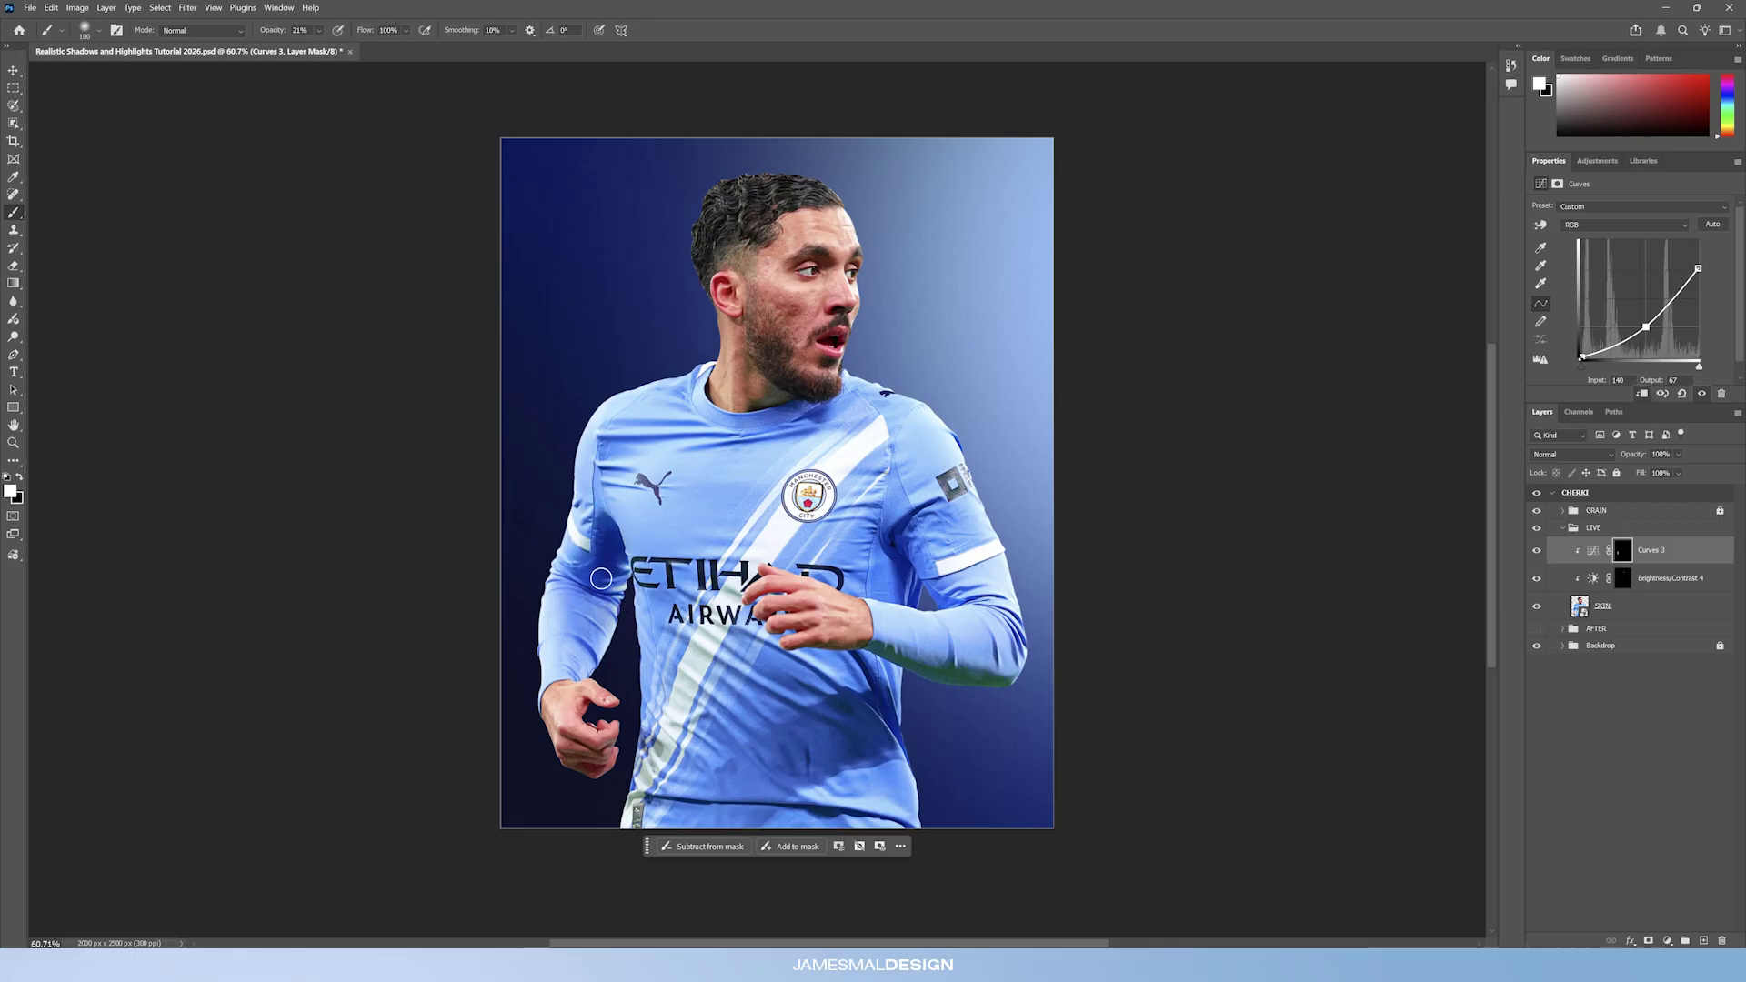
left_click_drag(617, 552, 600, 659)
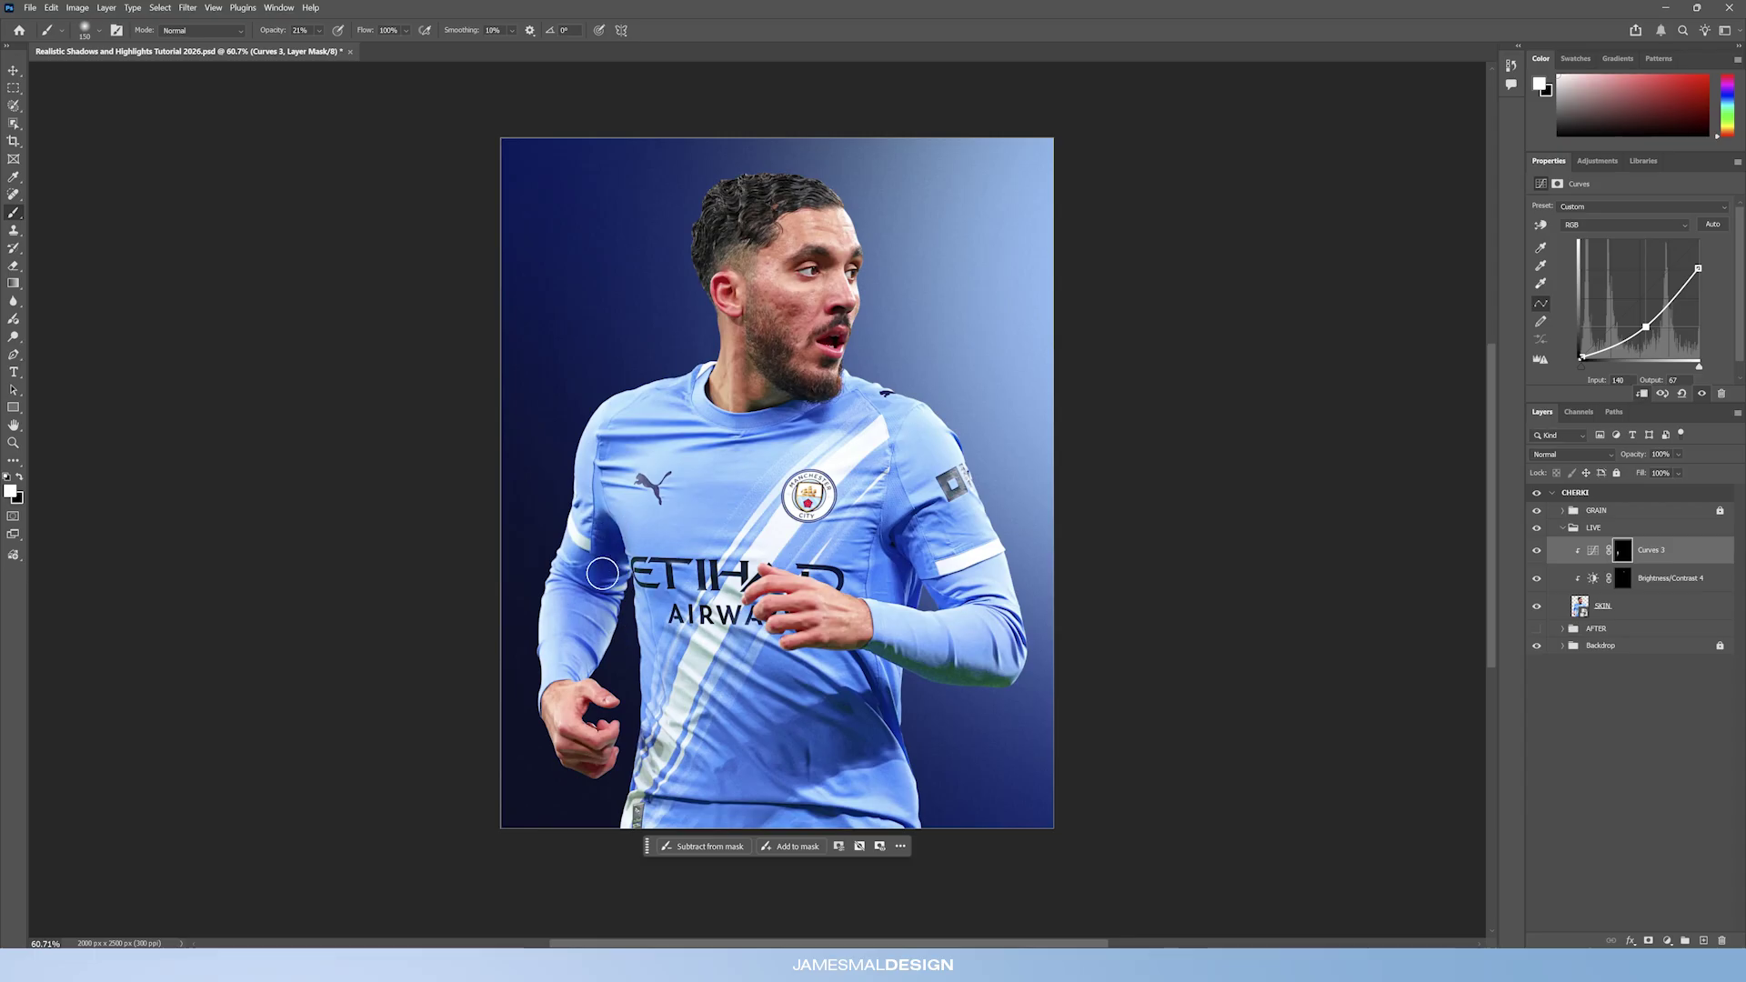
Paint shadow down the side of the shirt beside the lowered arm with a larger brush.
key("bracketright")
key("bracketright")
key("bracketright")
left_click_drag(637, 571, 640, 778)
Shade the edges of the lowered hand on the Curves mask with a smaller brush.
key("bracketleft")
key("bracketleft")
key("bracketleft")
key("bracketleft")
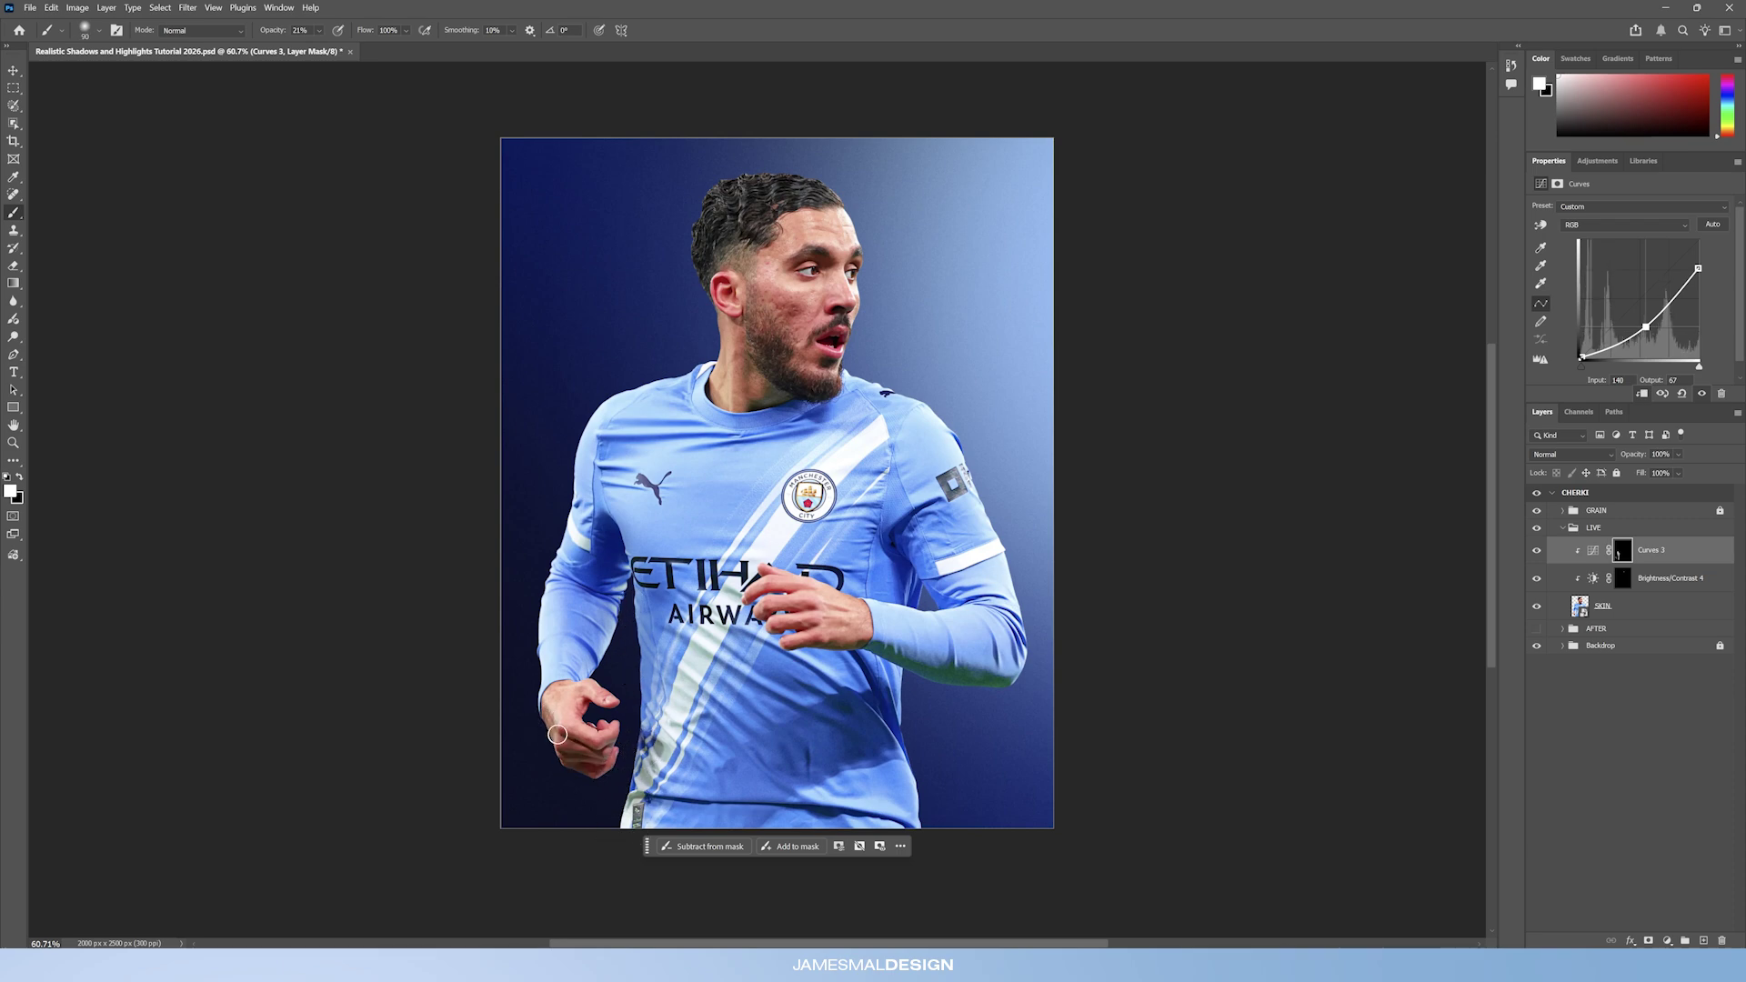
key("bracketright")
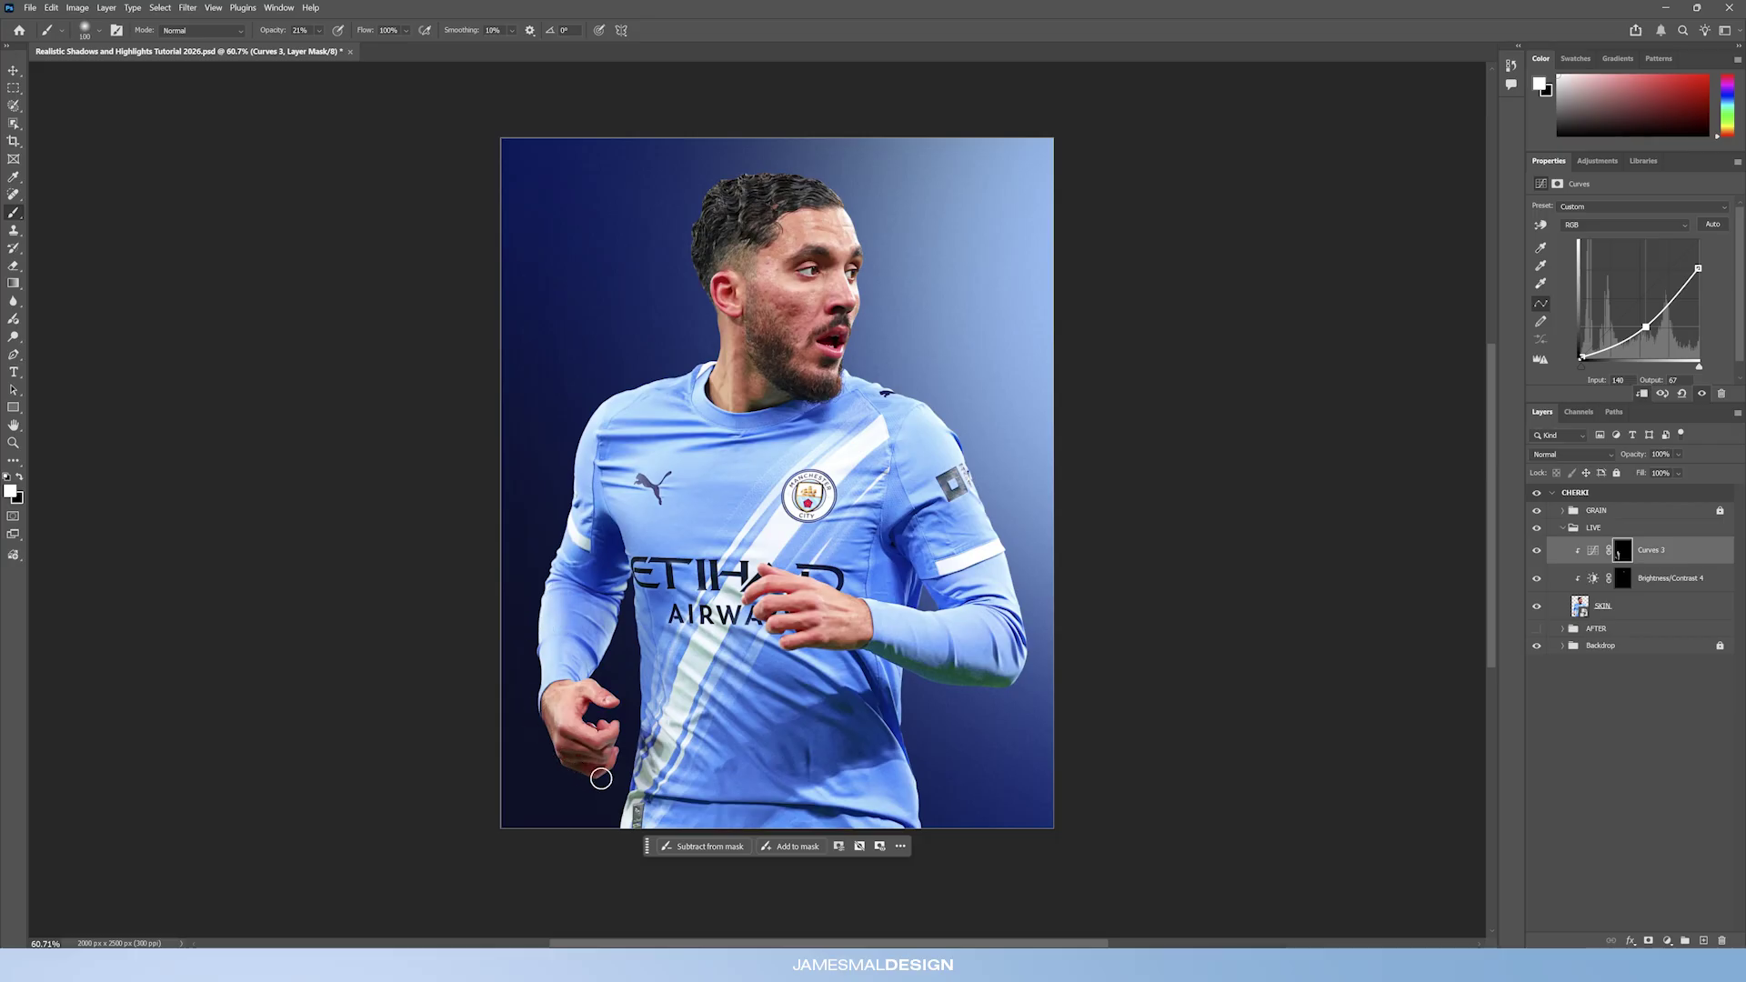
Paint broad shadow across the shirt beneath the raised hand with a much larger brush.
key("bracketright")
key("bracketright")
key("bracketright")
key("bracketright")
key("bracketright")
key("bracketright")
key("bracketright")
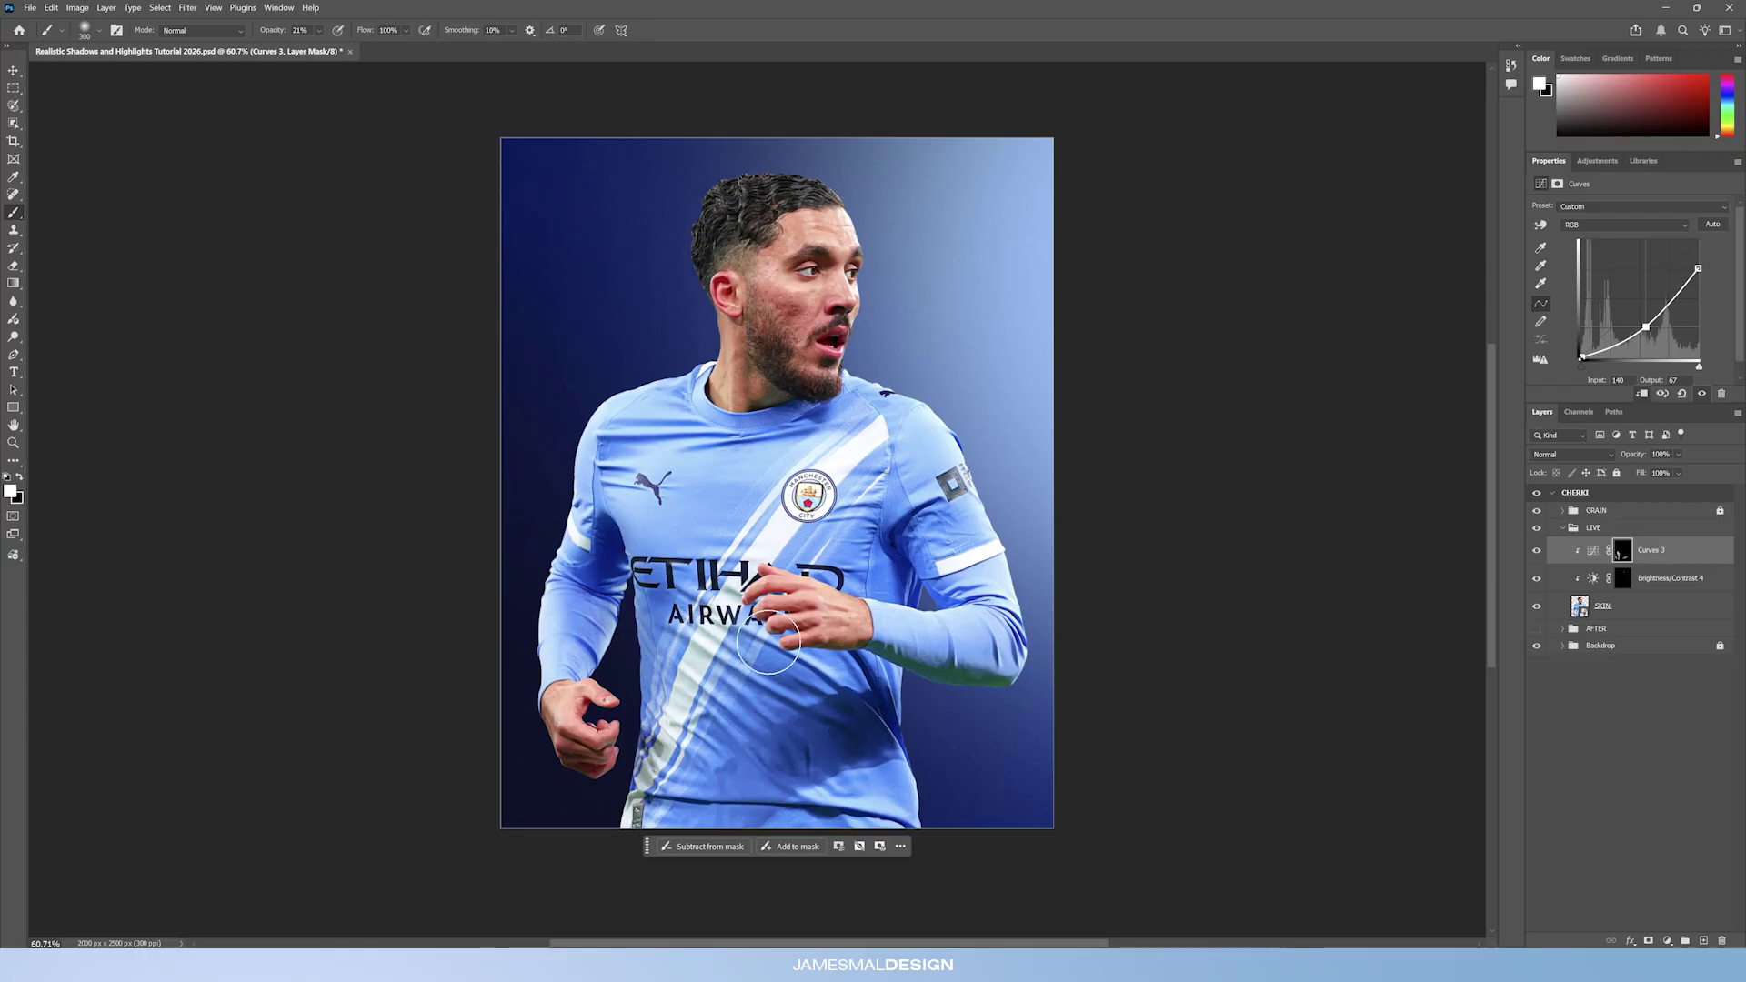
Paint shadow along the underside of the raised arm's forearm on the Curves mask with a smaller brush.
key("bracketleft")
key("bracketleft")
key("bracketleft")
key("bracketleft")
key("bracketleft")
key("bracketright")
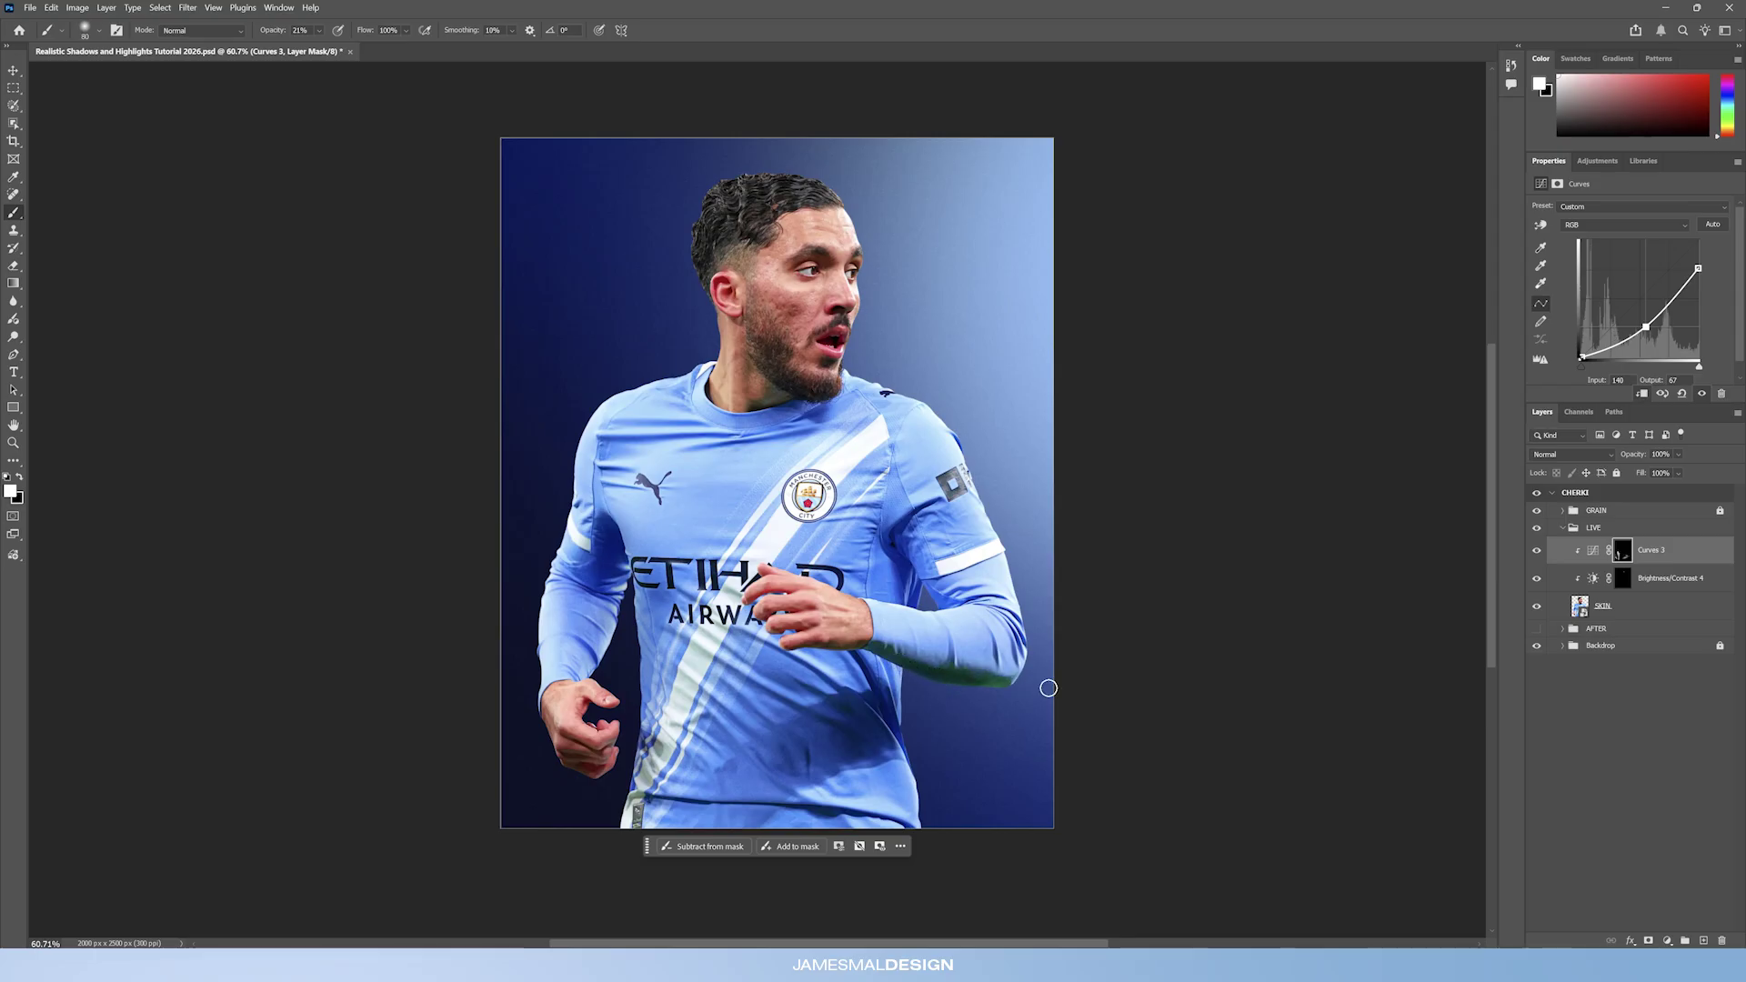
Soften the shadow around the elbow of the raised arm with a larger brush.
key("bracketright")
key("bracketright")
key("bracketright")
key("bracketright")
key("bracketright")
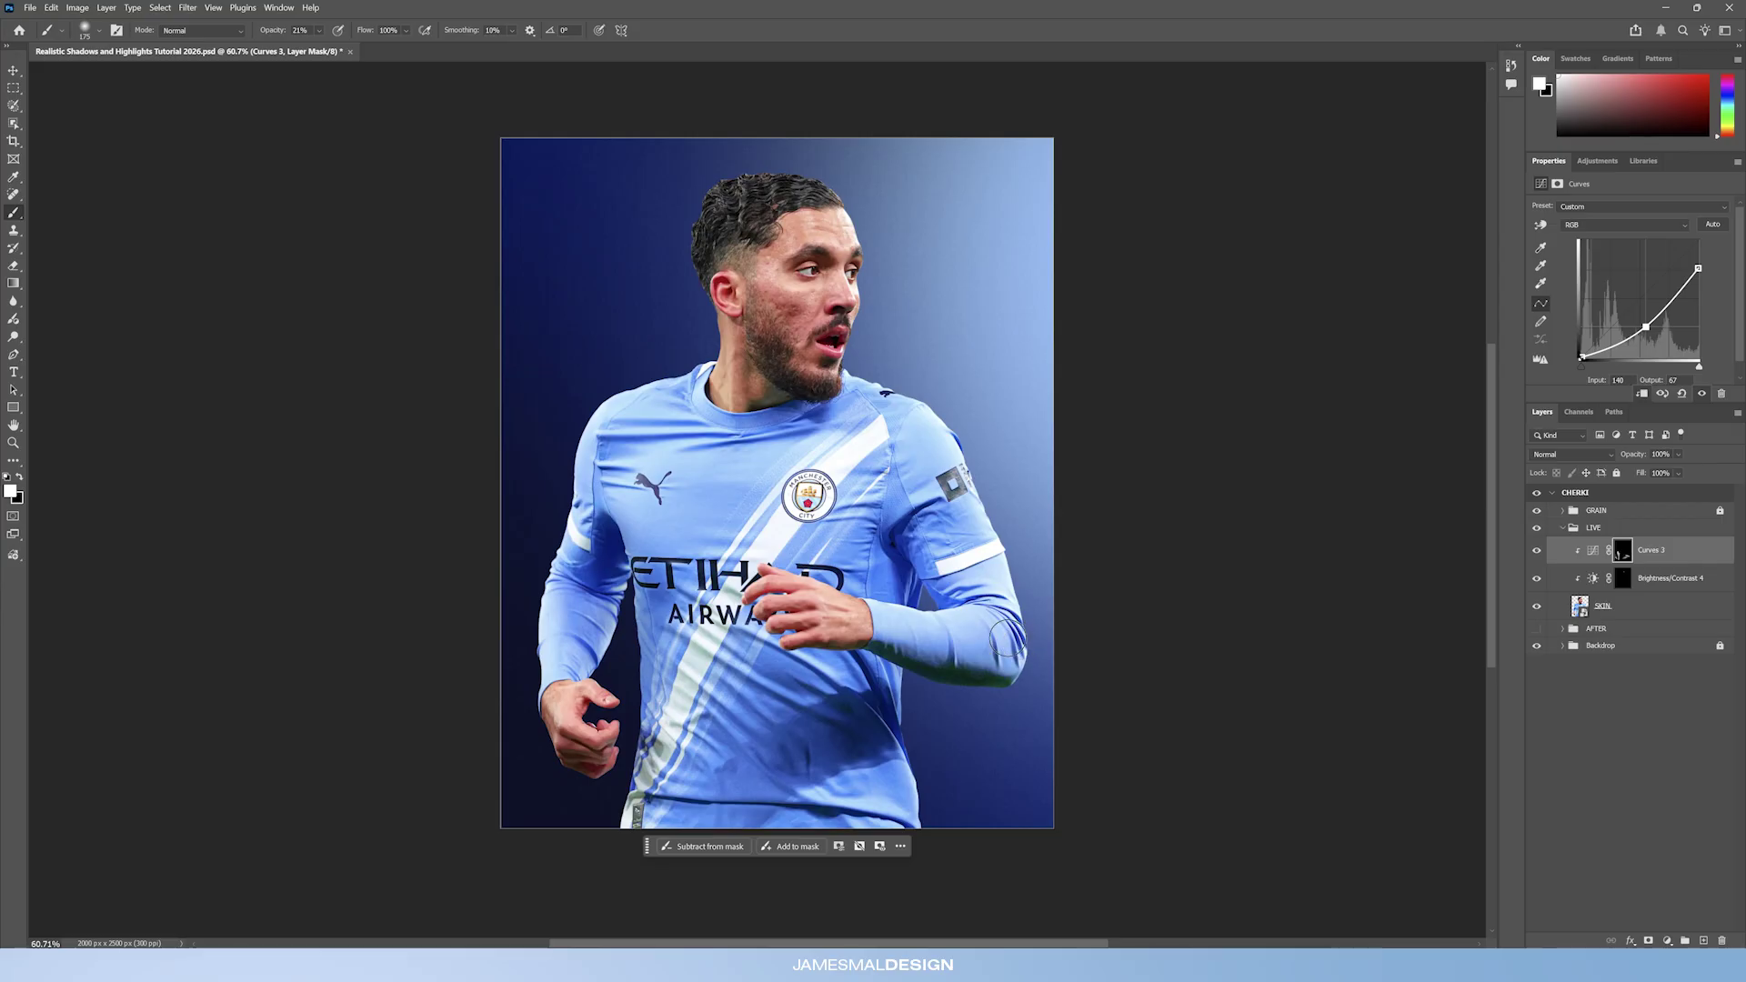
Build up the shading on the raised arm and shirt on the Curves mask, alternating between small and large brush sizes.
key("bracketleft")
key("bracketleft")
key("bracketleft")
key("bracketleft")
key("bracketleft")
key("bracketright")
key("bracketright")
key("bracketright")
key("bracketright")
key("bracketright")
key("bracketright")
key("bracketright")
key("bracketright")
key("bracketleft")
key("bracketleft")
key("bracketleft")
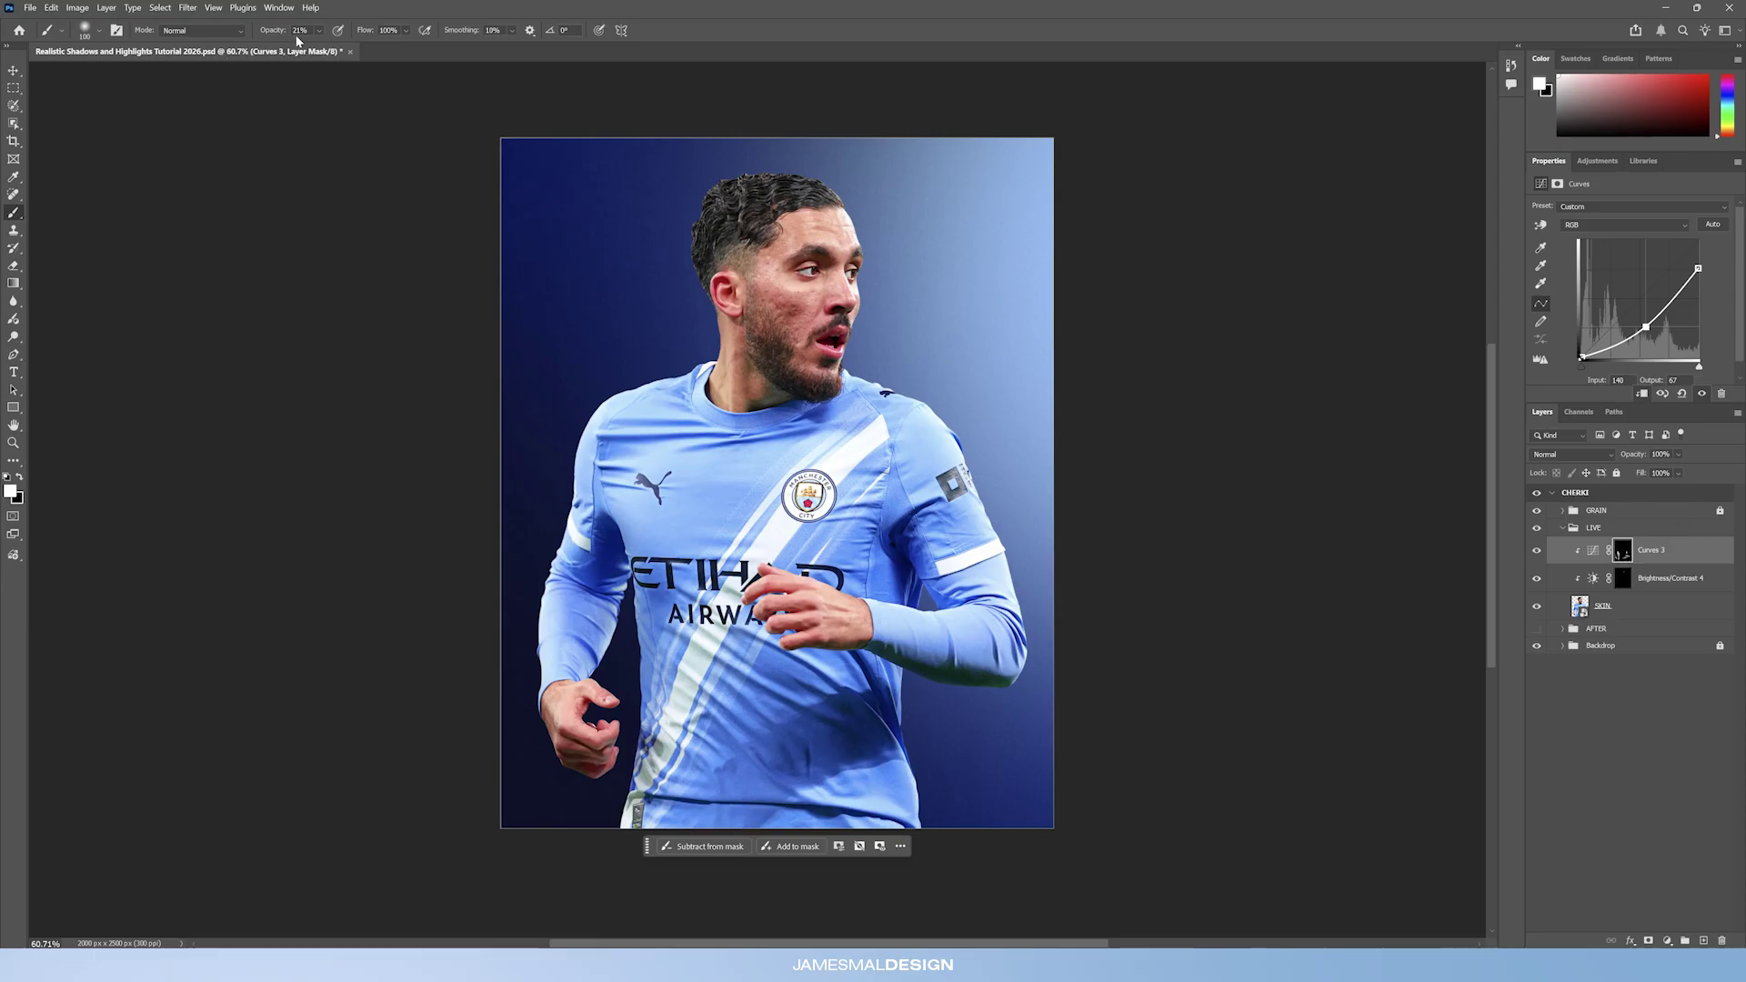
Set the Curves midpoint to input 143, output 67 and paint finer shadows on the shirt around the raised hand.
left_click_drag(1651, 332, 1648, 327)
key("ctrl+plus")
key("ctrl+plus")
key("ctrl+plus")
scroll(702, 406, "down", 3)
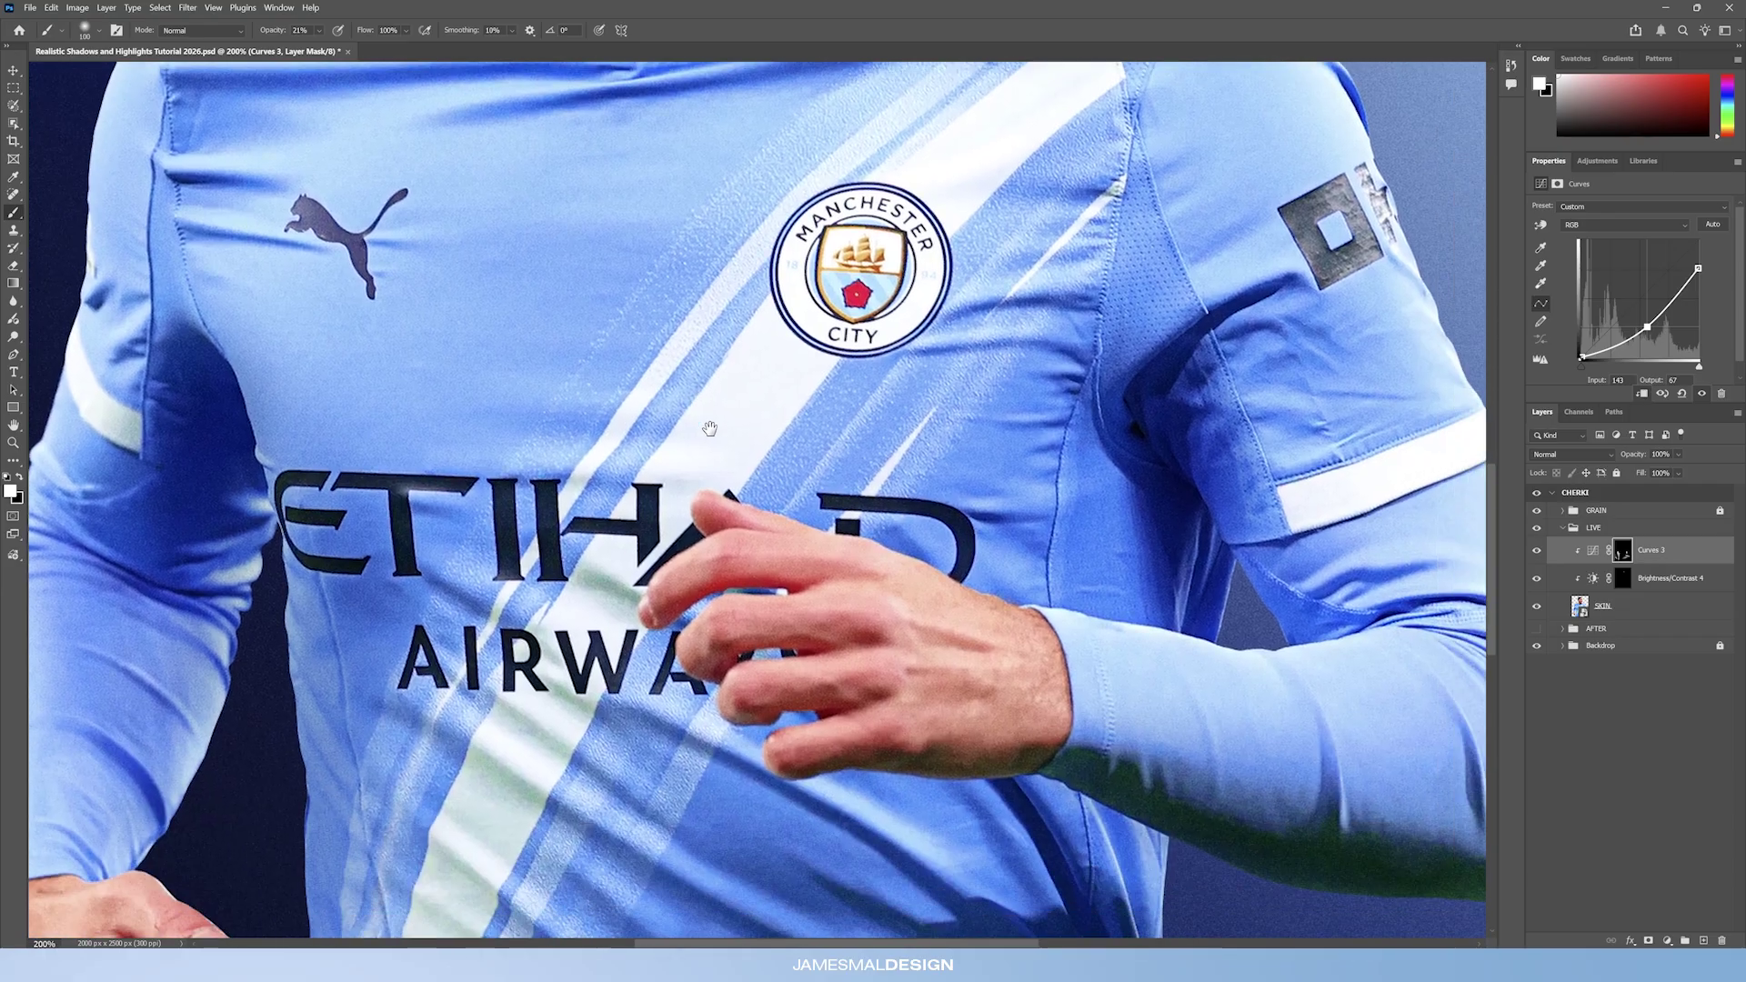
key("bracketleft")
key("bracketleft")
key("bracketleft")
key("bracketleft")
key("bracketleft")
key("bracketleft")
key("bracketleft")
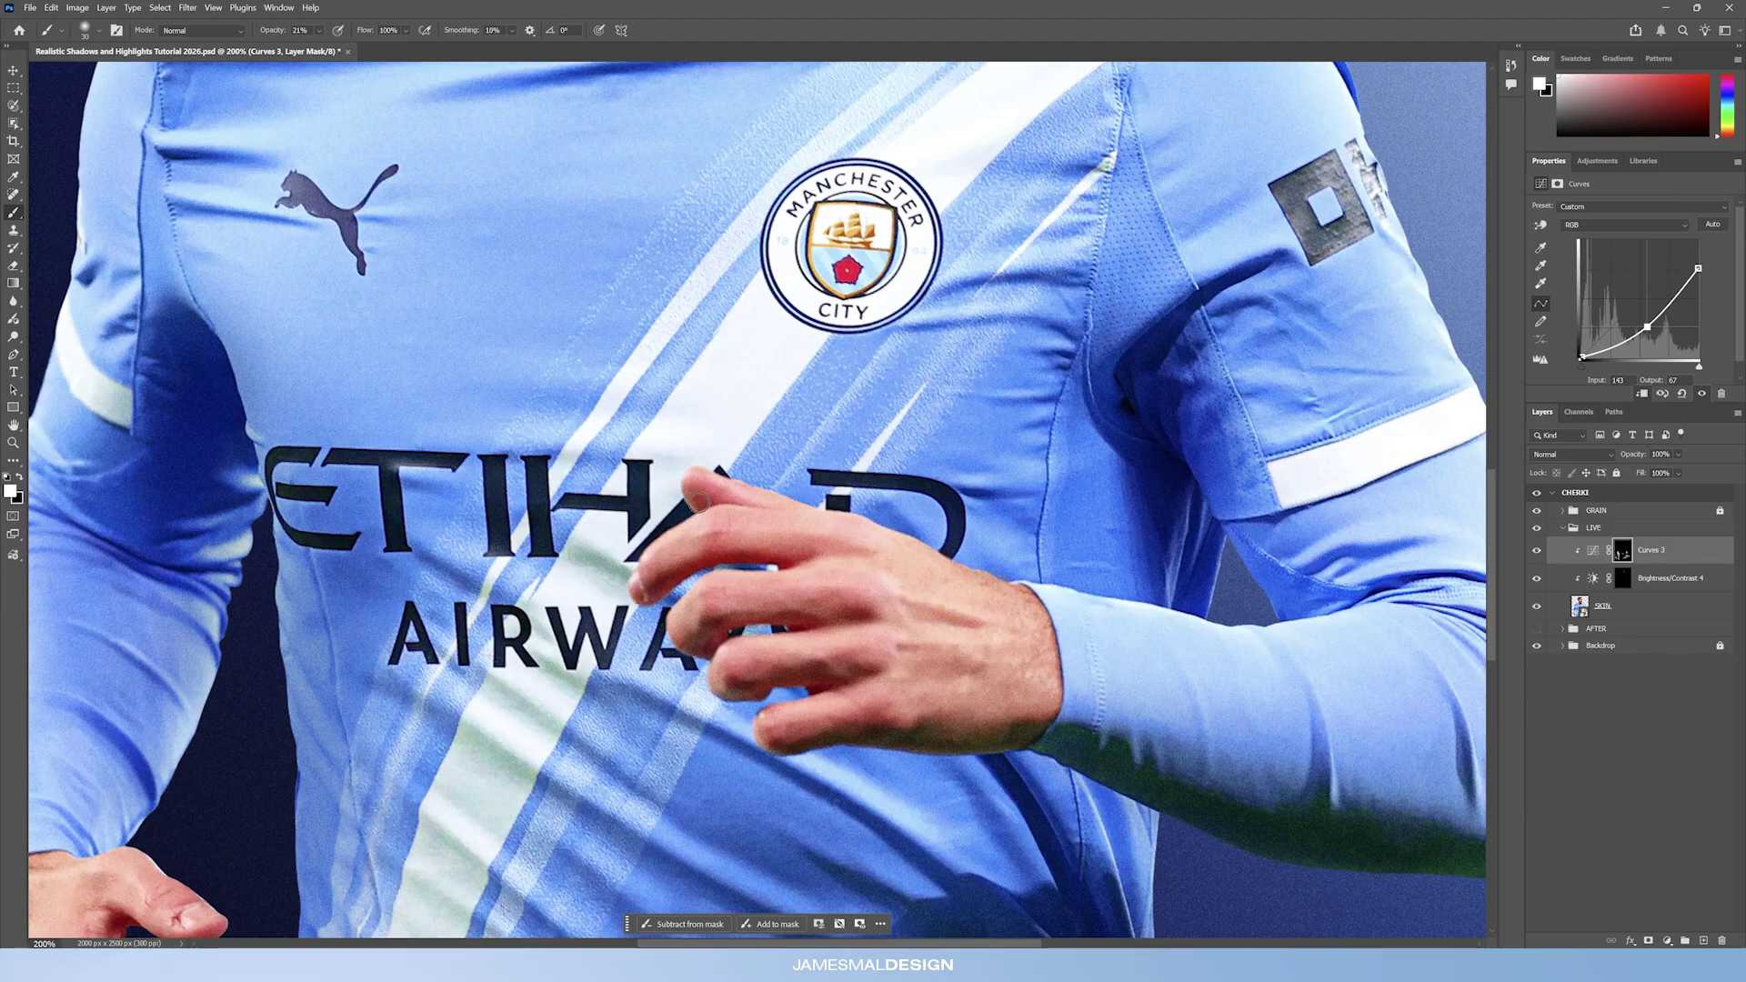
Shade the palm, finger gaps and lower edge of the lowered hand on the Curves mask with a small brush.
key("z")
mouse_move(830, 519)
left_mouse_down()
mouse_move(637, 546)
mouse_move(377, 714)
mouse_move(779, 518)
left_mouse_up()
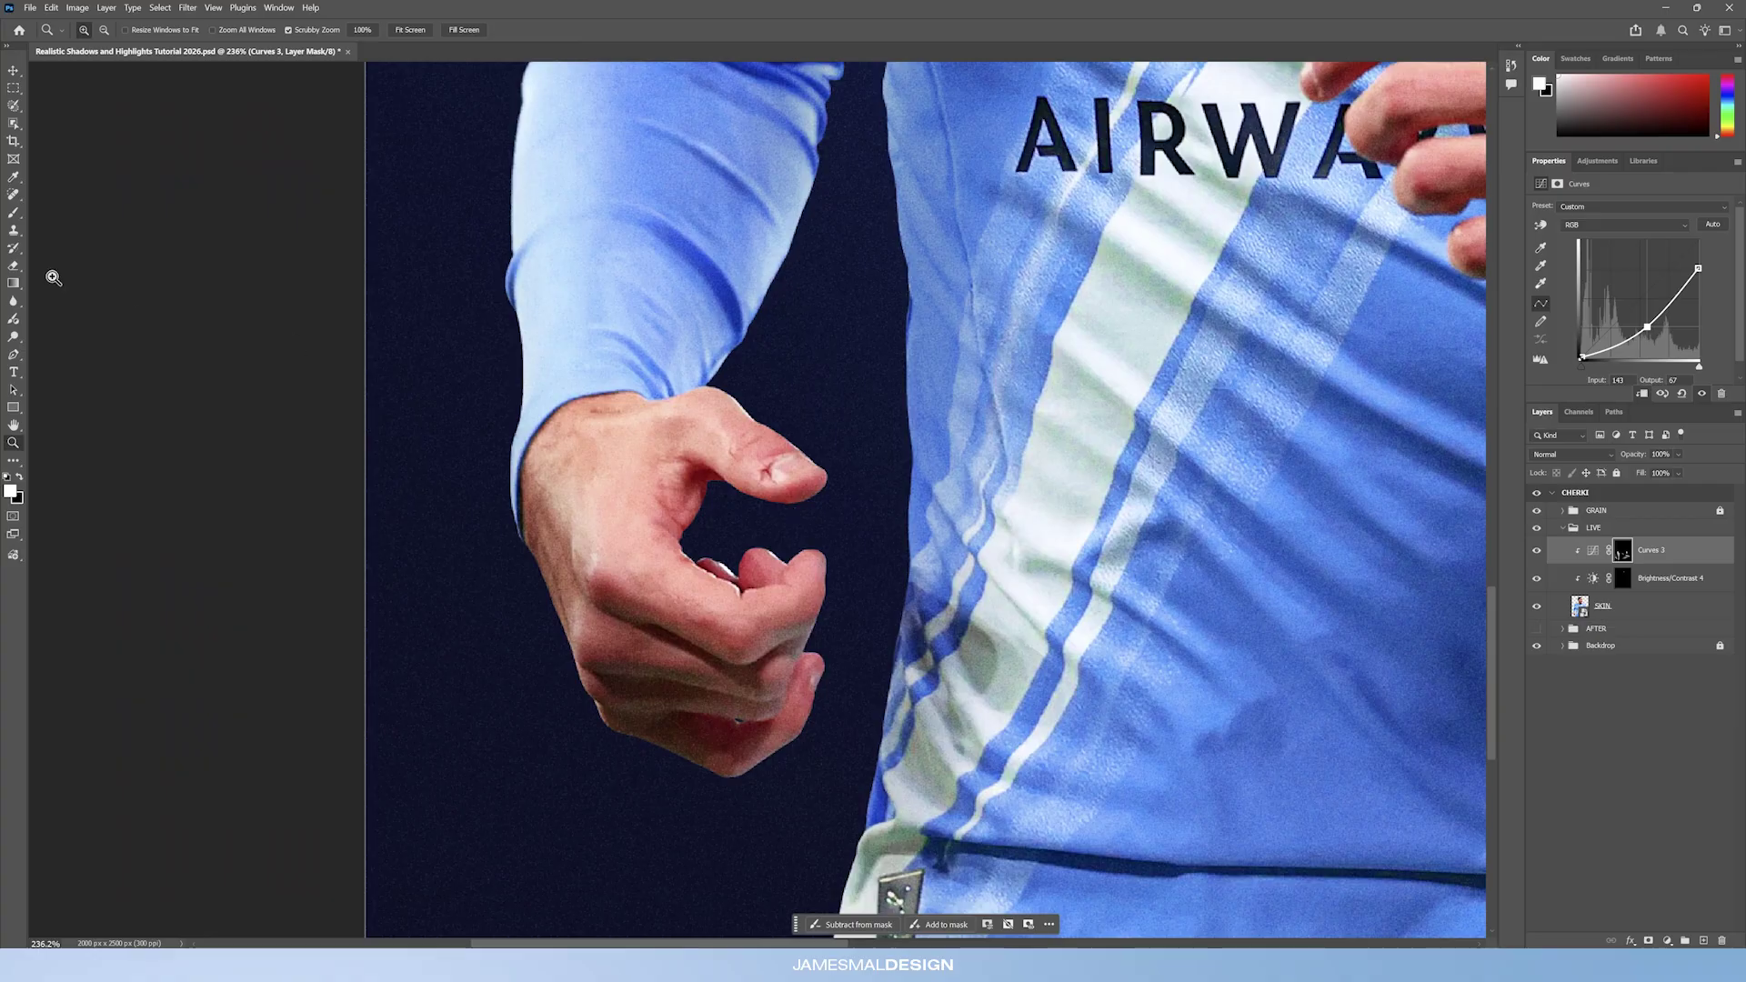
left_click(19, 221)
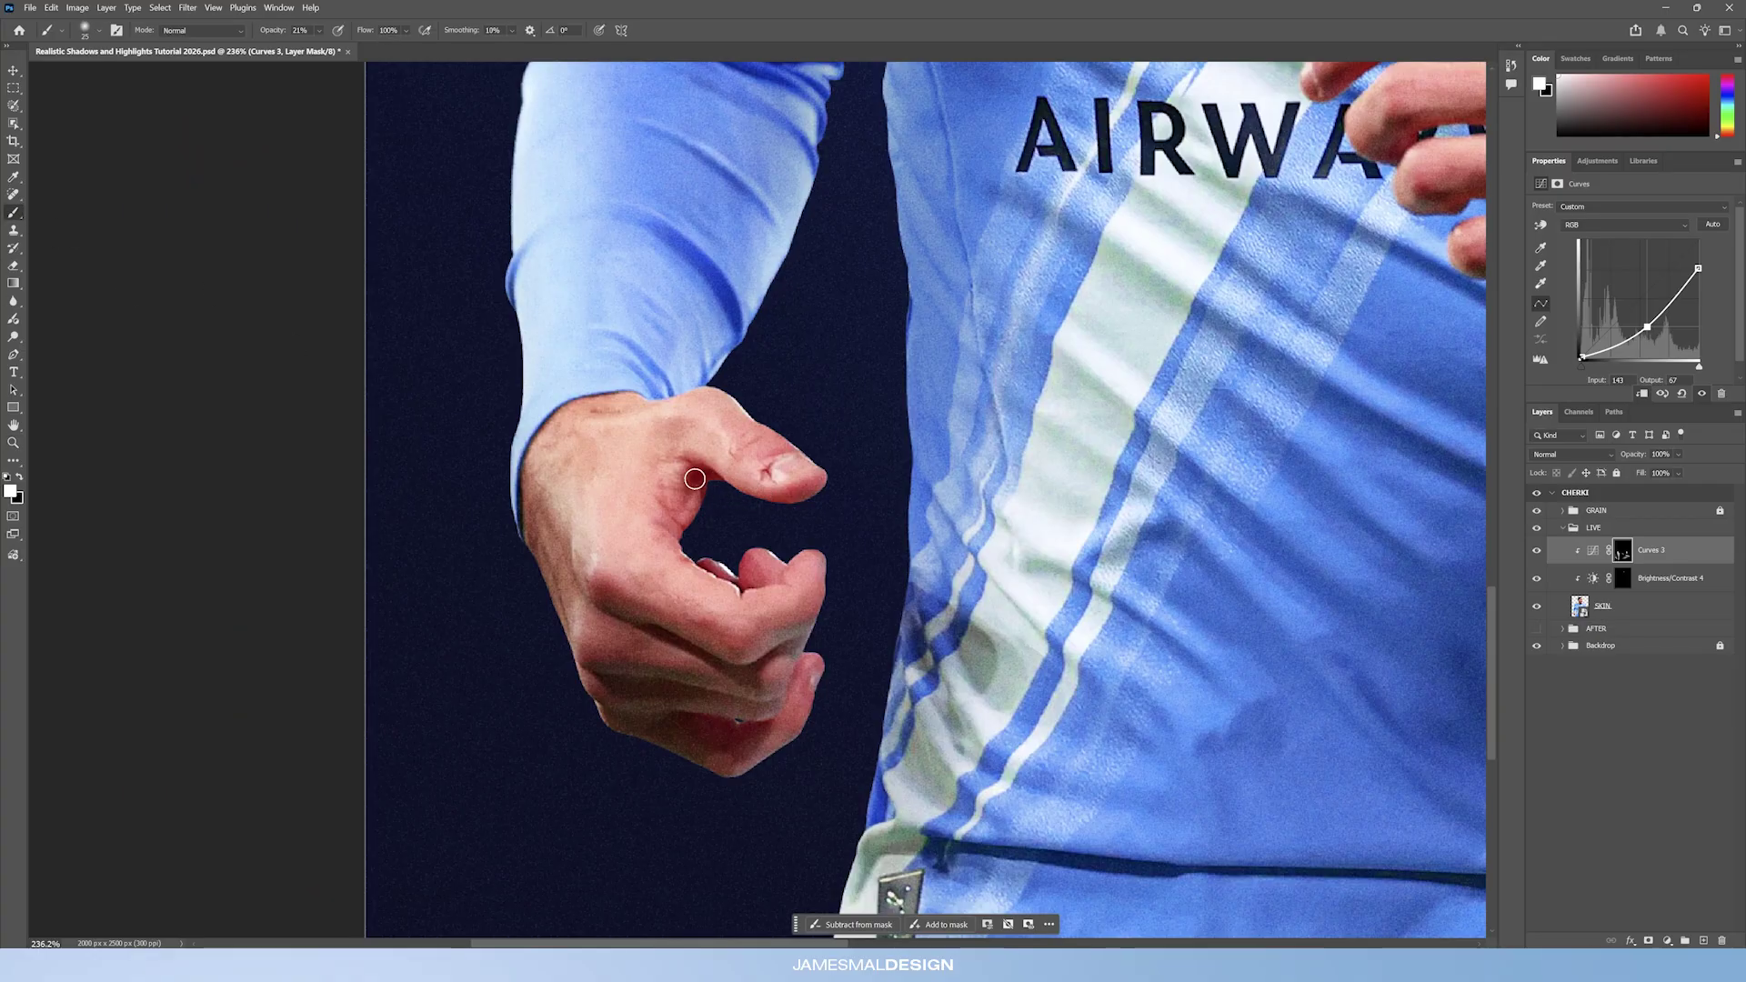
key("bracketright")
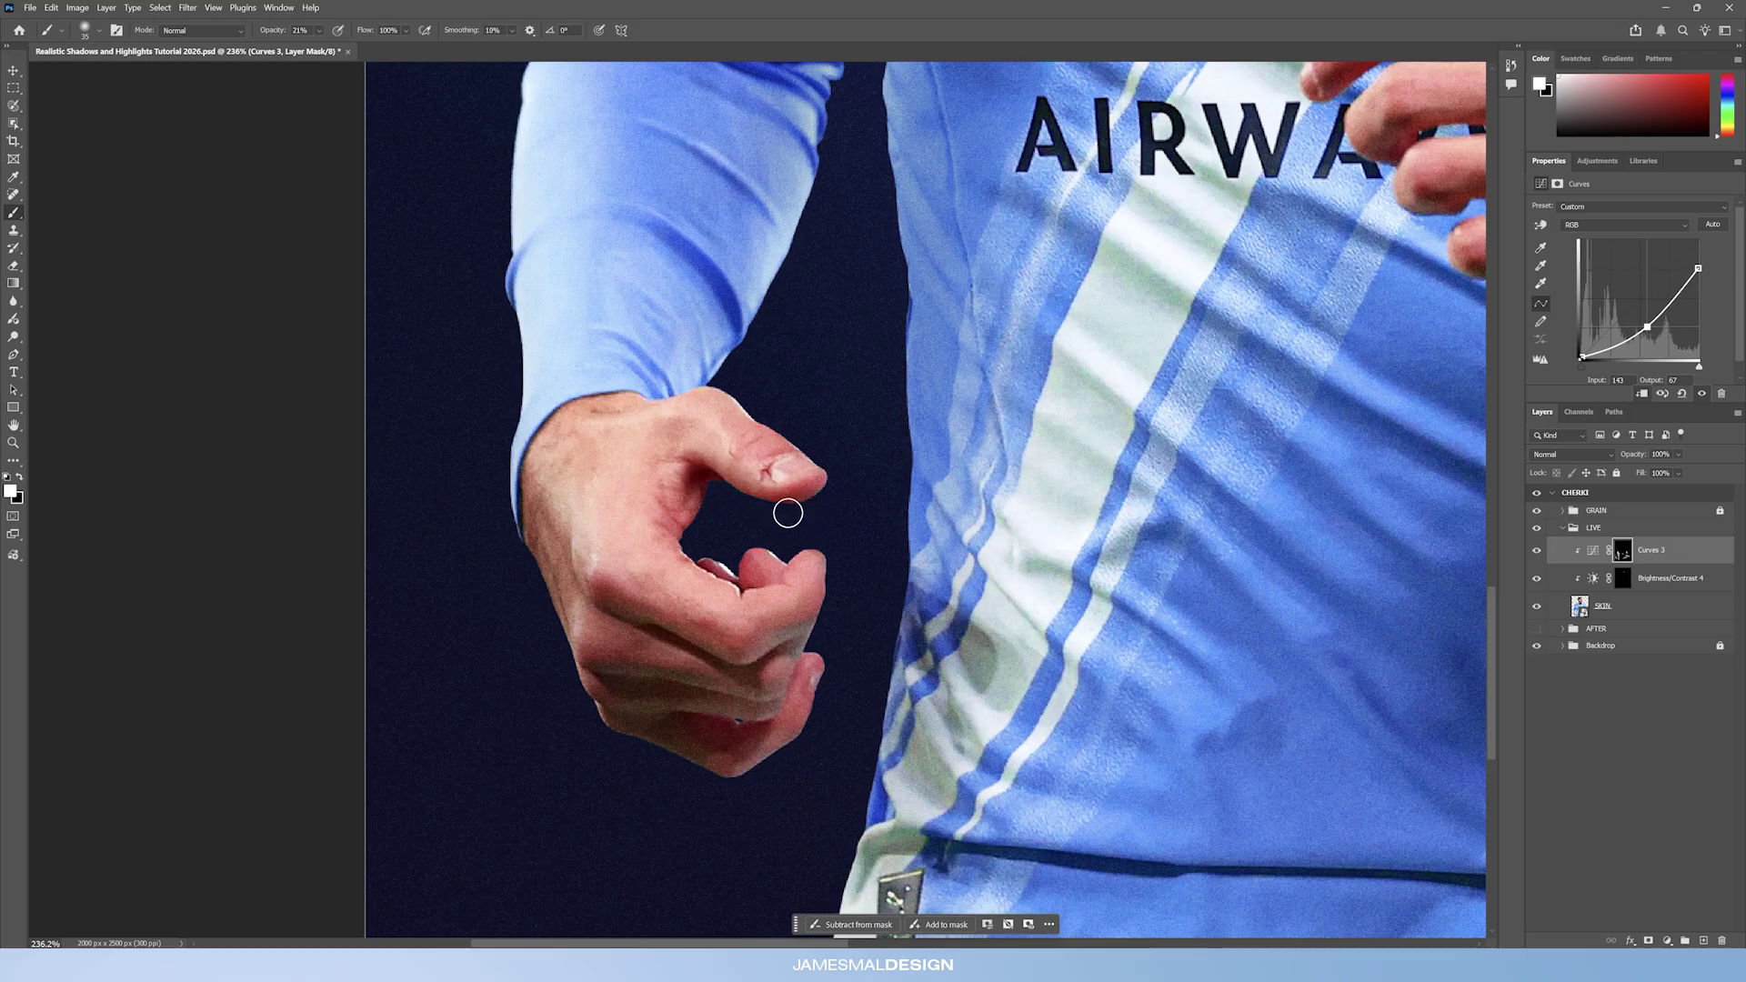
key("bracketleft")
key("bracketright")
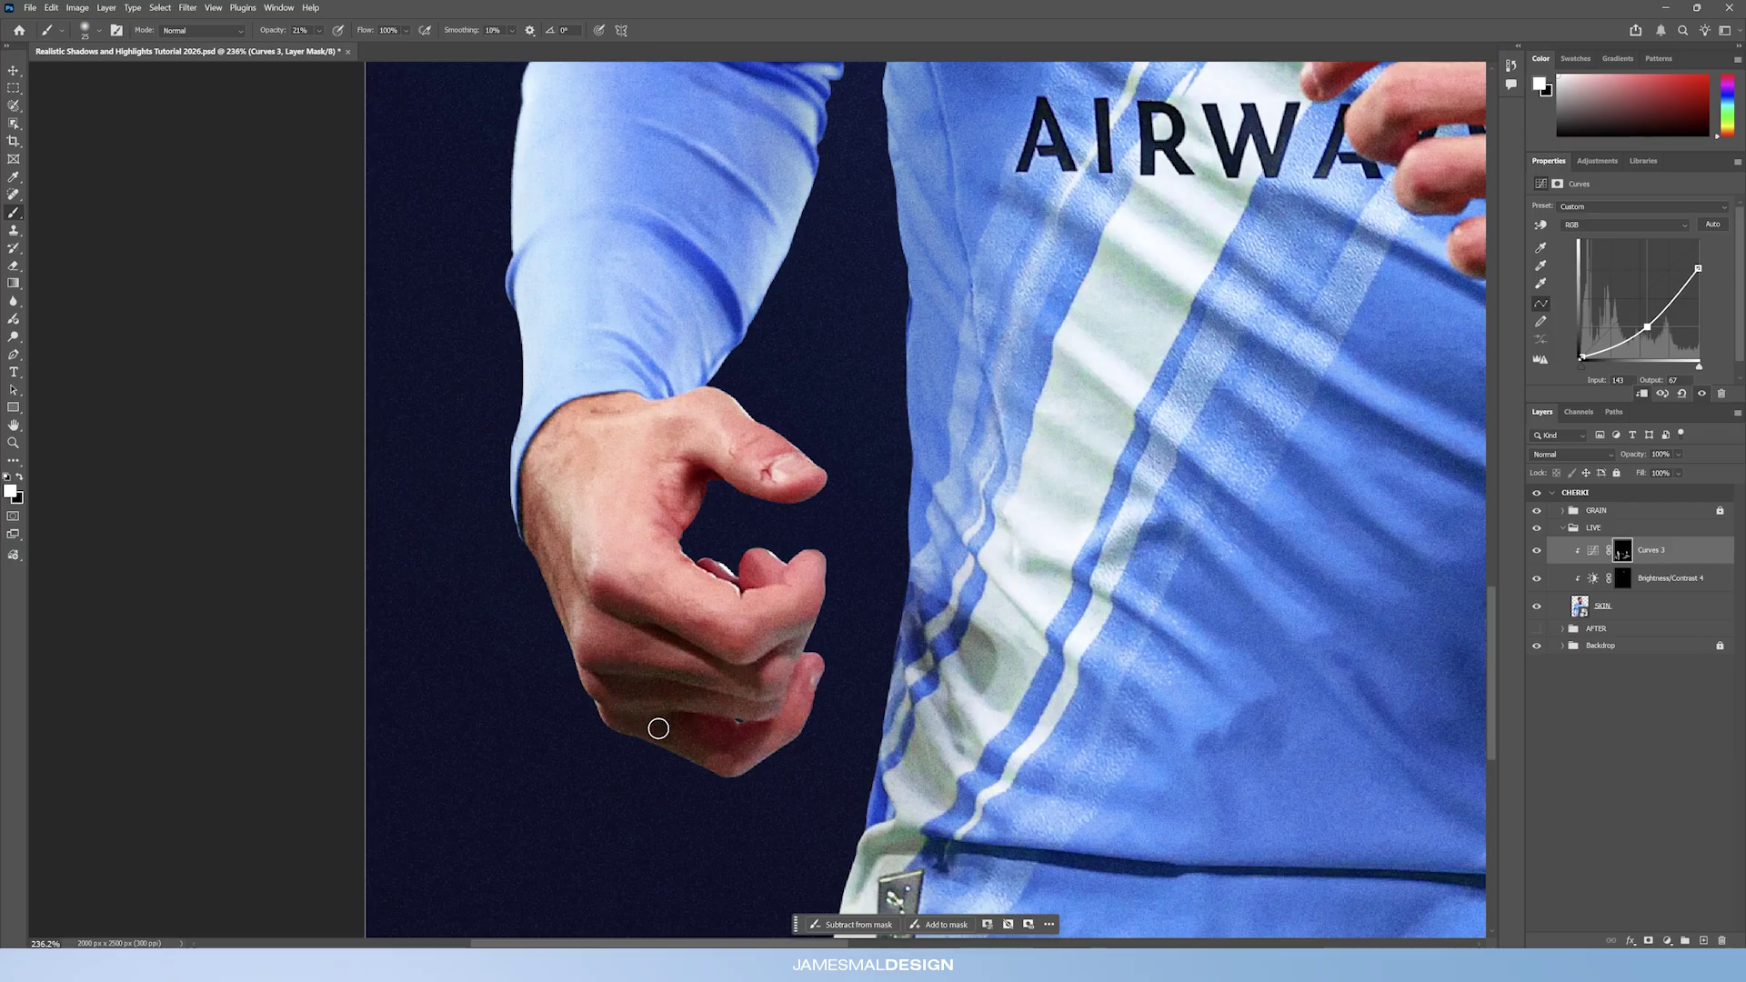
key("bracketright")
Compare the whole figure with and without the shadow Curves layer by toggling its visibility.
key("z")
left_click_drag(895, 896, 801, 425)
left_click(1537, 552)
left_click(1537, 552)
left_click(1538, 552)
left_click(1537, 552)
left_click(1538, 552)
left_click(1538, 552)
left_click(1537, 552)
left_click(1537, 552)
left_click(1537, 552)
left_click(1537, 552)
Paint shadow on the Curves mask over the ear and the back of the head.
left_click(864, 249)
mouse_move(822, 269)
left_mouse_down()
mouse_move(819, 307)
mouse_move(855, 308)
left_mouse_up()
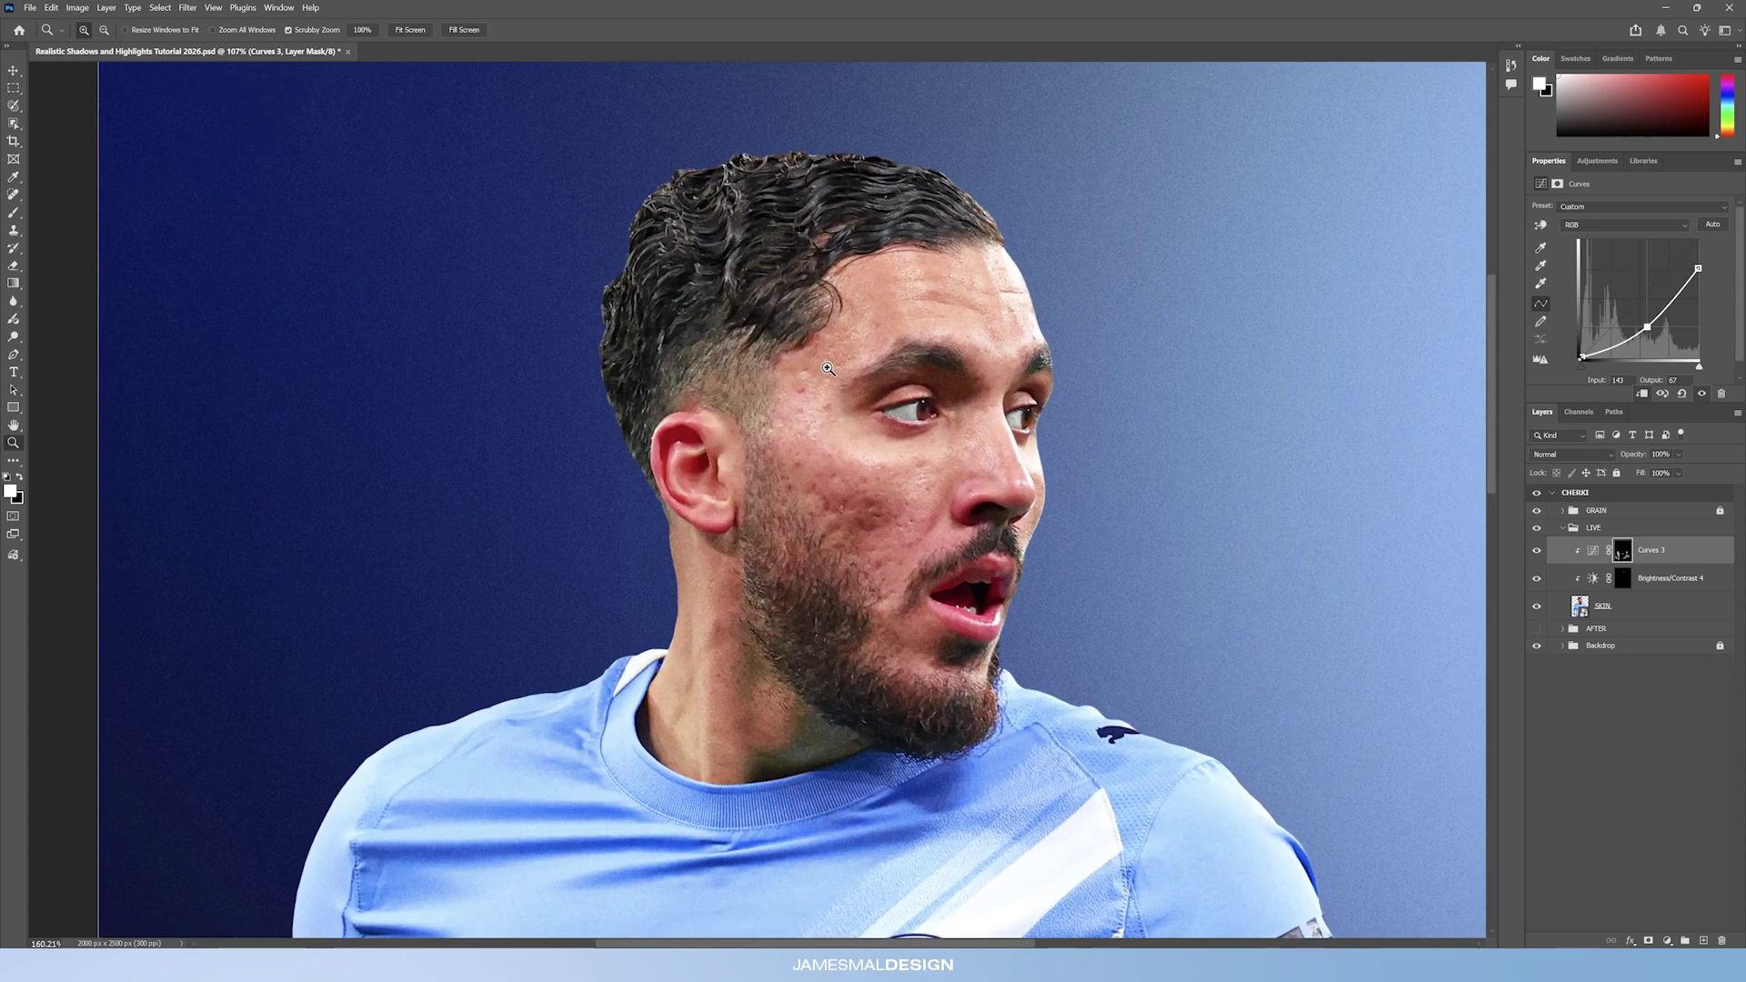
key("b")
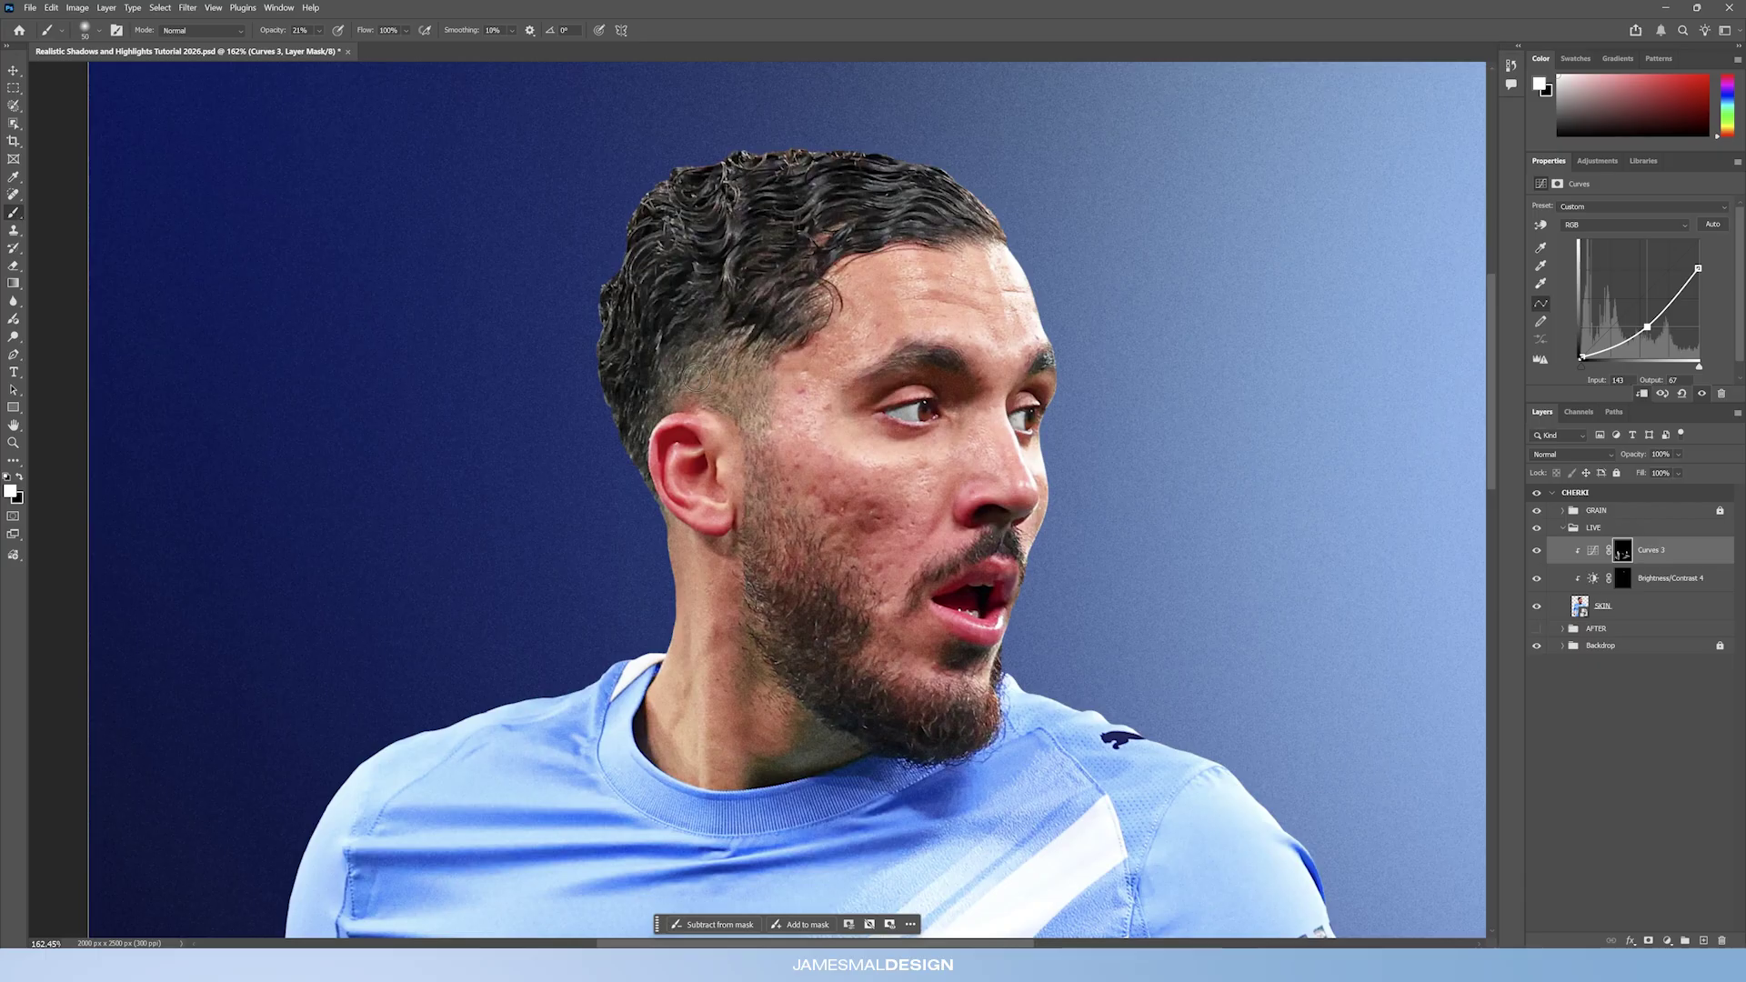
key("bracketright")
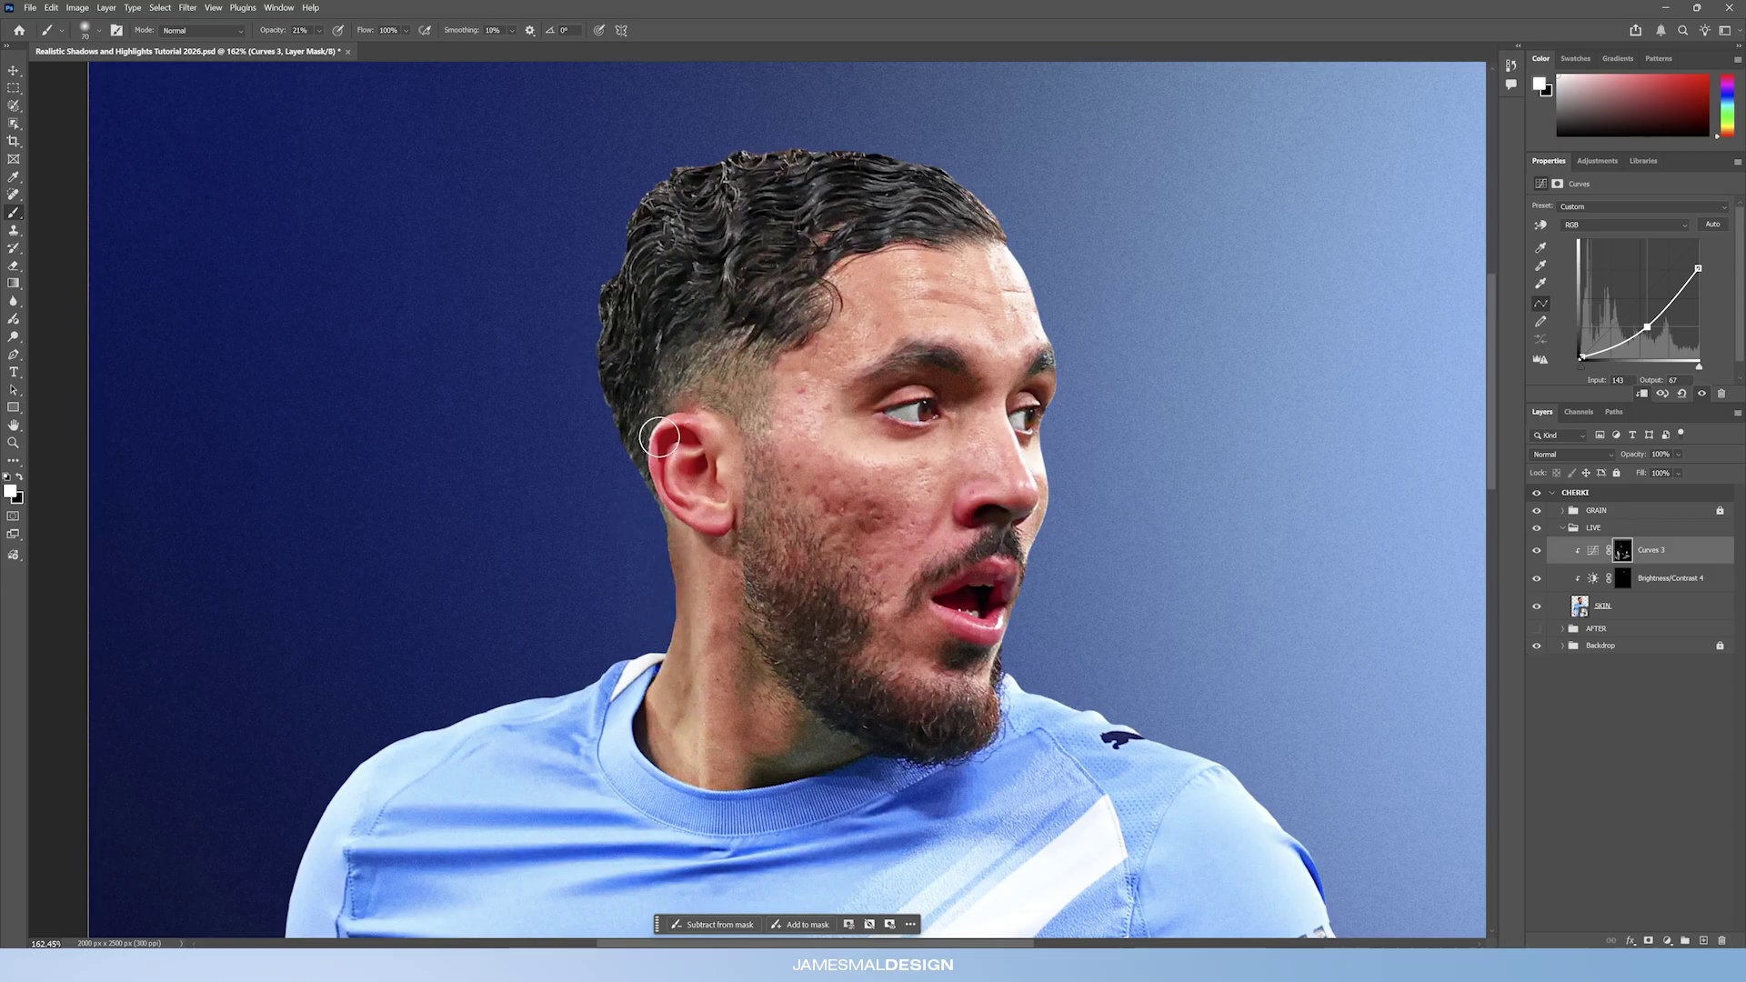
key("bracketright")
key("bracketright")
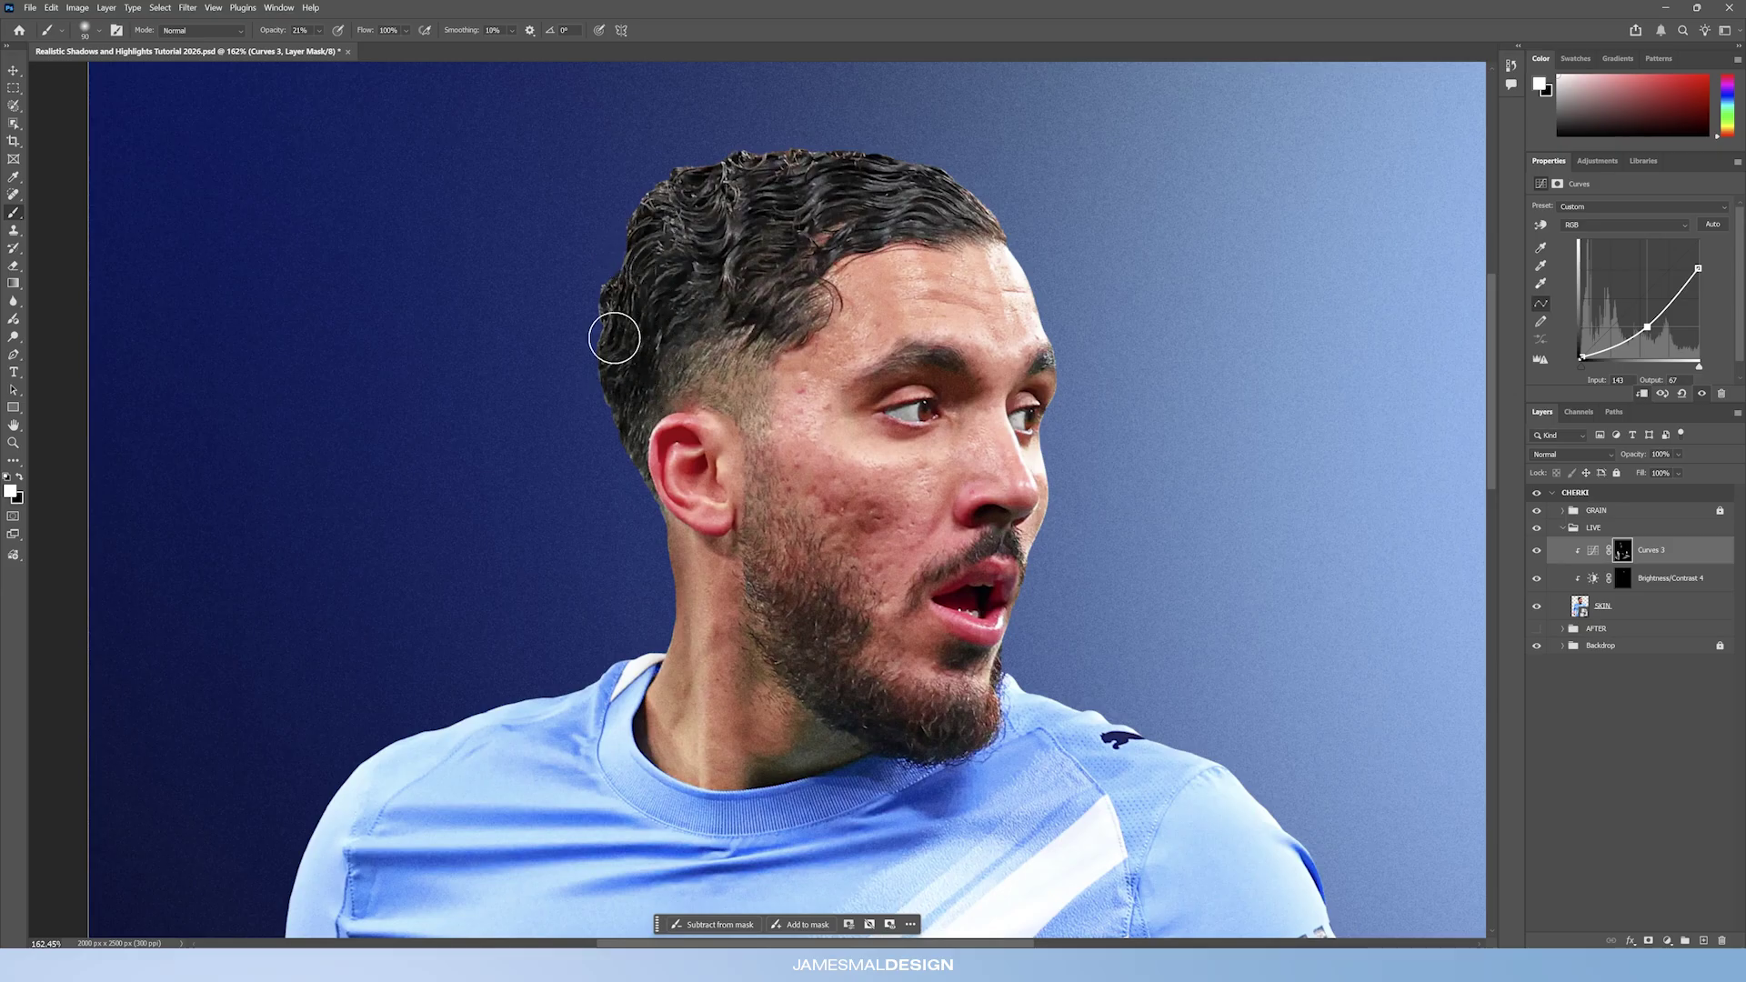
Paint shadow down the neck beneath the jaw and beard with a larger brush.
key("bracketright")
key("bracketright")
key("bracketright")
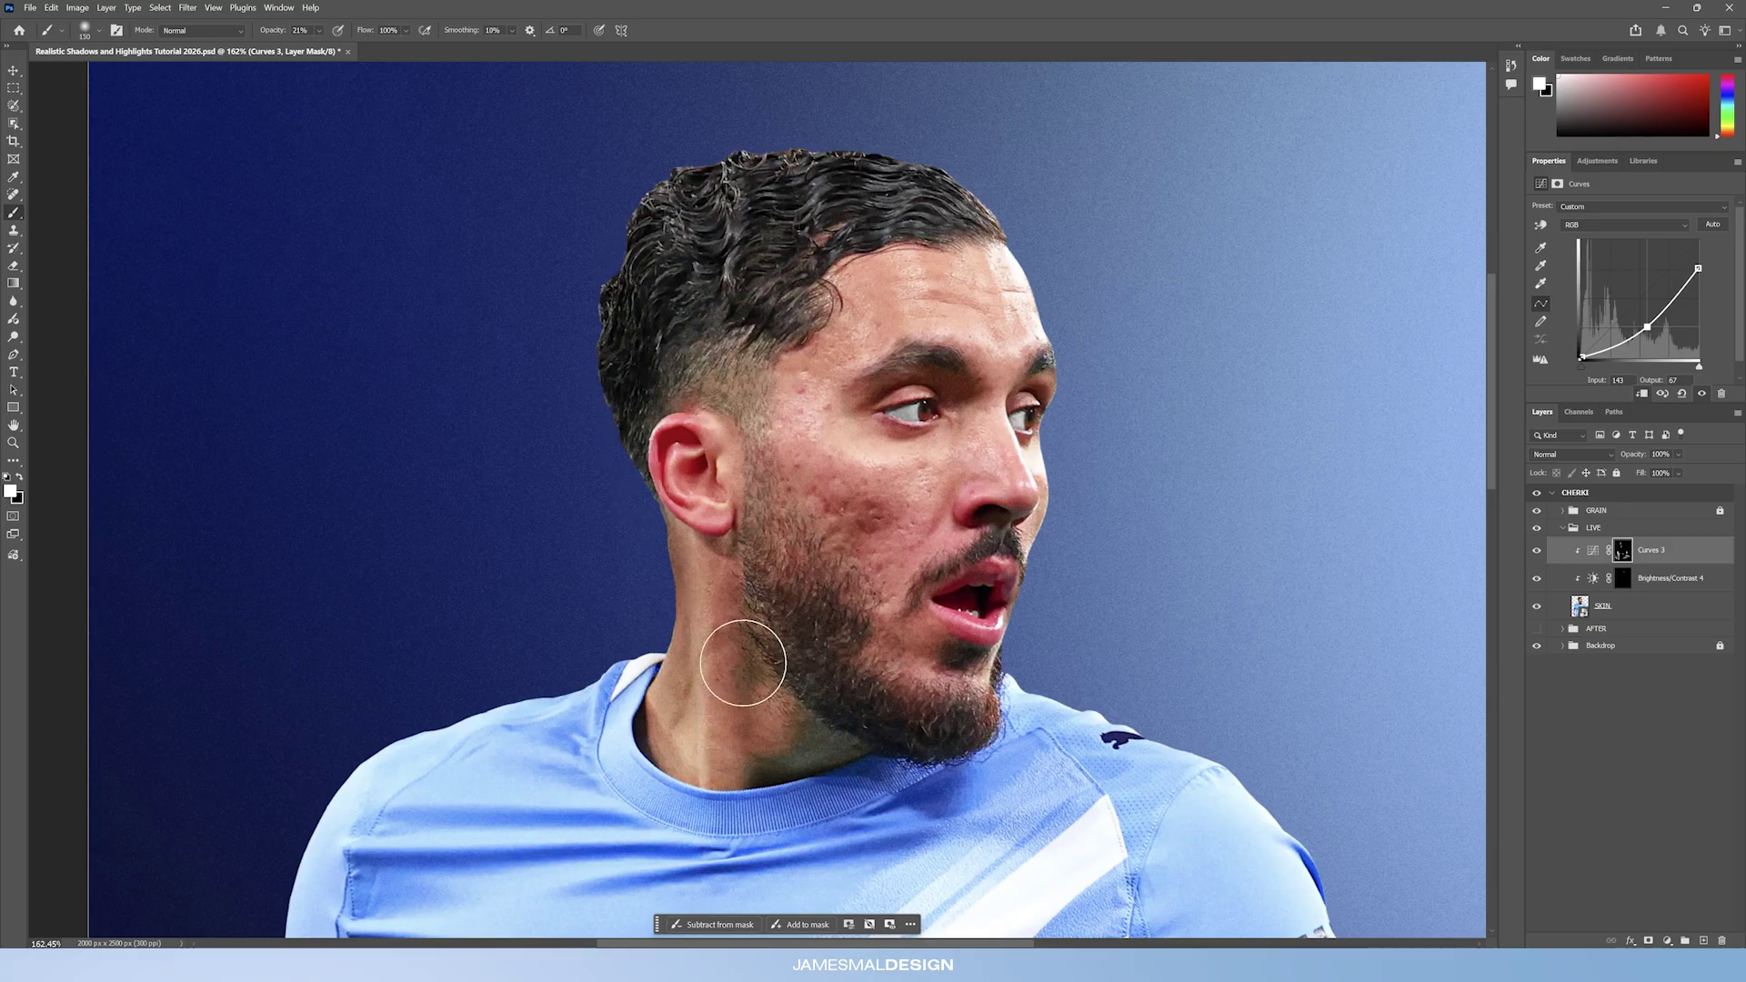
mouse_move(718, 592)
left_mouse_down()
mouse_move(761, 604)
mouse_move(802, 699)
mouse_move(770, 718)
mouse_move(872, 763)
left_mouse_up()
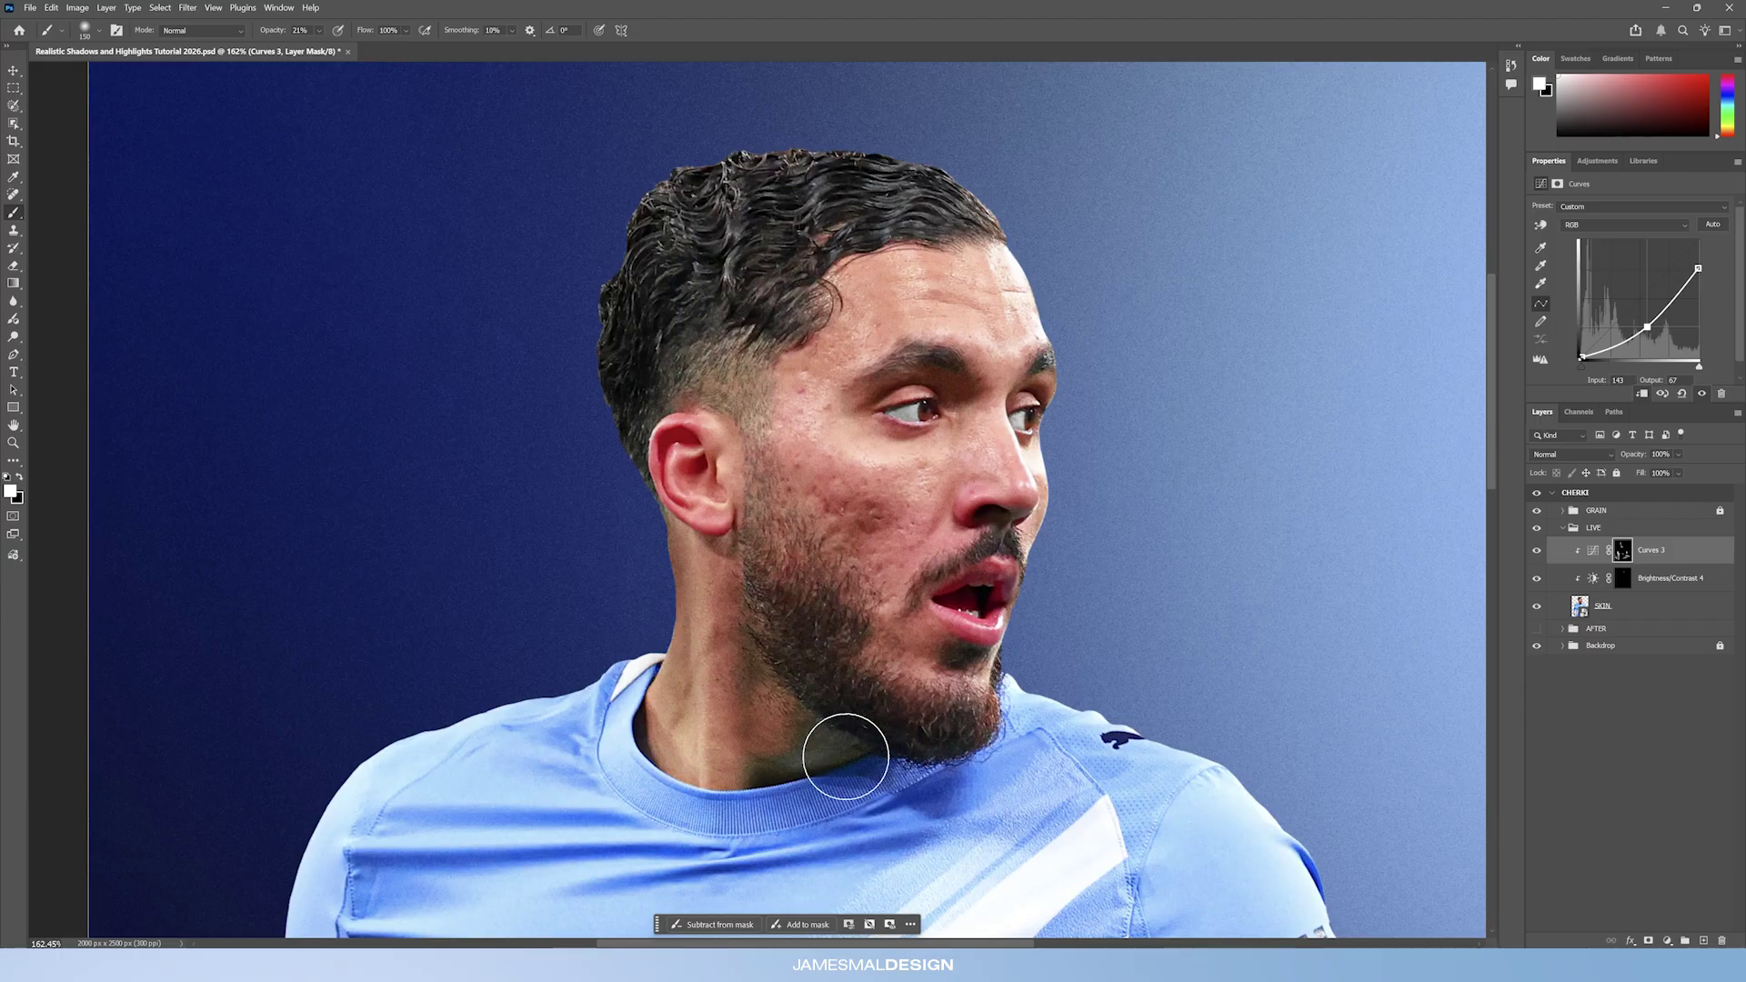
key("bracketleft")
key("bracketleft")
key("bracketleft")
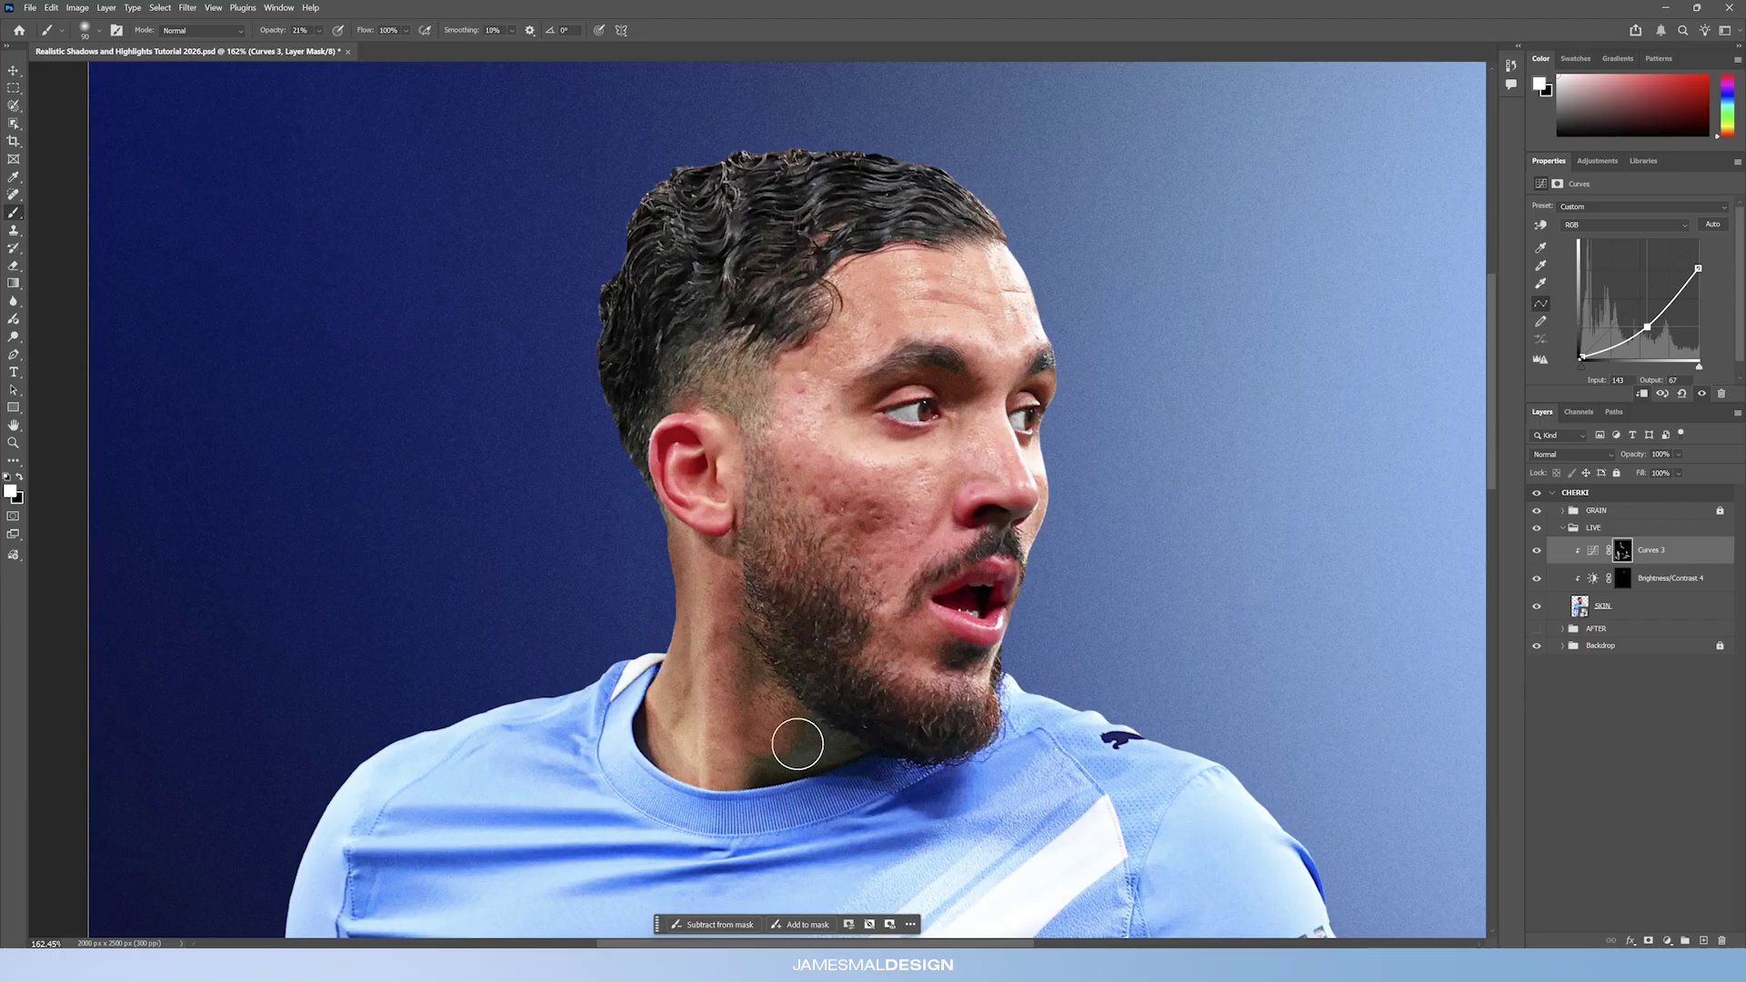
Deepen the shadow on the ear and the hair above it with a smaller brush.
key("bracketleft")
key("bracketleft")
key("bracketleft")
key("bracketleft")
key("bracketleft")
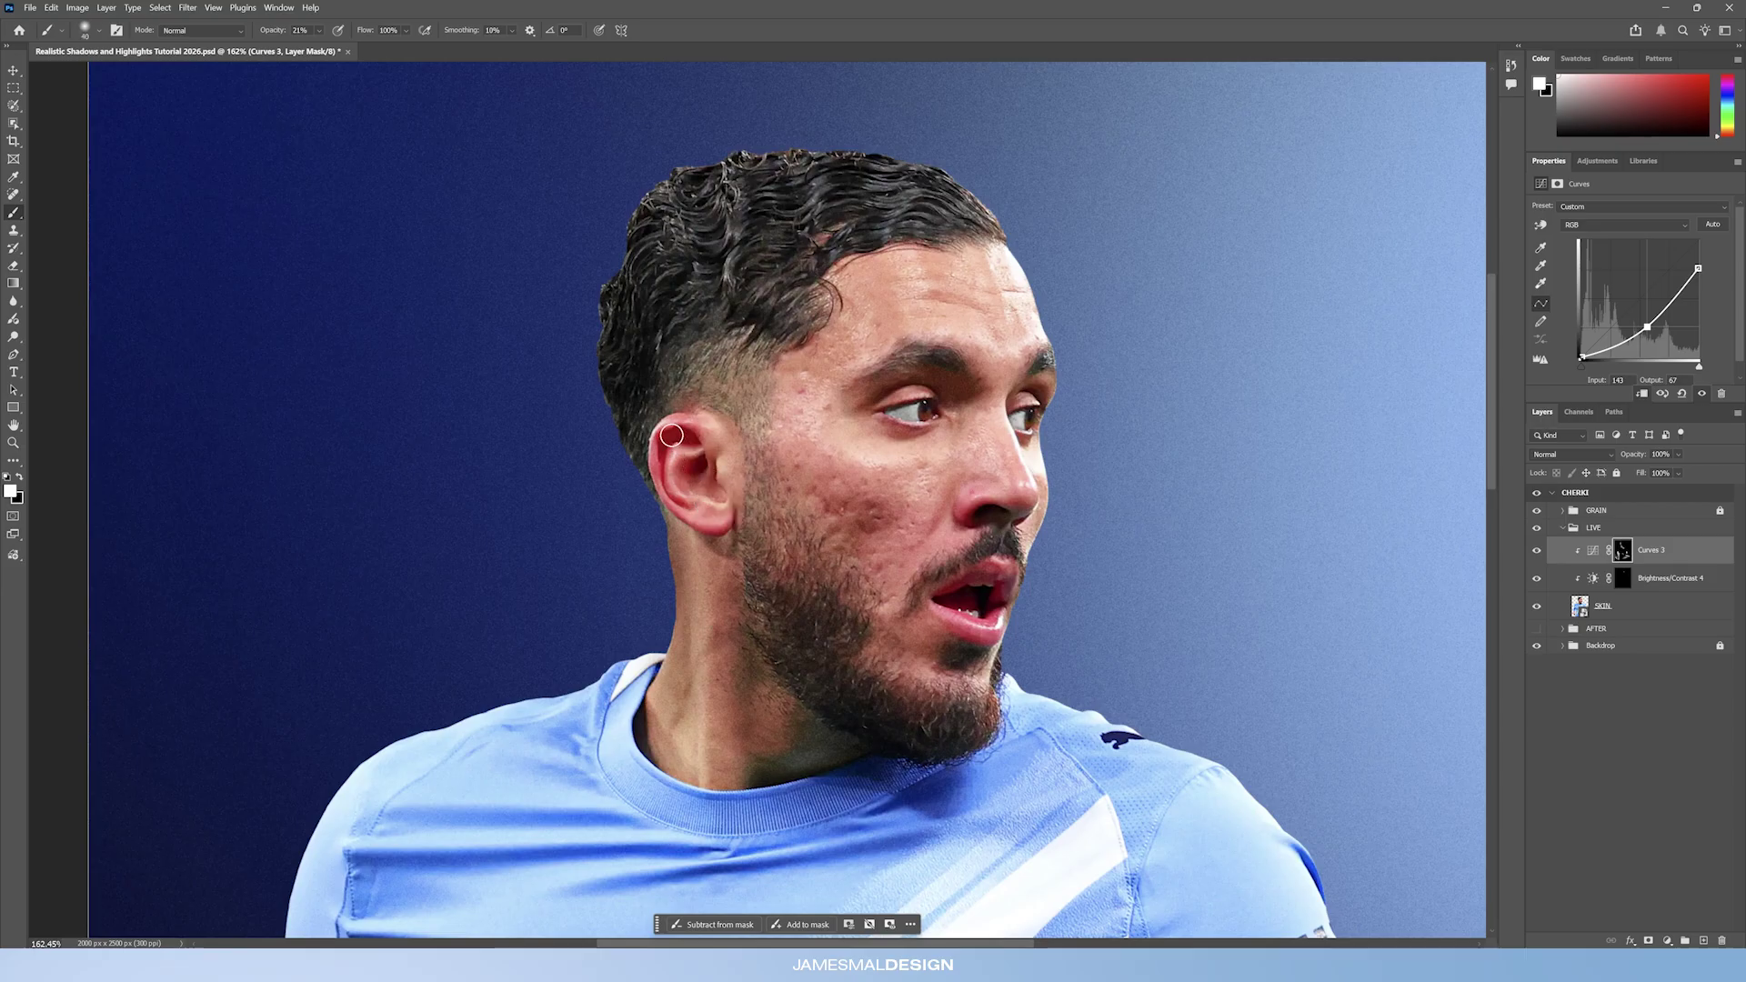
key("bracketright")
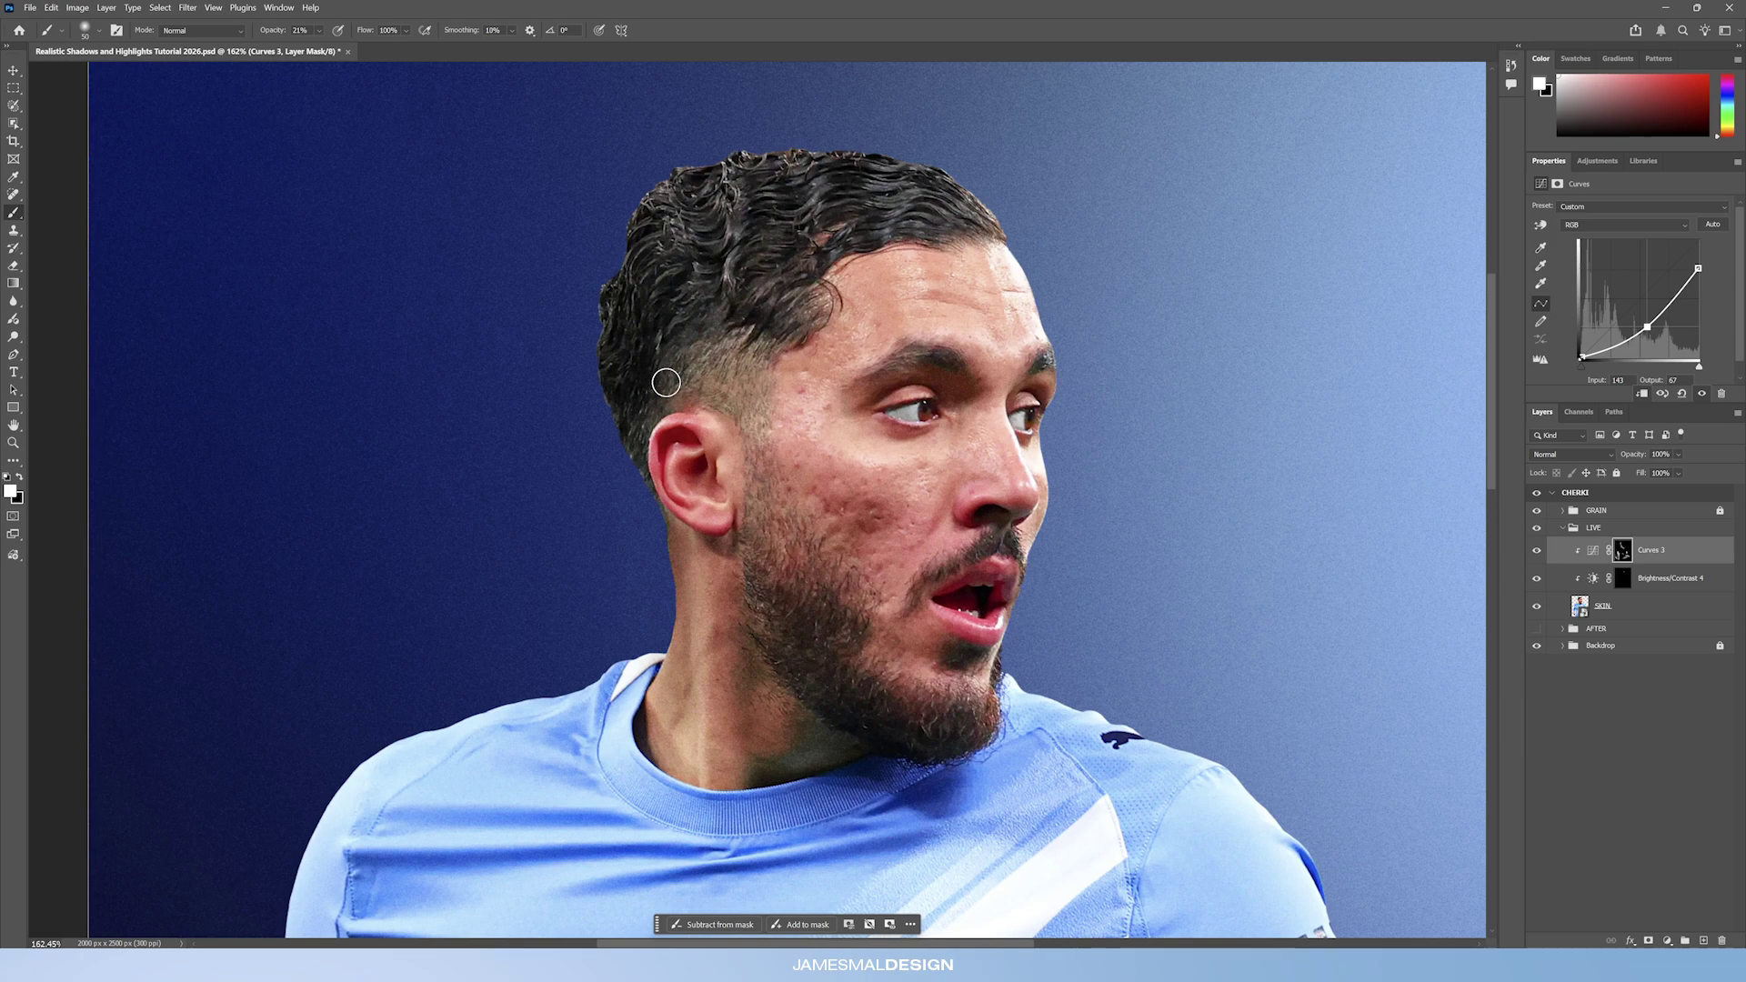
key("bracketright")
key("bracketright")
key("bracketright")
key("bracketright")
Add small shadows around the far eye and below the mouth on the Curves mask.
key("bracketleft")
key("bracketleft")
key("bracketleft")
key("bracketleft")
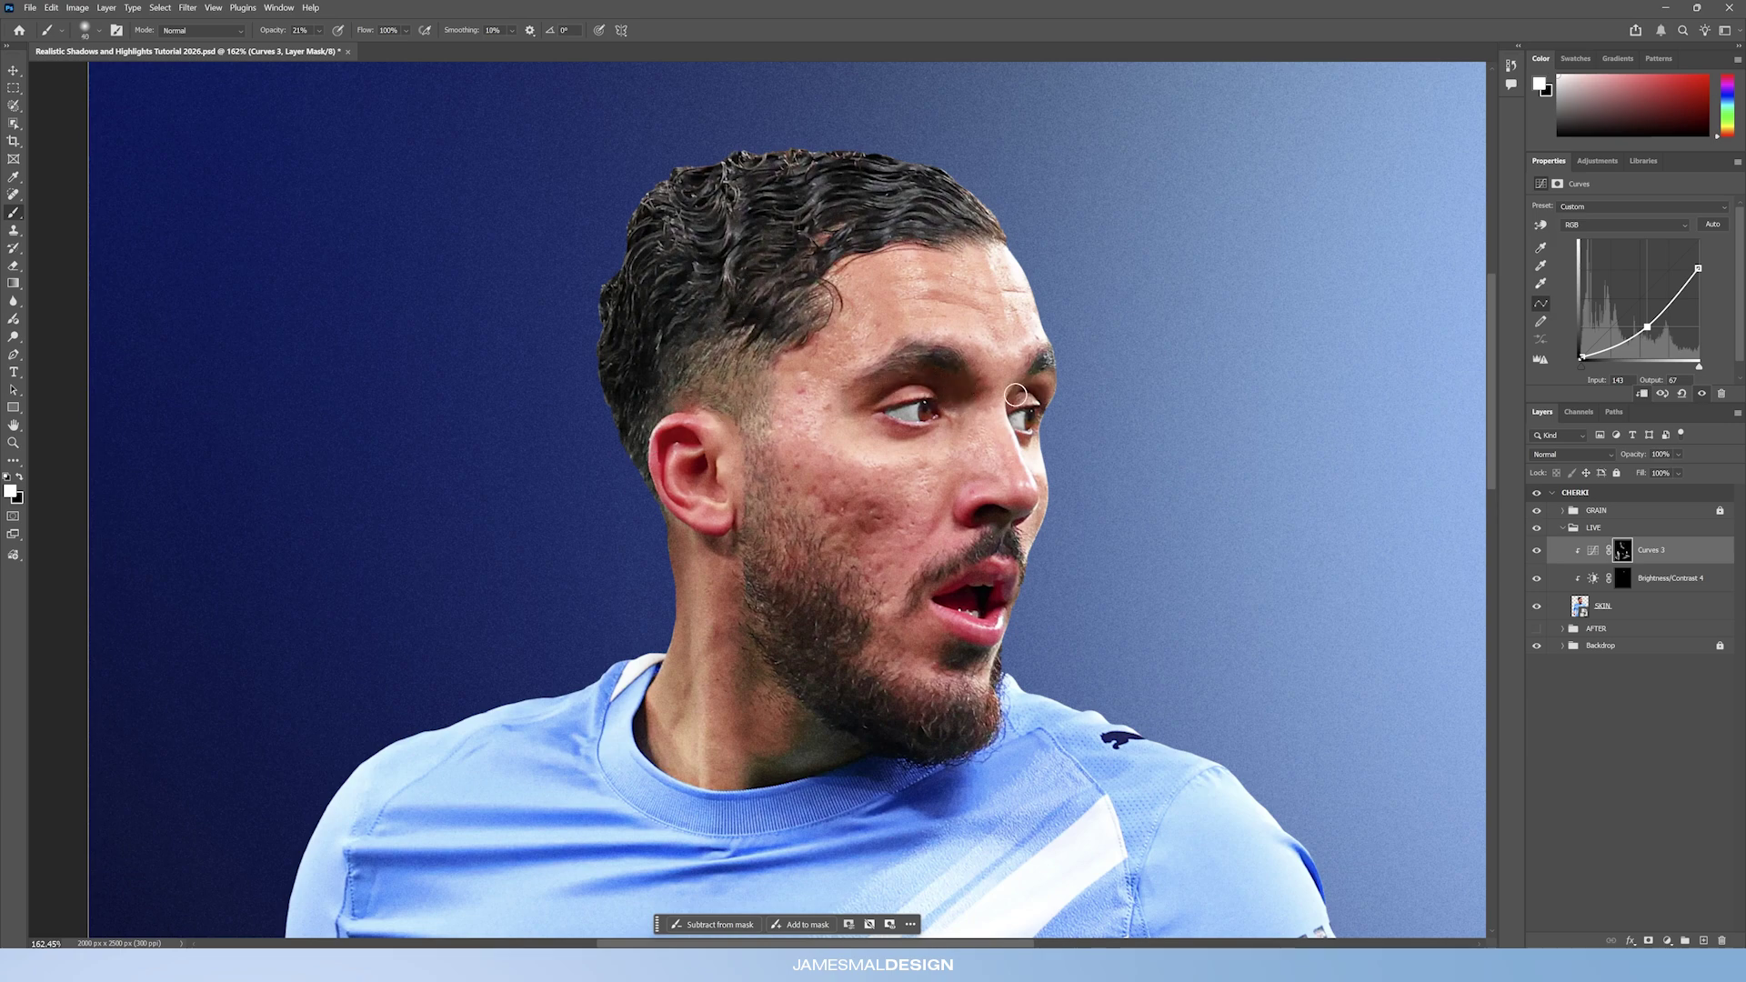
left_click_drag(959, 647, 950, 624)
View the full composition and toggle the shadow Curves layer repeatedly to judge the face and body shading.
left_click(13, 443)
key("ctrl+0")
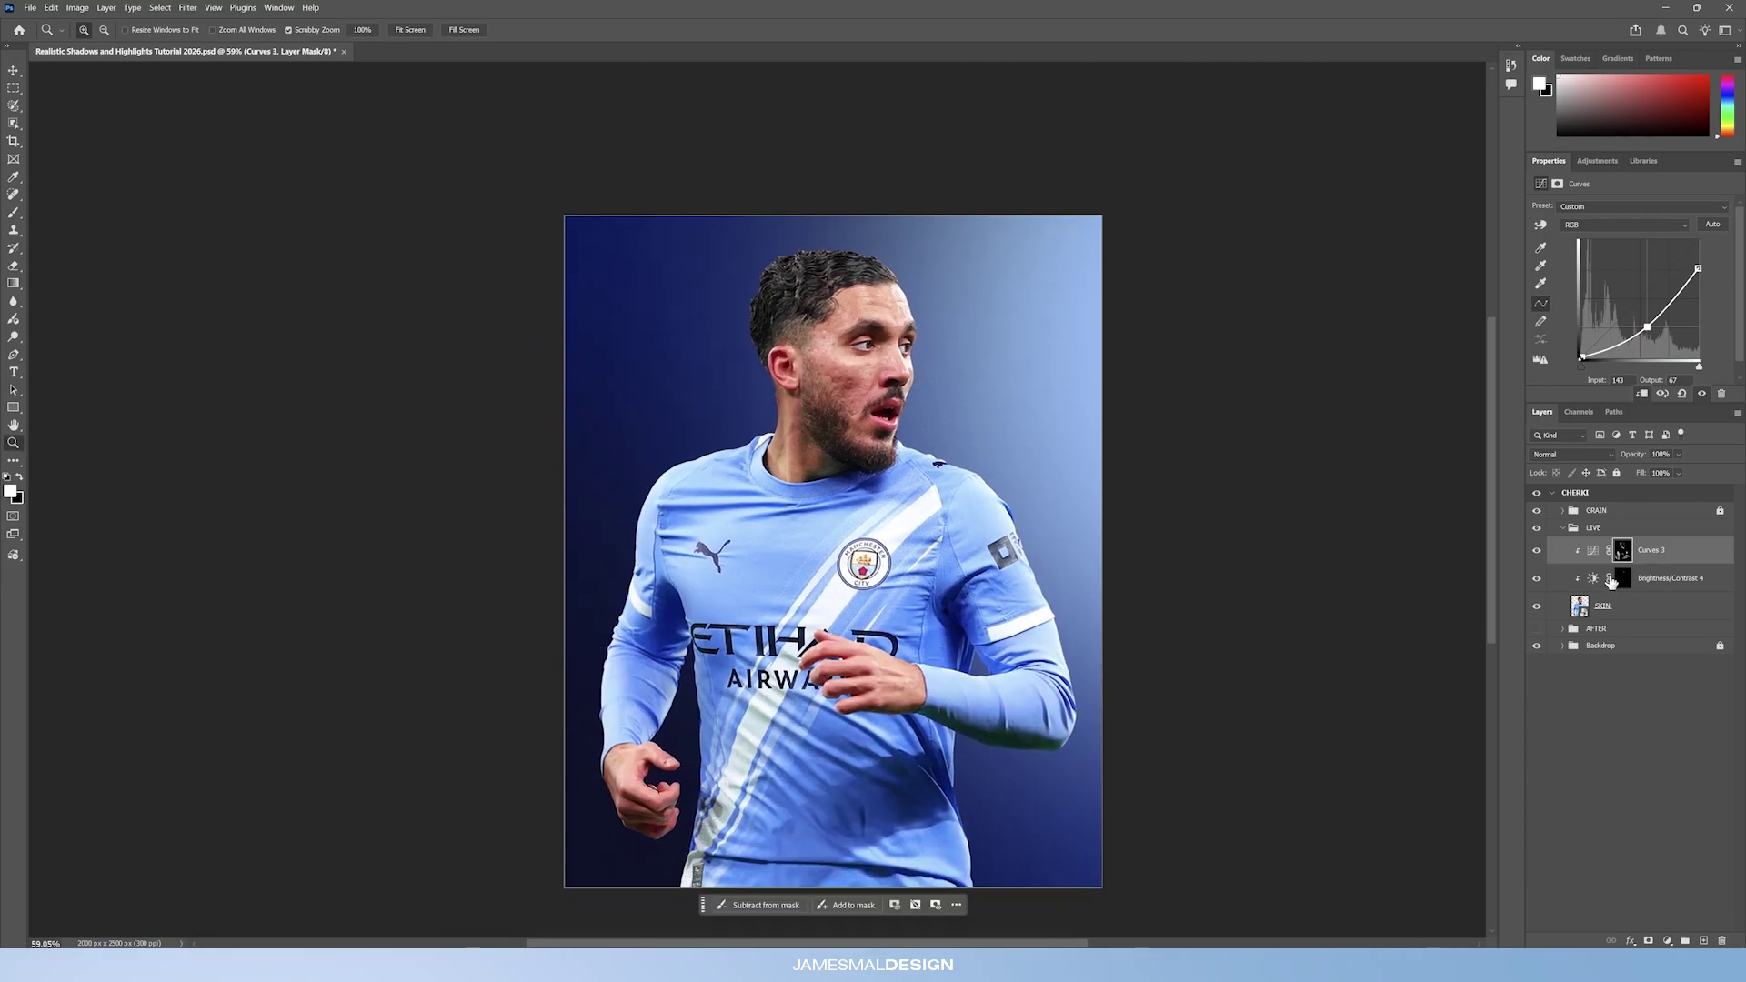
left_click(1538, 552)
left_click(1537, 553)
left_click(1537, 552)
left_click(1538, 552)
left_click(1537, 552)
left_click(1537, 552)
left_click(1538, 552)
left_click(1537, 552)
left_click(1537, 552)
left_click(1537, 552)
left_click(1538, 552)
left_click(1537, 552)
left_click(1537, 552)
left_click(1538, 553)
Add another Curves adjustment layer above the shadow Curves layer and clip it to the player cutout.
left_click(1667, 941)
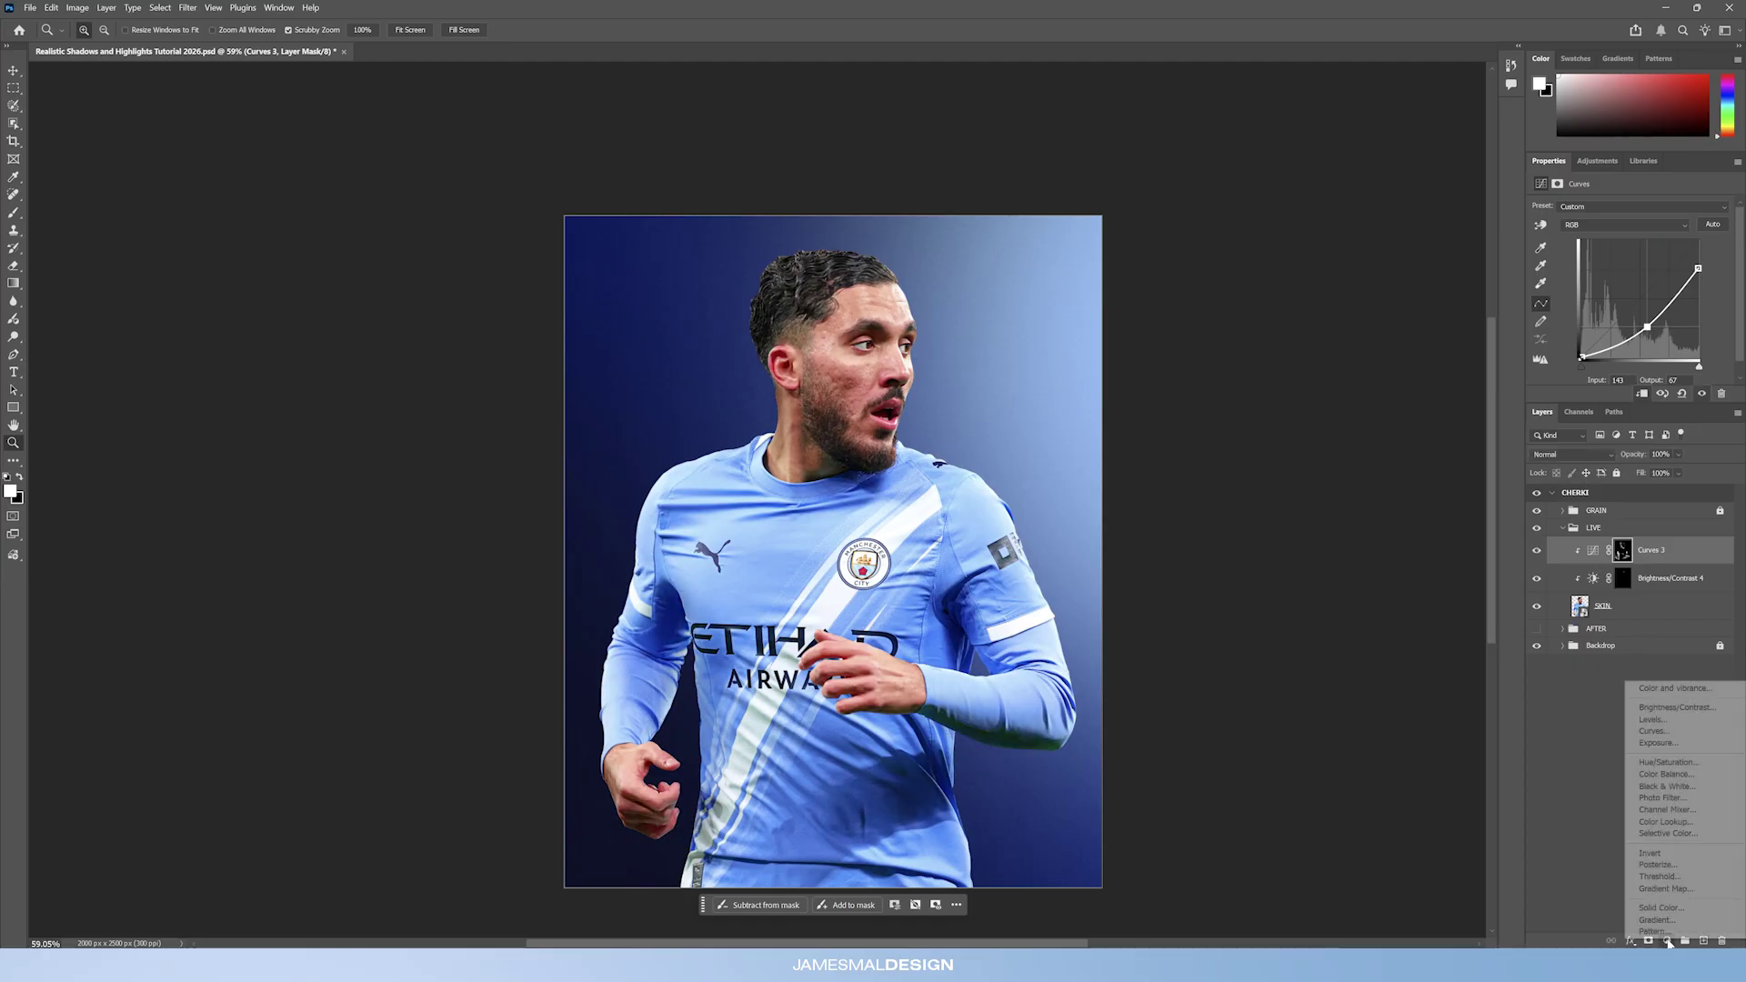
left_click(1658, 733)
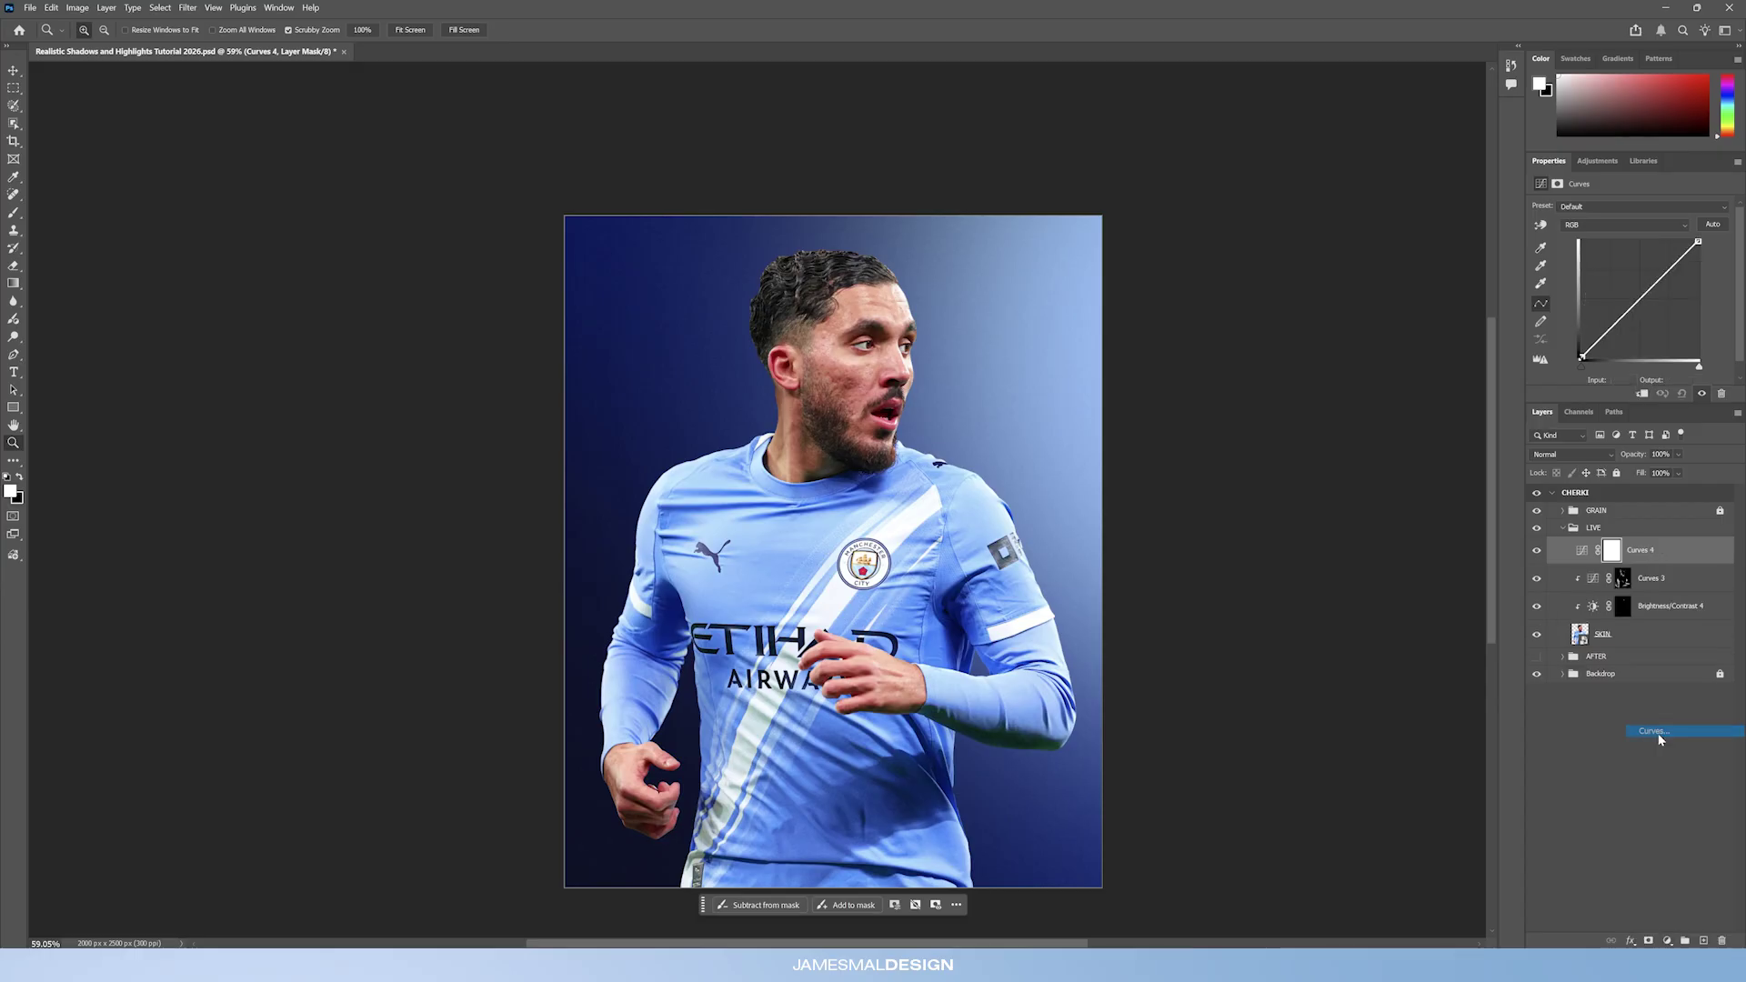
left_click(1648, 564, "alt")
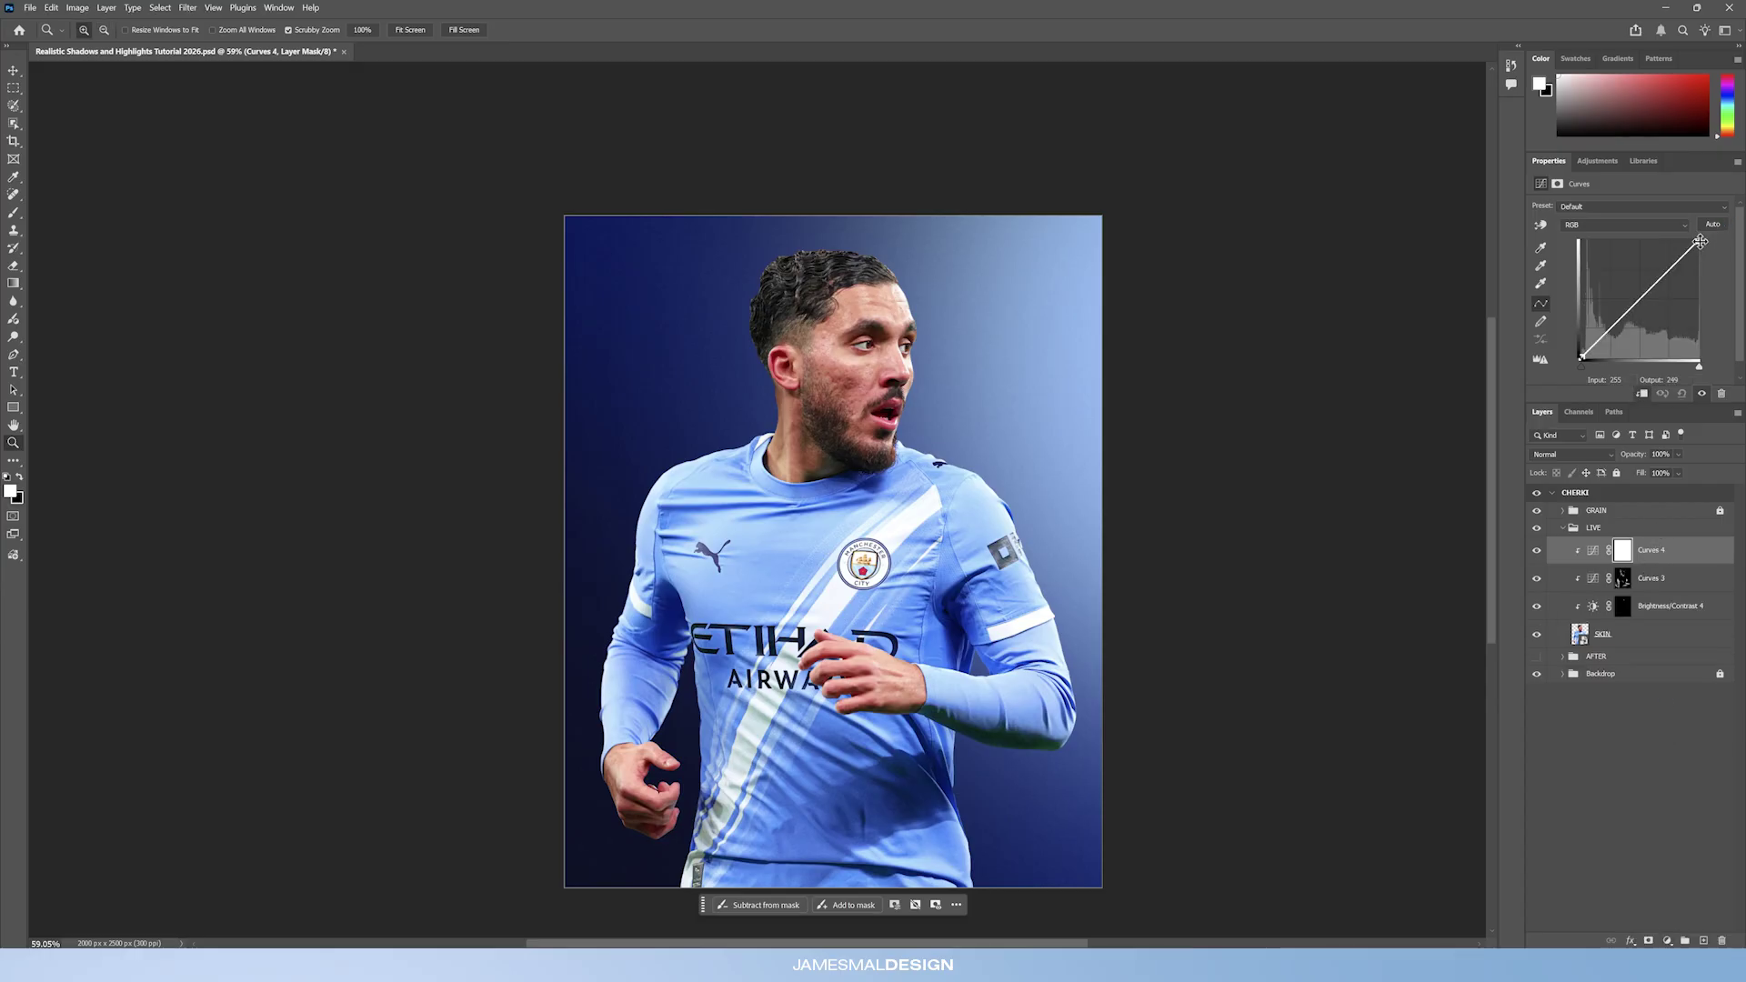
Brighten the new curve with its white point at input 191 and midpoint at input 76, output 145, and invert its mask.
left_click_drag(1699, 241, 1669, 241)
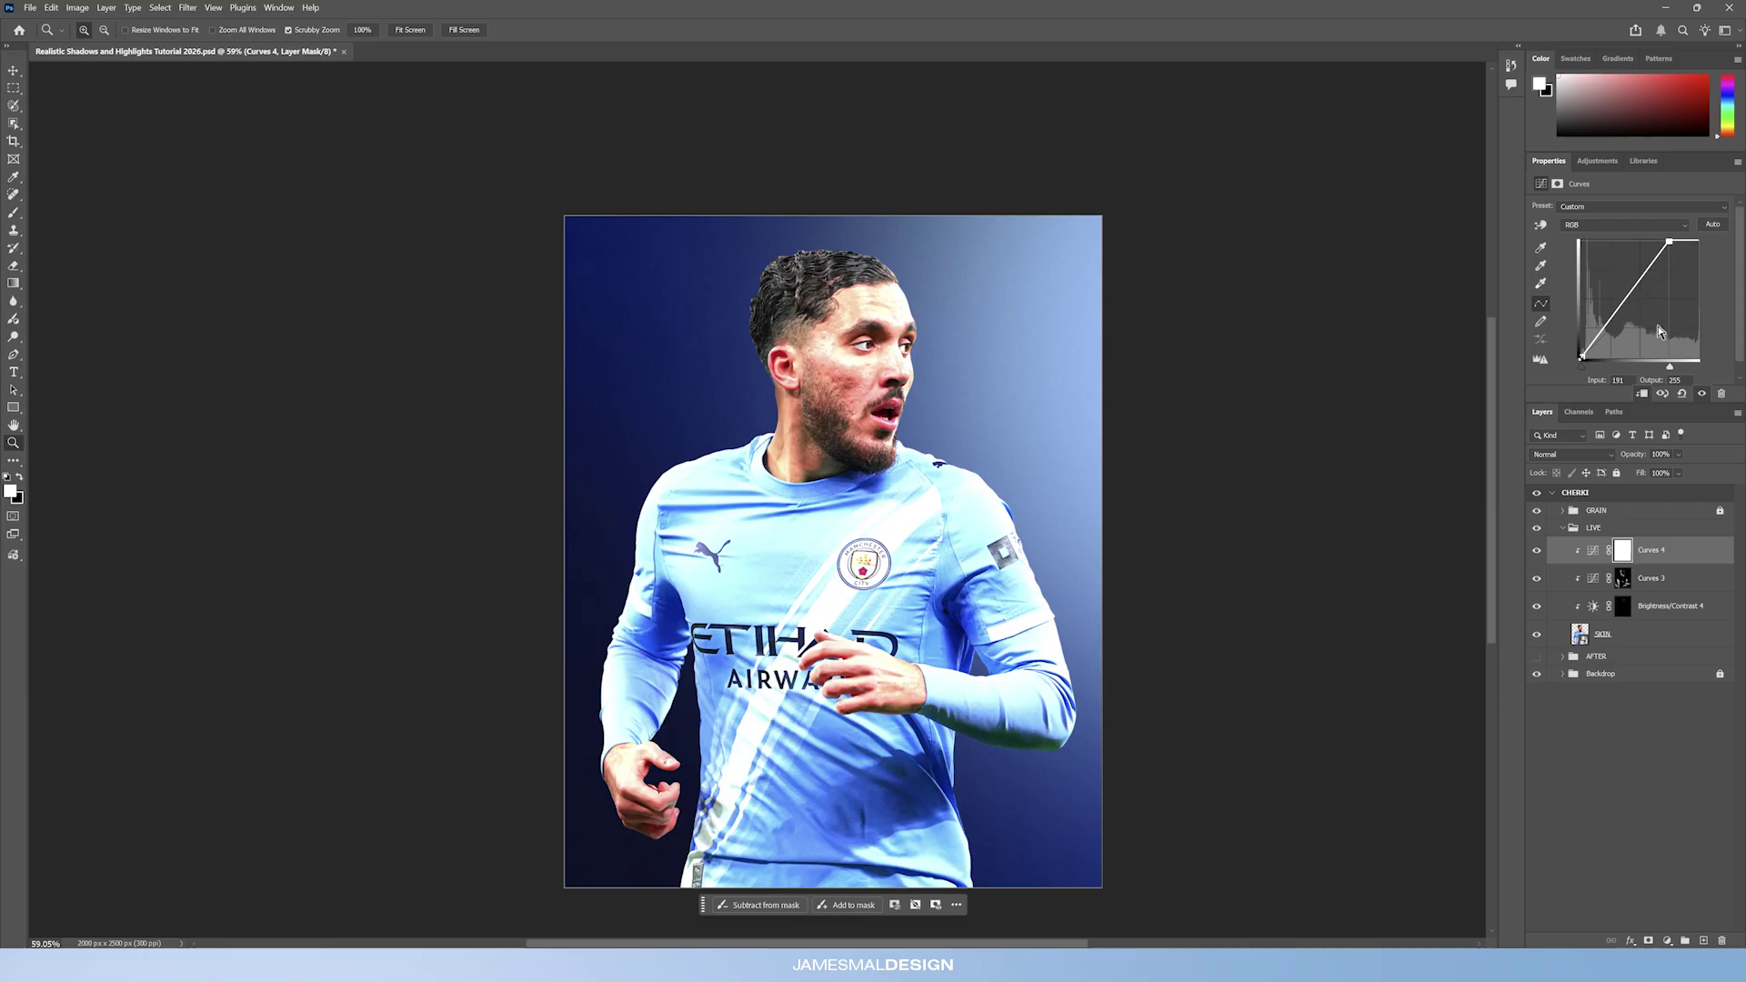
left_click_drag(1624, 300, 1617, 290)
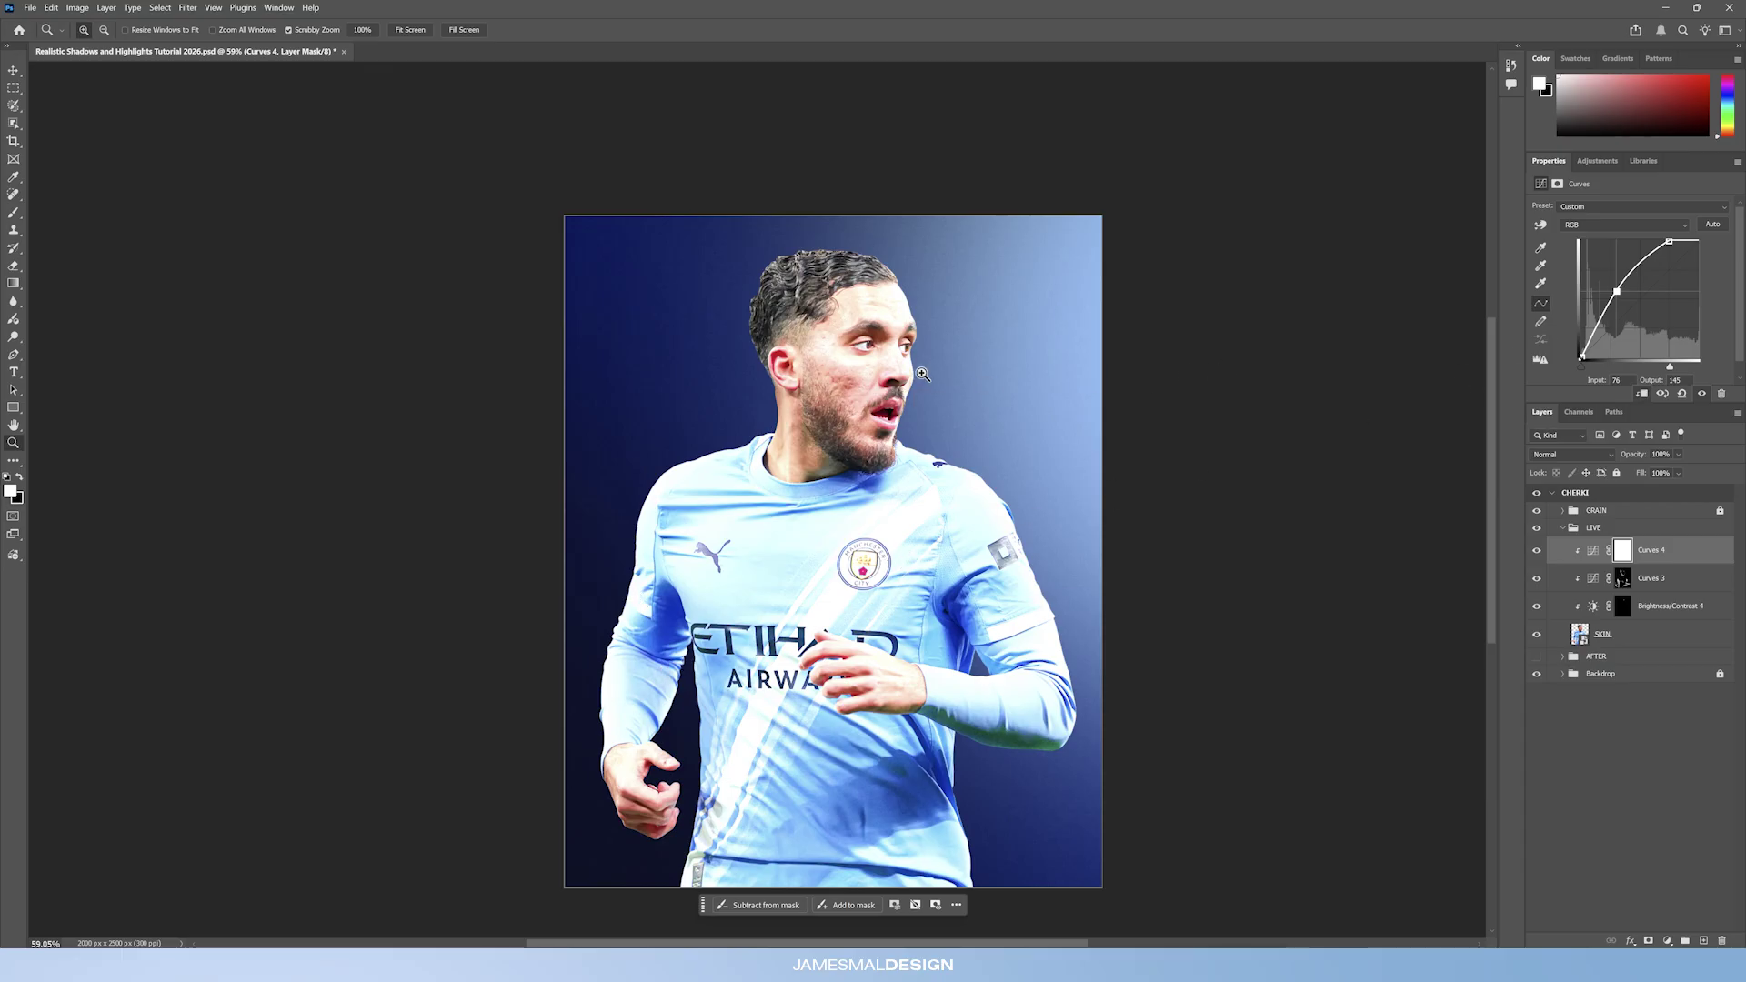
key("ctrl+i")
Paint highlights on the new Curves mask along the forehead and front of the face with a soft brush.
left_click_drag(1036, 312, 1137, 312)
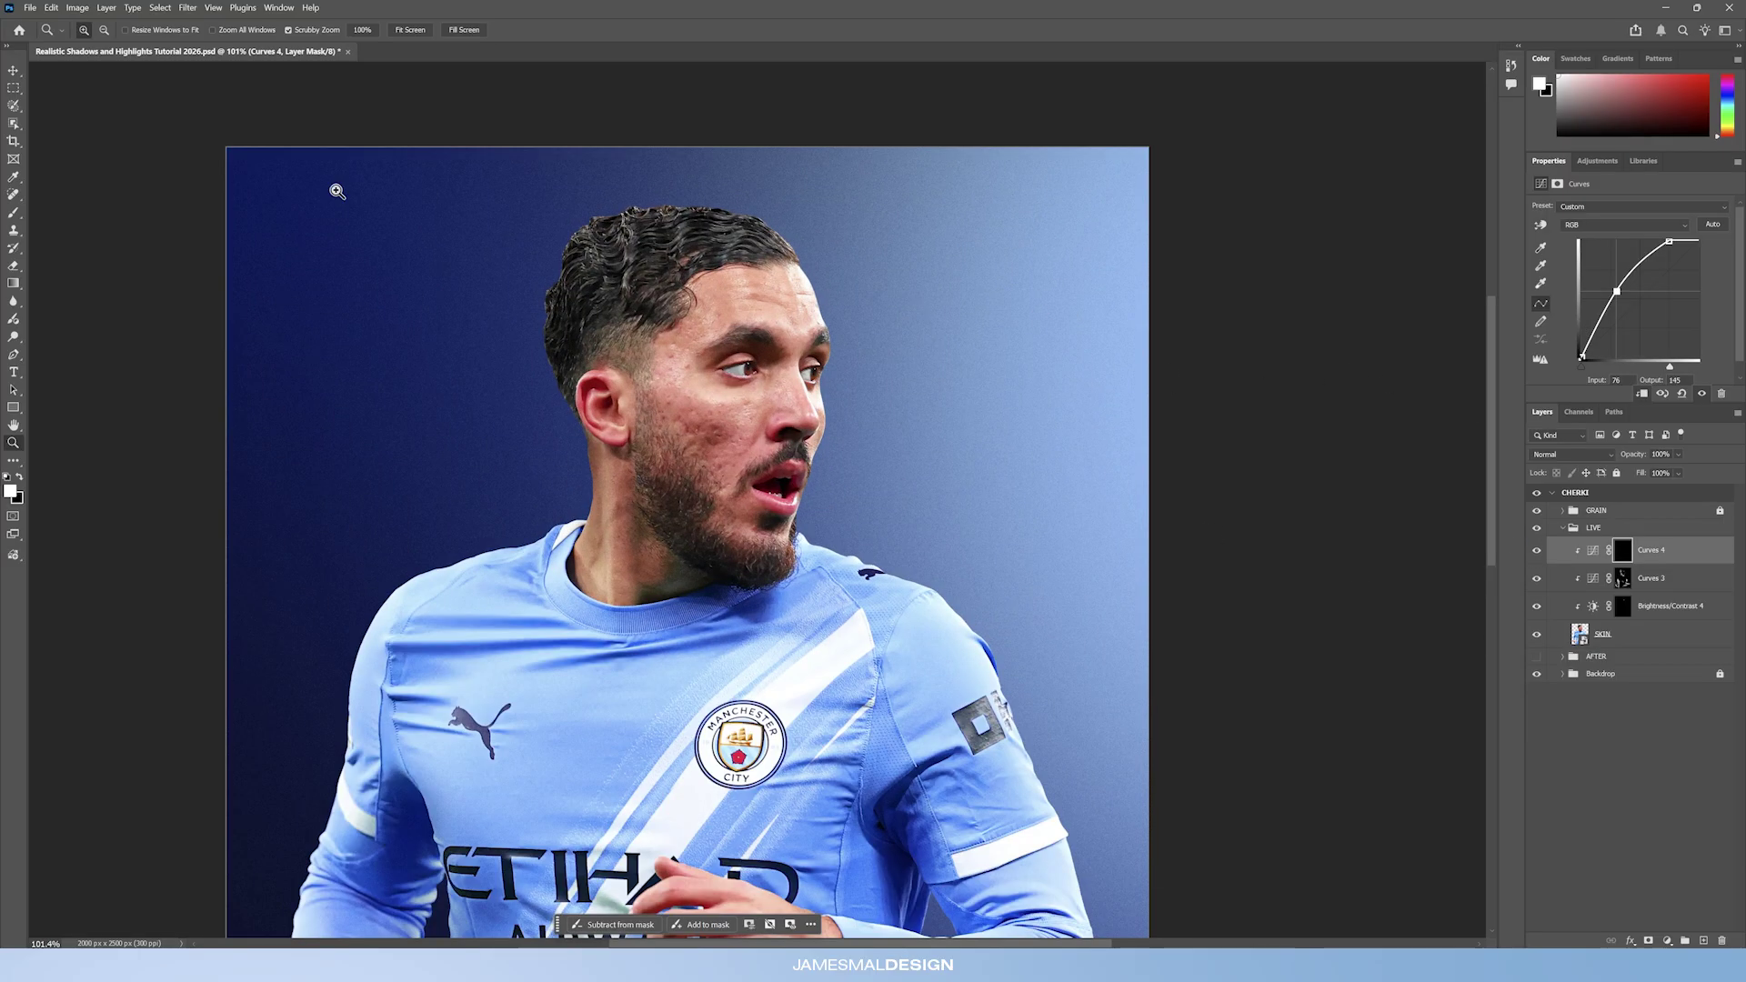
left_click(8, 211)
left_click_drag(603, 313, 670, 283)
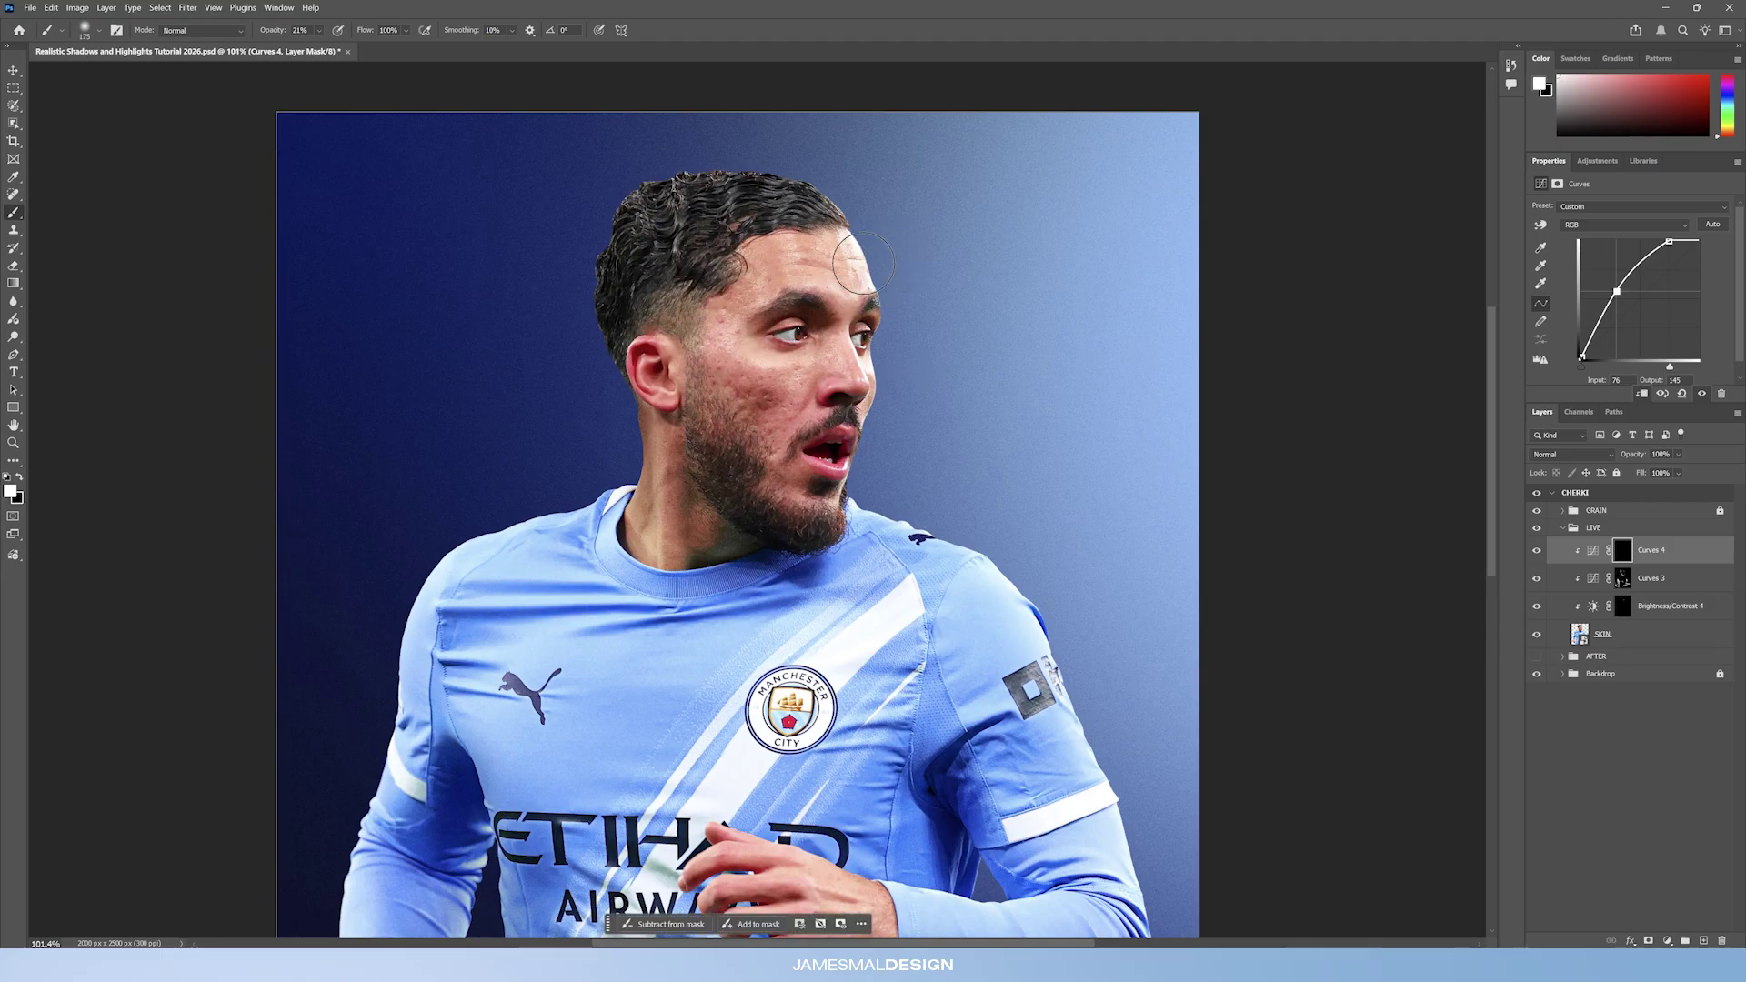
key("bracketleft")
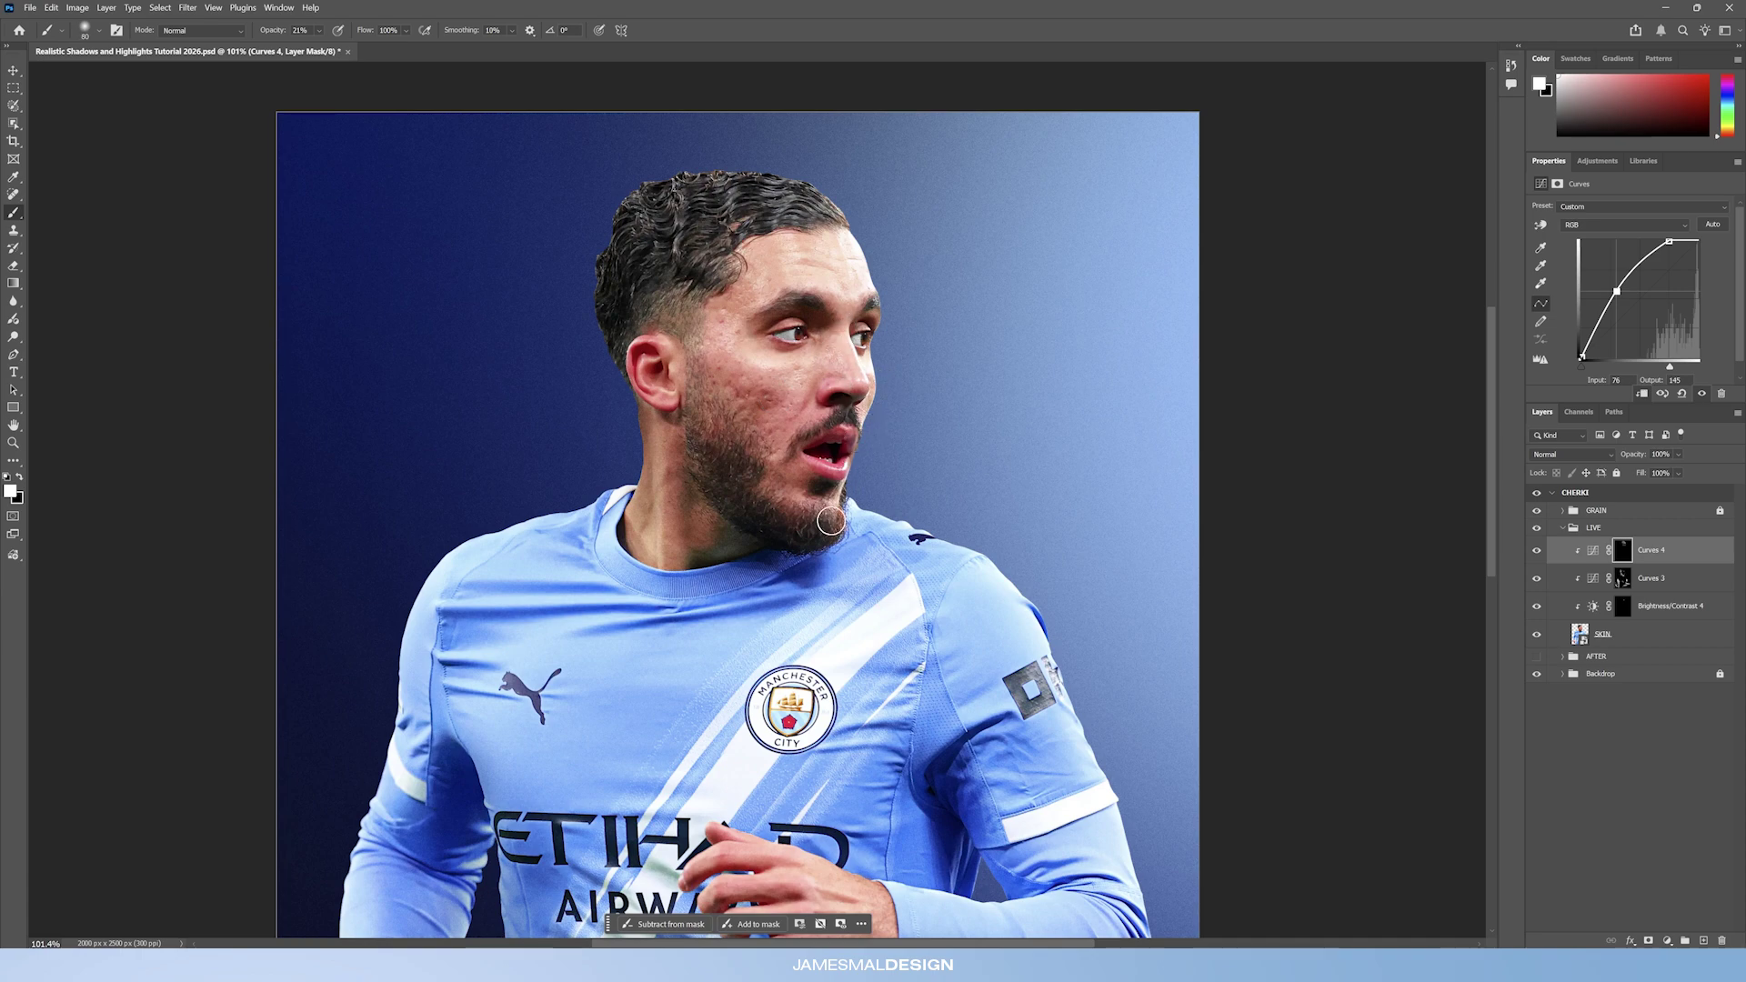
Paint highlight across the shoulder and down the outer sleeve of the raised arm with a larger brush.
key("bracketright")
key("bracketright")
key("bracketright")
key("bracketright")
key("bracketright")
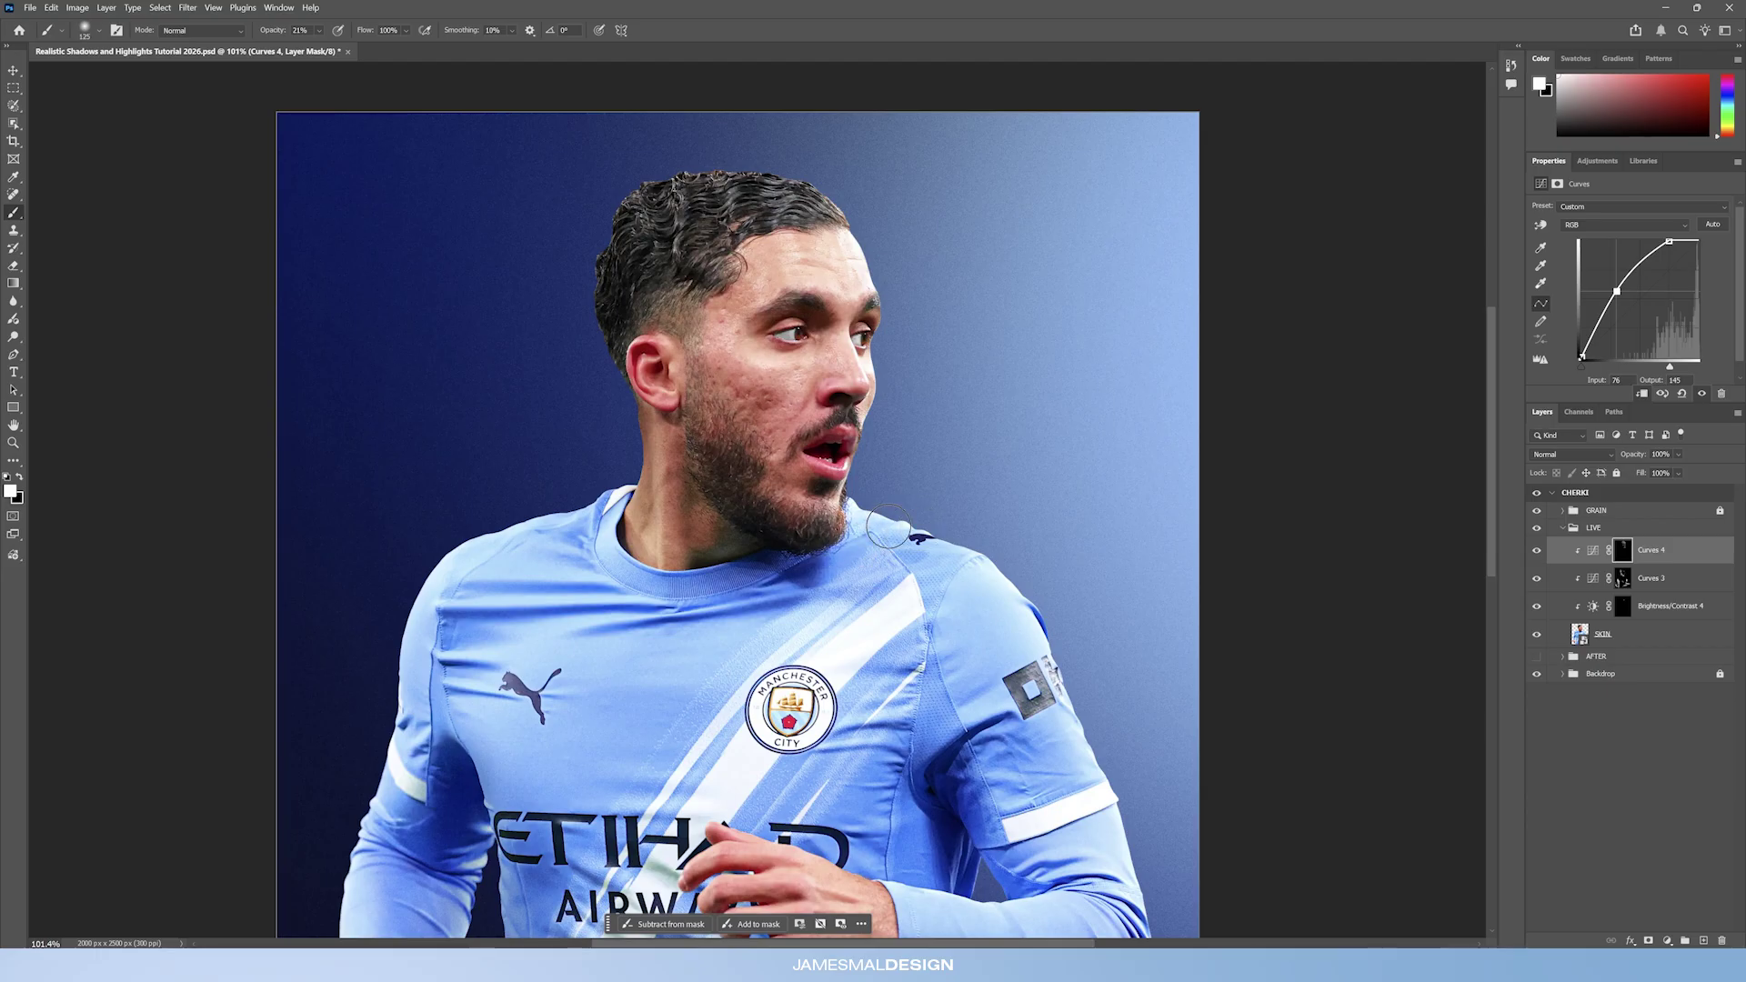
mouse_move(978, 567)
left_mouse_down()
mouse_move(916, 528)
mouse_move(1015, 588)
mouse_move(1006, 609)
mouse_move(1083, 792)
mouse_move(1044, 766)
mouse_move(1043, 794)
mouse_move(1083, 730)
left_mouse_up()
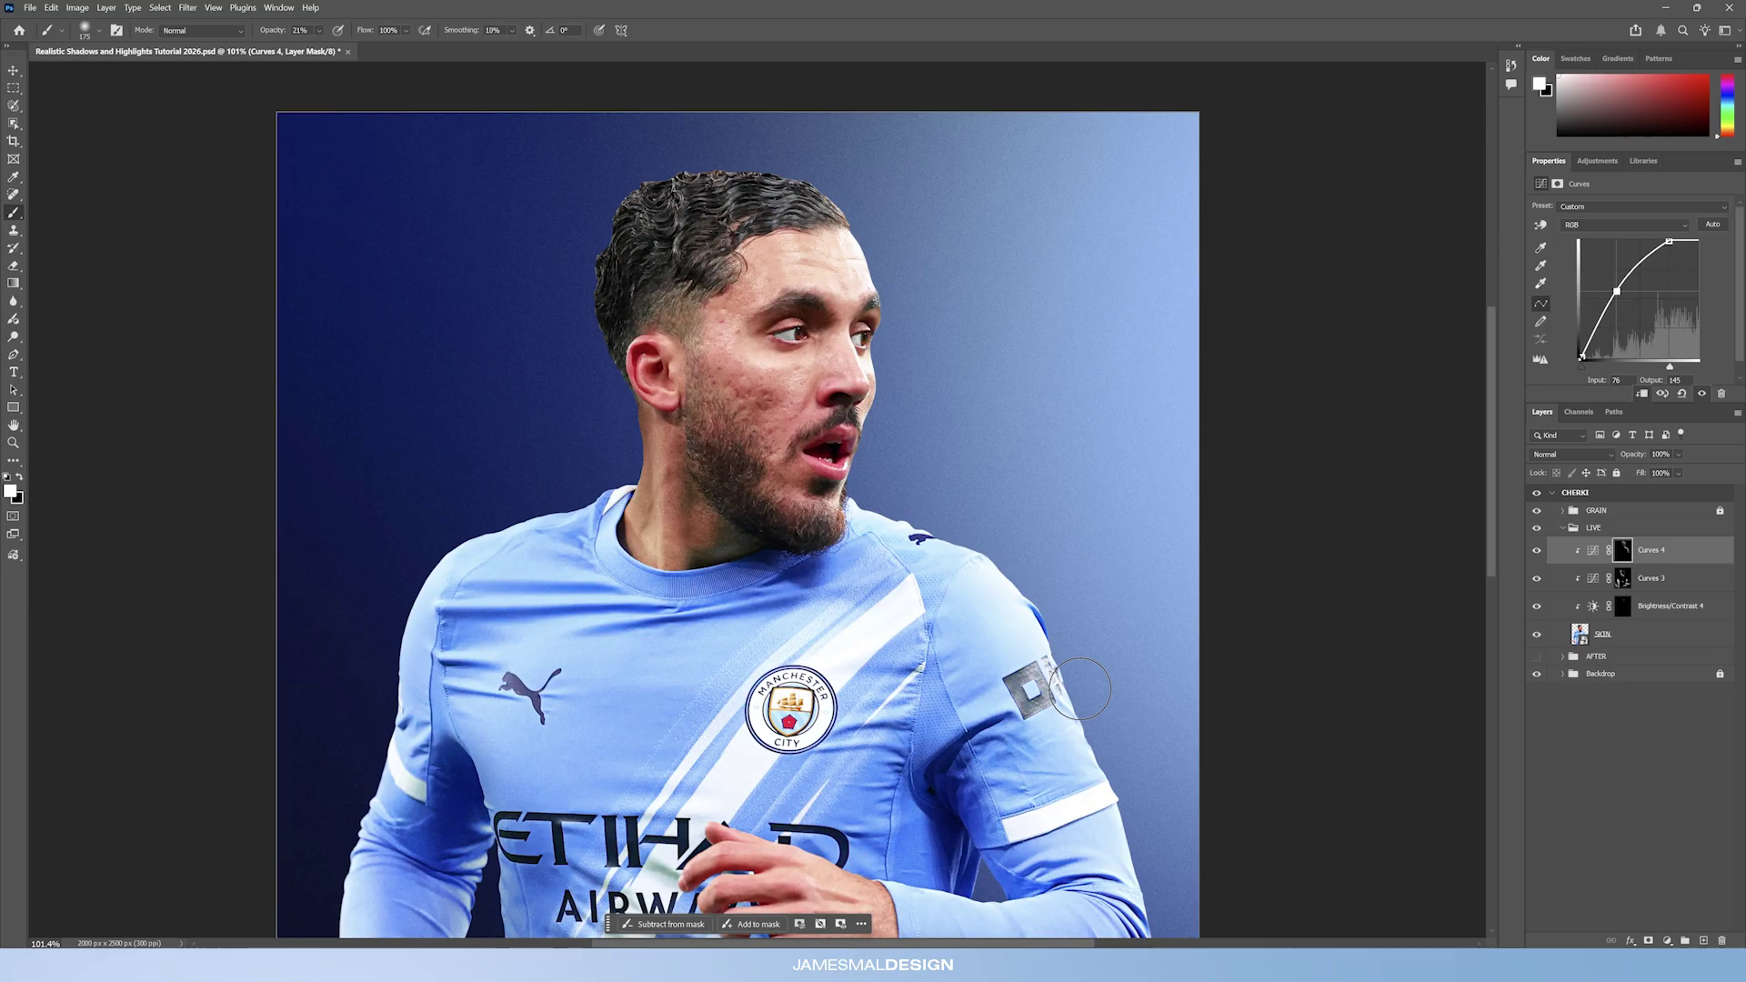
left_click_drag(1081, 689, 1045, 566)
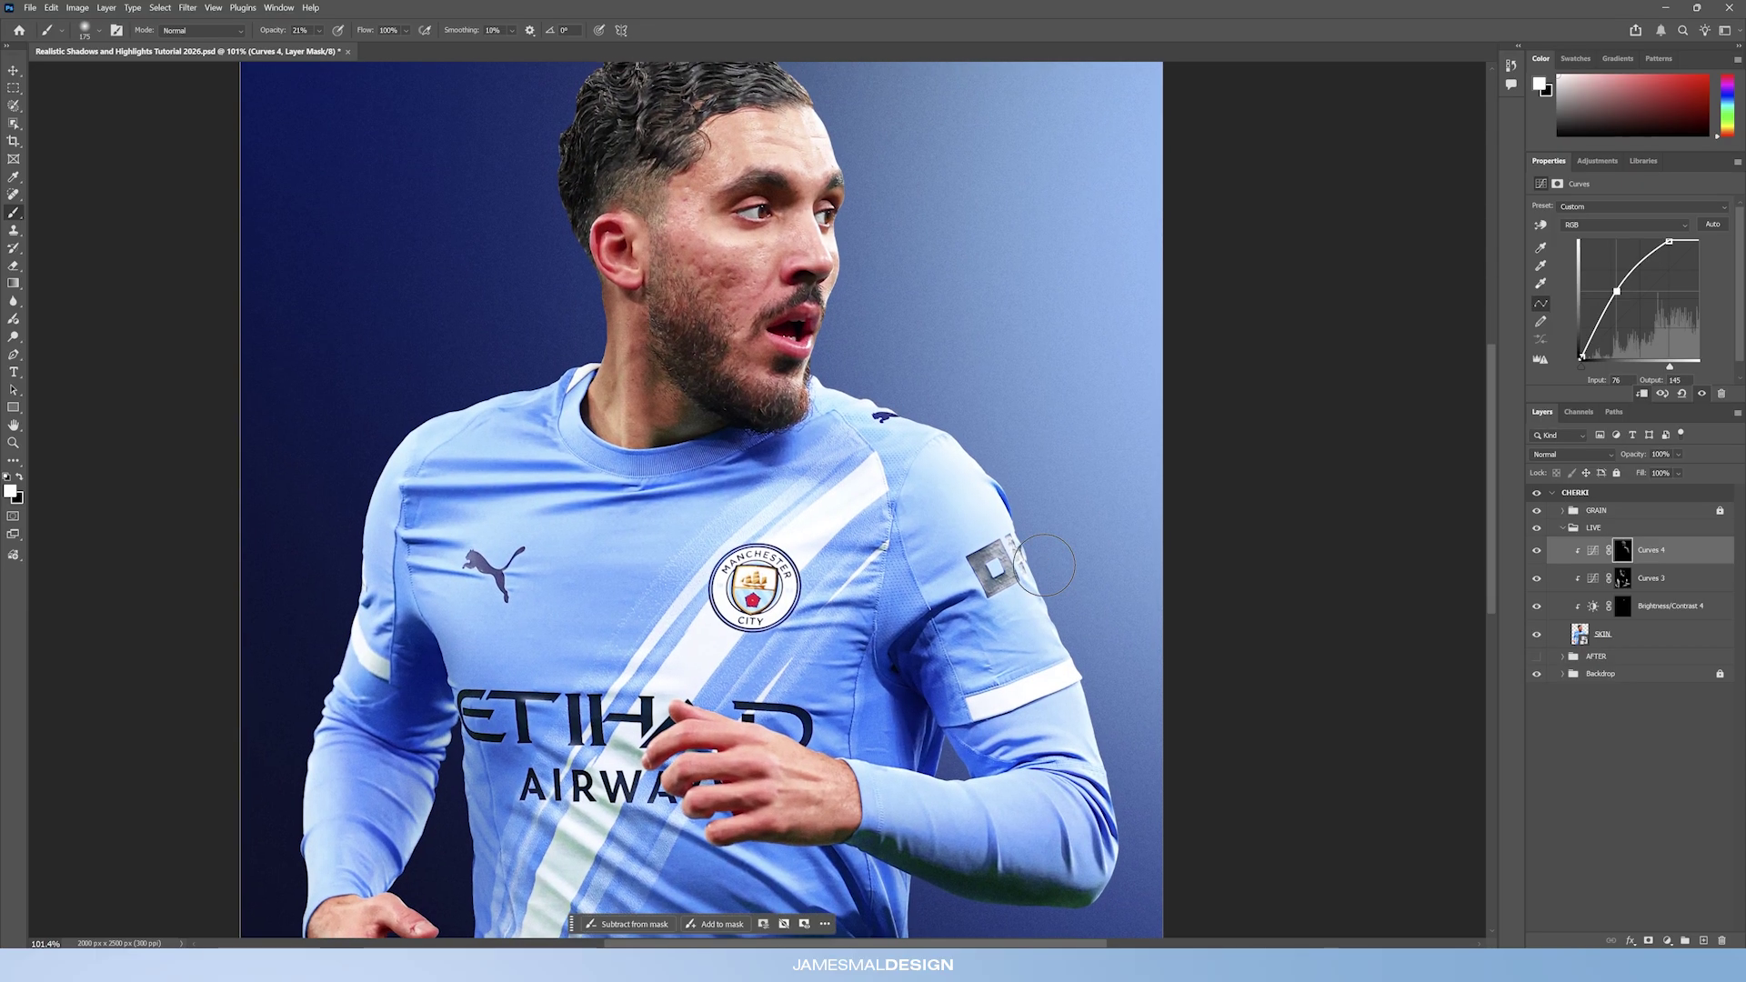
key("ctrl+1")
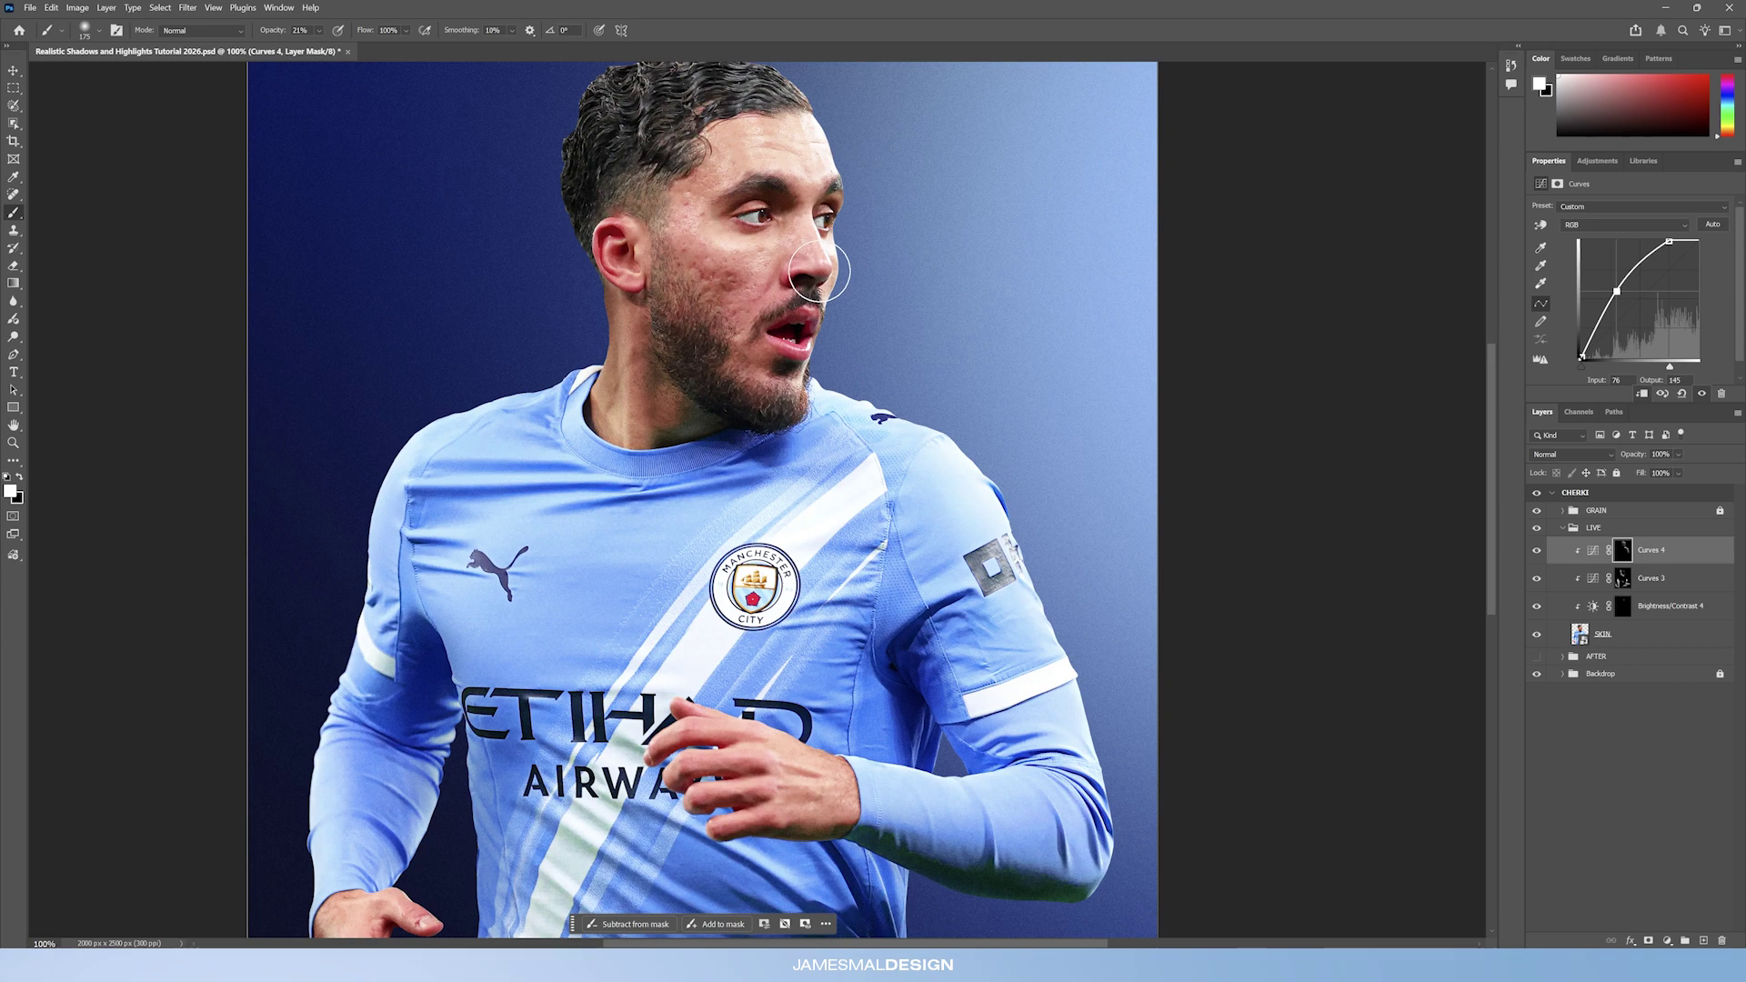
Paint highlight along the upper edge of the raised arm's forearm on the highlight Curves mask.
key("bracketleft")
scroll(826, 468, "down", 2)
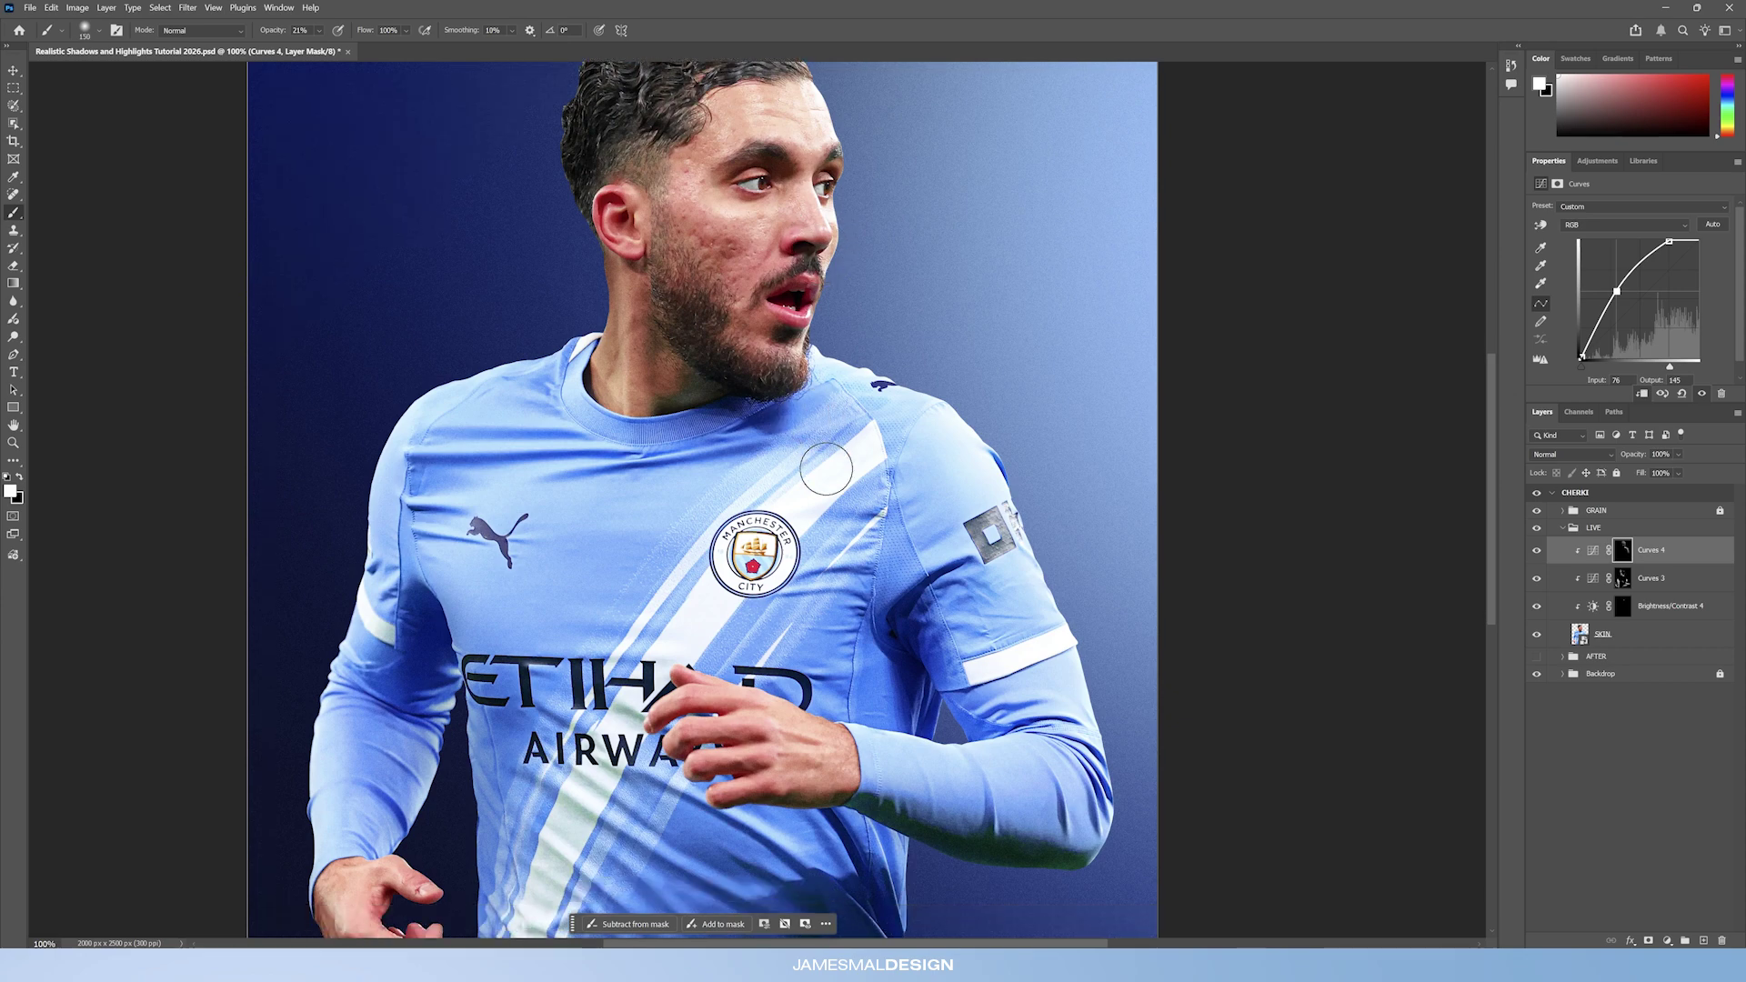
scroll(826, 469, "down", 3)
key("bracketleft")
key("bracketleft")
key("bracketright")
key("bracketright")
mouse_move(875, 683)
left_mouse_down()
mouse_move(1073, 728)
mouse_move(1066, 696)
mouse_move(1009, 696)
mouse_move(1063, 690)
left_mouse_up()
key("bracketright")
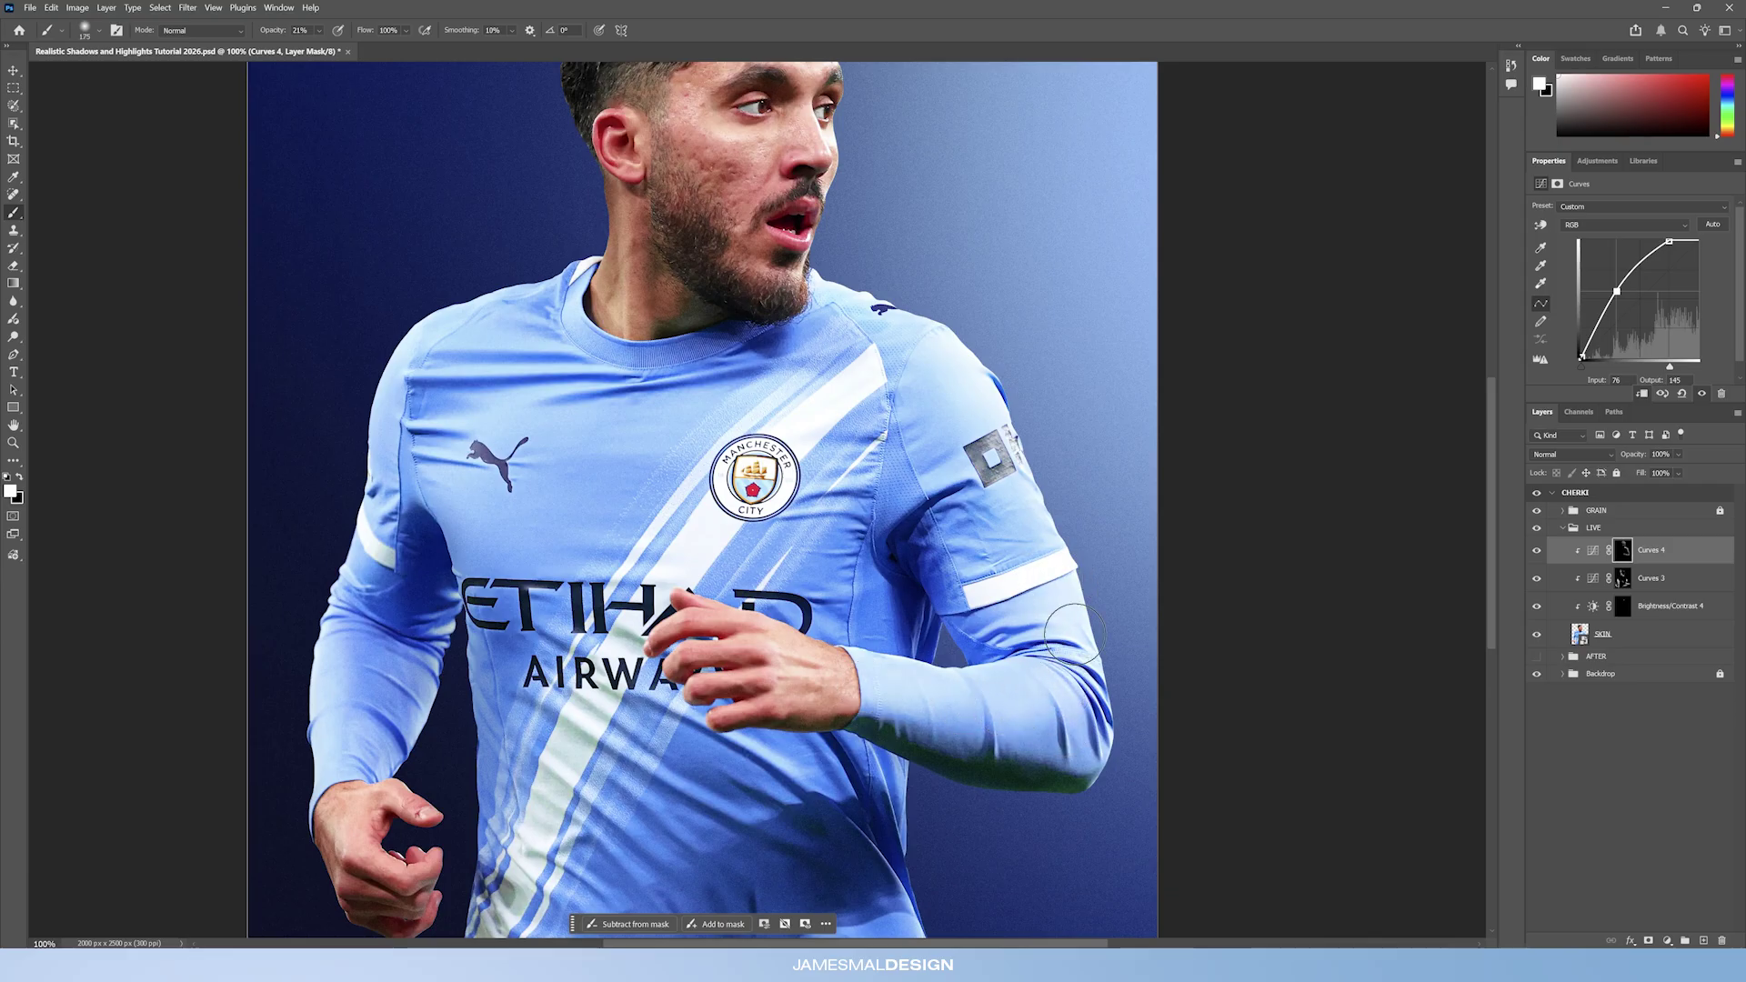
key("bracketright")
Paint highlight over the raised hand and along the adjoining forearm sleeve on the highlight Curves mask with a smaller brush.
key("bracketleft")
key("bracketleft")
key("bracketleft")
key("bracketleft")
key("bracketleft")
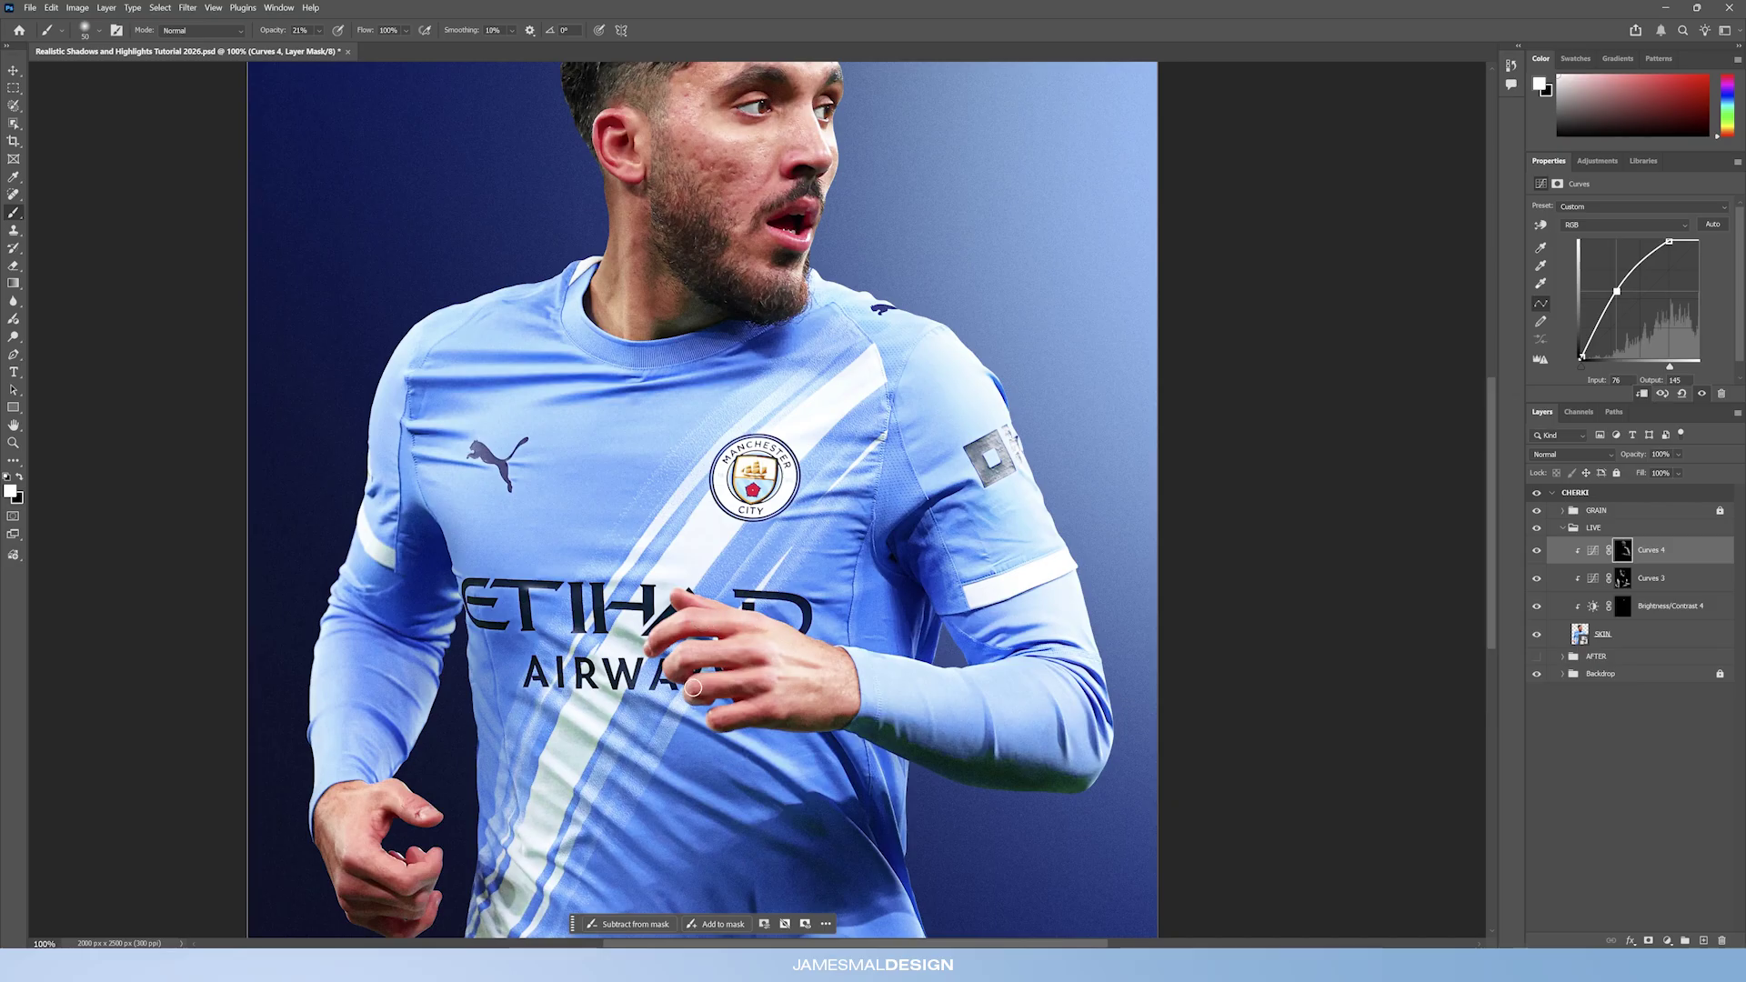
key("bracketright")
key("bracketright")
key("bracketright")
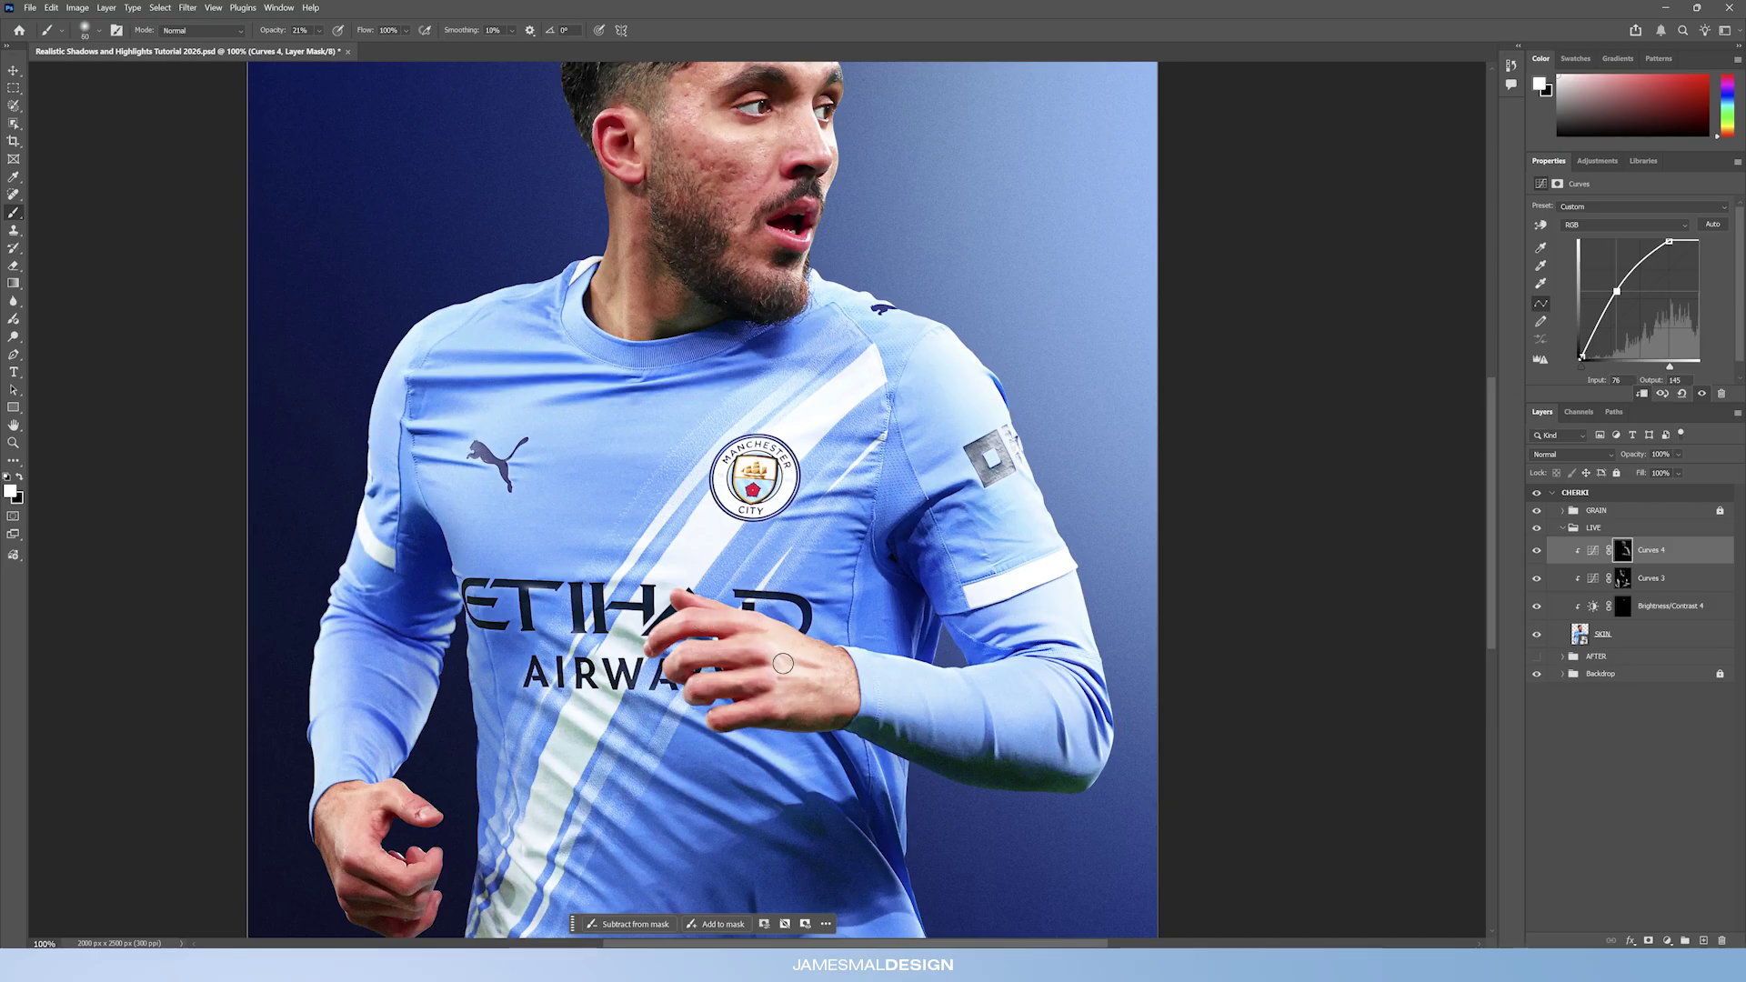
left_click_drag(937, 692, 1037, 700)
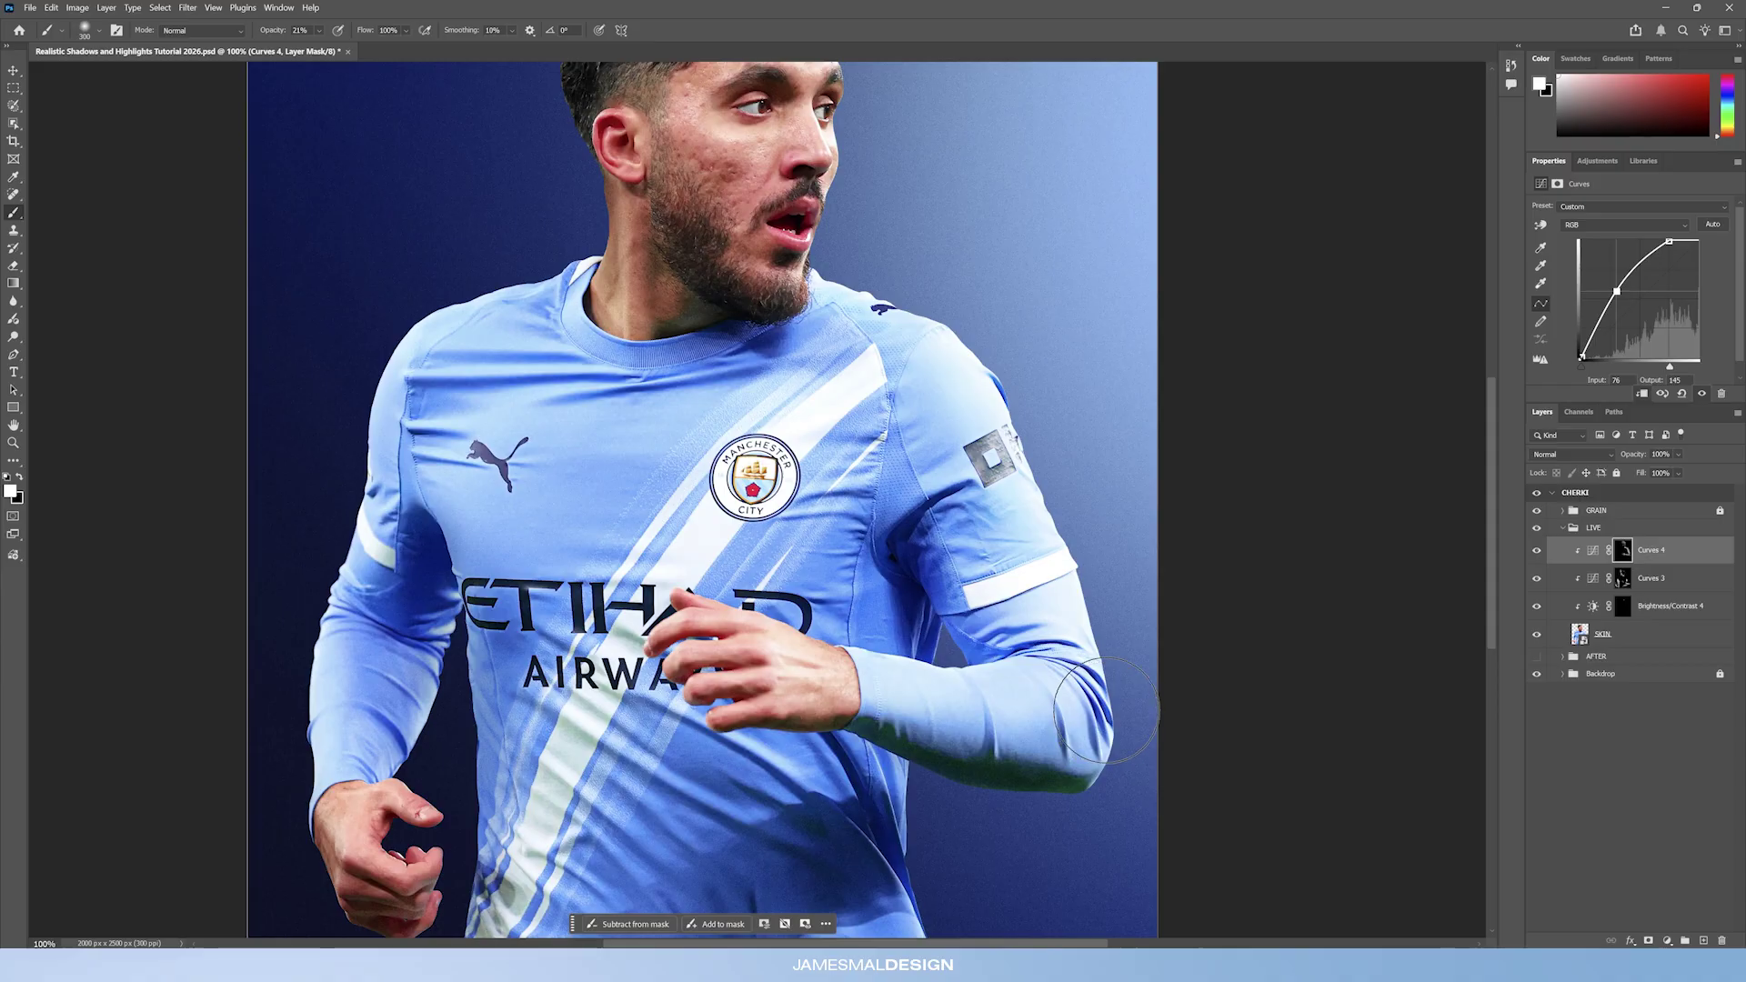
Paint a broad, soft highlight down the front of the shirt on the highlight Curves mask with a large brush.
key("bracketright")
key("bracketright")
key("bracketright")
key("bracketright")
key("bracketright")
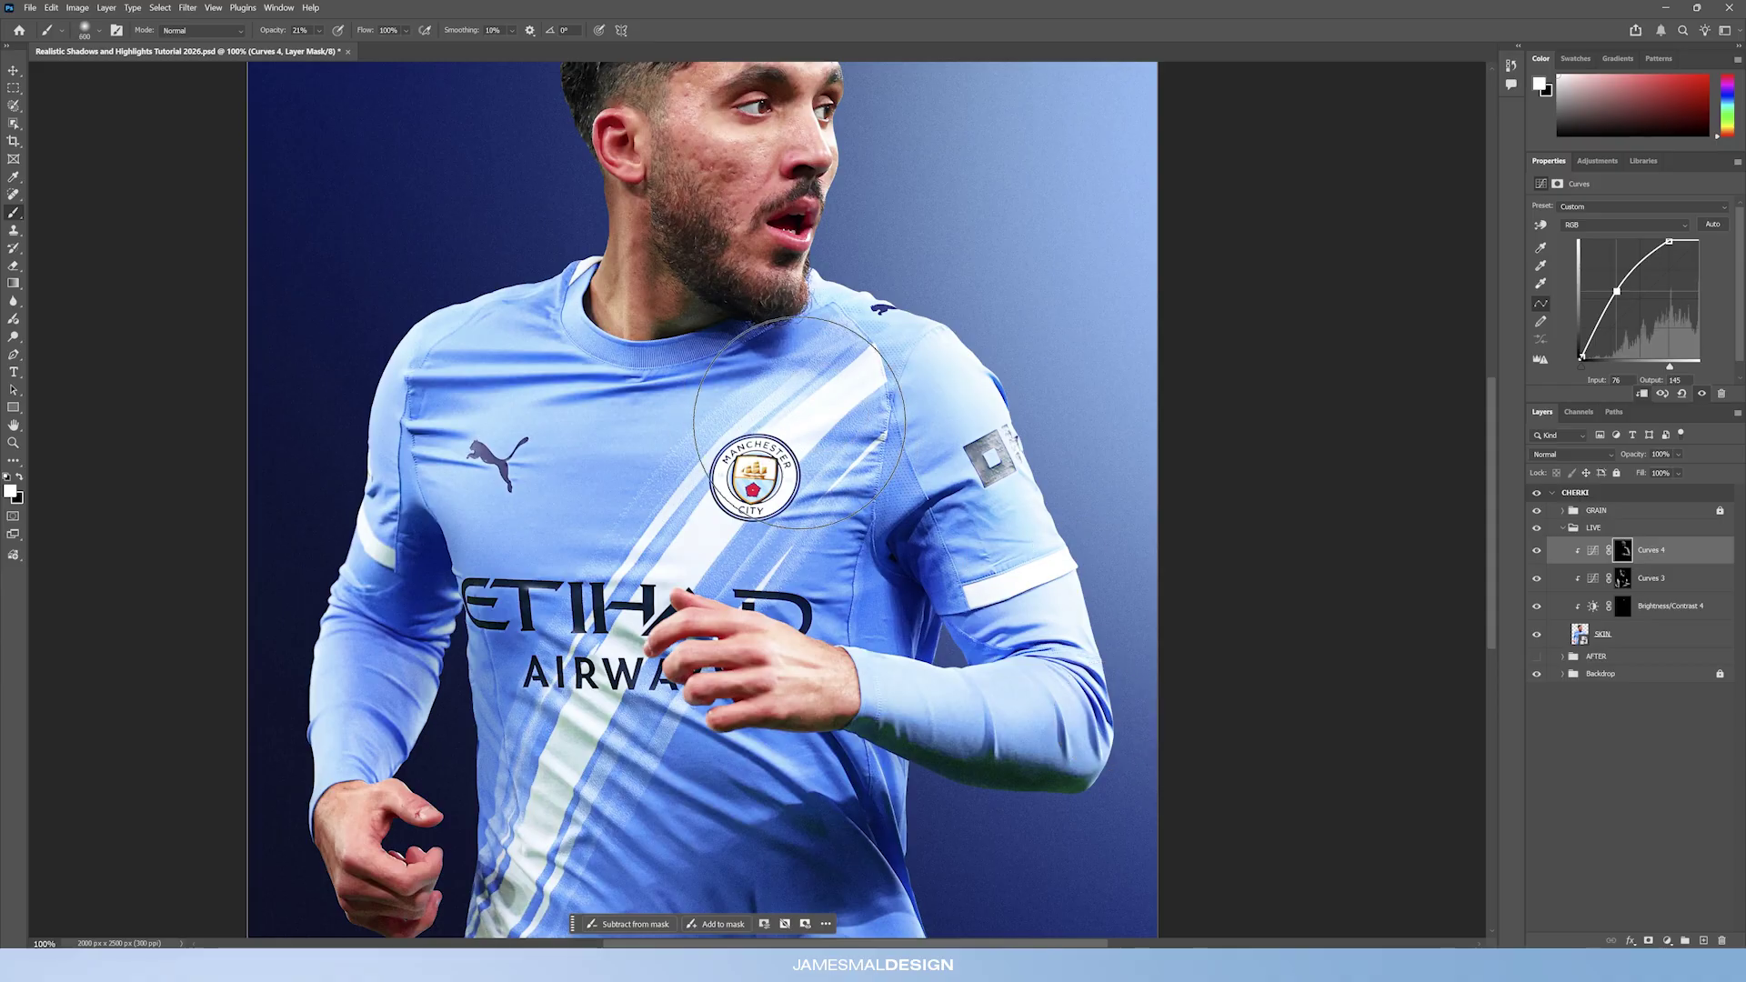
key("bracketleft")
mouse_move(560, 489)
left_mouse_down()
mouse_move(516, 509)
mouse_move(571, 584)
mouse_move(560, 691)
left_mouse_up()
Paint small highlights on the lowered hand and across the cheek toward the temple with a small brush.
key("bracketleft")
key("bracketleft")
key("bracketleft")
key("bracketleft")
key("bracketleft")
key("bracketleft")
key("bracketleft")
key("bracketleft")
key("bracketleft")
key("bracketleft")
key("bracketleft")
key("bracketleft")
key("bracketleft")
key("bracketleft")
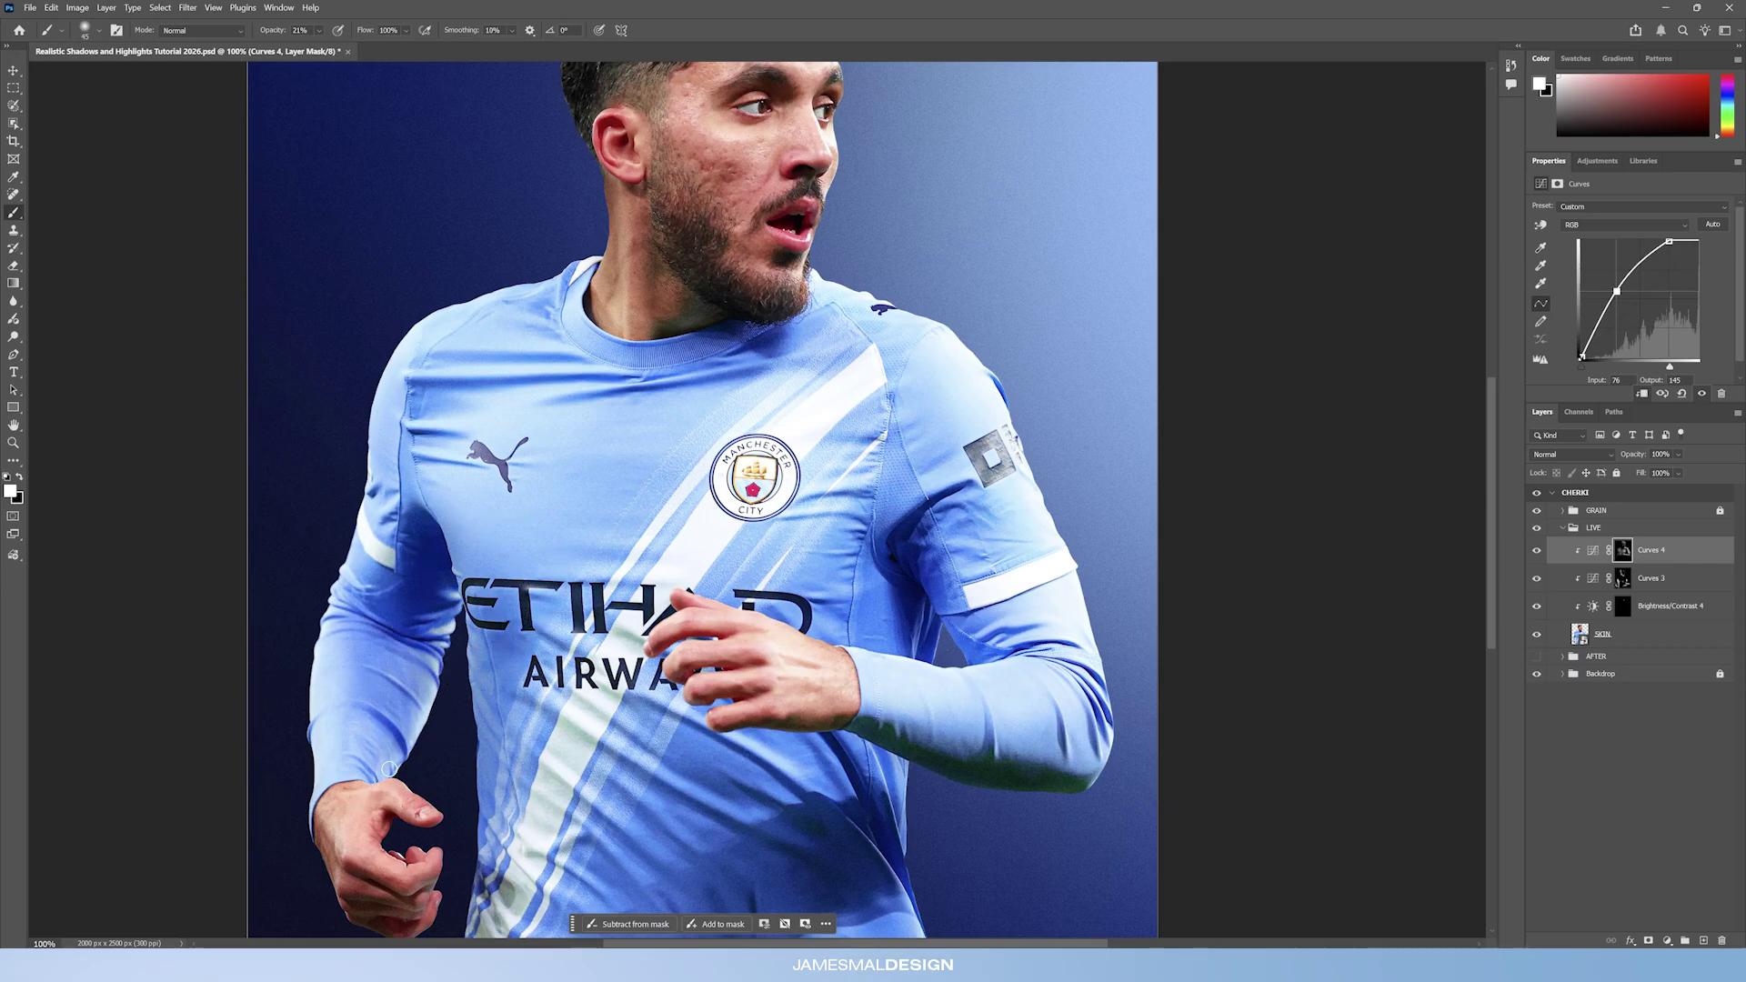
key("bracketright")
left_click_drag(352, 844, 435, 882)
scroll(767, 400, "up", 5)
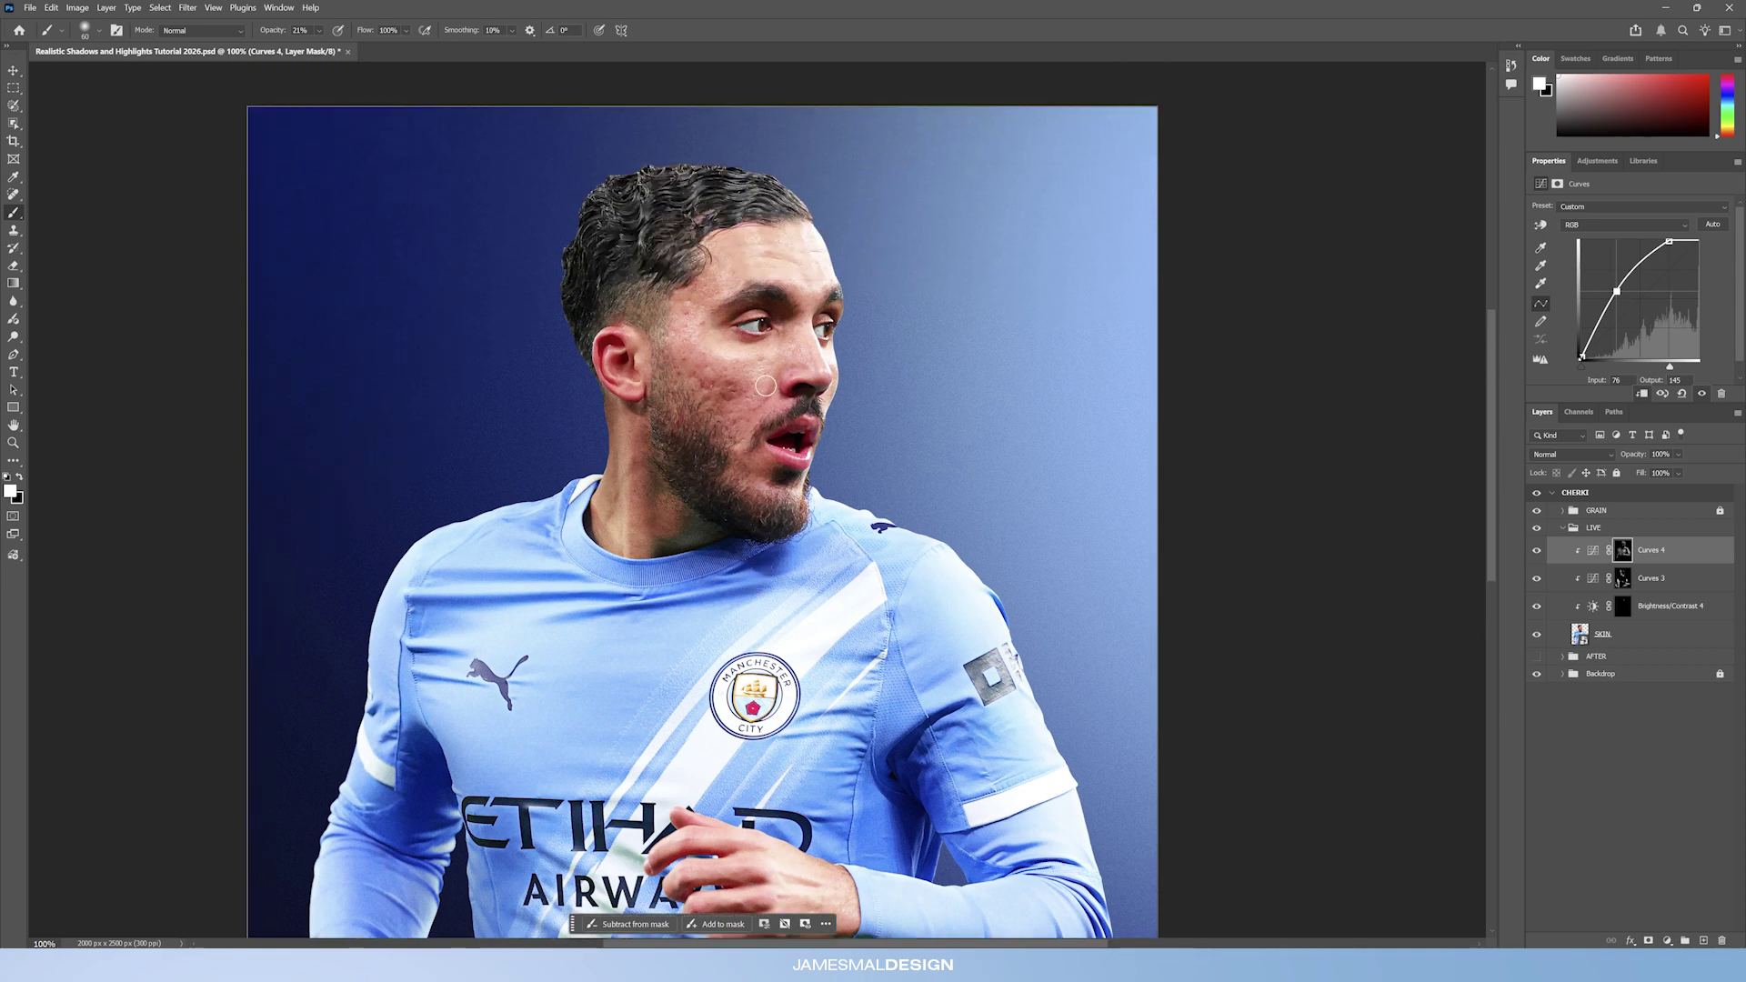
left_click_drag(756, 374, 688, 323)
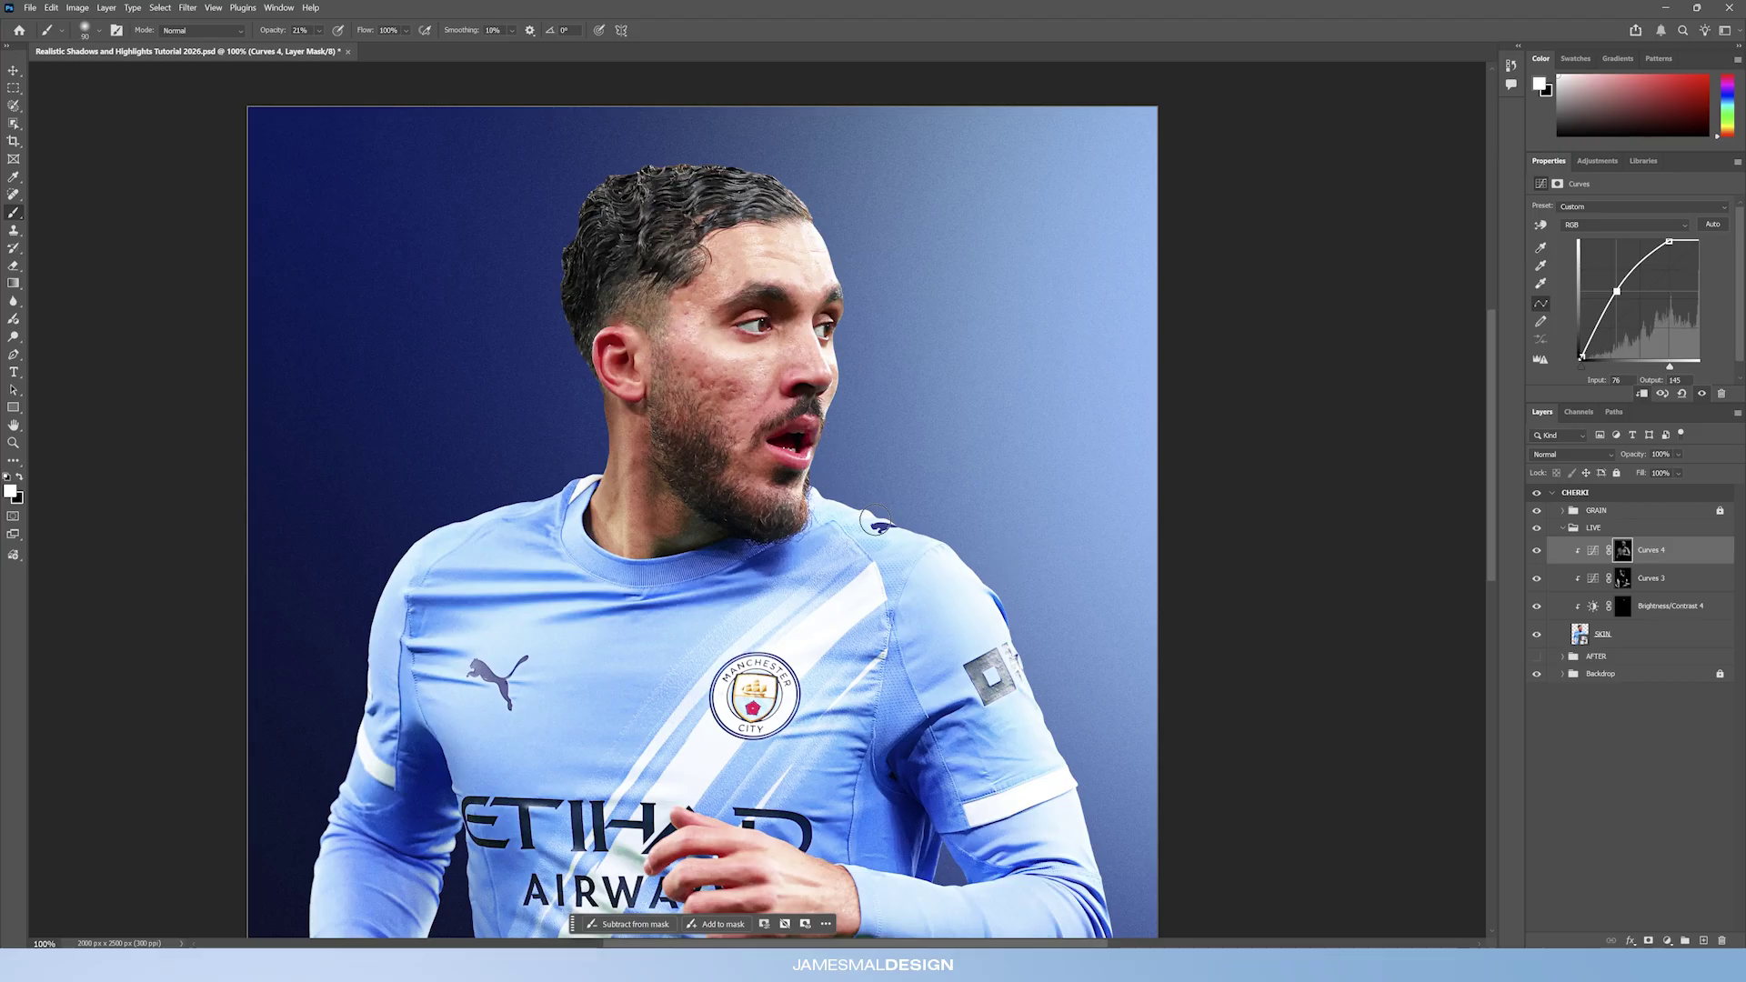
View the whole image and compare it with and without the highlight Curves layer.
left_click(14, 443)
left_click_drag(900, 491, 828, 487)
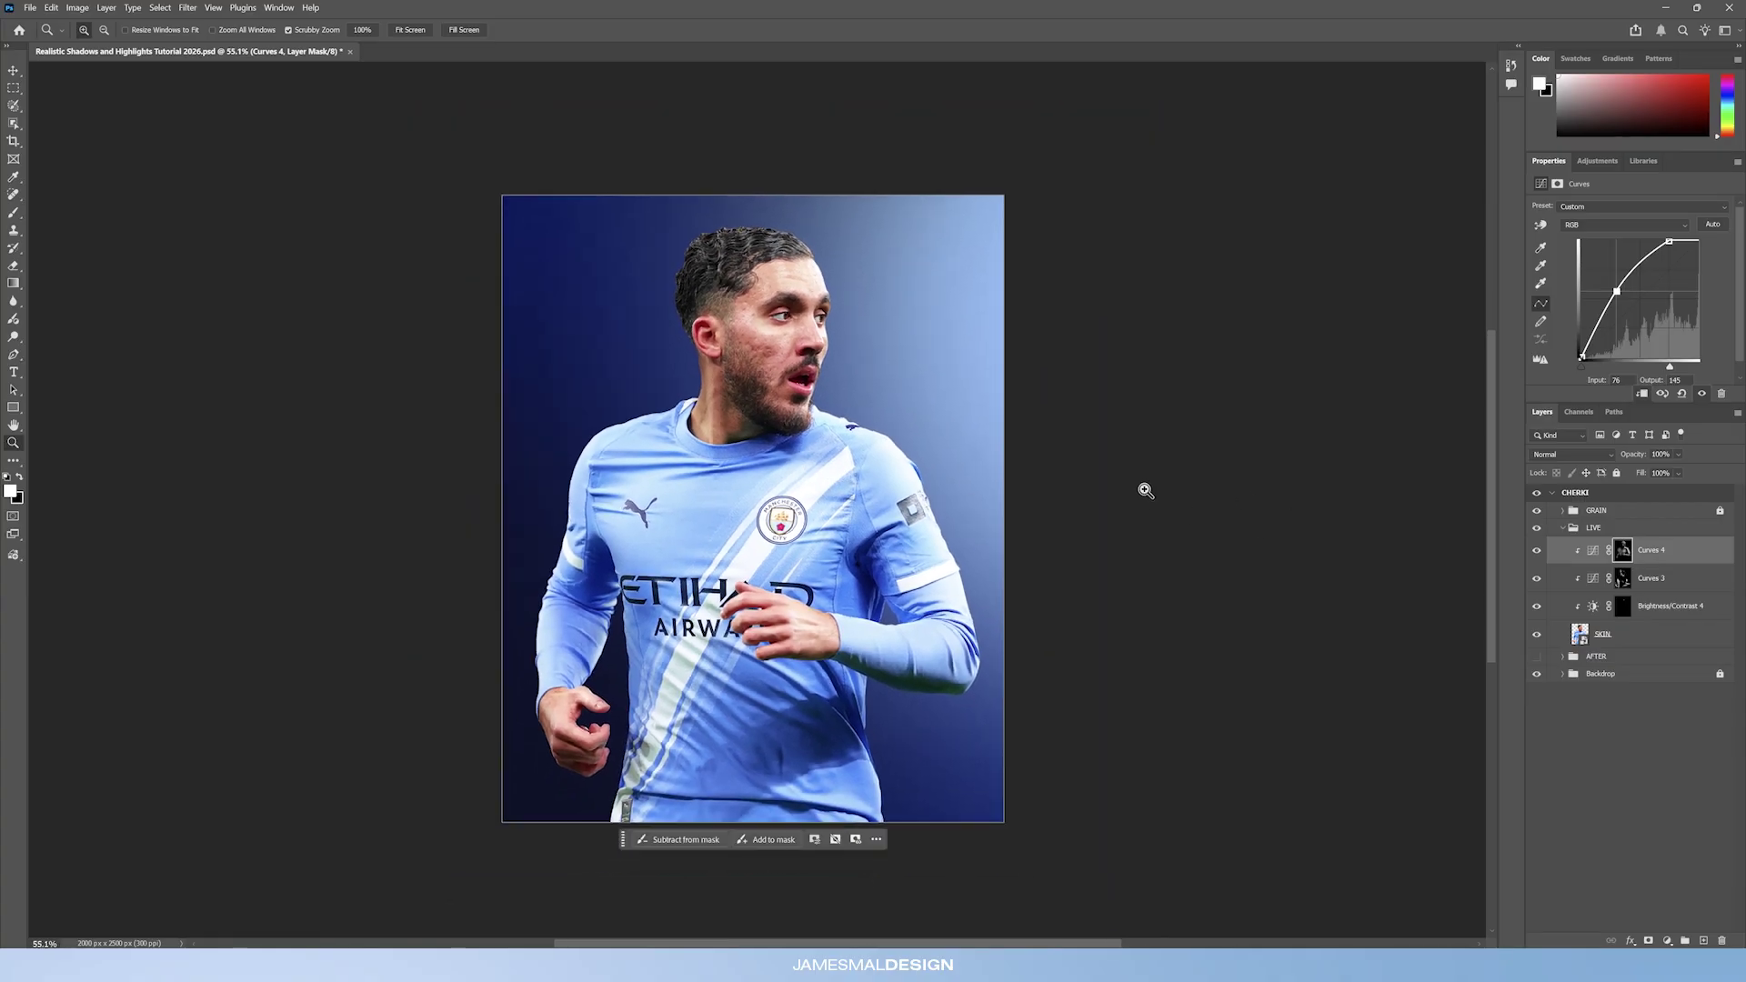
left_click(1544, 552)
left_click(1544, 551)
left_click(1543, 551)
left_click(1543, 551)
left_click(1543, 552)
left_click(1543, 554)
left_click(1543, 555)
left_click(1543, 555)
left_click(1542, 555)
left_click(1542, 555)
Extend the highlight mask softly around the chest and shoulder with a larger brush.
left_click(14, 213)
key("bracketright")
key("bracketright")
key("bracketright")
key("bracketright")
key("bracketright")
key("bracketright")
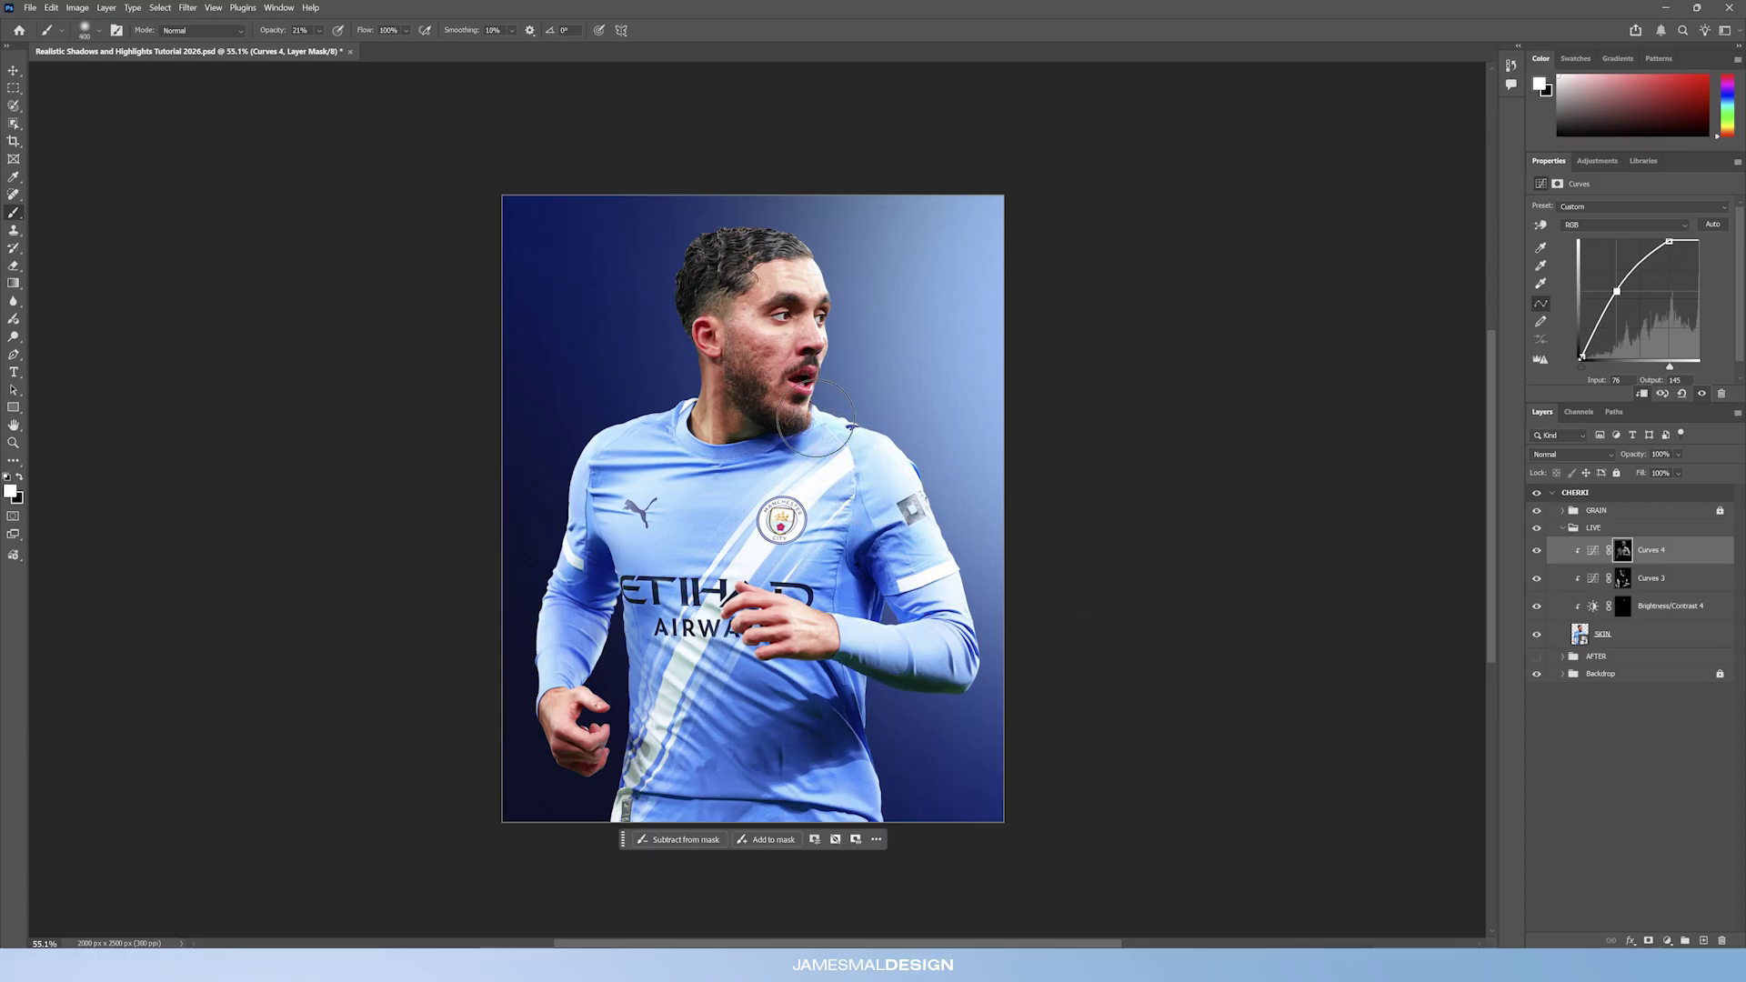
Check the painted highlights on the face and shirt by switching the Curves 4 layer off and on.
left_click(1537, 550)
left_click(1537, 550)
left_click(1537, 551)
left_click(1538, 550)
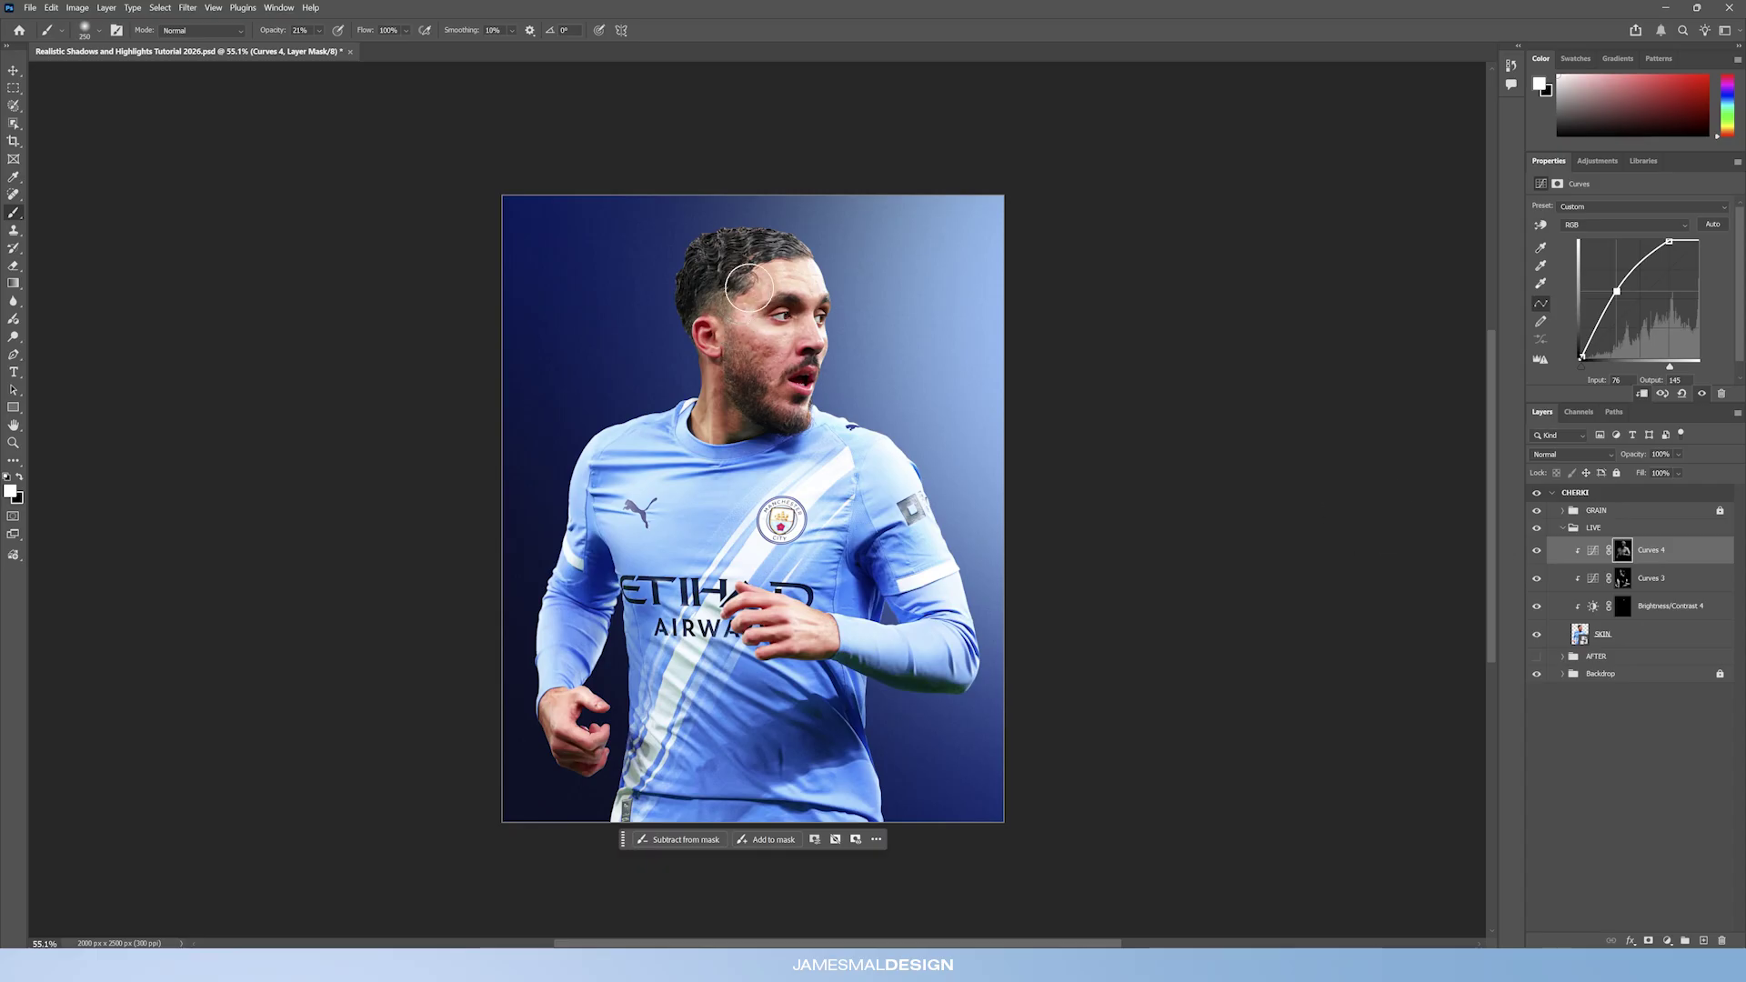
key("bracketright")
key("bracketright")
left_click(1536, 552)
left_click(1536, 552)
left_click(1536, 551)
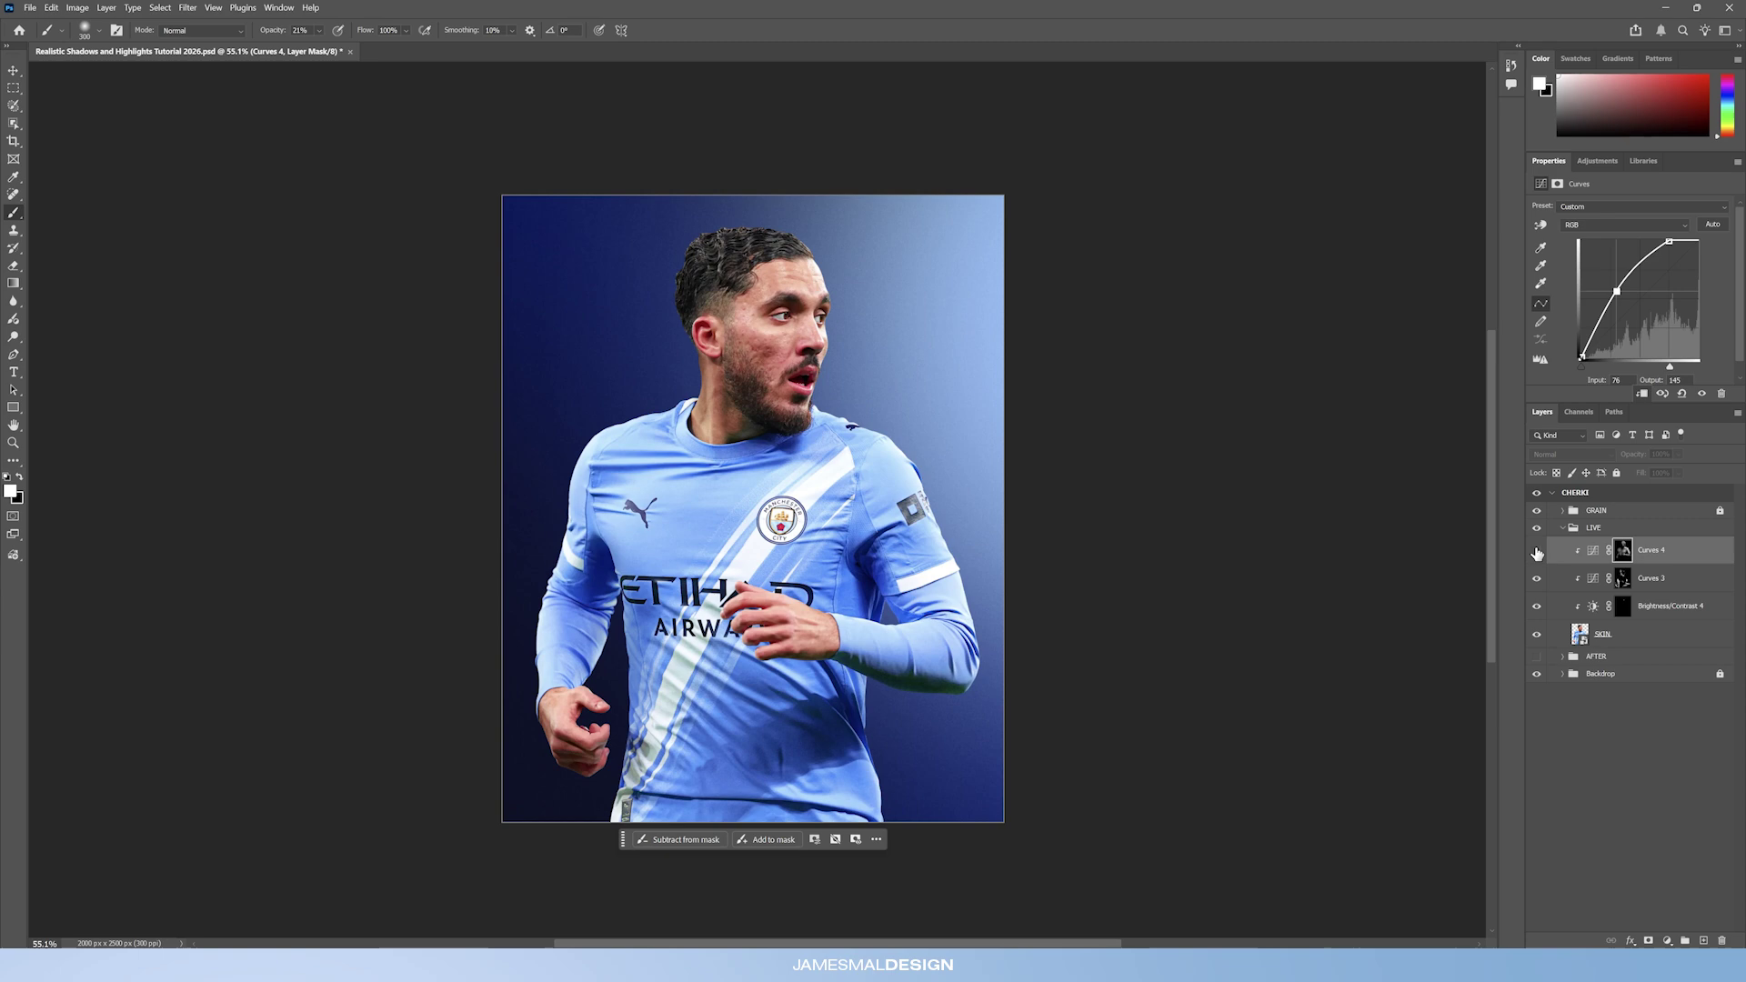
left_click(1536, 551)
left_click(1536, 551)
left_click(1536, 551)
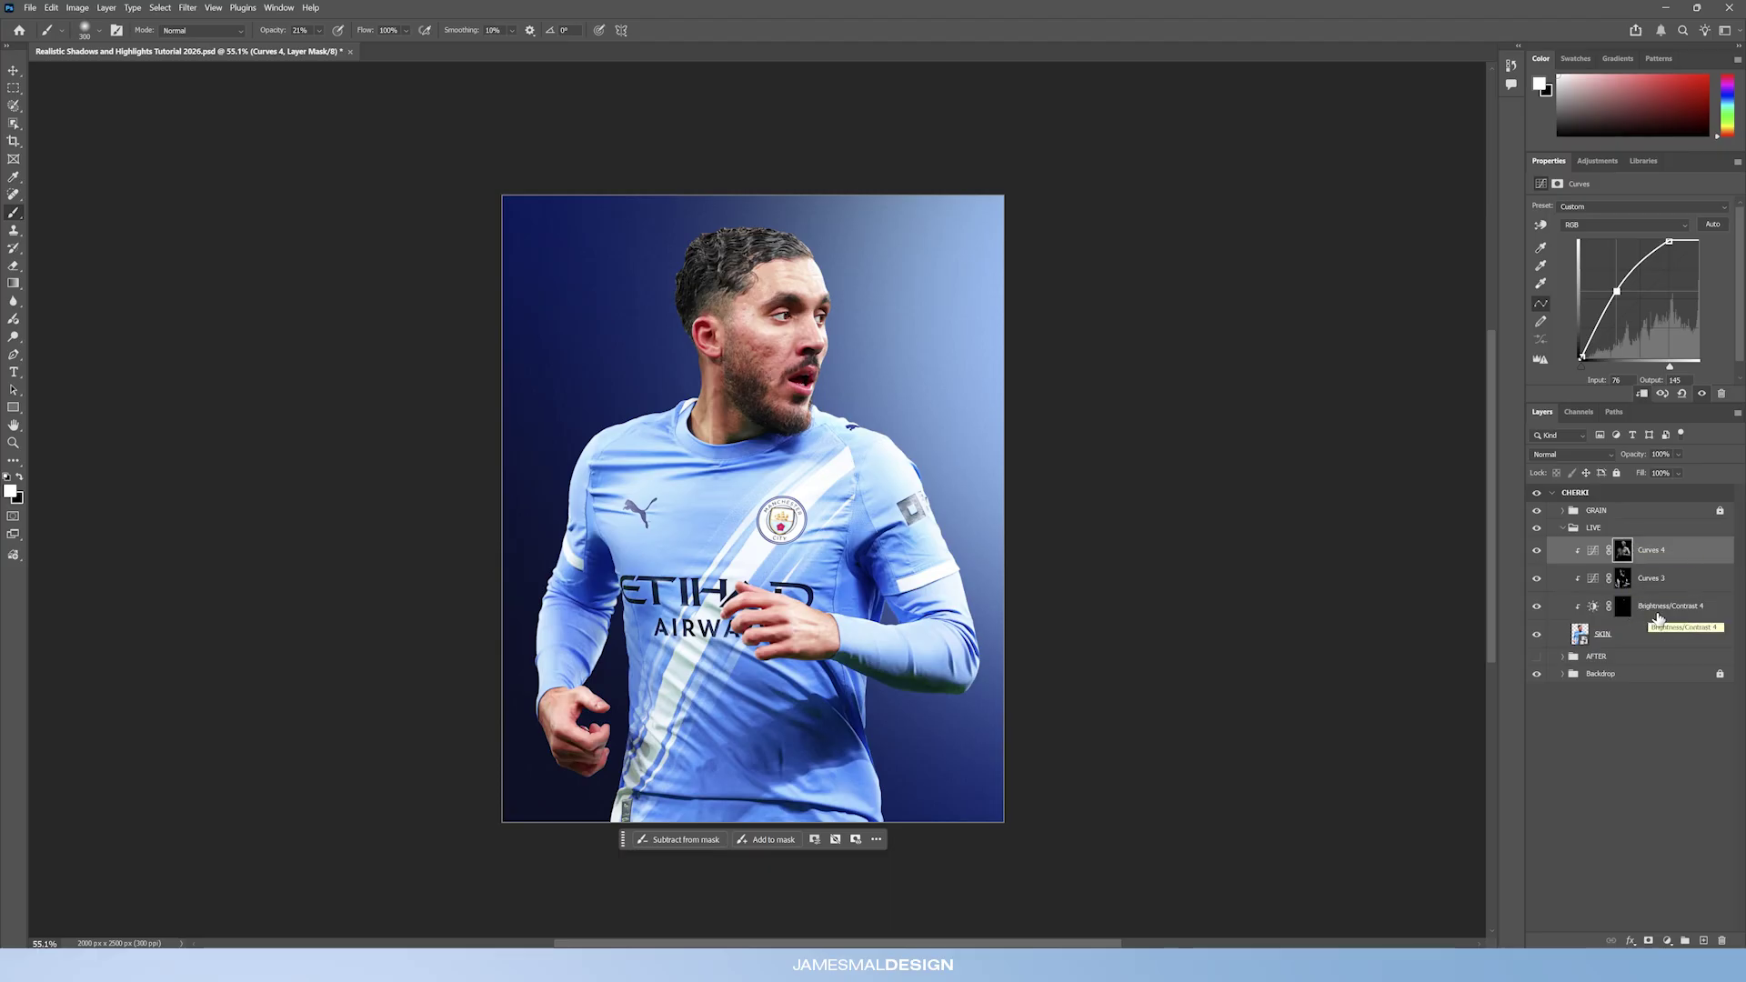
Add a clipped Brightness/Contrast layer above Curves 3 with brightness -69 and contrast -9.
left_click(1659, 608)
left_click(1681, 583)
left_click(1537, 579)
left_click(1538, 579)
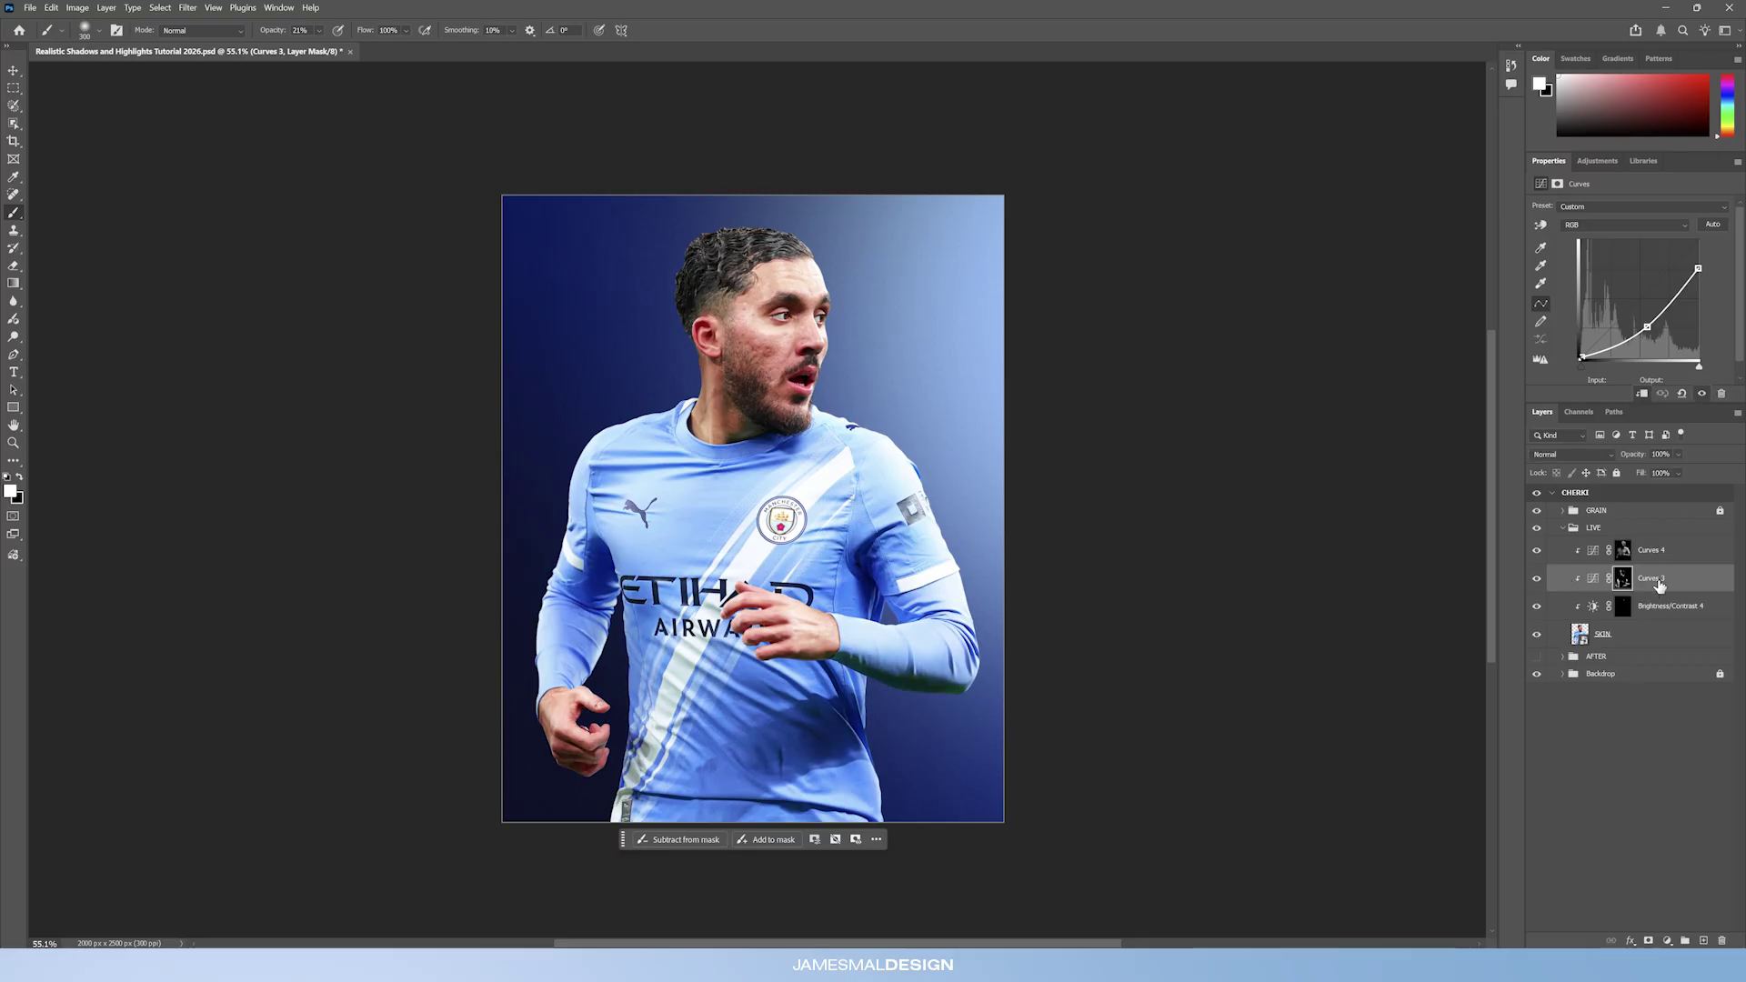
left_click(1667, 940)
left_click(1678, 737)
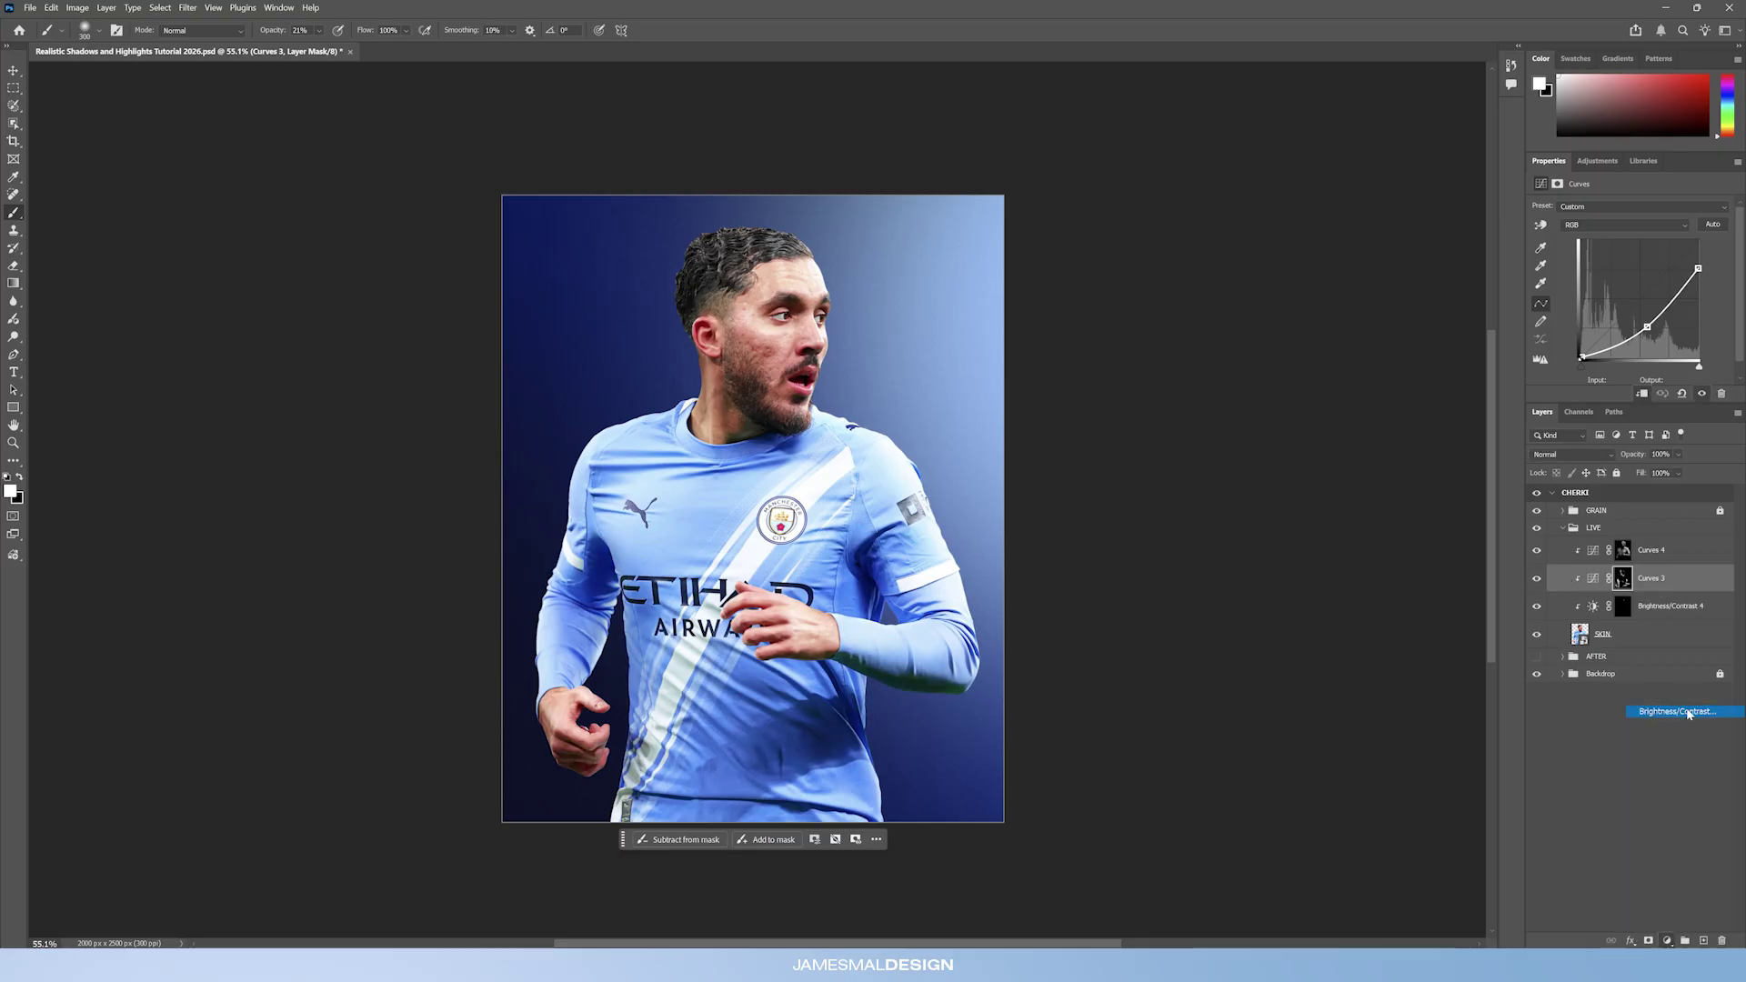
mouse_move(1630, 244)
left_mouse_down()
mouse_move(1591, 244)
mouse_move(1580, 269)
mouse_move(1623, 269)
left_mouse_up()
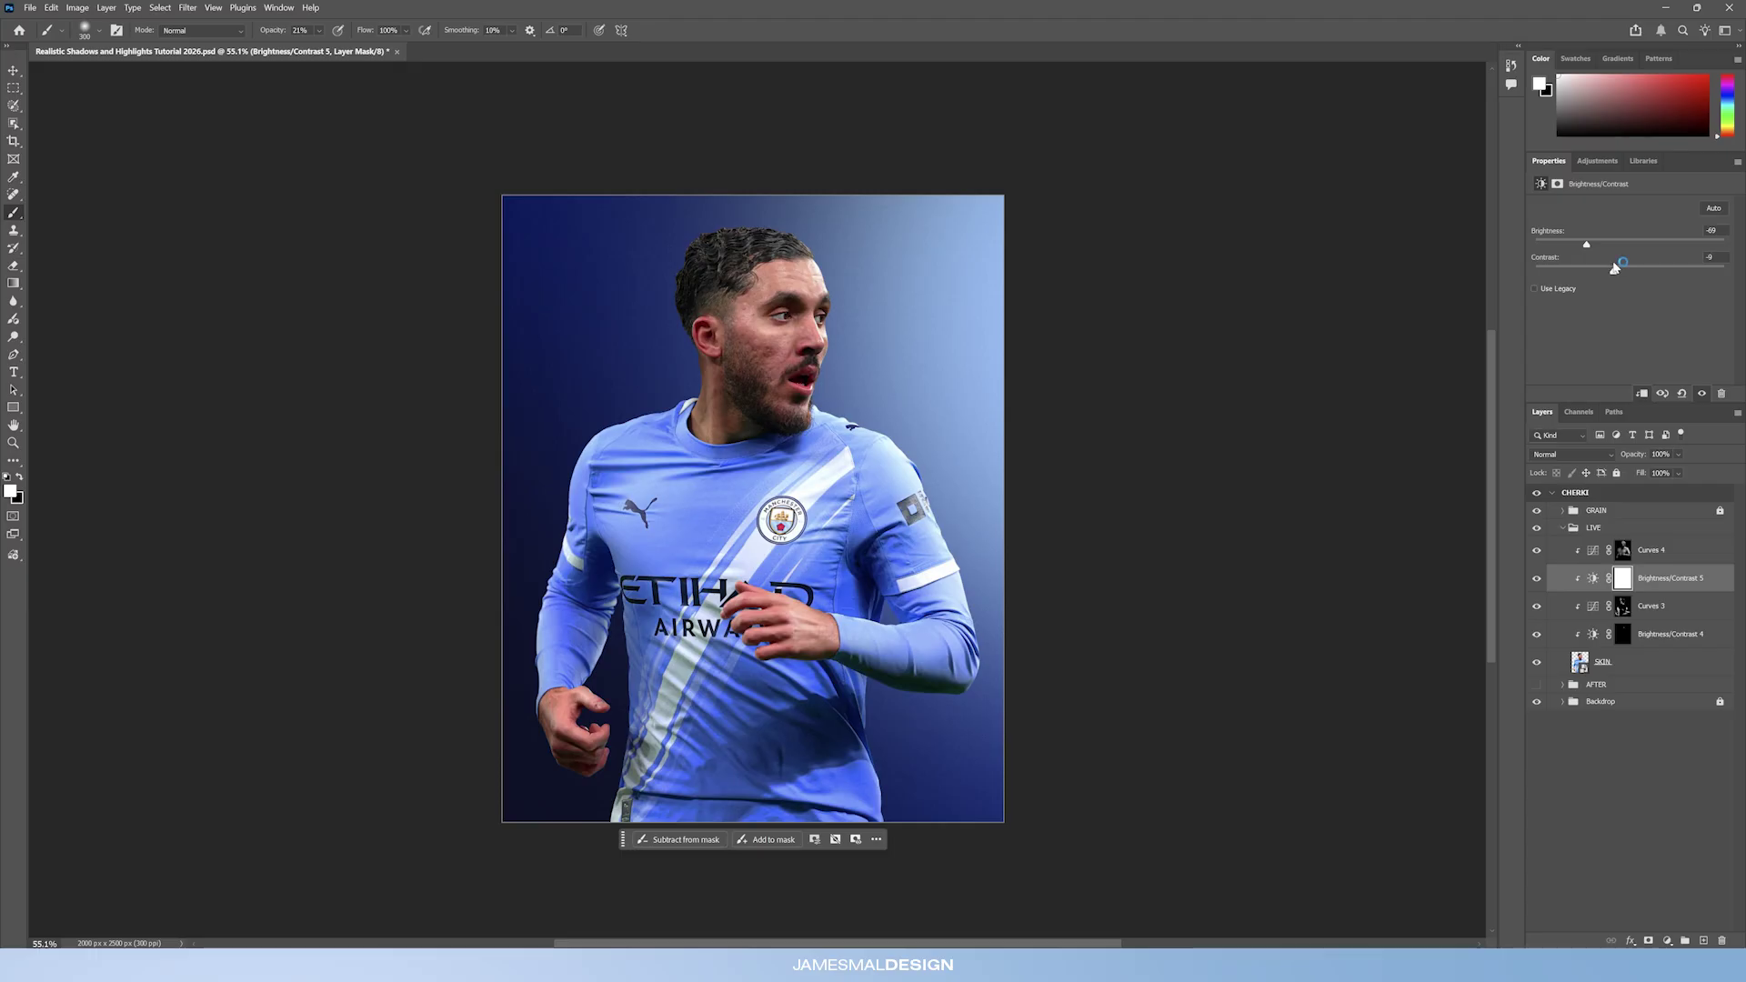
left_click(1537, 578)
left_click(1537, 578)
Replace the new Brightness/Contrast layer's mask with a copy of the Curves 3 mask and compare its effect.
left_click_drag(1624, 612, 1624, 578)
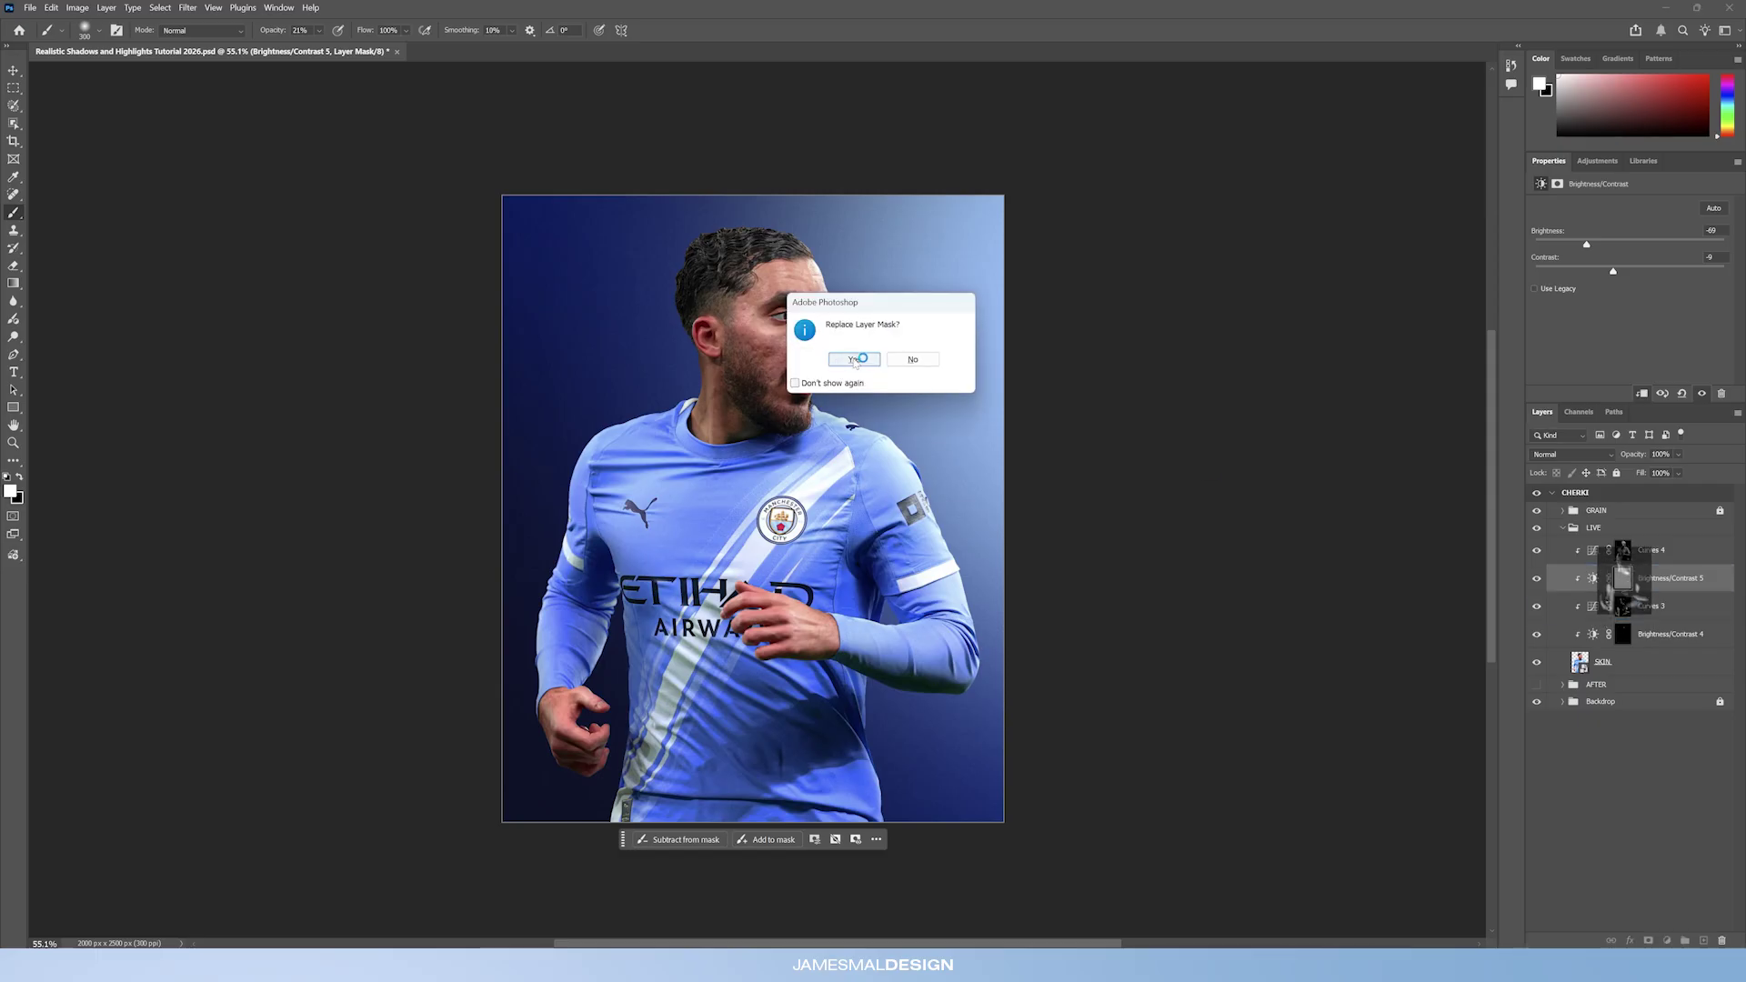
left_click(855, 360)
left_click(1537, 579)
left_click(1538, 580)
left_click(1537, 579)
left_click(1537, 580)
left_click(1537, 580)
left_click(1537, 580)
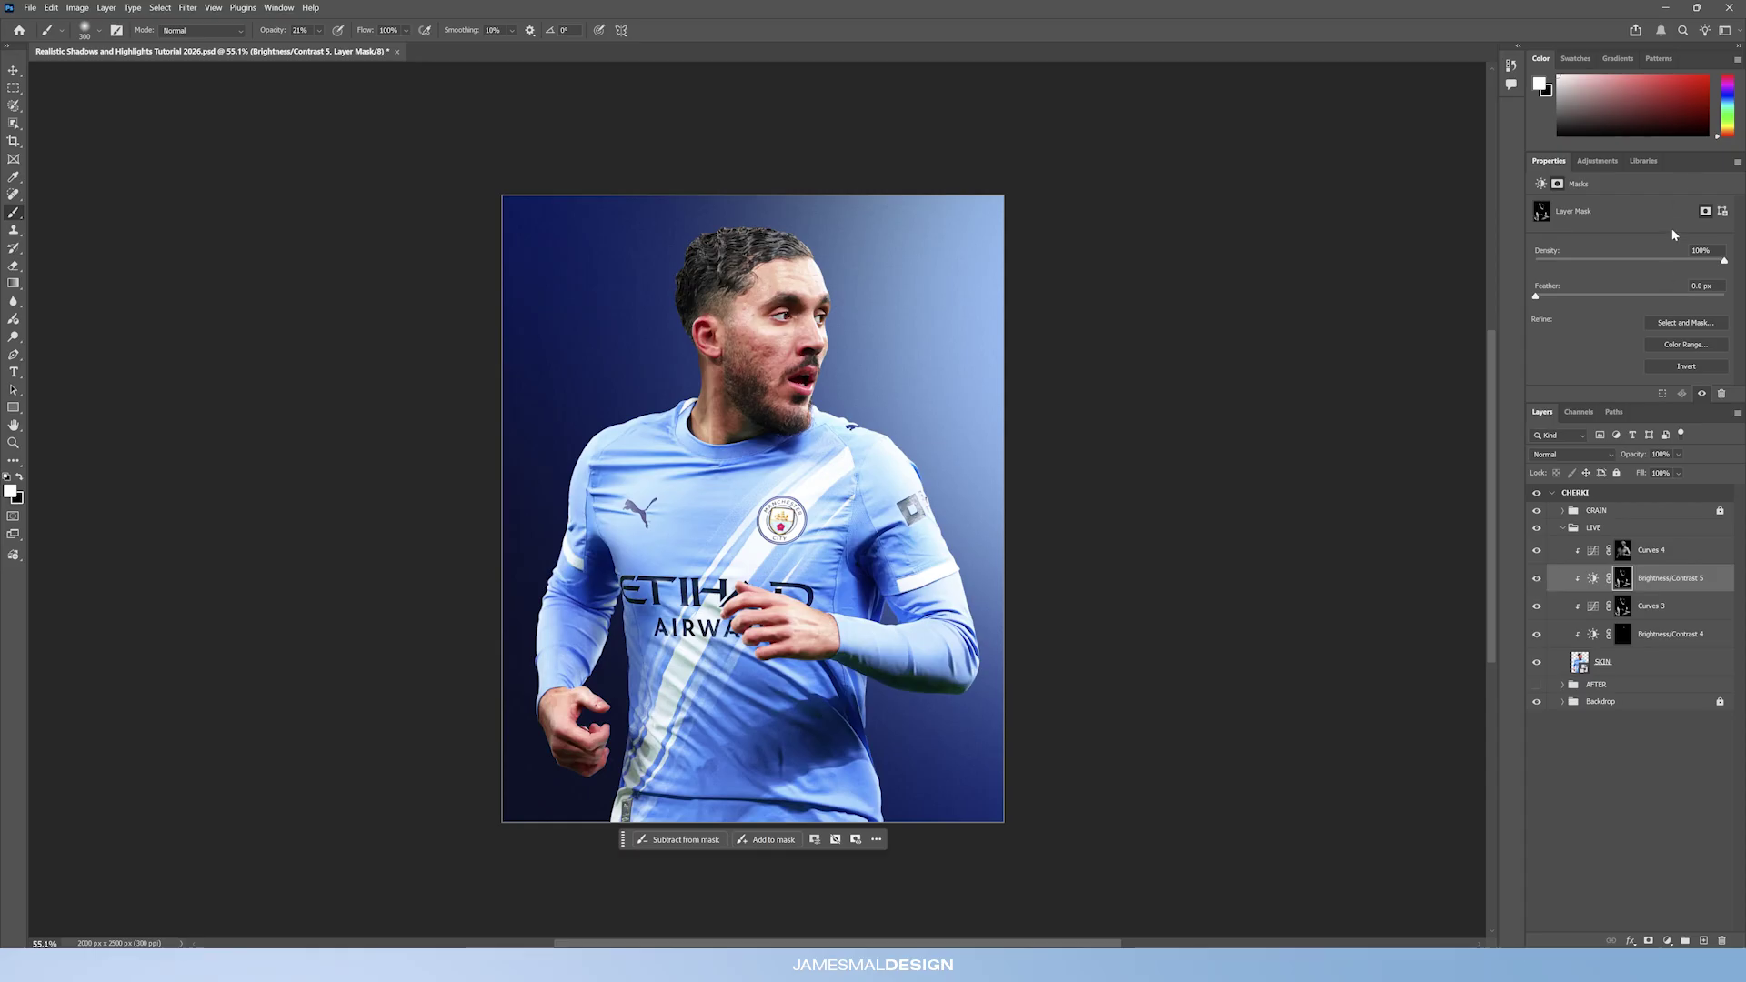
Lower the opacity of the Brightness/Contrast 5 shadow layer to 60% and compare the image with and without it.
left_click(1593, 578)
left_click(1537, 581)
left_click(1537, 580)
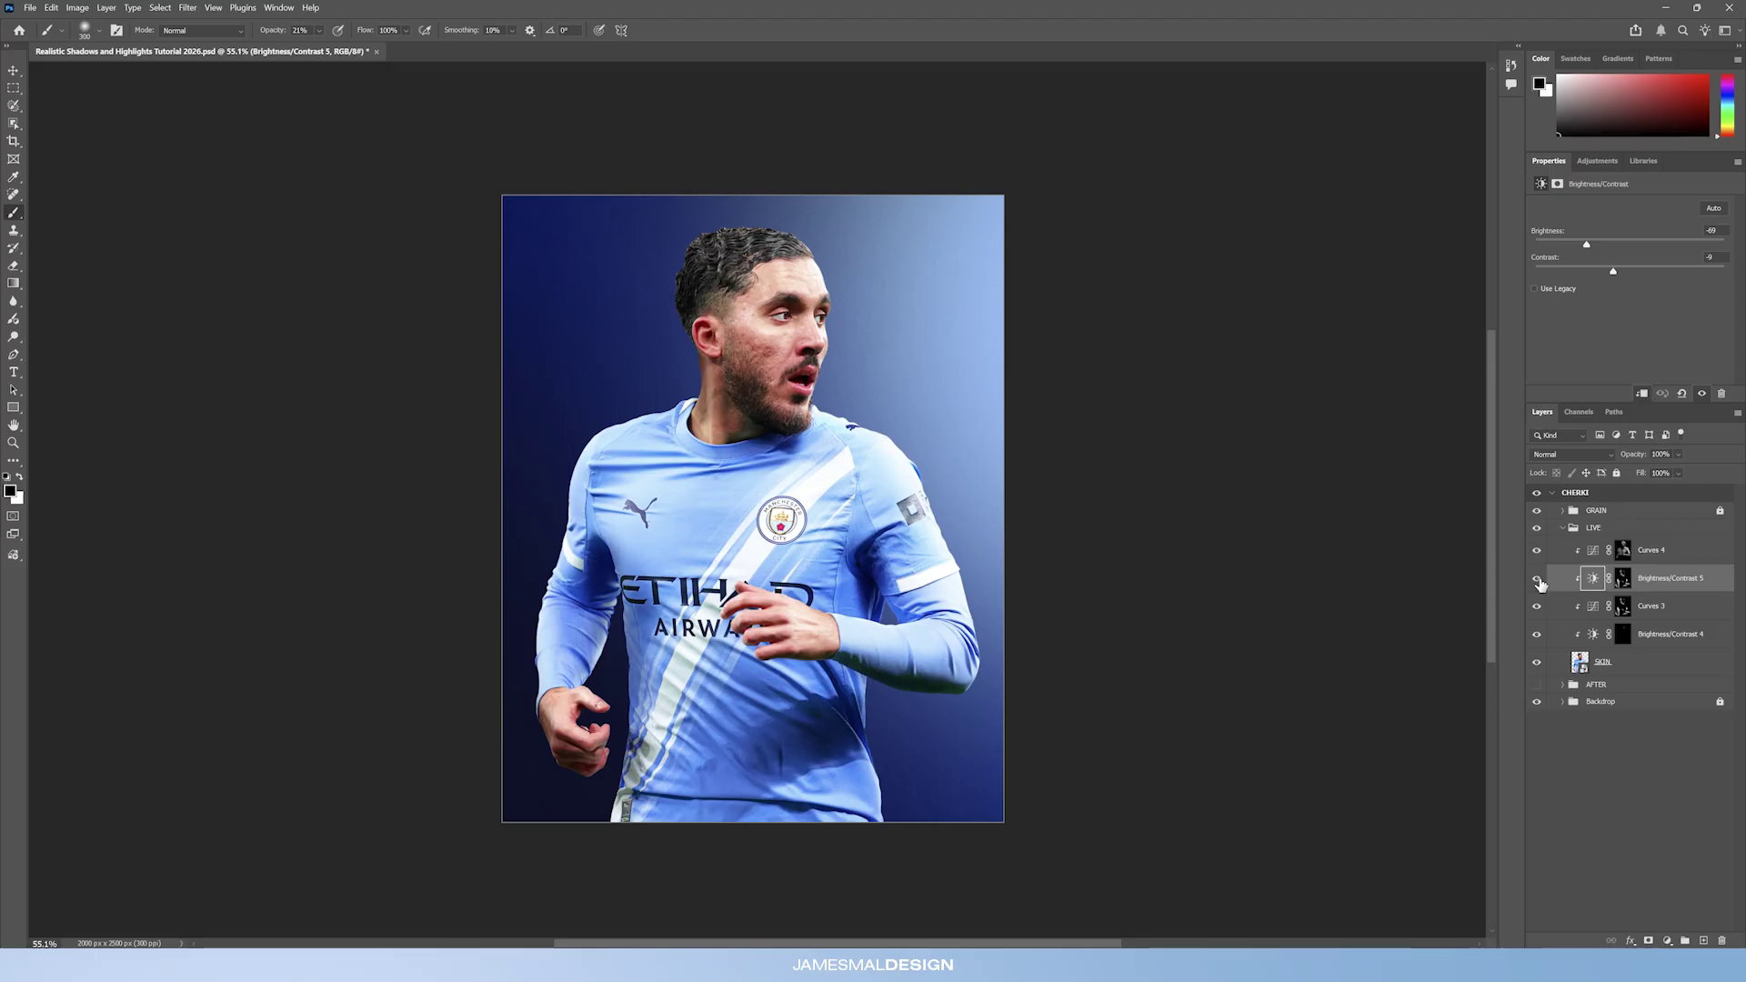
left_click(1537, 580)
left_click(1537, 580)
left_click_drag(1634, 455, 1013, 484)
left_click(1536, 580)
left_click(1536, 580)
left_click(1537, 580)
left_click(1536, 580)
left_click(1536, 580)
left_click(1536, 580)
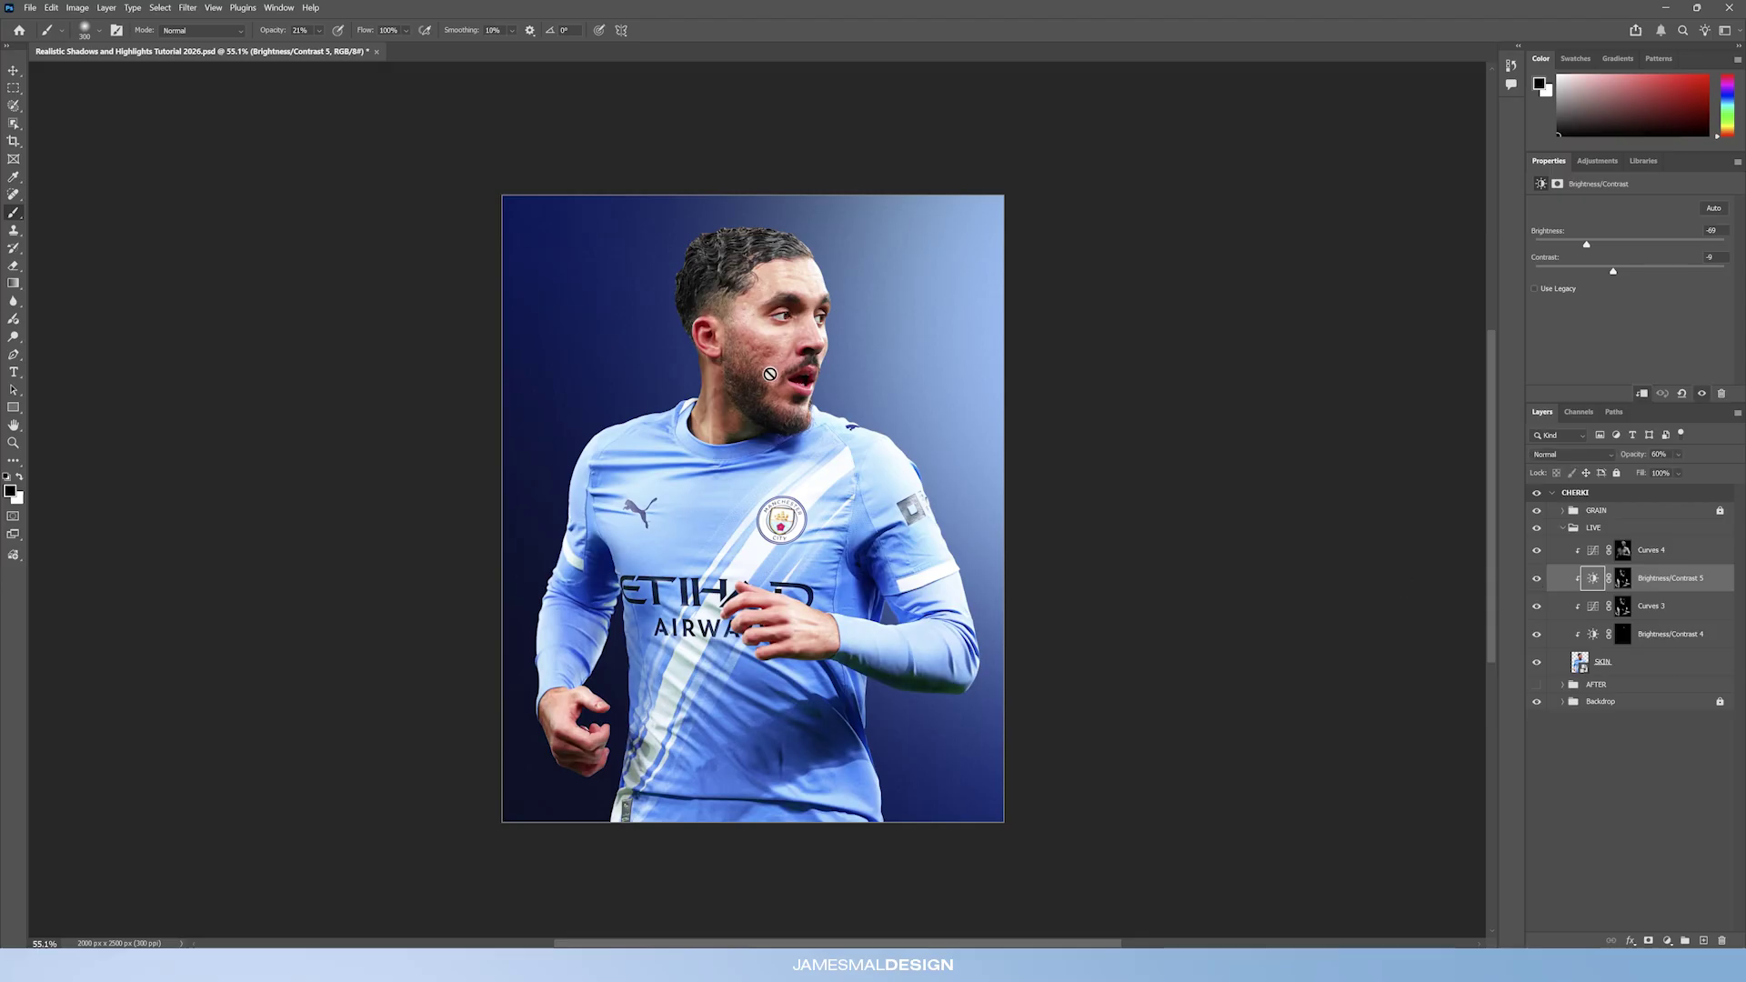
Try raising the blue channel of the Curves 3 shadow layer from input 125 to output 145.
left_click(13, 443)
left_click_drag(778, 359, 795, 436)
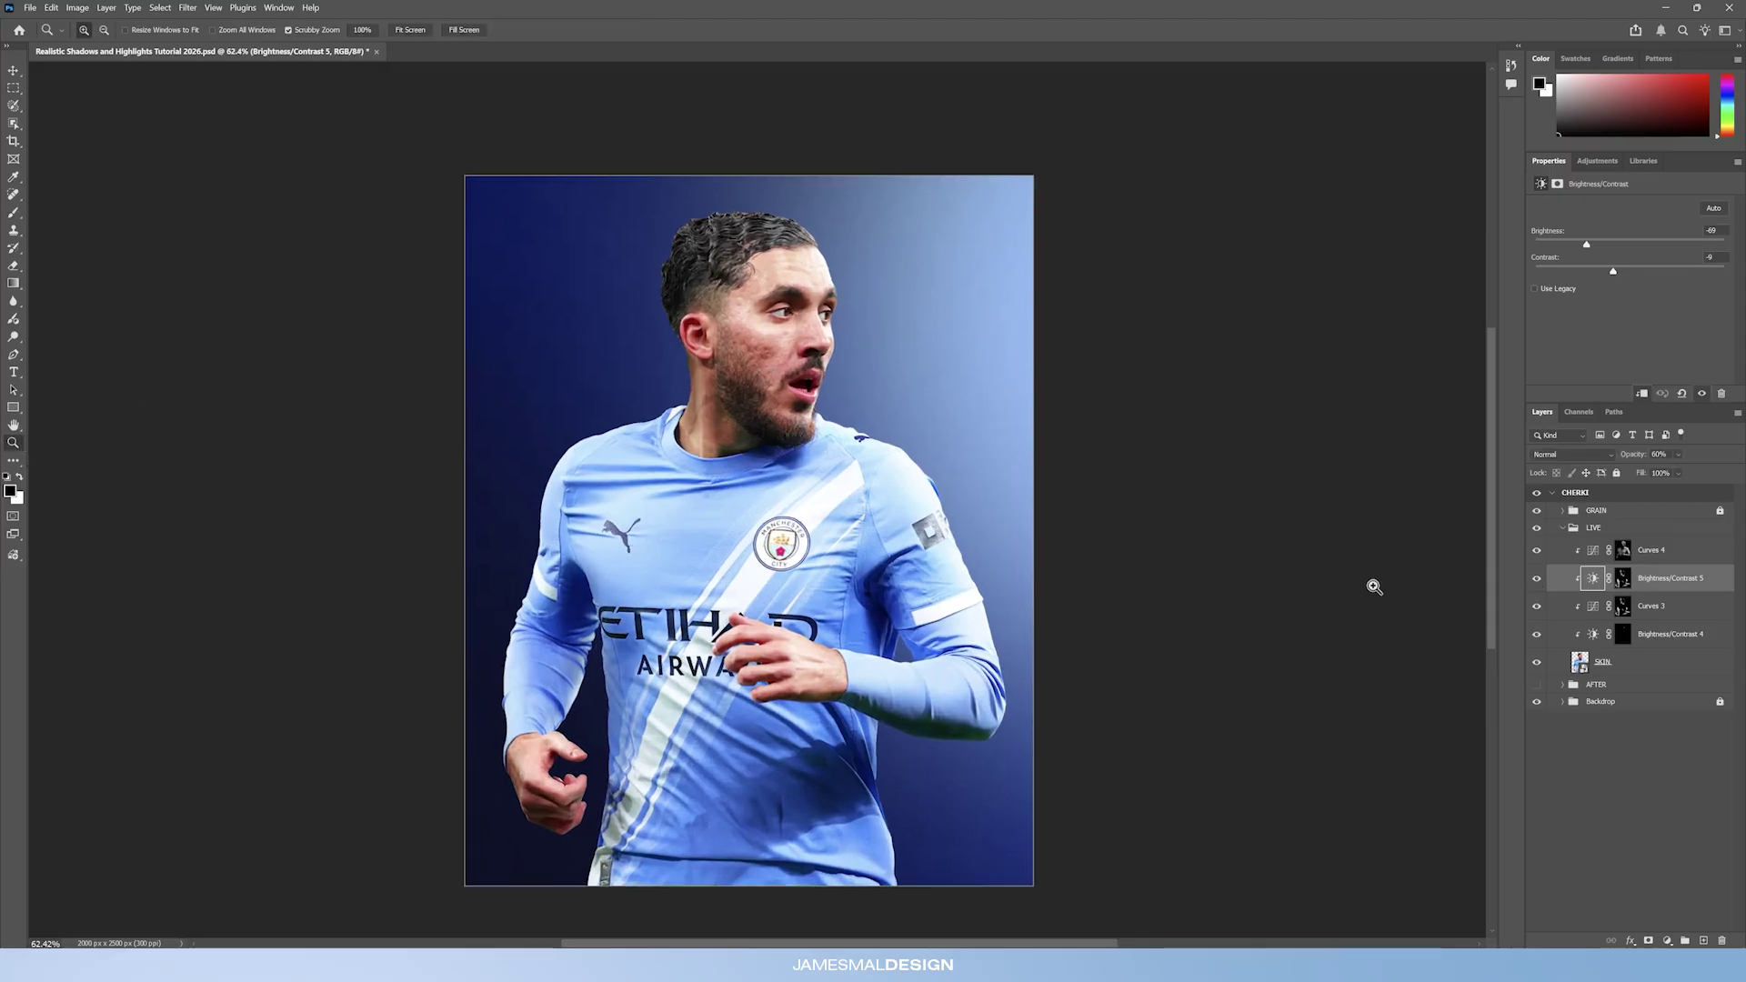
left_click(1595, 608)
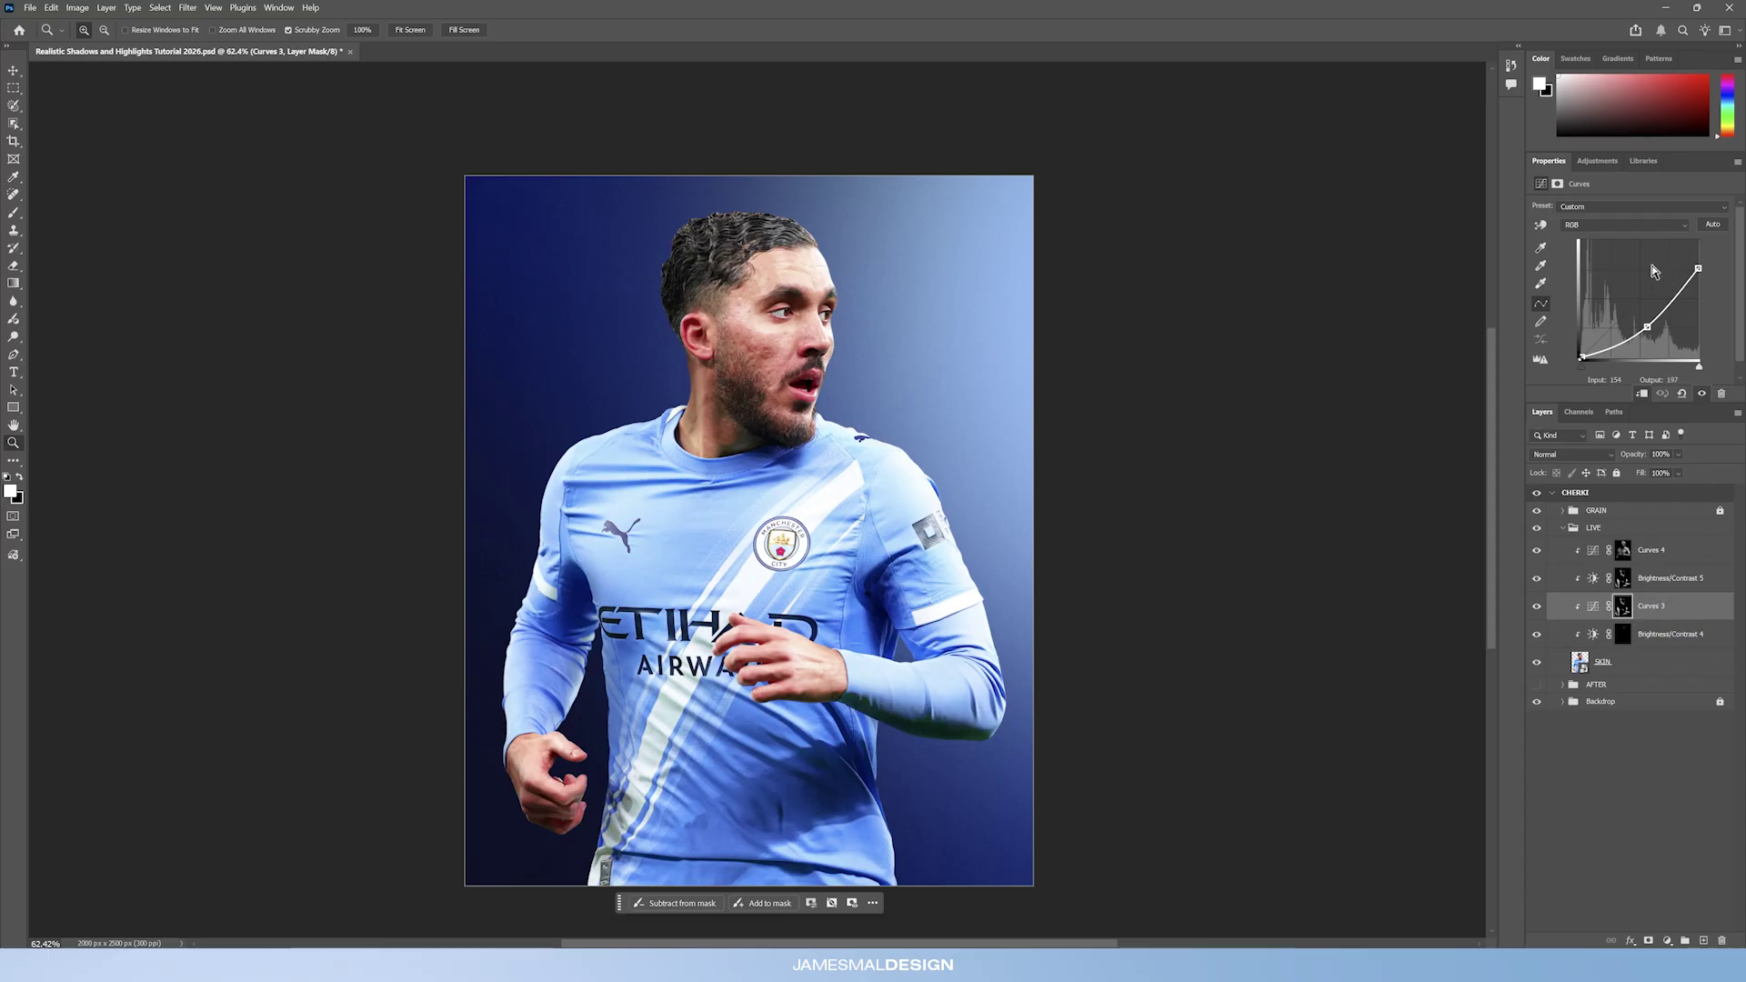
left_click(1601, 224)
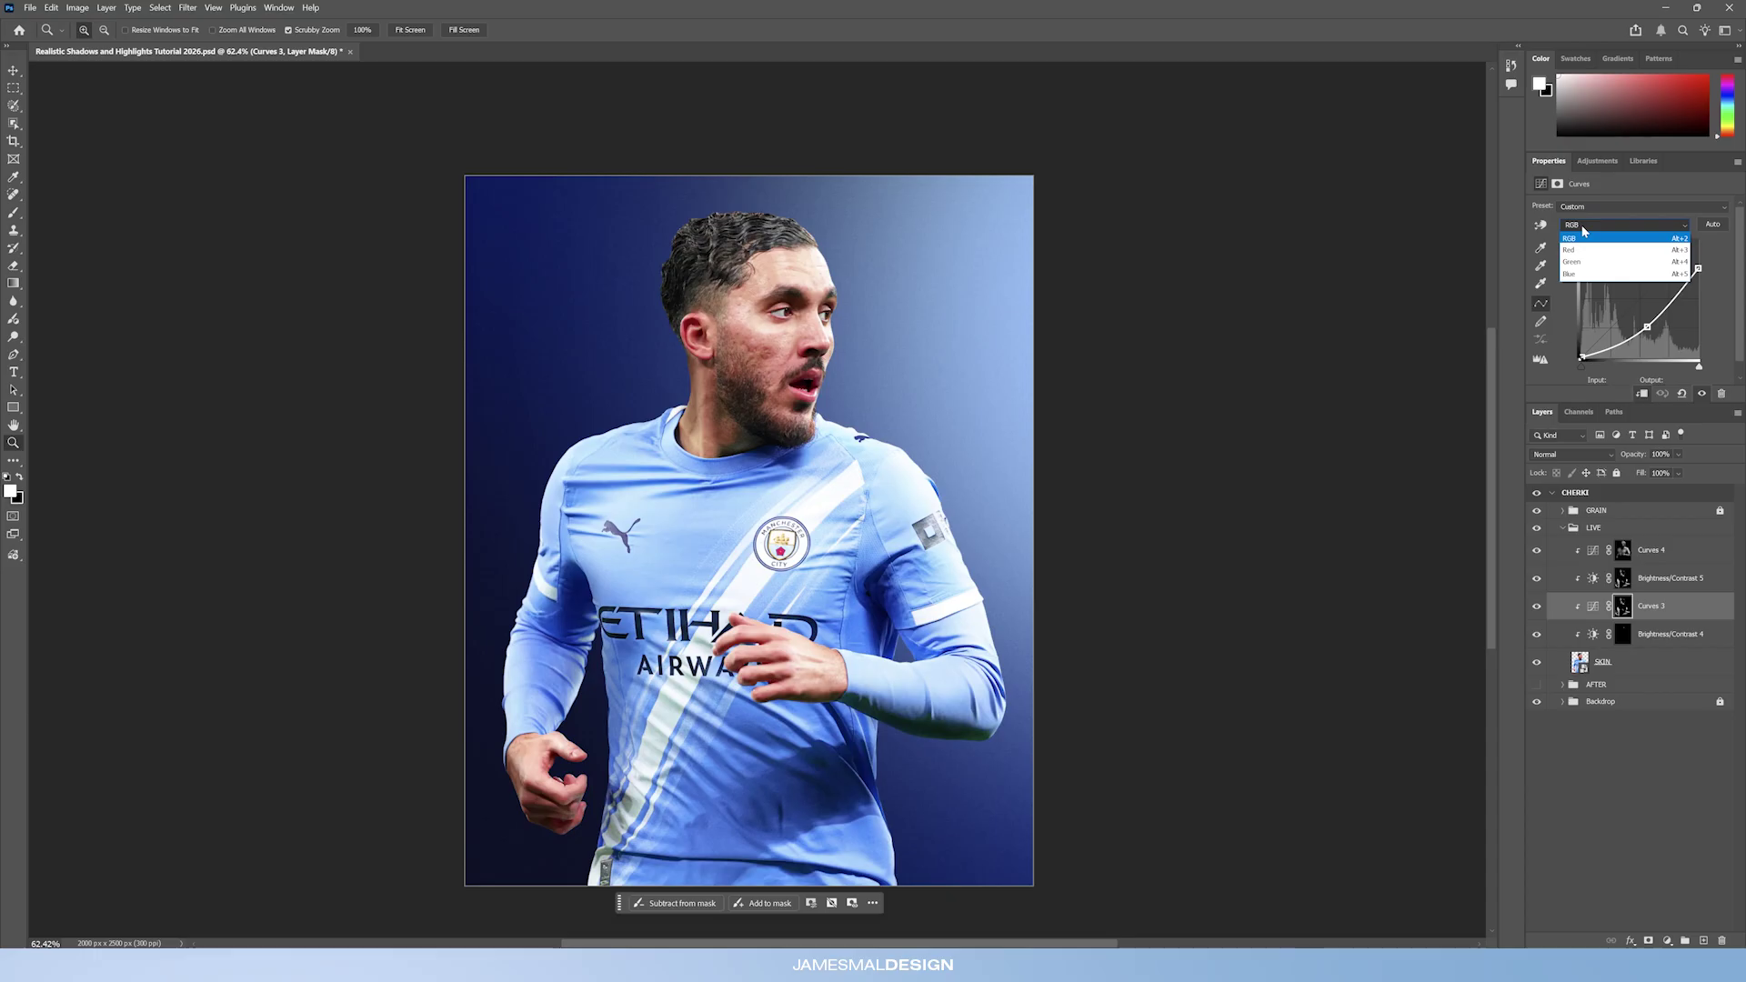
left_click(1580, 275)
mouse_move(1636, 307)
left_mouse_down()
mouse_move(1610, 289)
mouse_move(1644, 310)
mouse_move(1639, 290)
left_mouse_up()
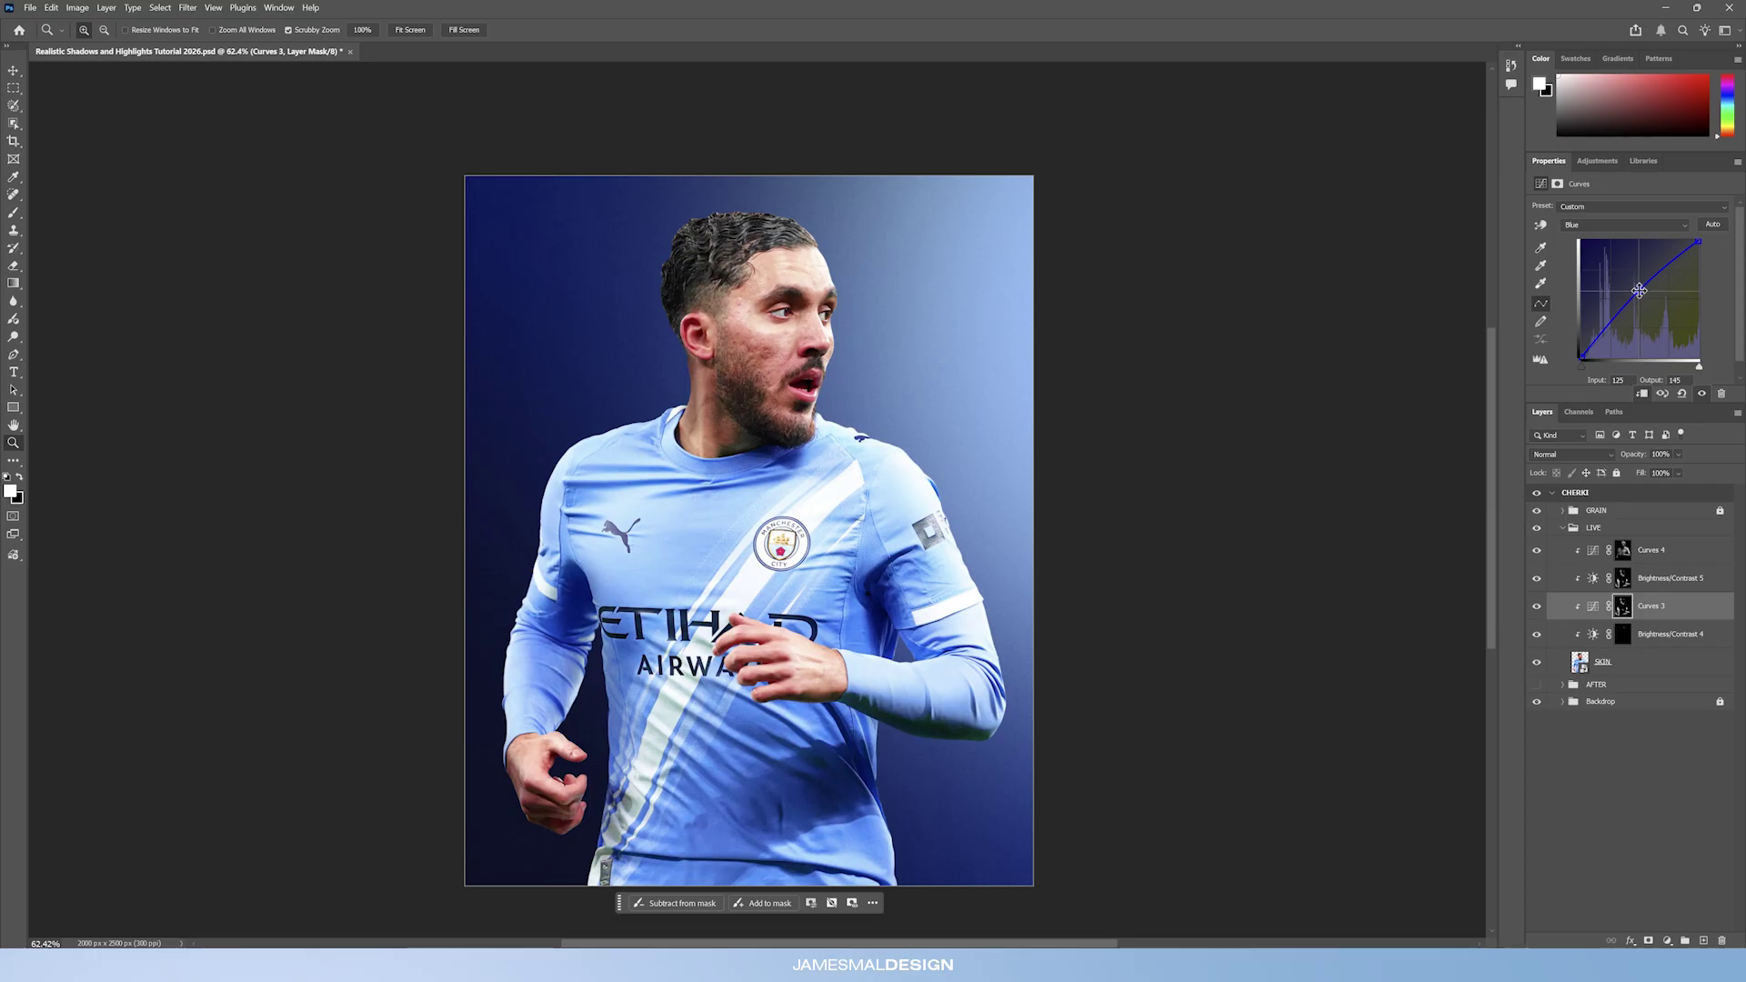
key("Delete")
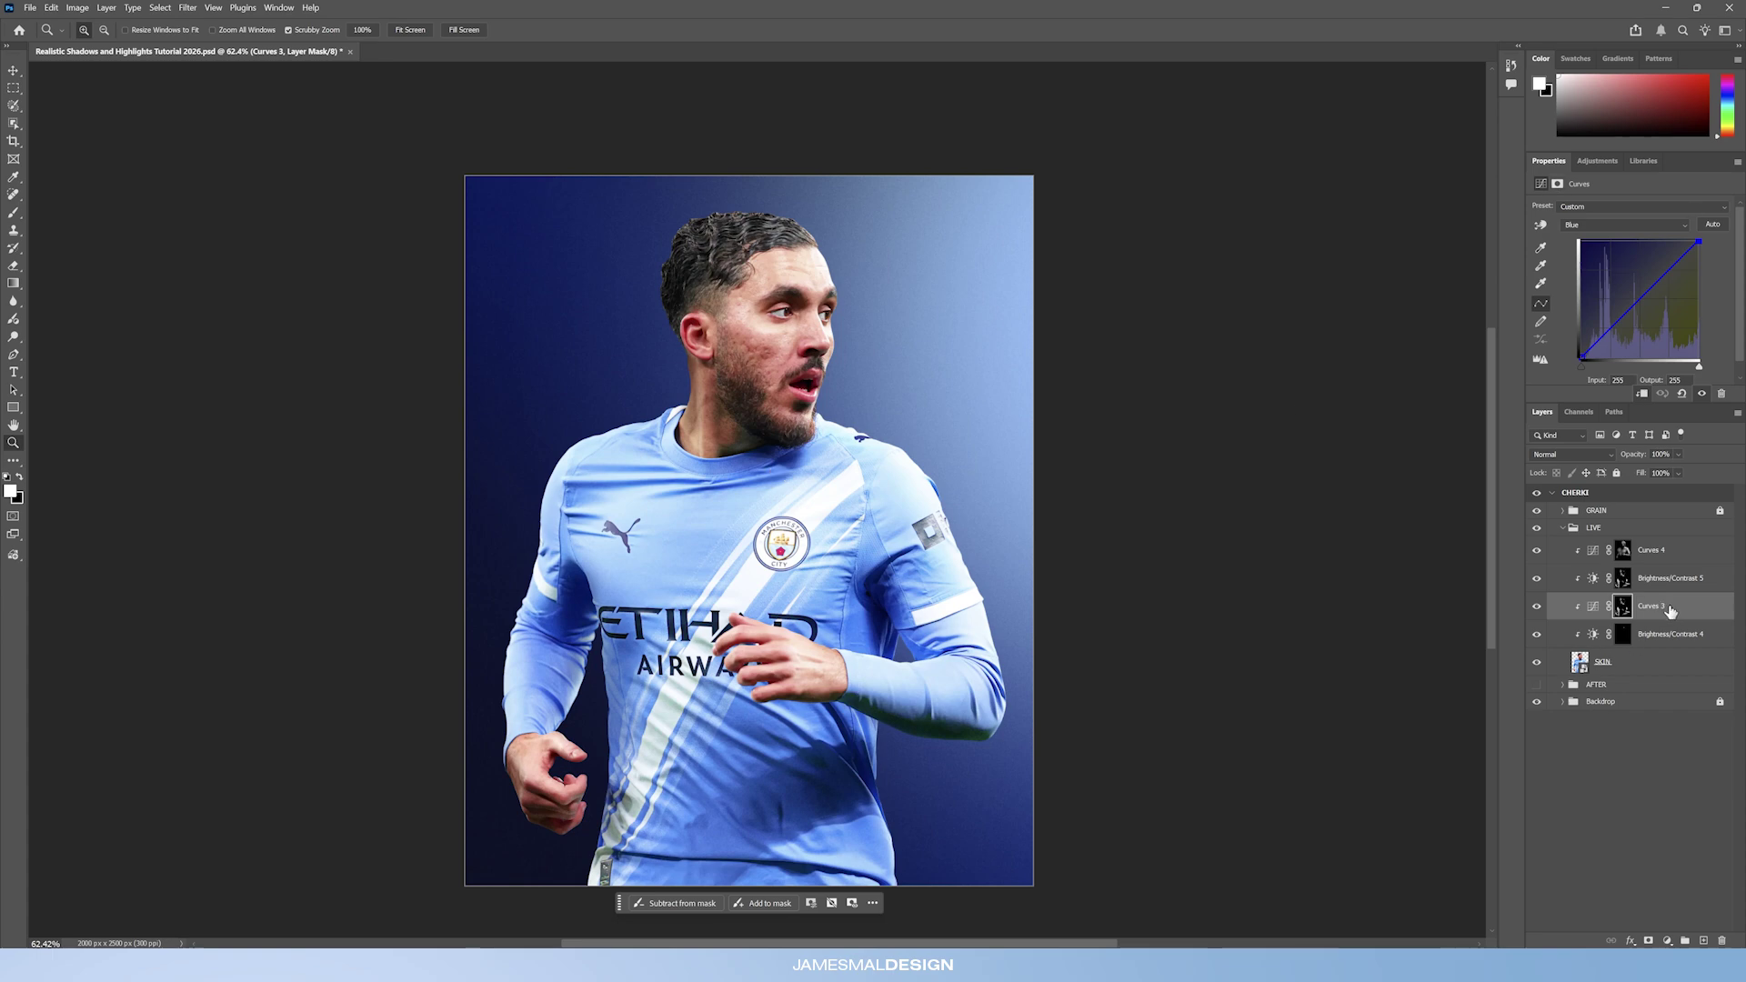
Compare the image with and without the Curves 3 shadow layer.
left_click(1541, 606)
left_click(1541, 606)
left_click(1541, 606)
left_click(1541, 607)
Add a clipped Brightness/Contrast layer above Curves 4 and replace its mask with a copy of the Curves 4 mask.
left_click(1670, 587)
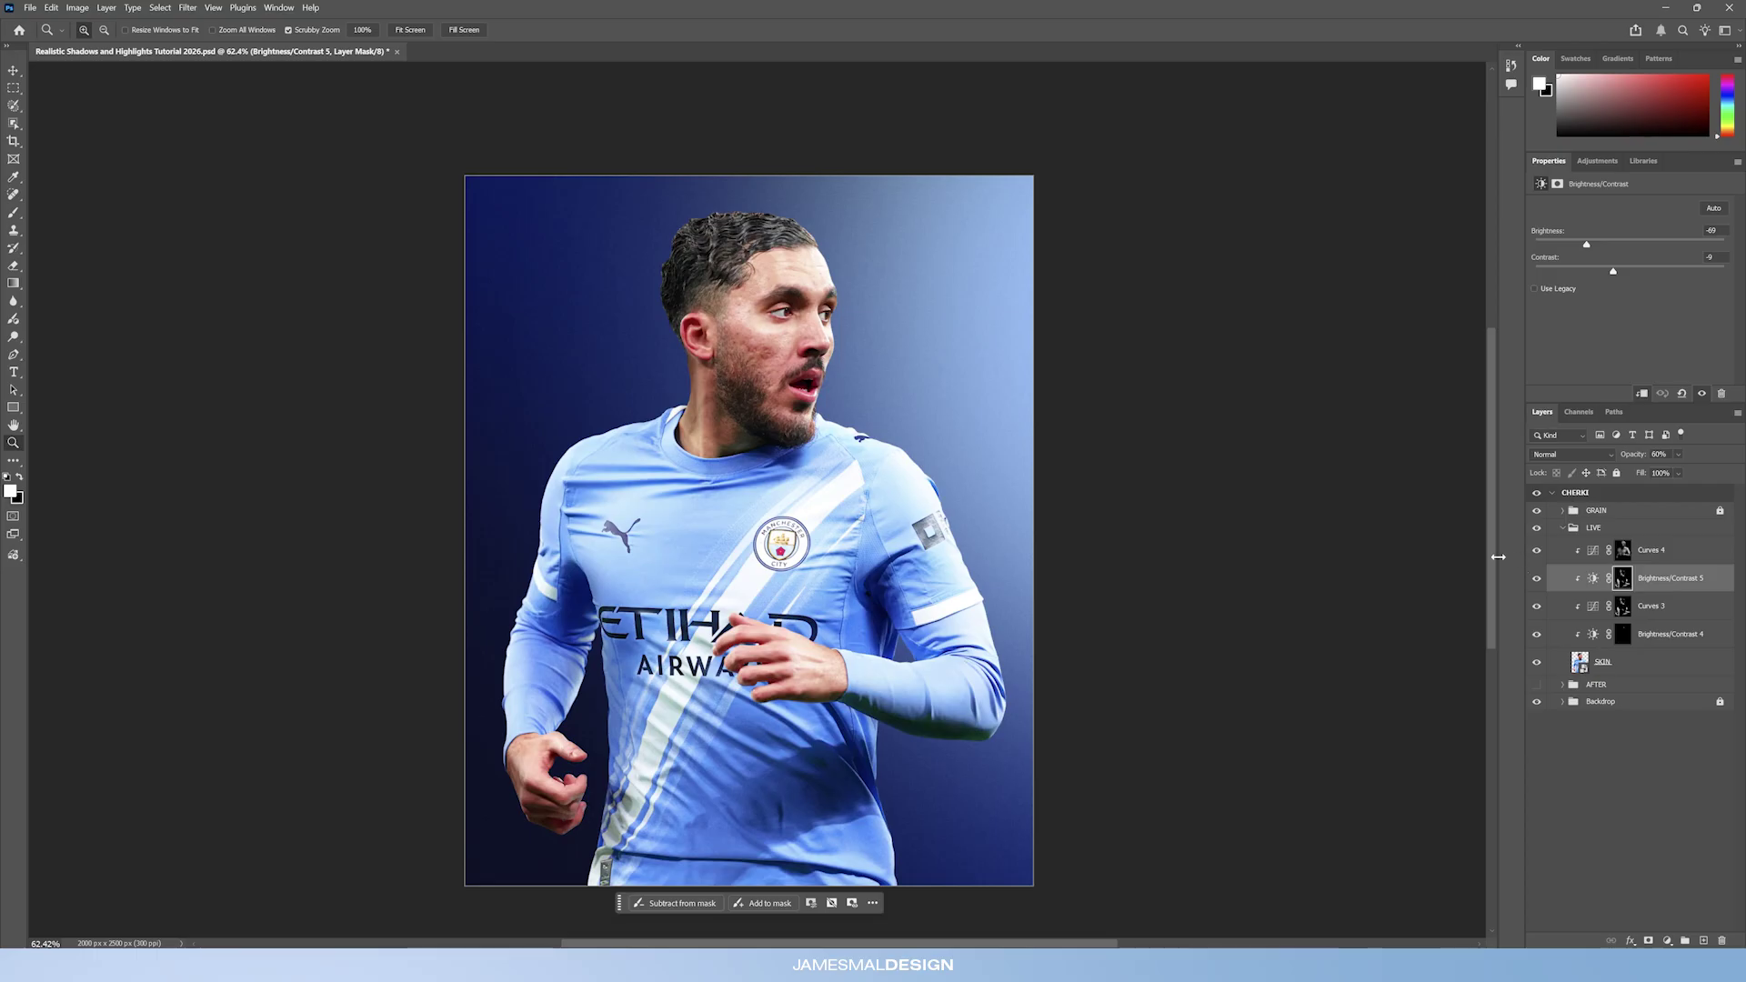
left_click(1701, 557)
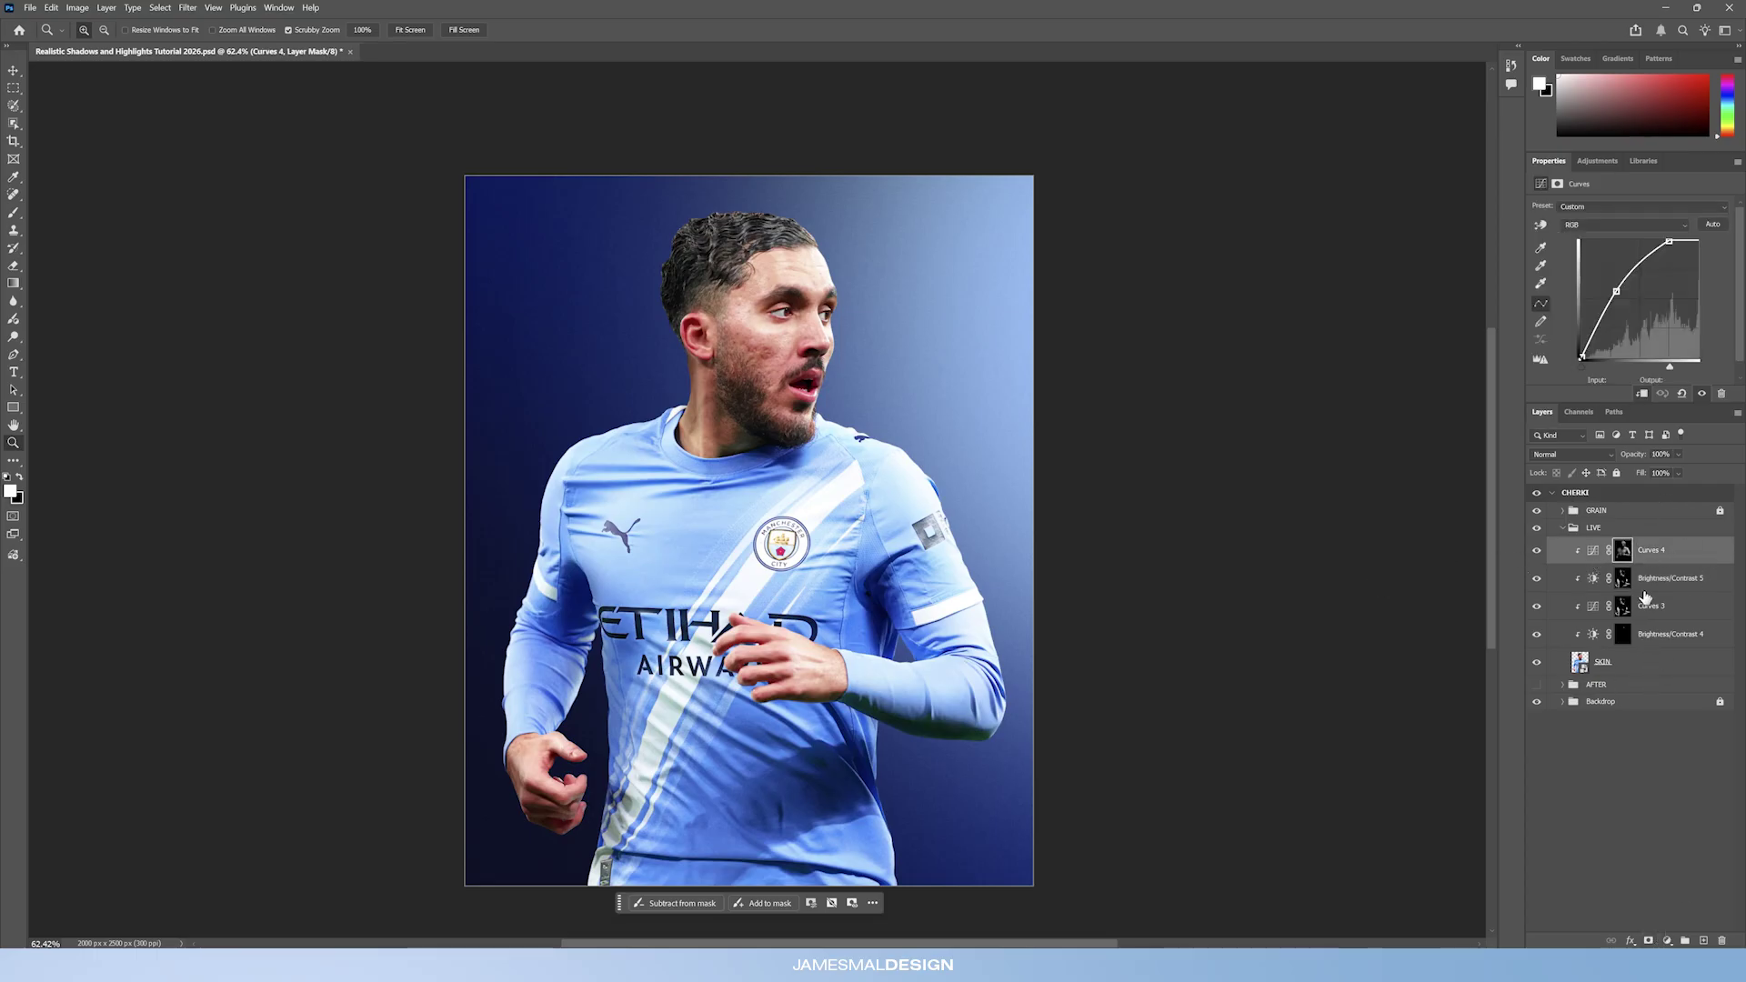
left_click(1667, 940)
left_click(1677, 702)
left_click(1661, 564, "alt")
scroll(914, 416, "up", 1)
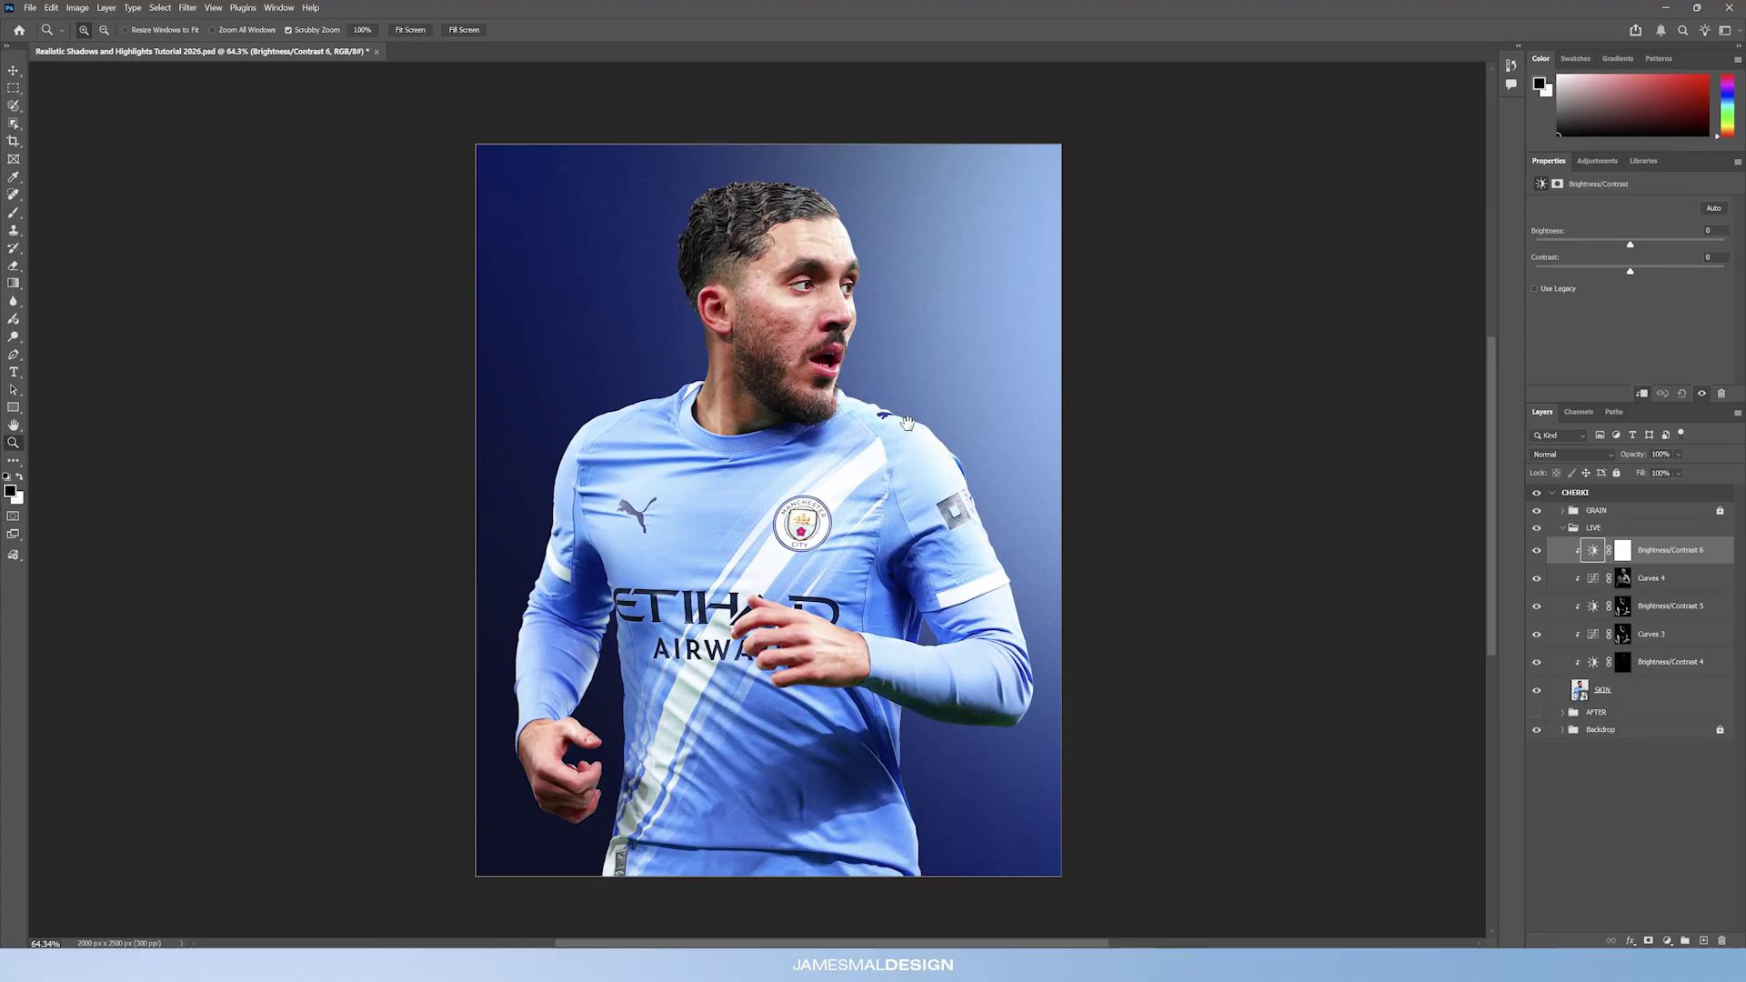
left_click_drag(1620, 583, 1624, 551)
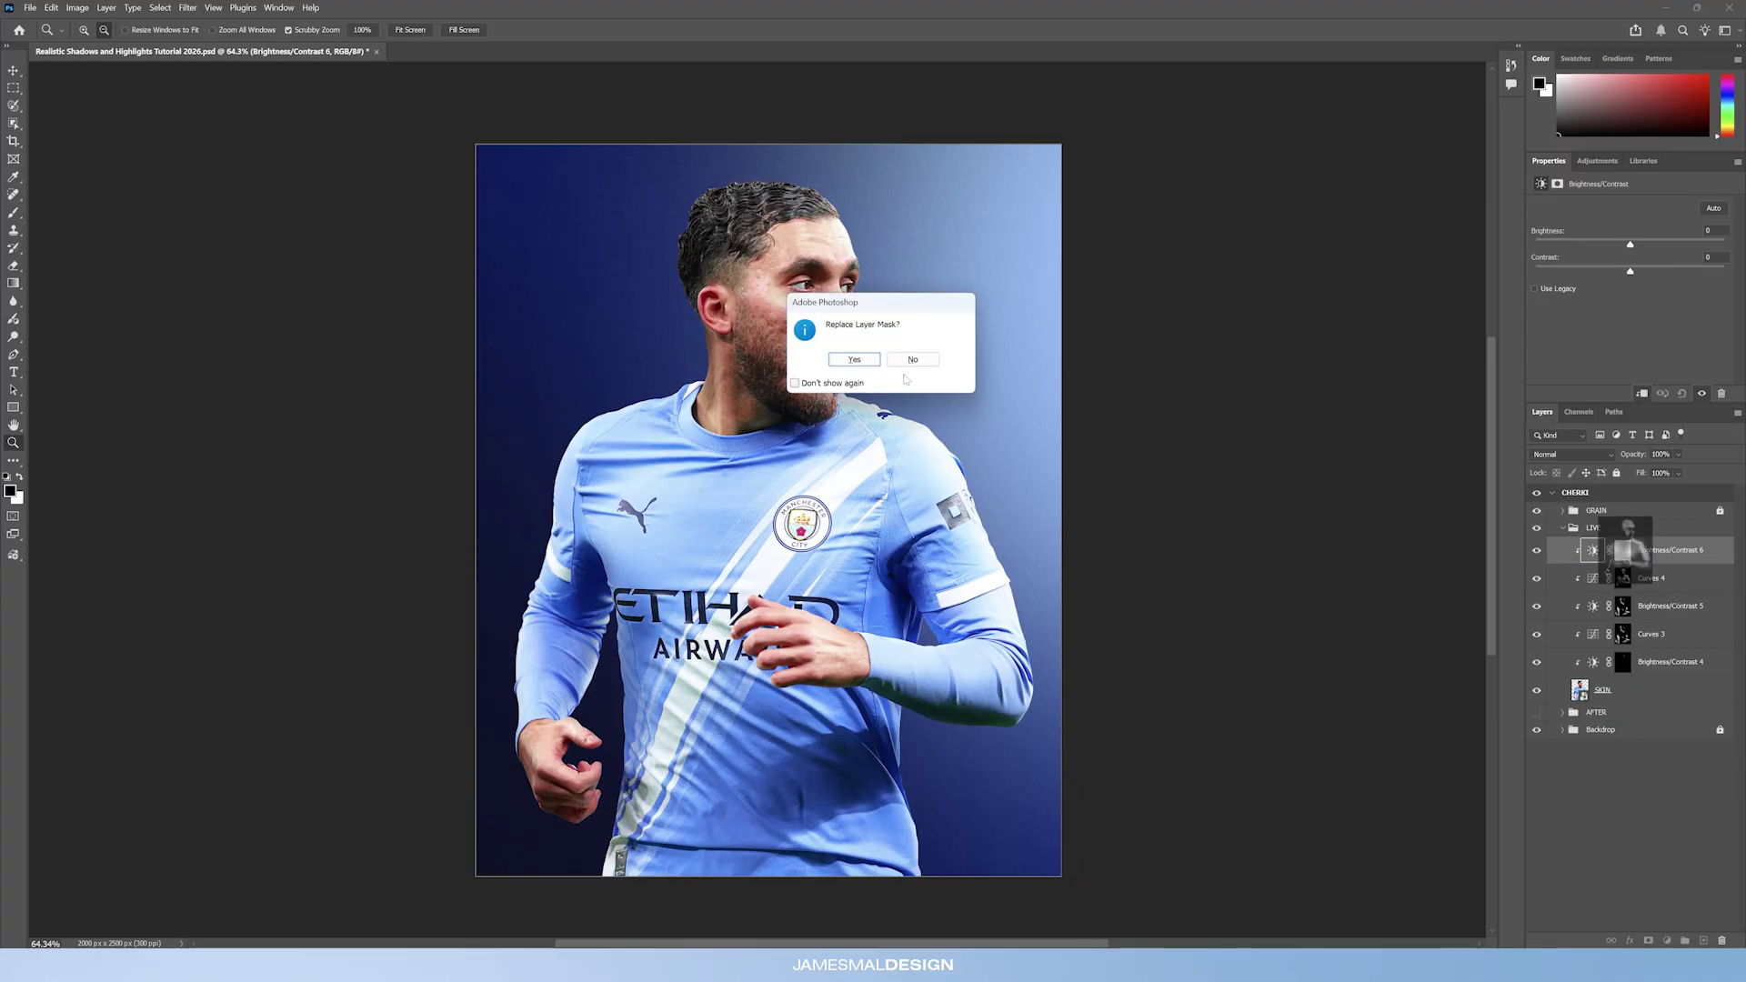
left_click(854, 358)
Set the highlight Brightness/Contrast layer to brightness 9 and contrast 3, and compare its effect.
left_click(1592, 551)
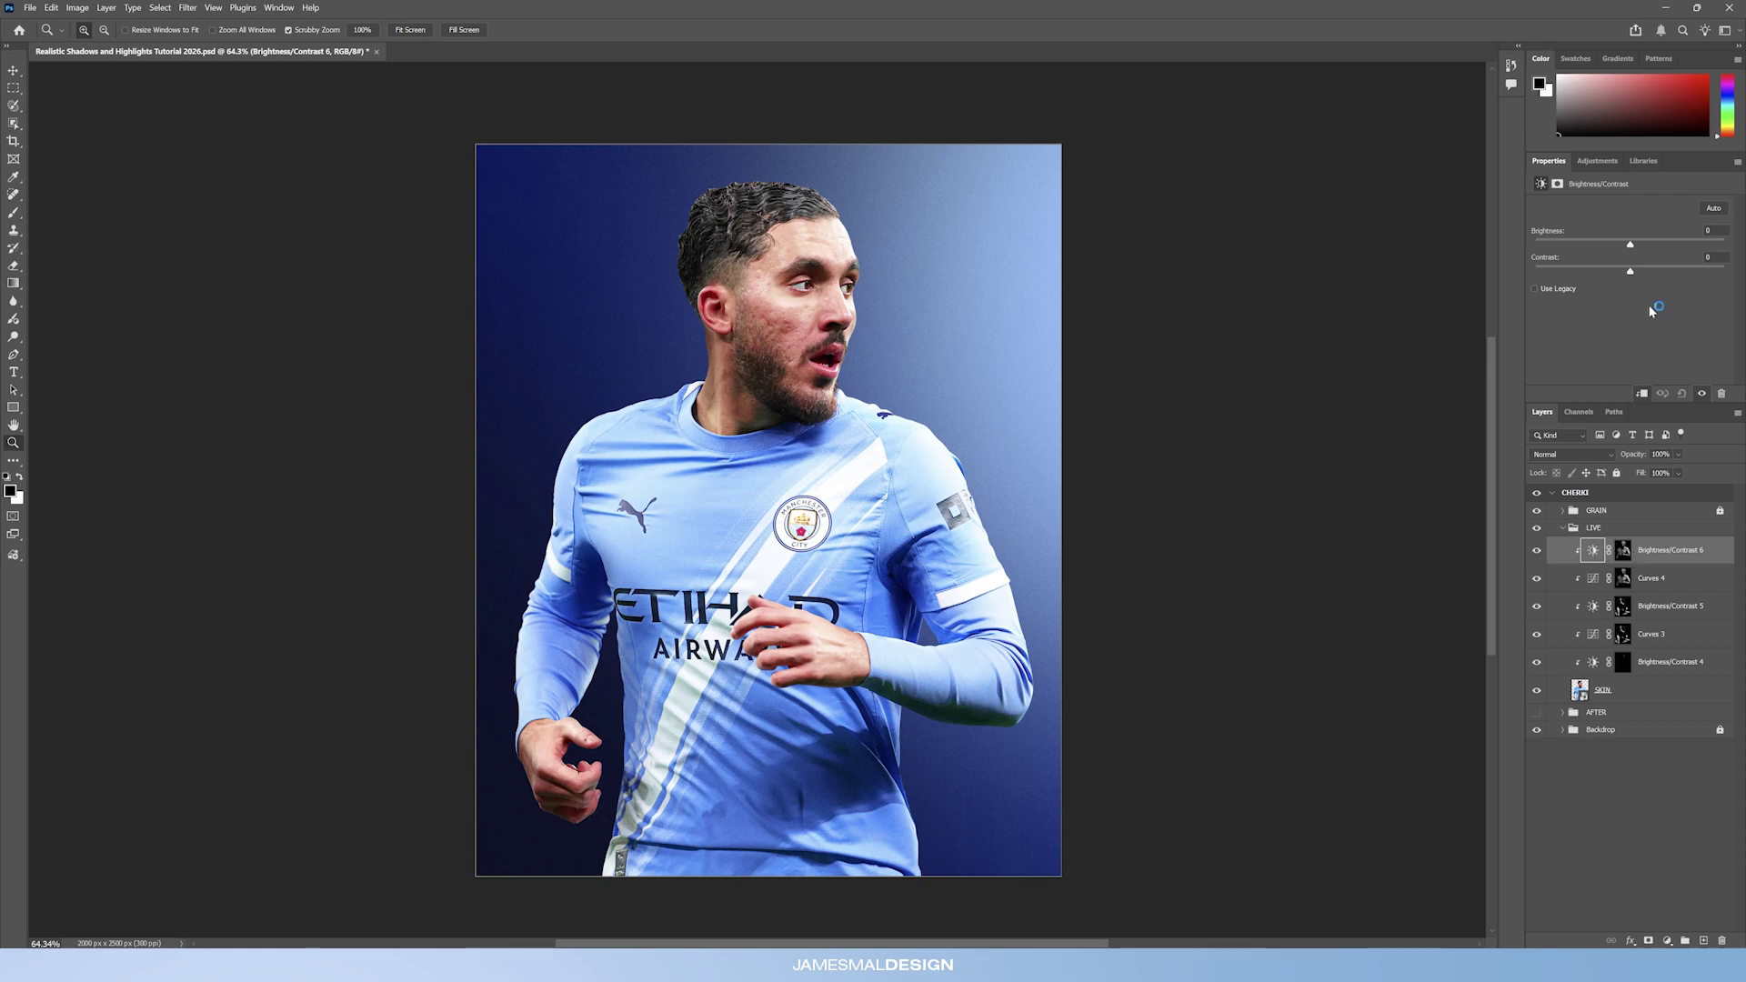
mouse_move(1631, 247)
left_mouse_down()
mouse_move(1683, 248)
mouse_move(1599, 269)
mouse_move(1670, 269)
mouse_move(1635, 270)
mouse_move(1631, 247)
left_mouse_up()
left_click(1537, 550)
left_click(1537, 550)
left_click(1538, 551)
left_click(1538, 550)
left_click(1537, 550)
left_click(1537, 550)
Examine the face up close and the whole figure with and without the Brightness/Contrast 6 layer.
left_click_drag(838, 193, 870, 187)
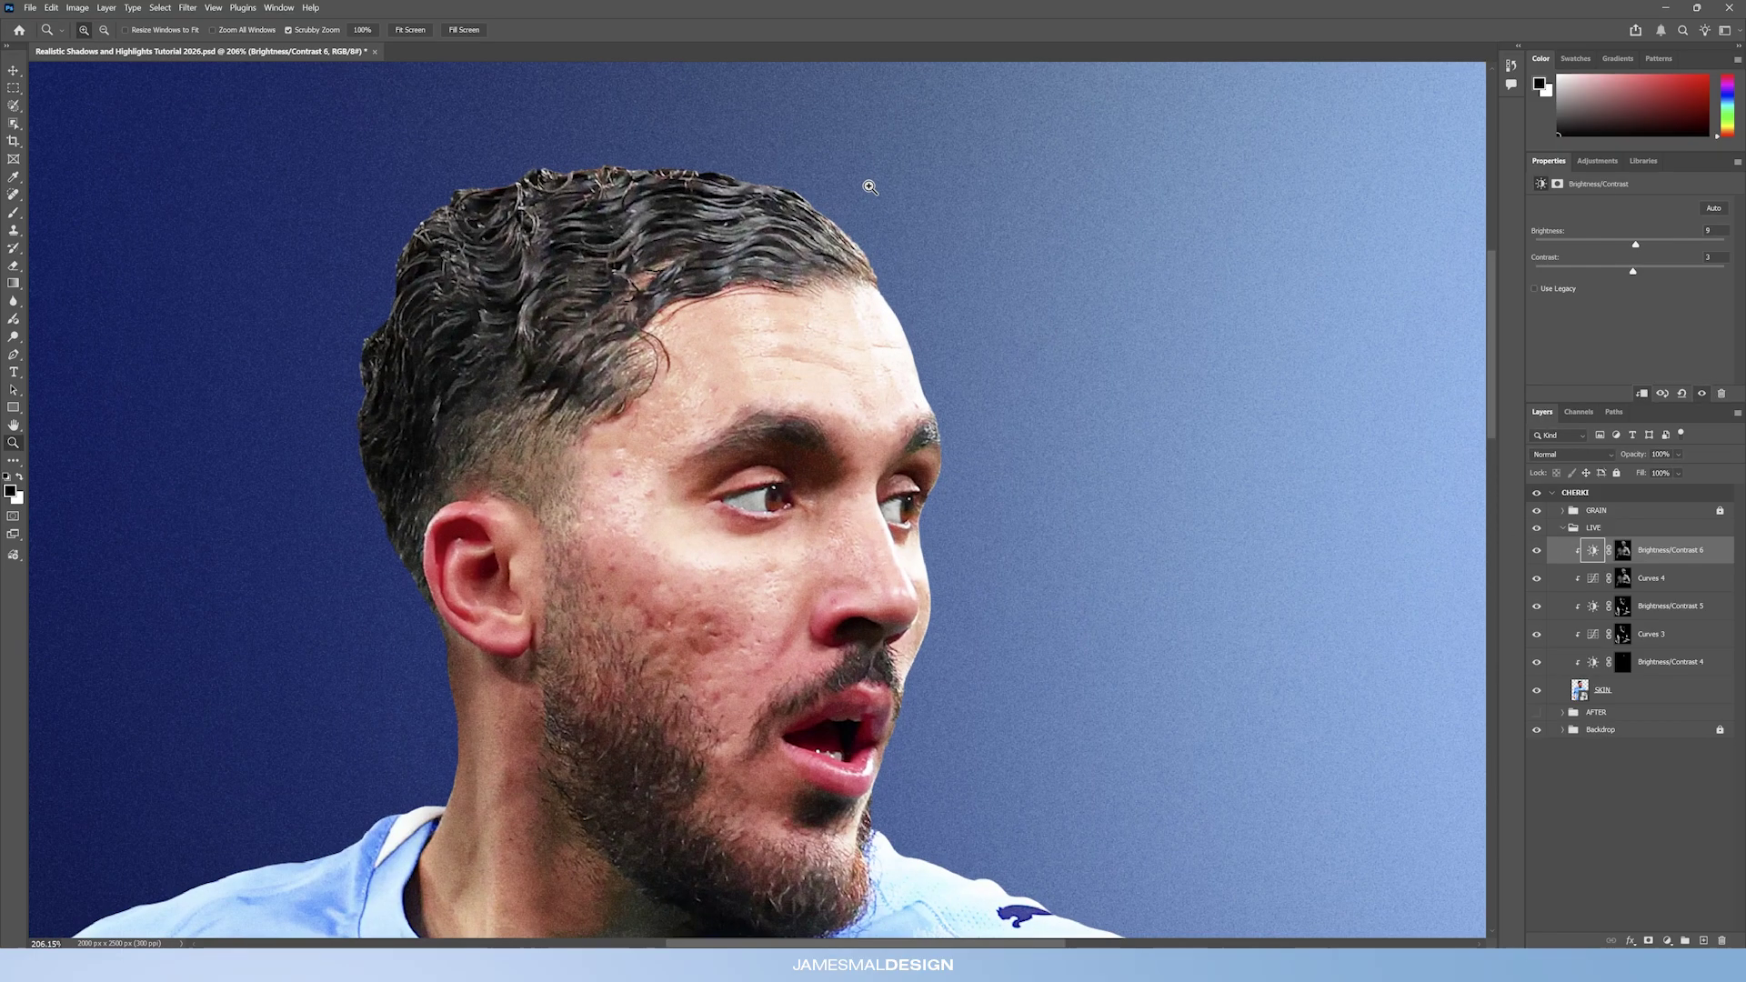
left_click(1537, 550)
left_click(1537, 551)
left_click(1537, 550)
left_click(1537, 550)
left_click(1537, 551)
left_click(1537, 551)
left_click_drag(869, 500, 915, 364)
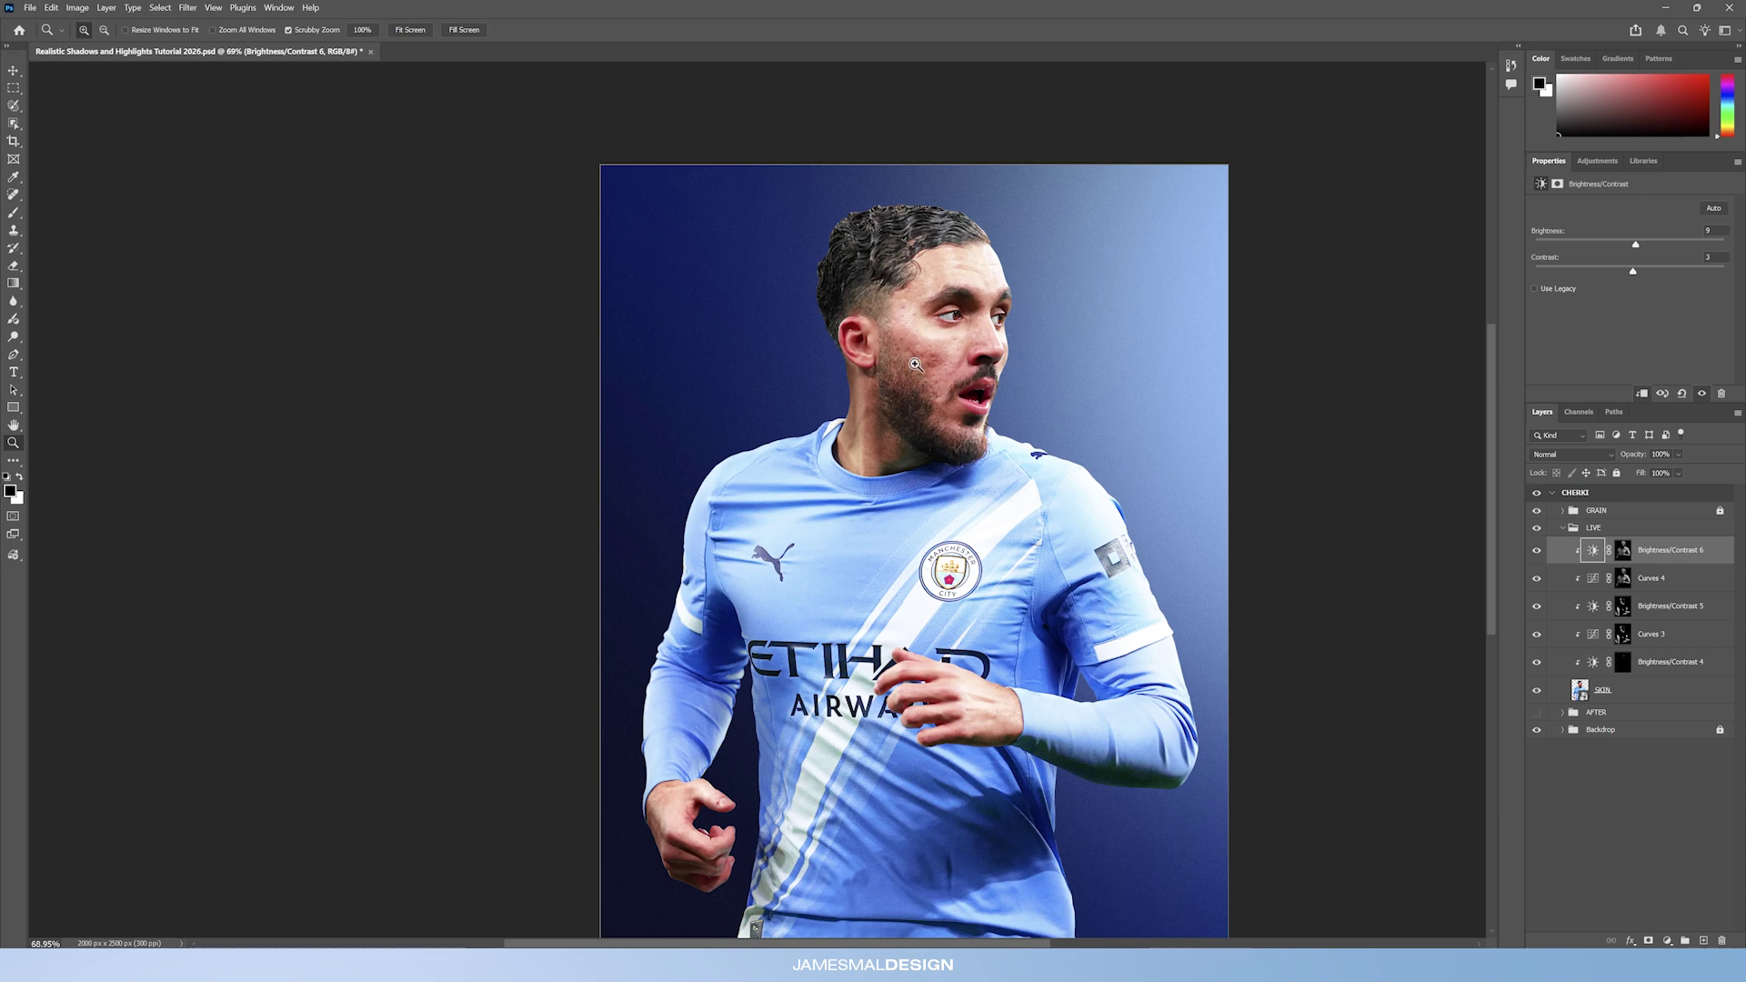
scroll(915, 364, "down", 2)
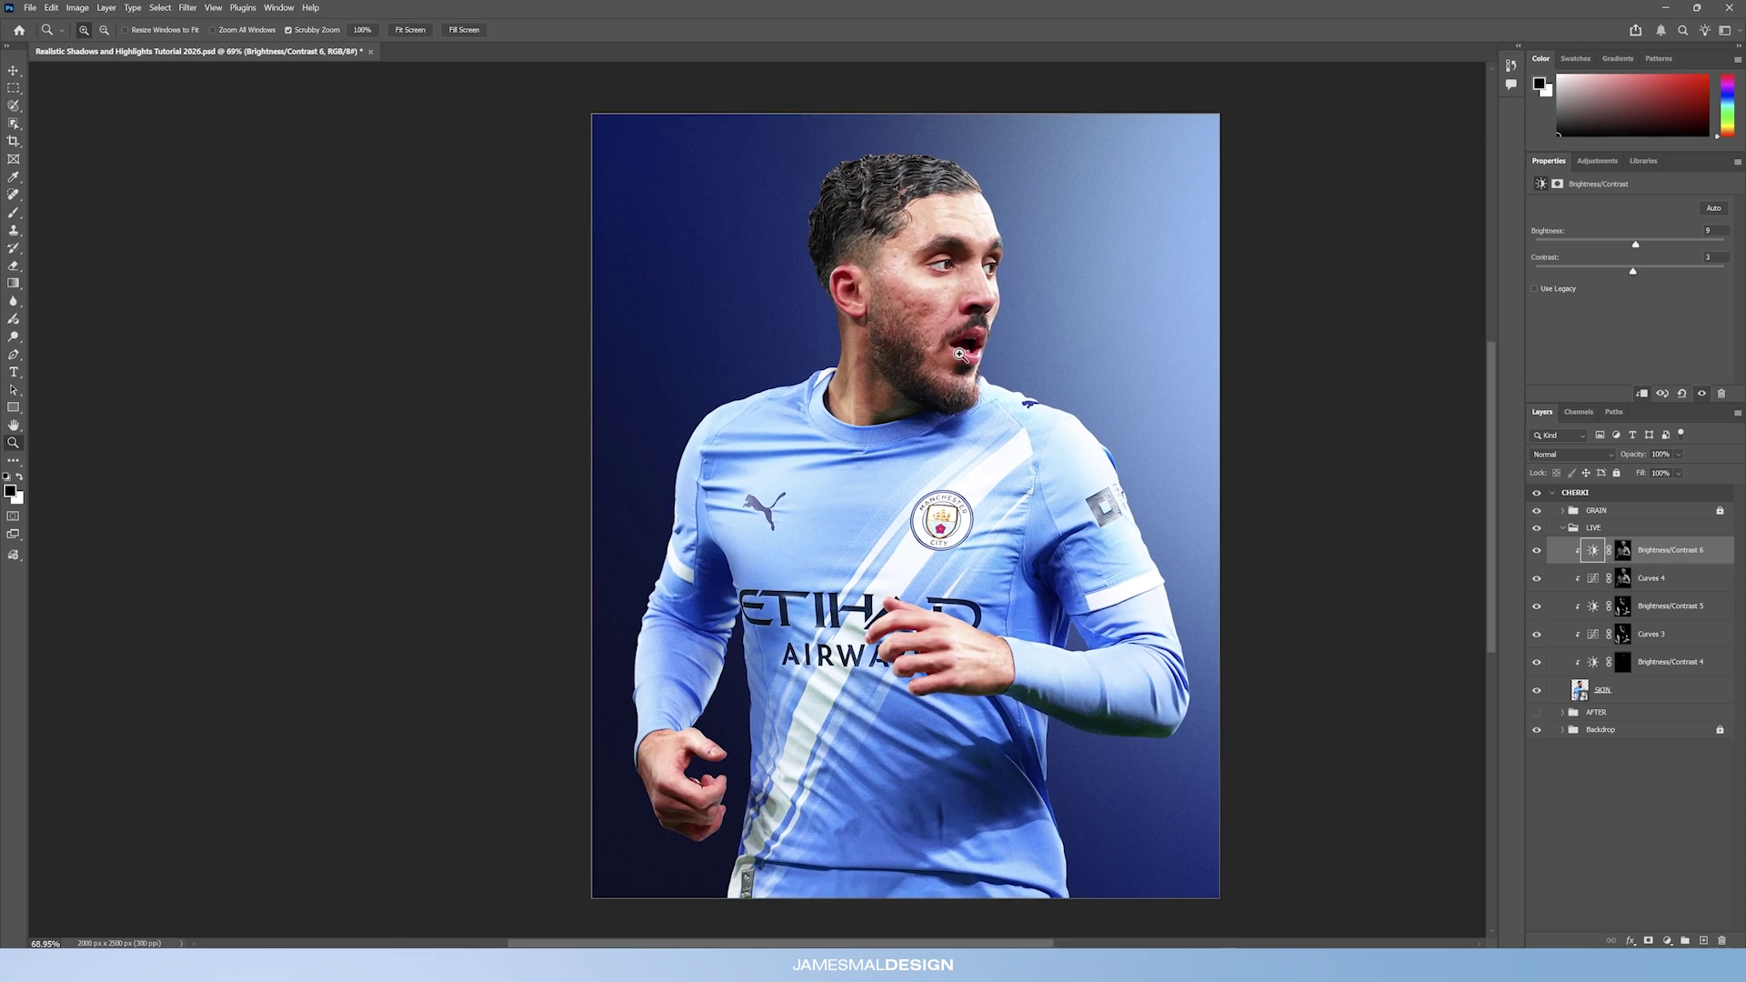
scroll(959, 353, "right", 2)
left_click(1538, 550)
left_click(1536, 551)
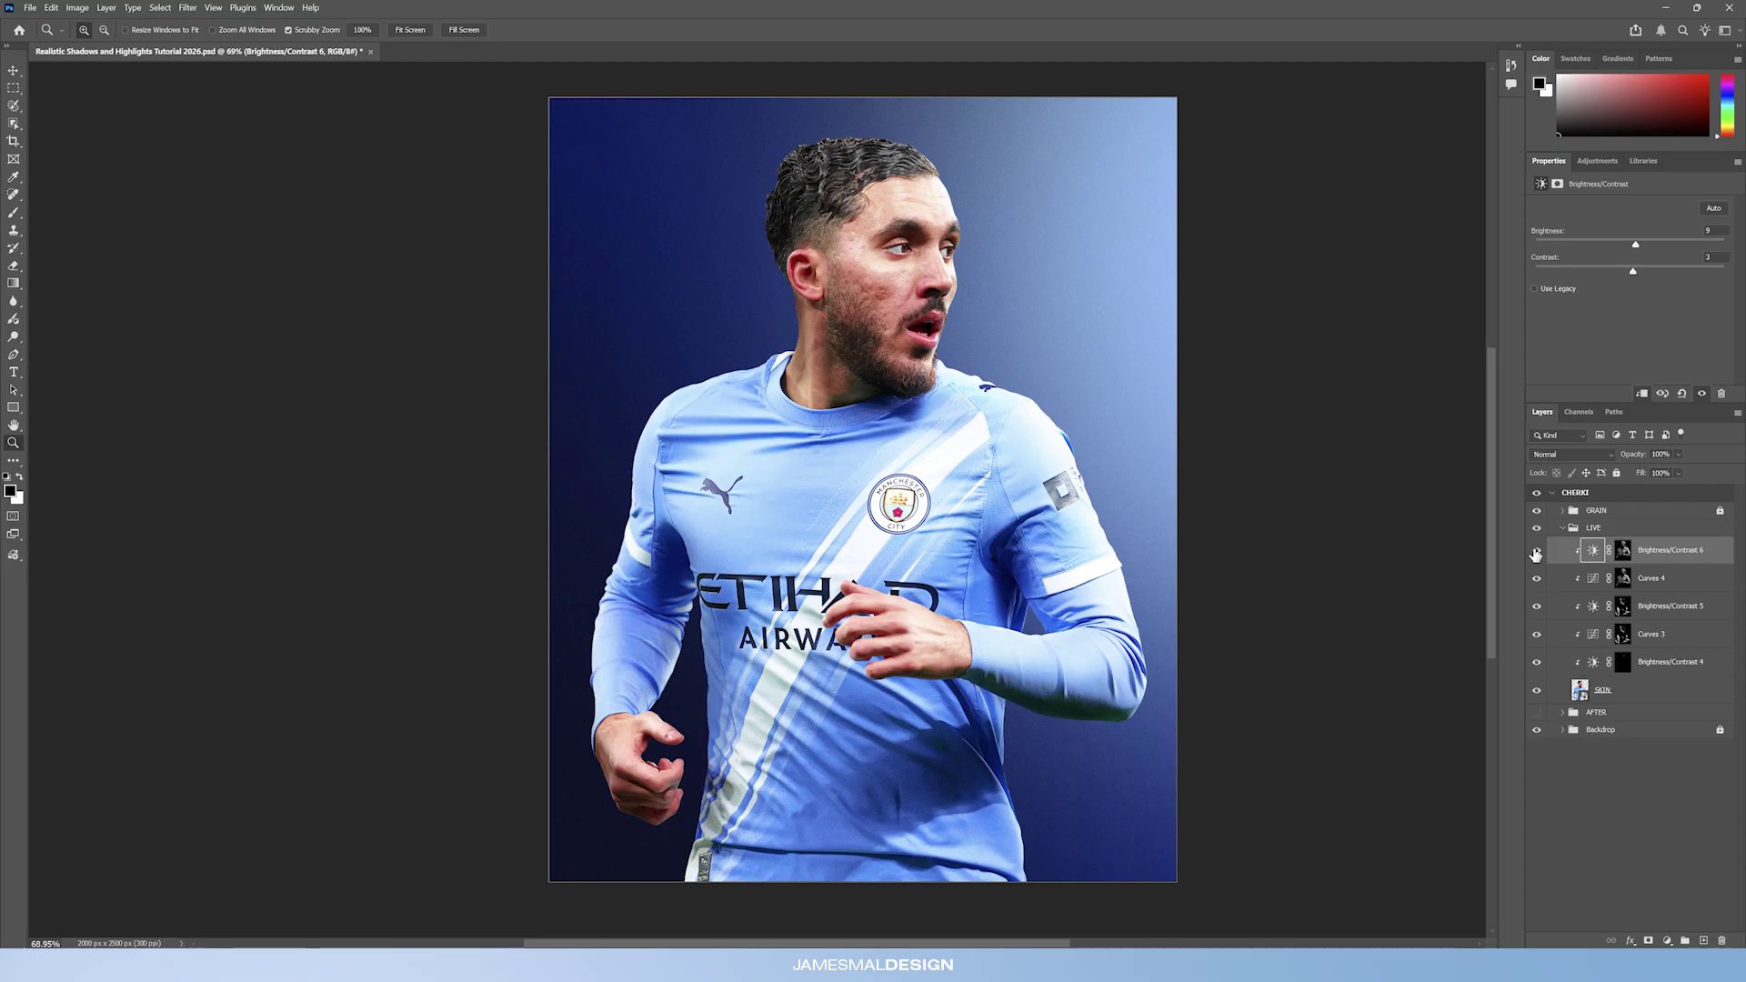
Add a Hue/Saturation adjustment layer above Brightness/Contrast 6 and clip it to the player cutout.
left_click(1677, 945)
left_click(1672, 763)
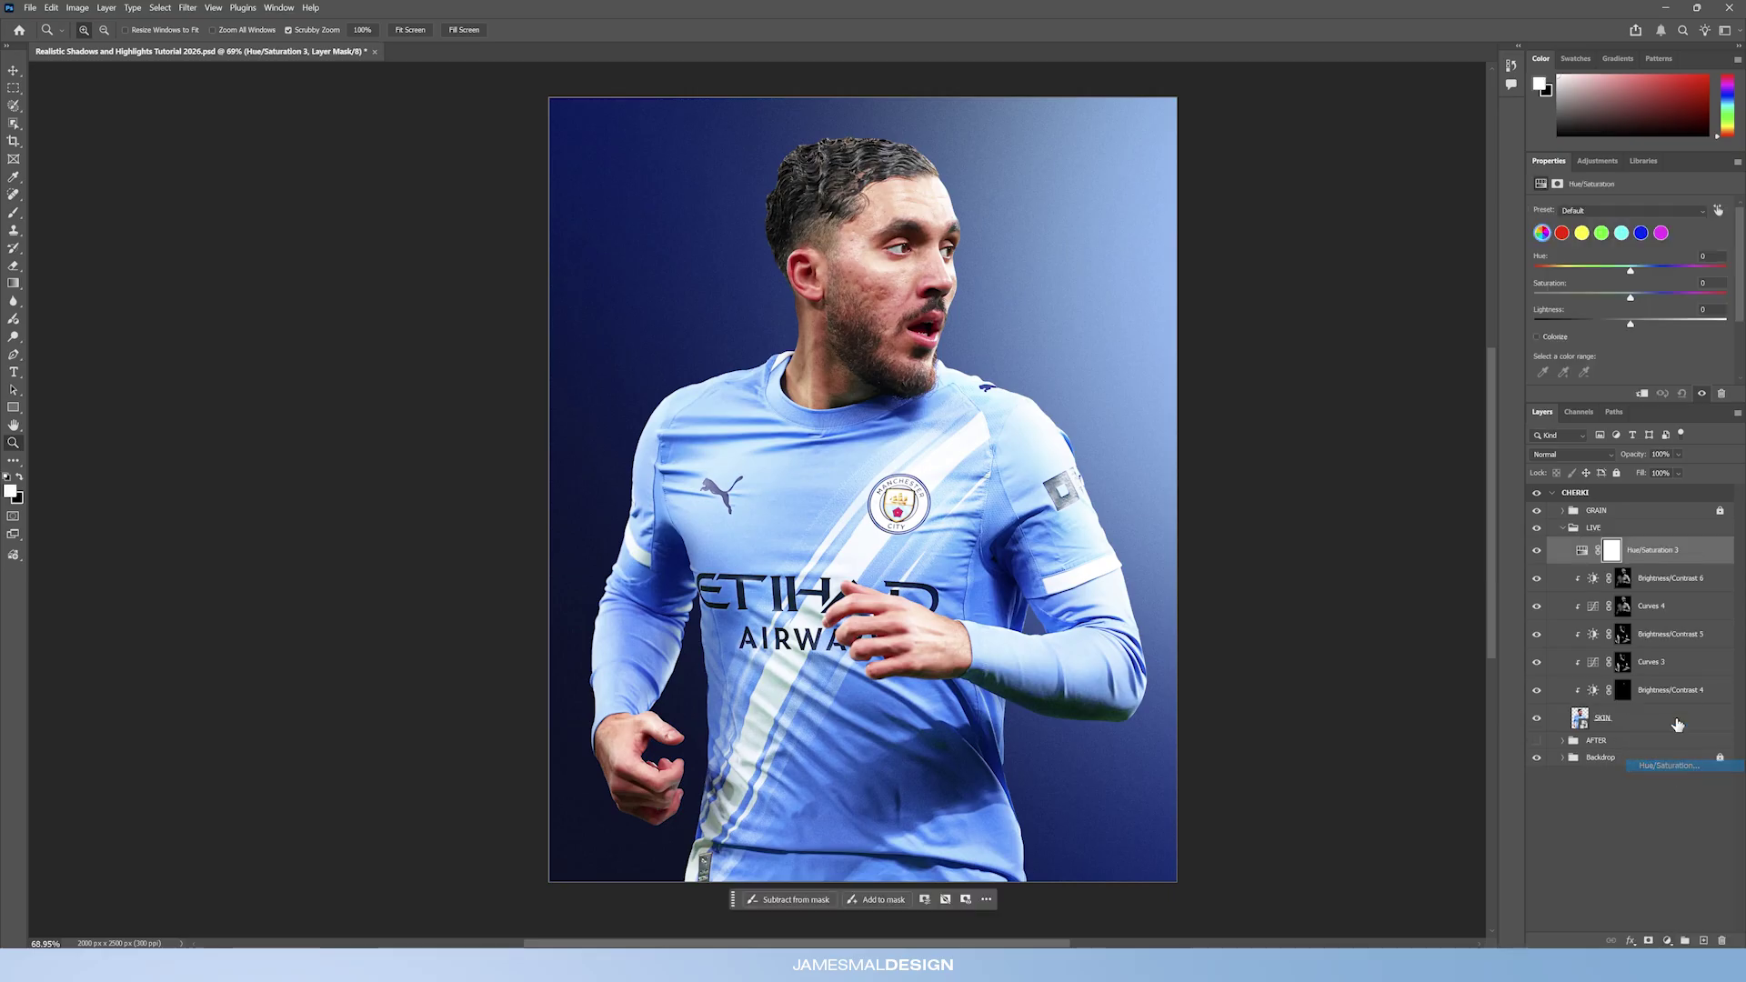
left_click(1670, 565, "alt")
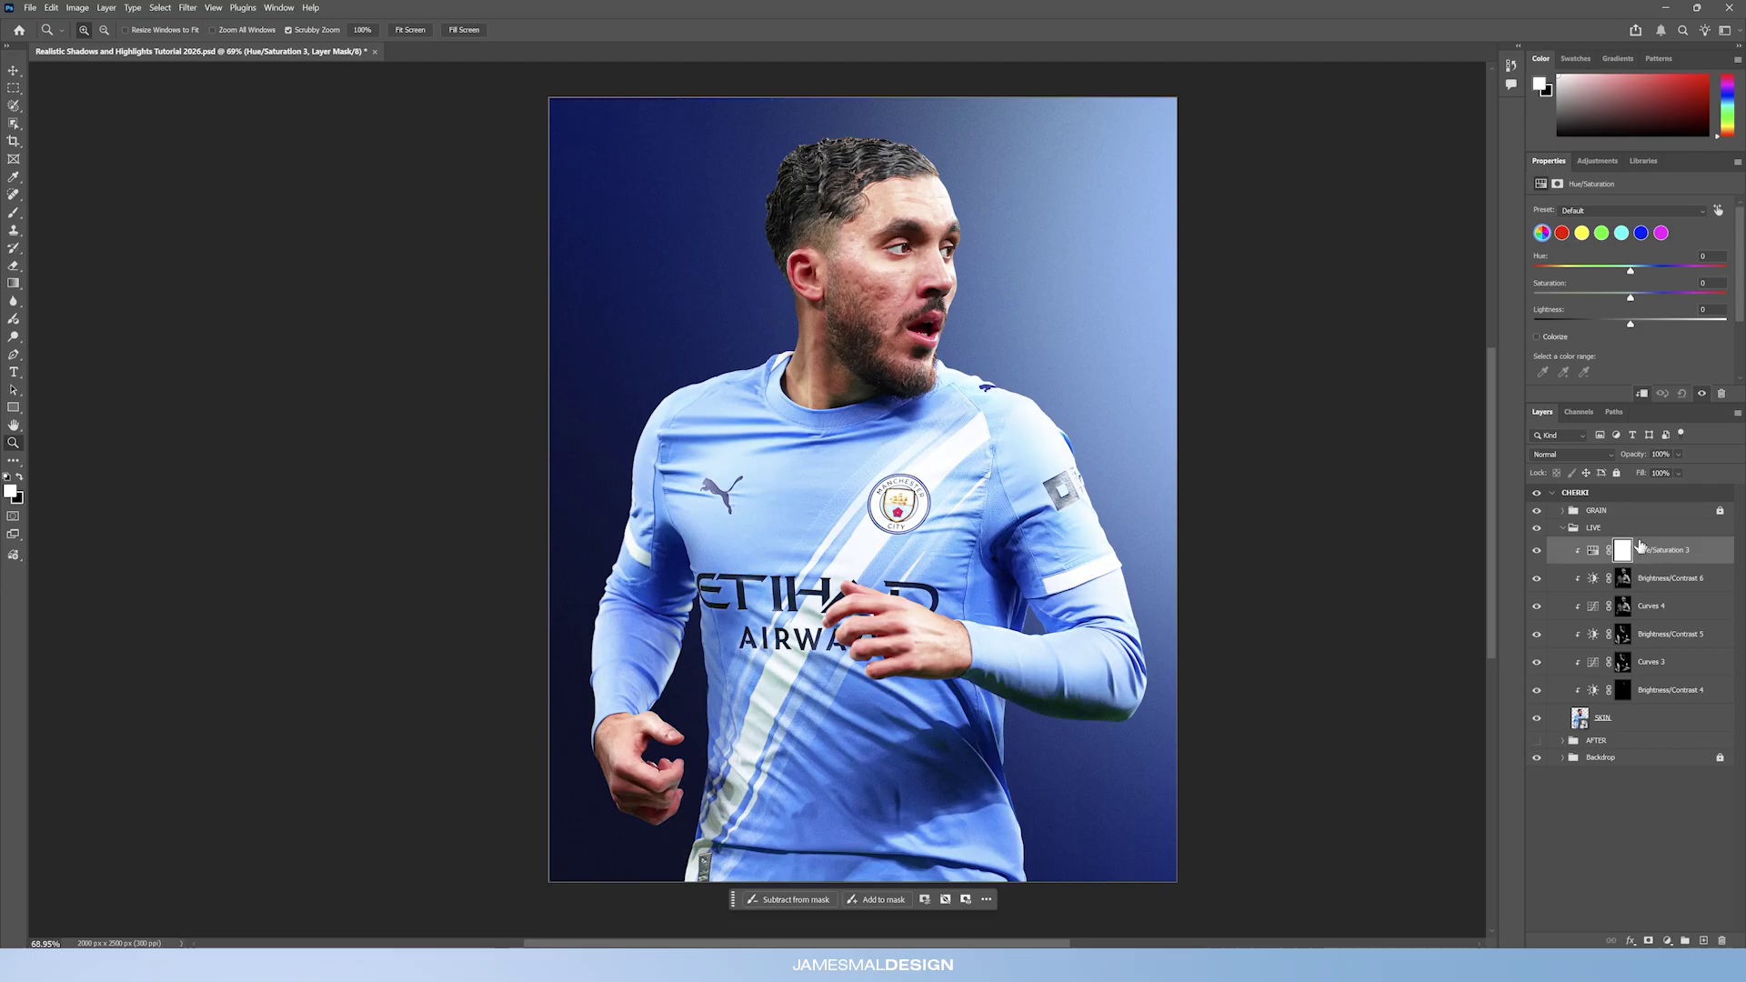
Colorize the Hue/Saturation 3 layer with a blue hue of about 216, saturation 70 and lightness +55.
left_click(1537, 336)
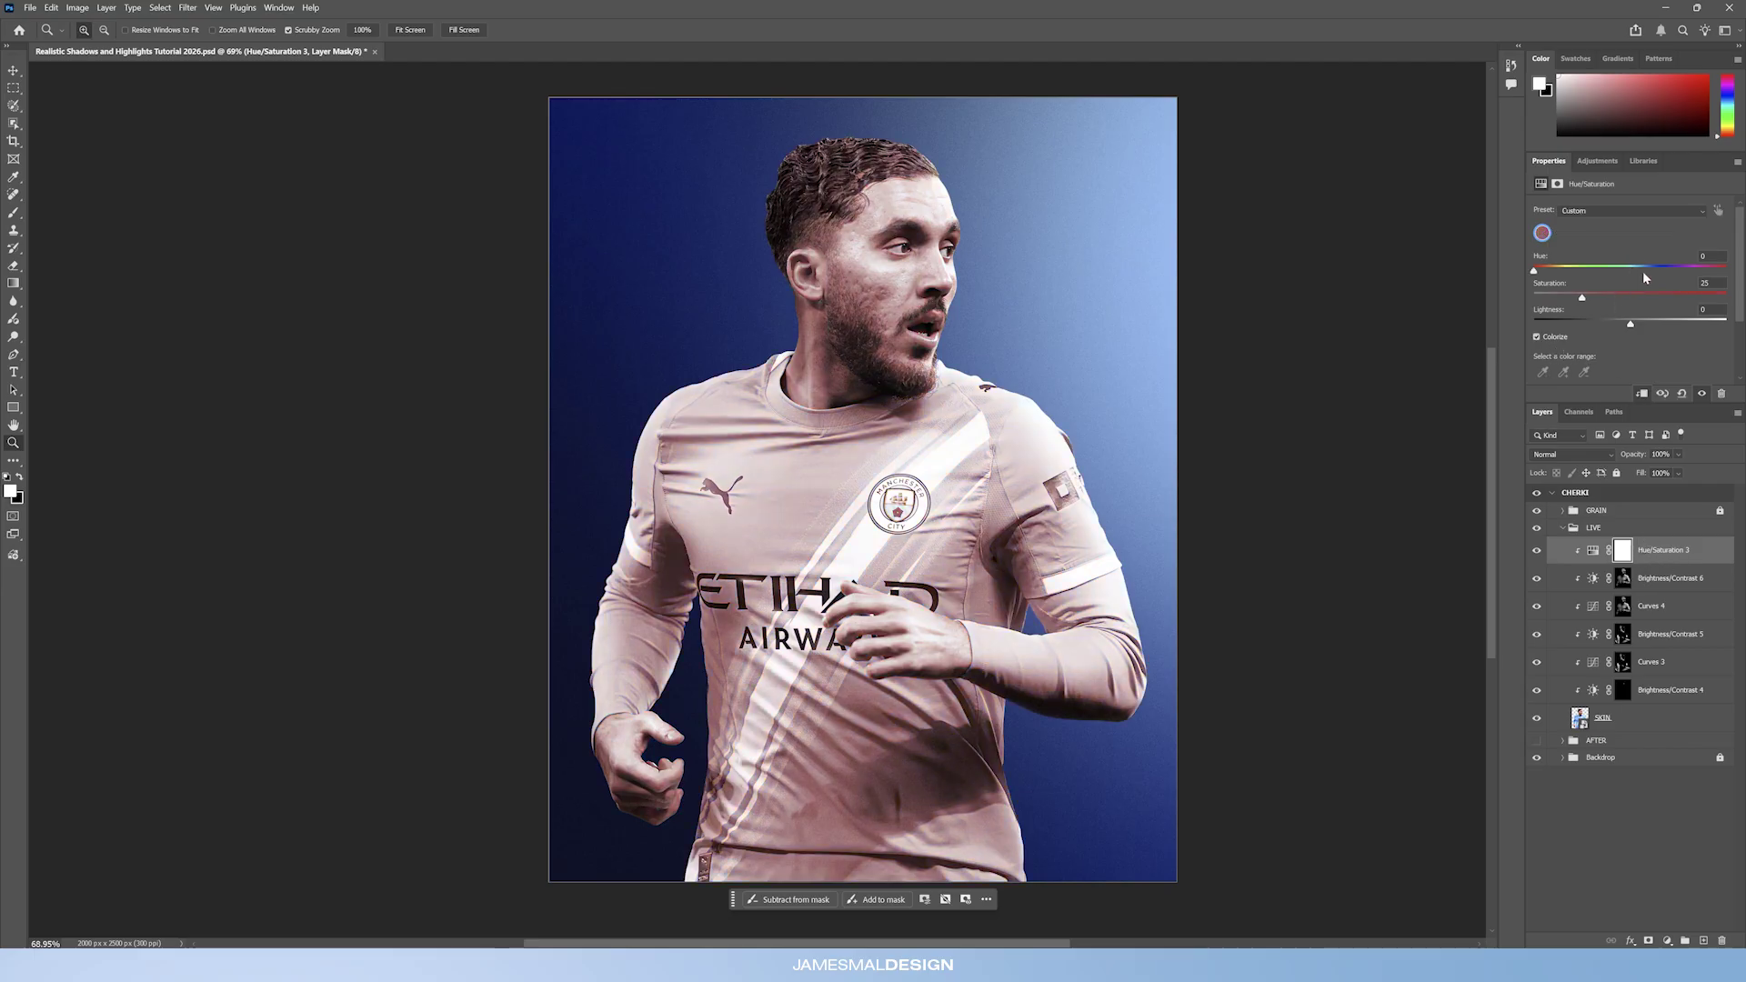
mouse_move(1641, 269)
left_mouse_down()
mouse_move(1662, 264)
mouse_move(1650, 272)
left_mouse_up()
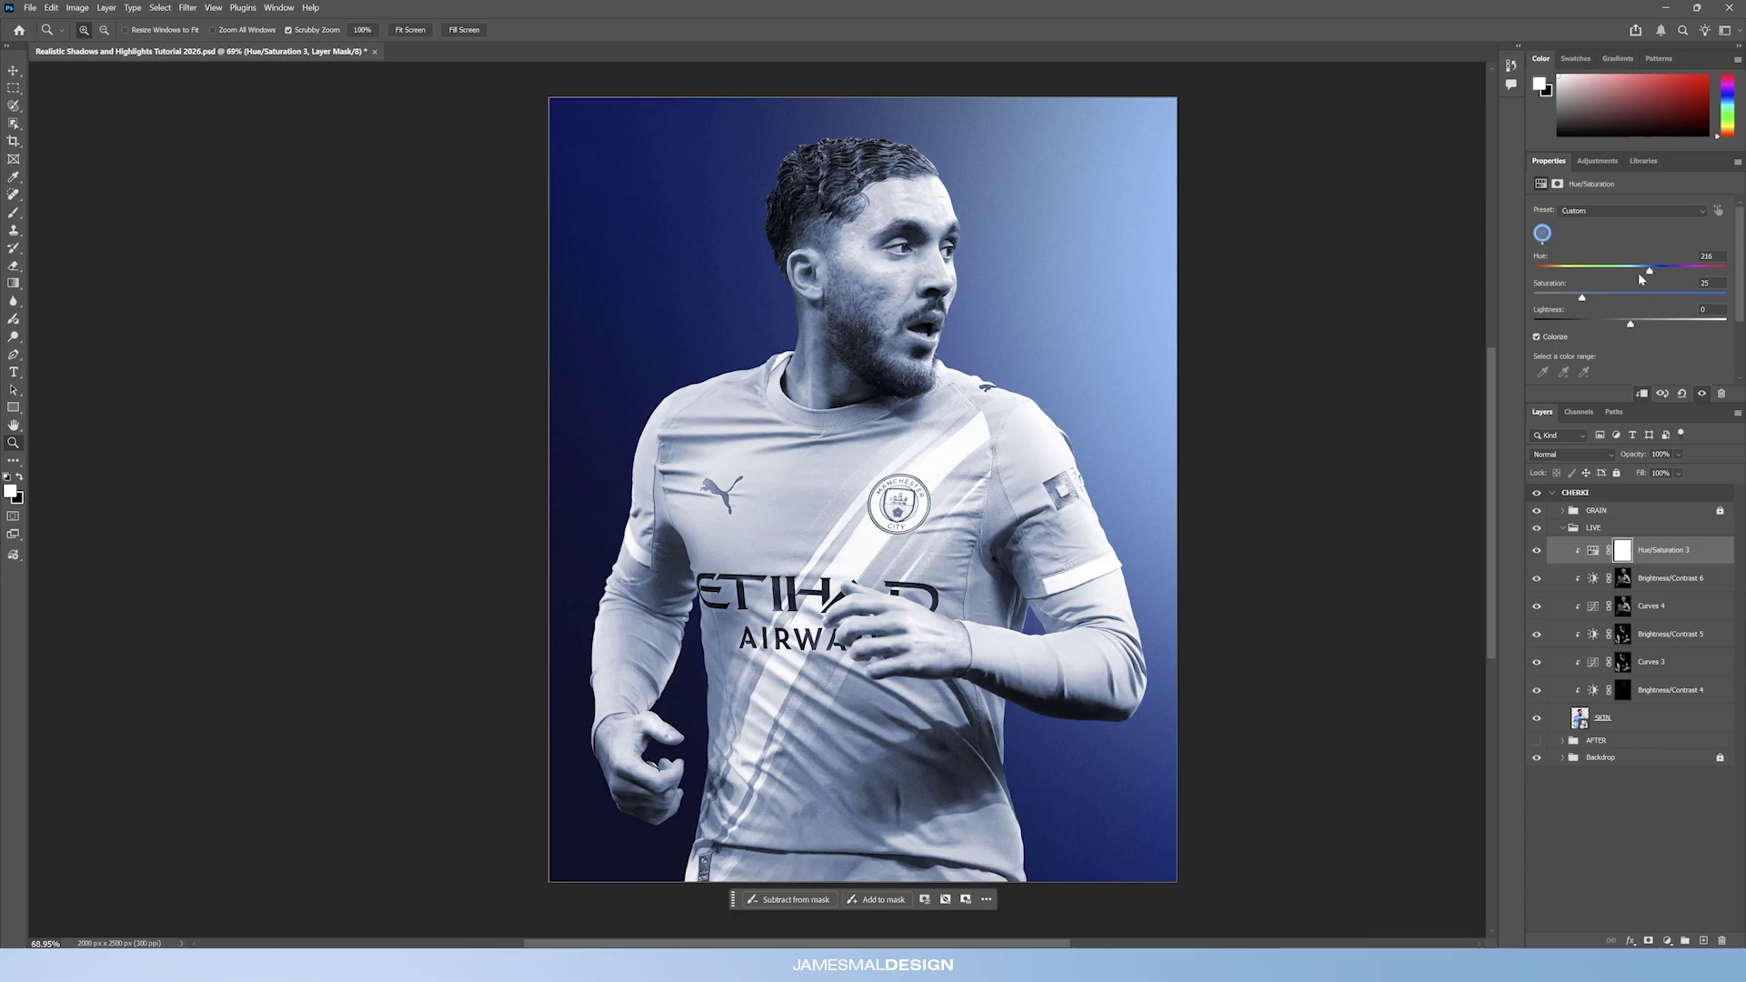
left_click_drag(1631, 297, 1653, 296)
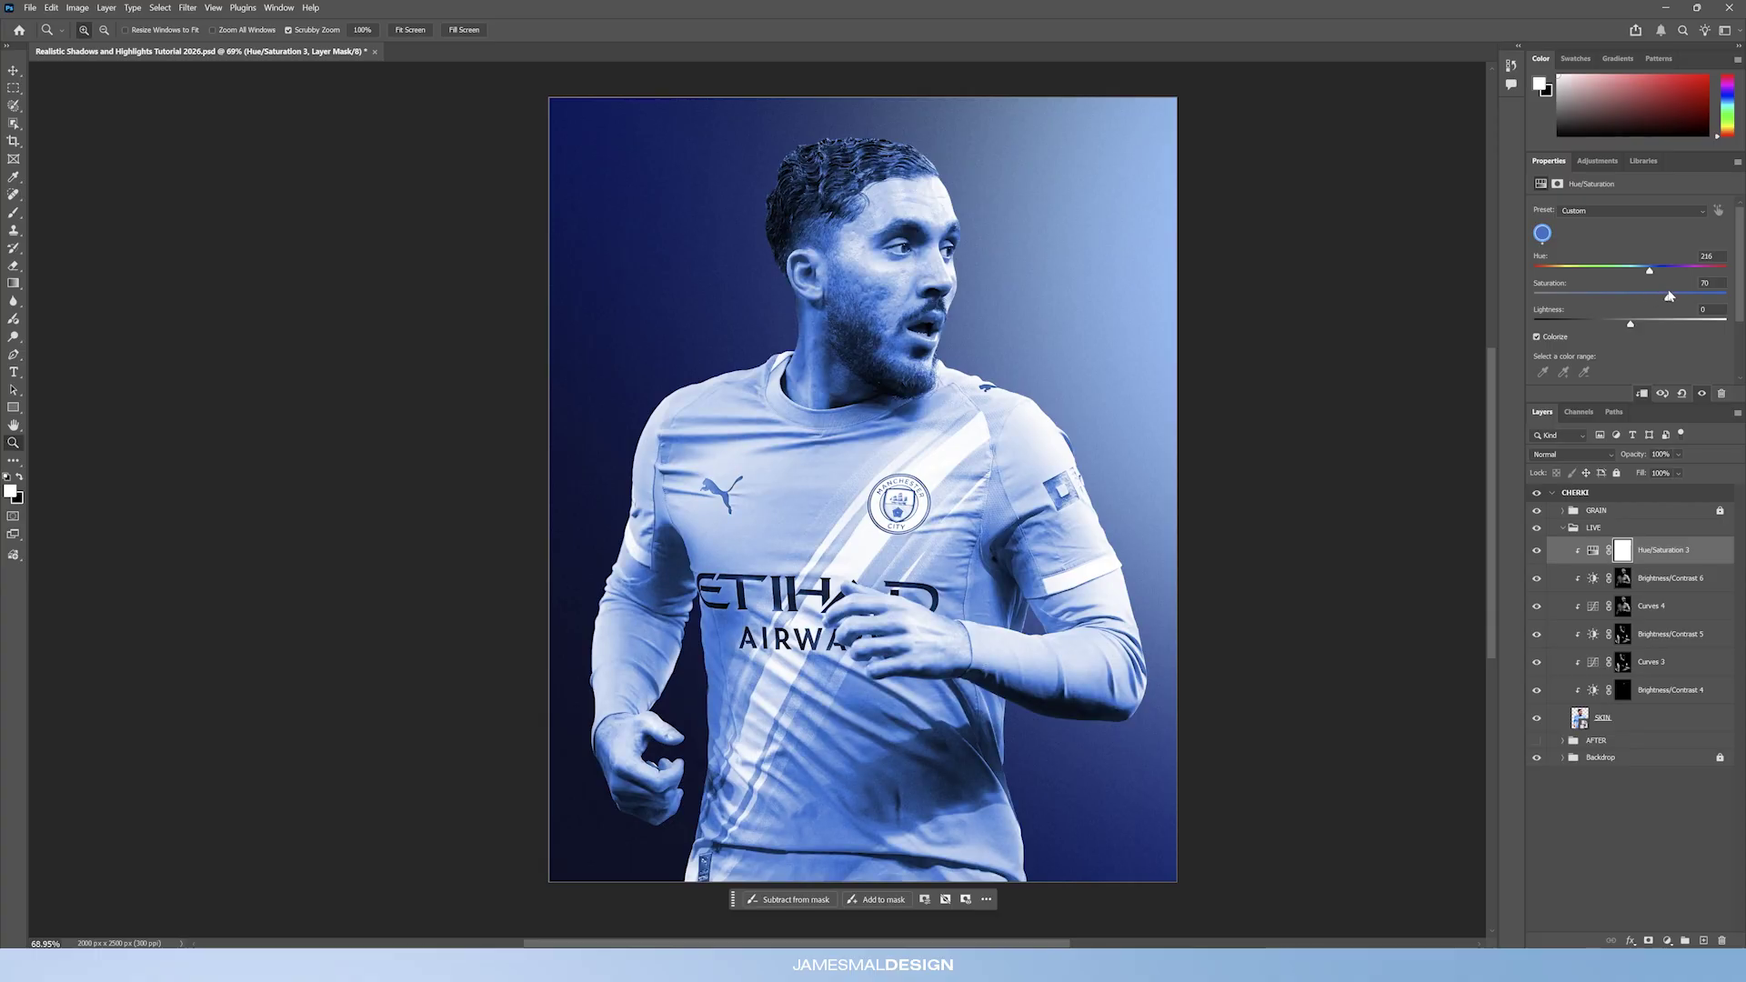
left_click_drag(1635, 325, 1684, 325)
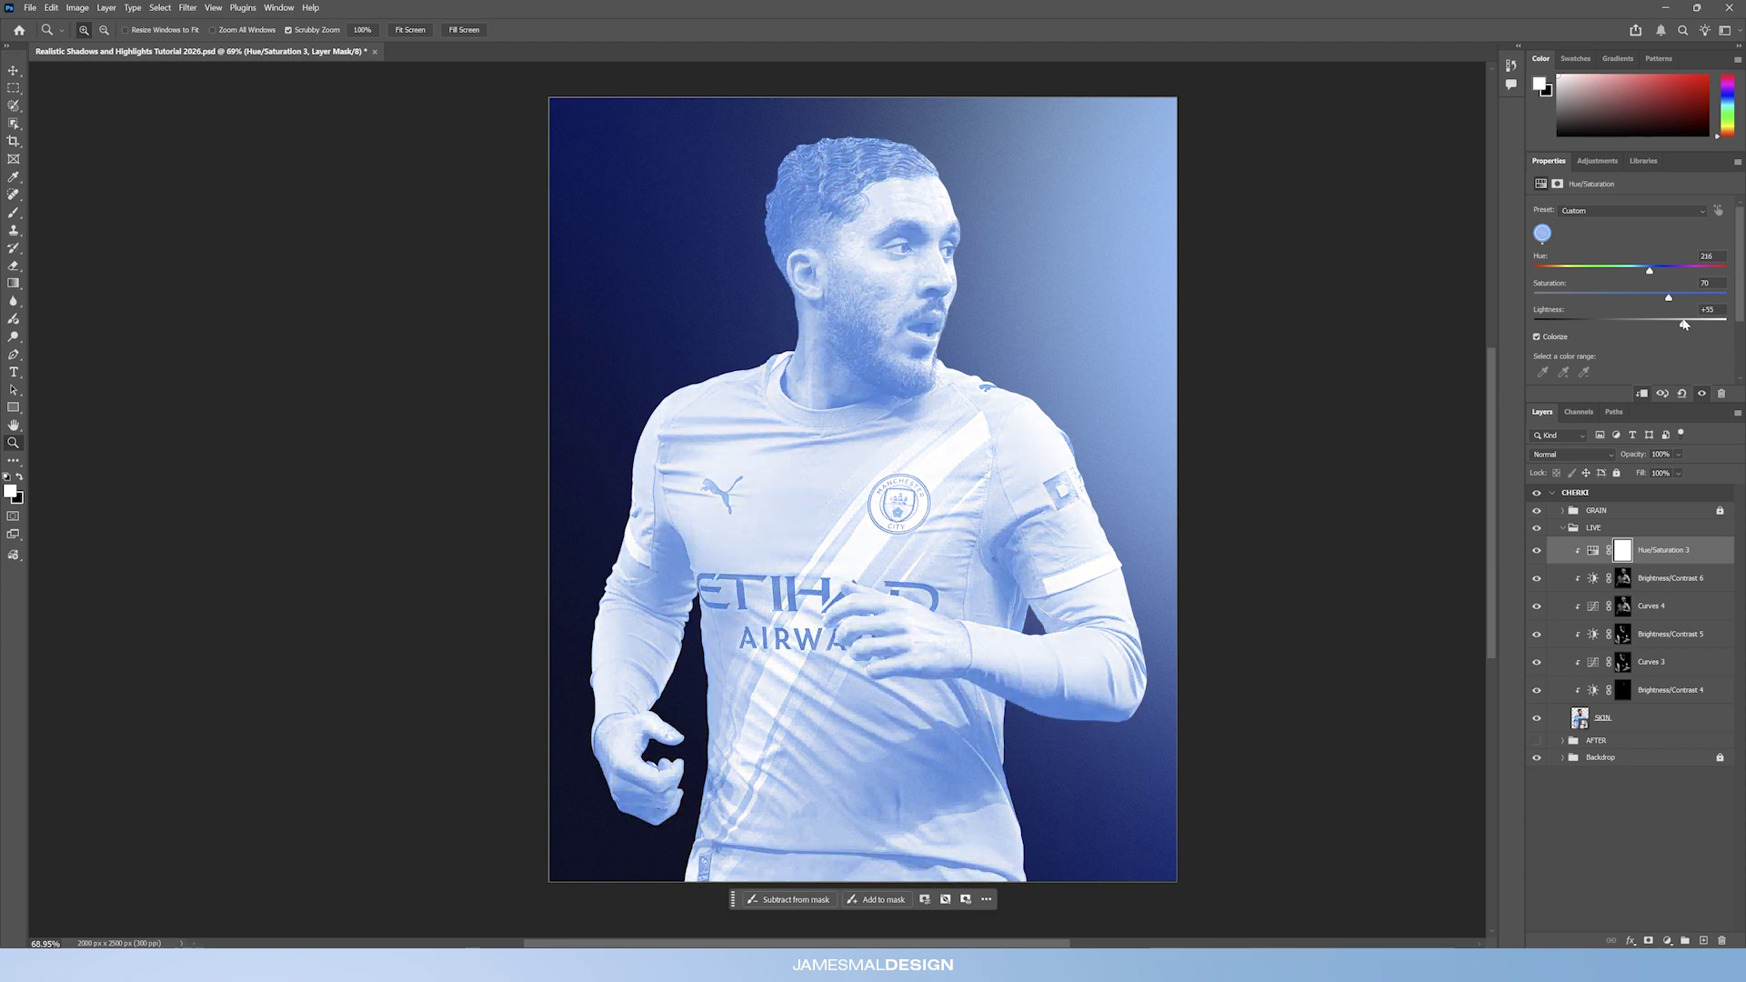
left_click_drag(914, 339, 907, 338)
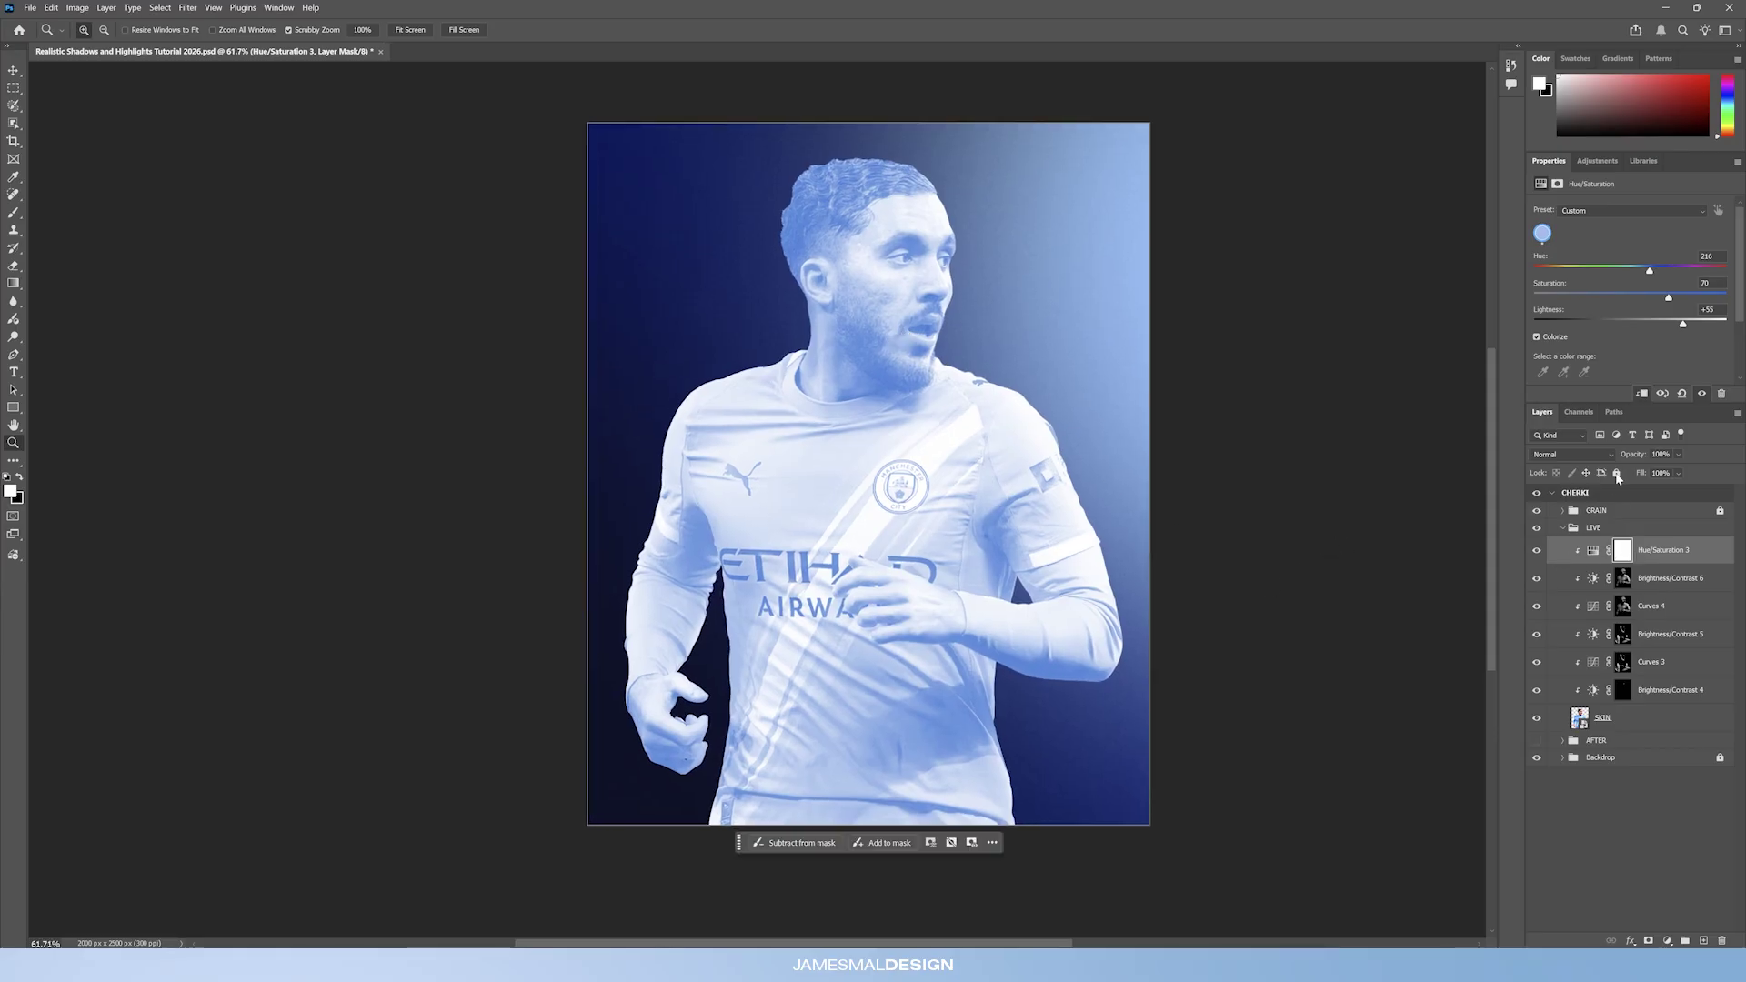
Restrict Hue/Saturation 3 to brighter areas by splitting the dark Underlying Layer Blend If slider to about 115.
double_click(1563, 555)
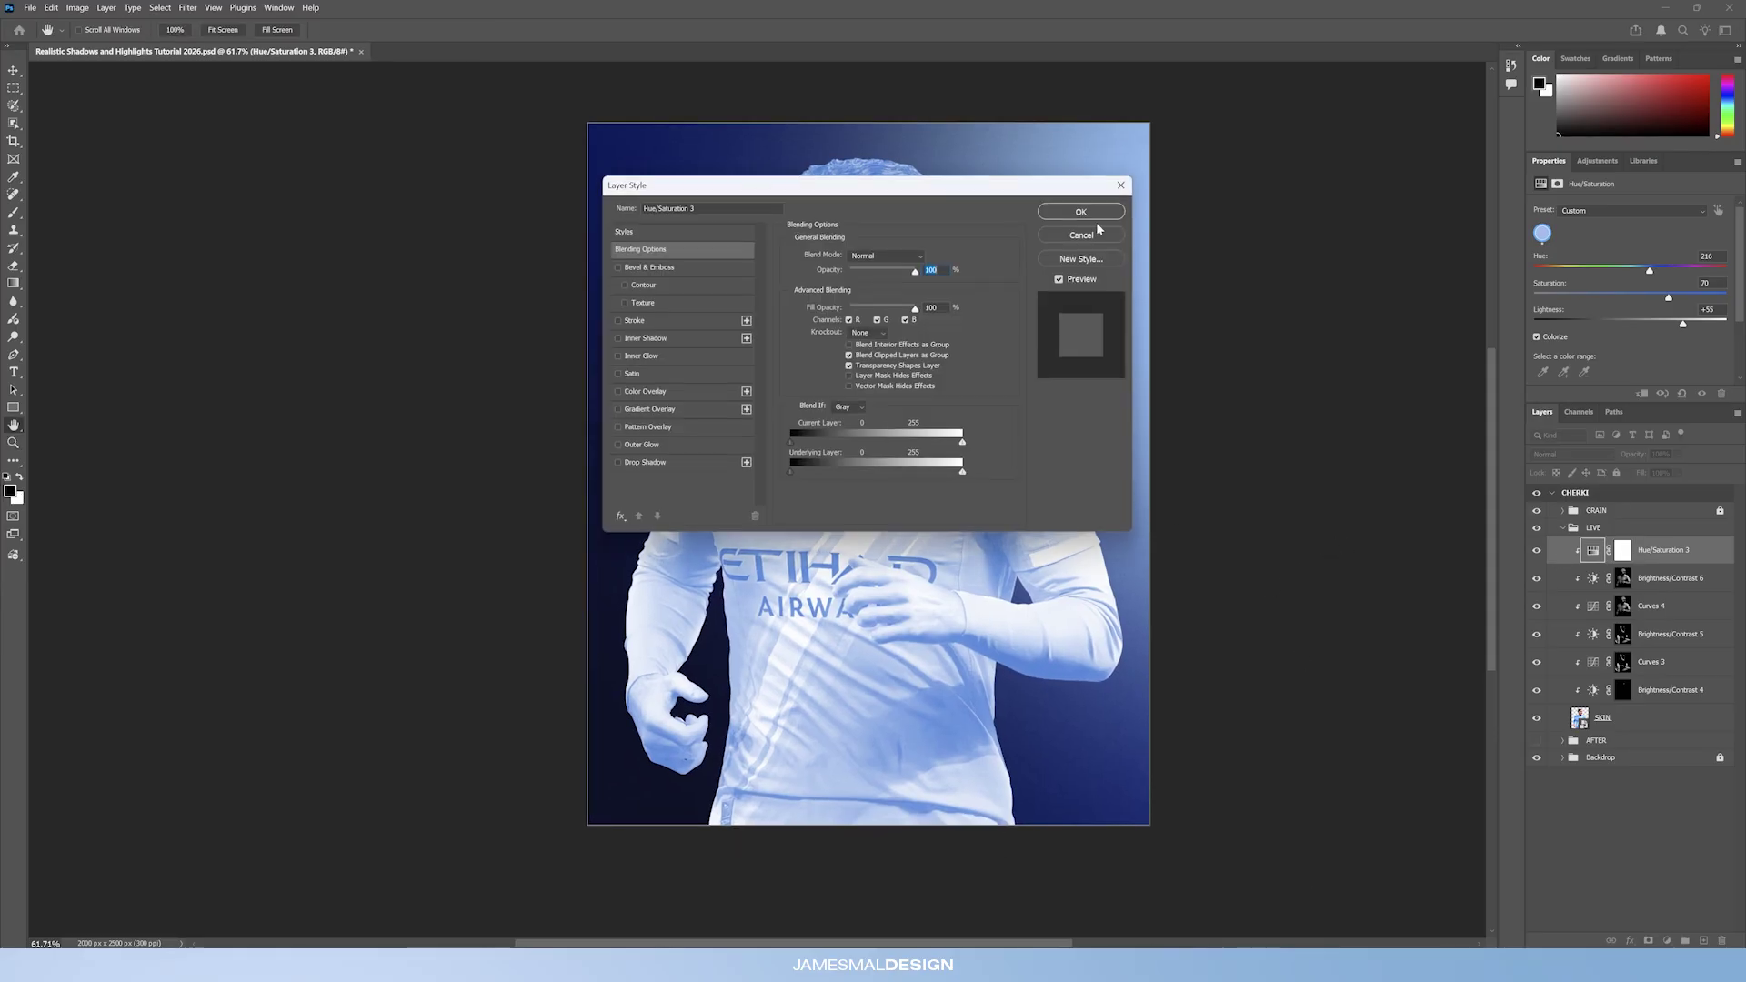
left_click_drag(928, 176, 508, 262)
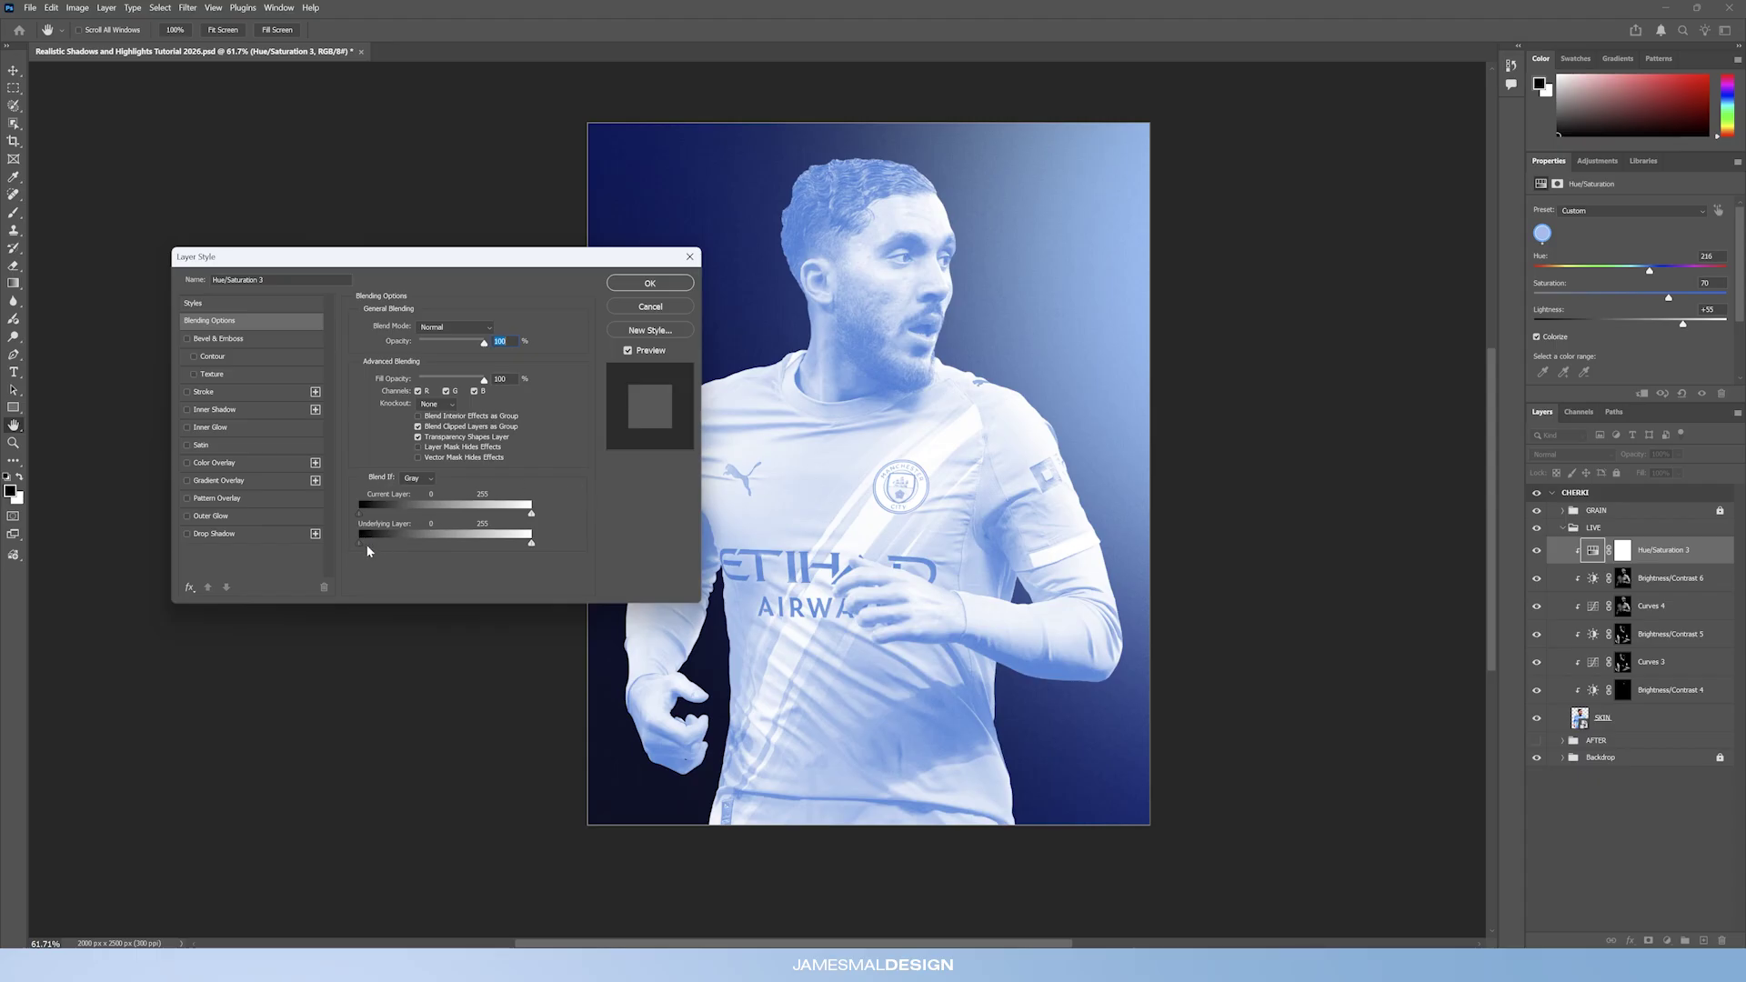
mouse_move(365, 542)
left_mouse_down()
mouse_move(469, 541)
mouse_move(436, 549)
left_mouse_up()
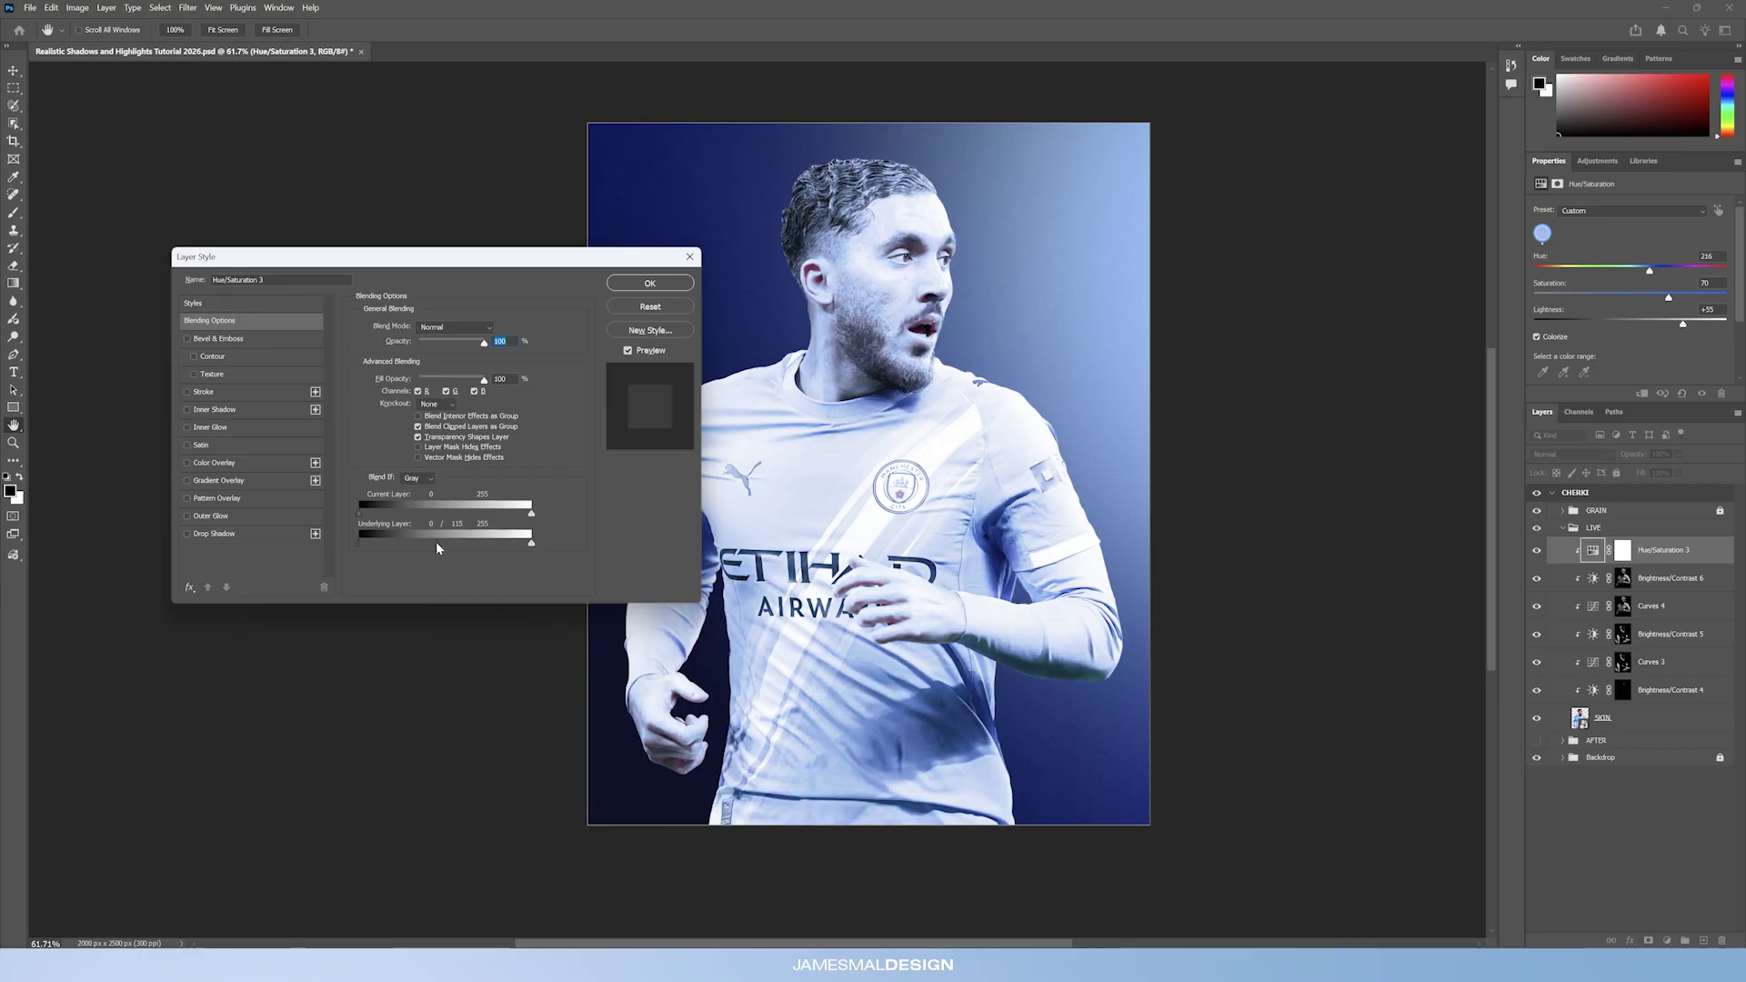
mouse_move(439, 542)
left_mouse_down()
mouse_move(455, 538)
mouse_move(440, 538)
left_mouse_up()
left_click(650, 283)
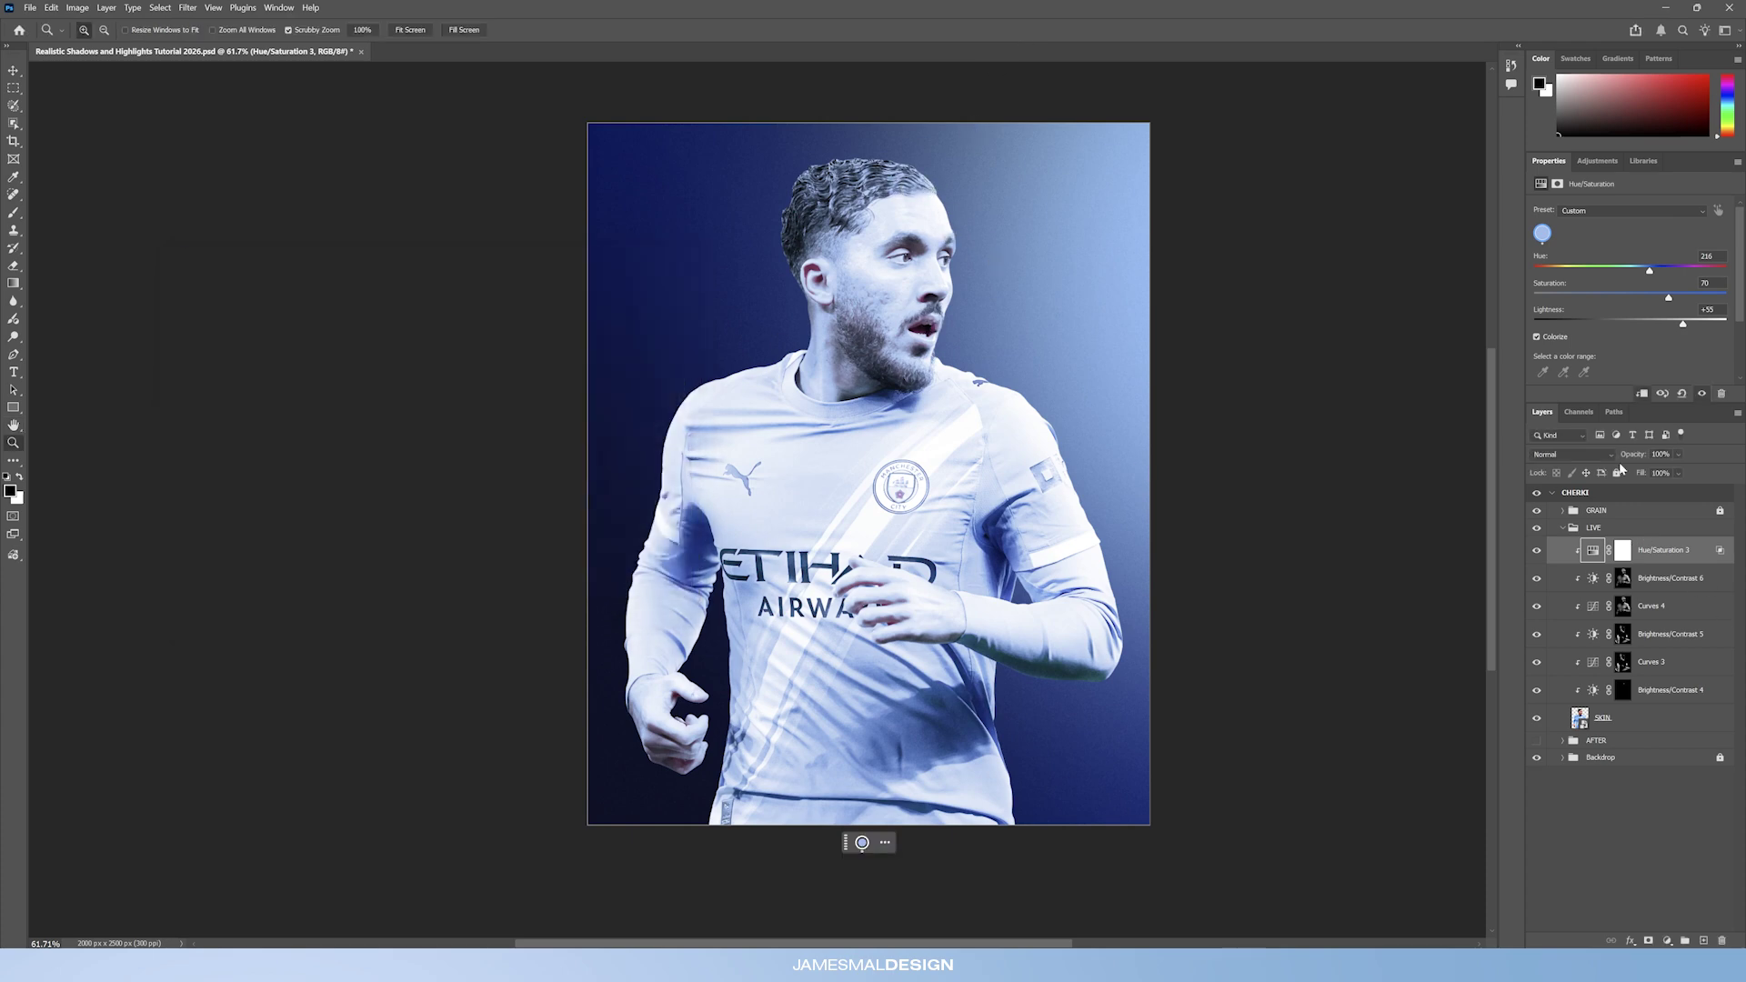
Lower the Hue/Saturation 3 layer's opacity to just under 50% and invert its mask to black.
left_click_drag(1638, 455, 1561, 489)
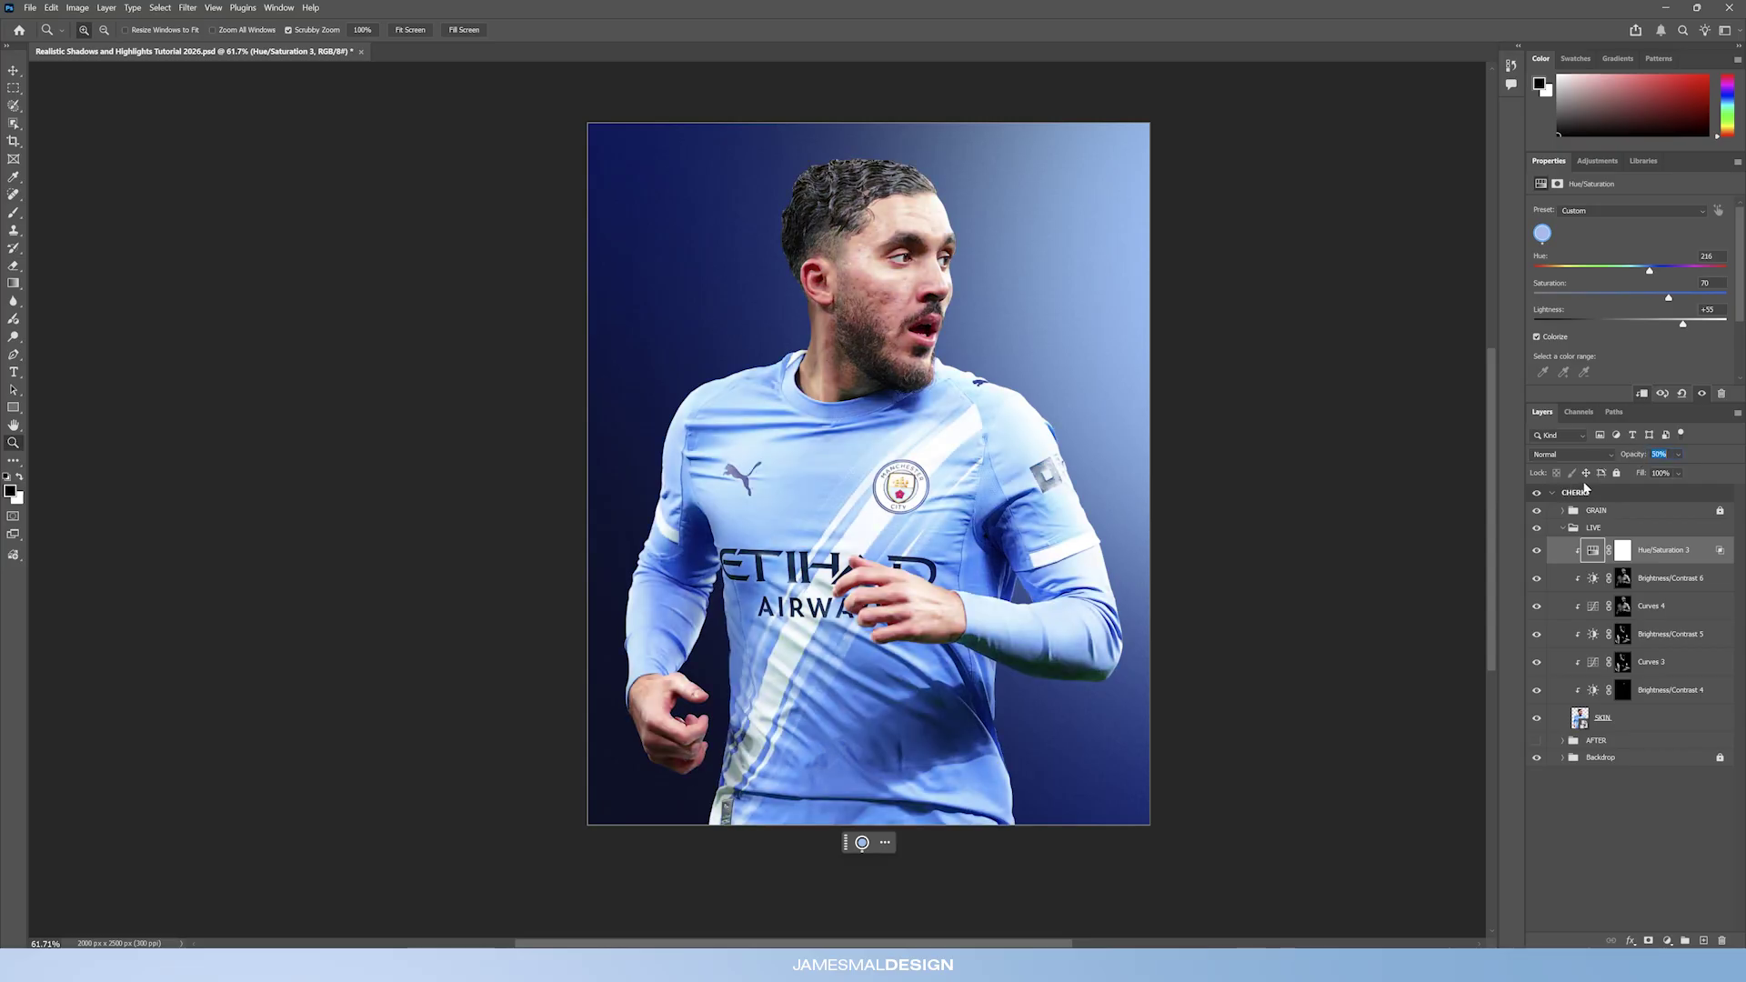
key("Down")
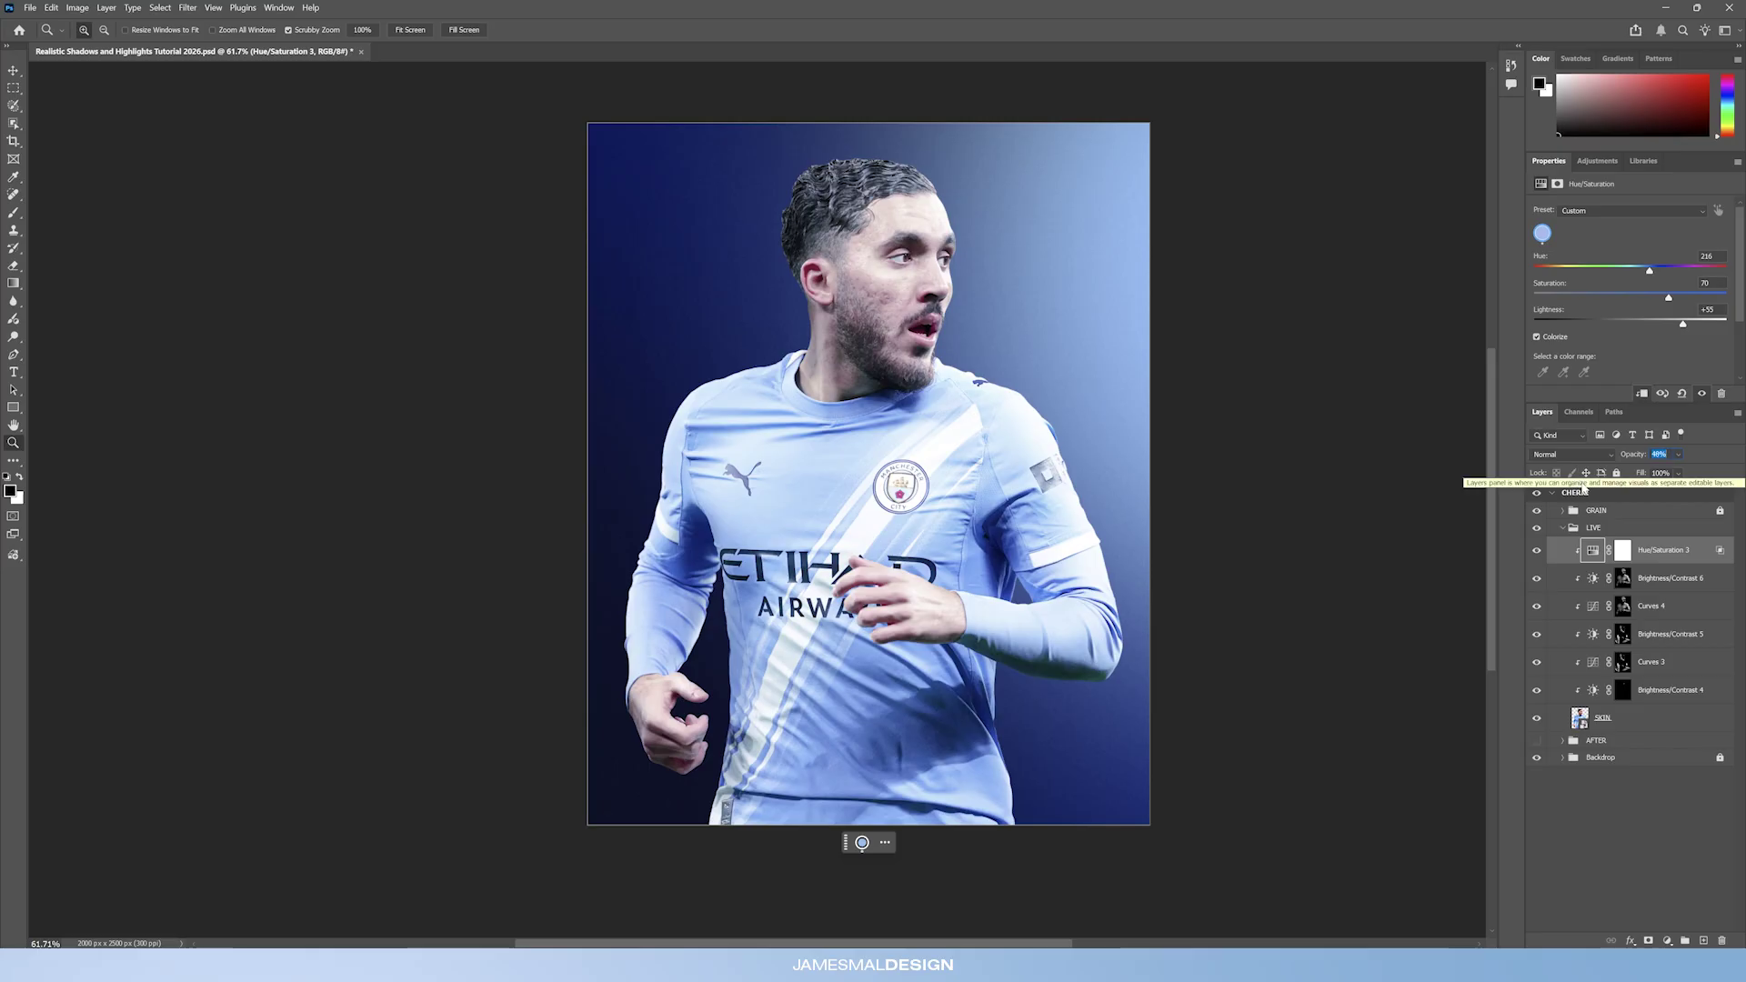
left_click(1624, 550)
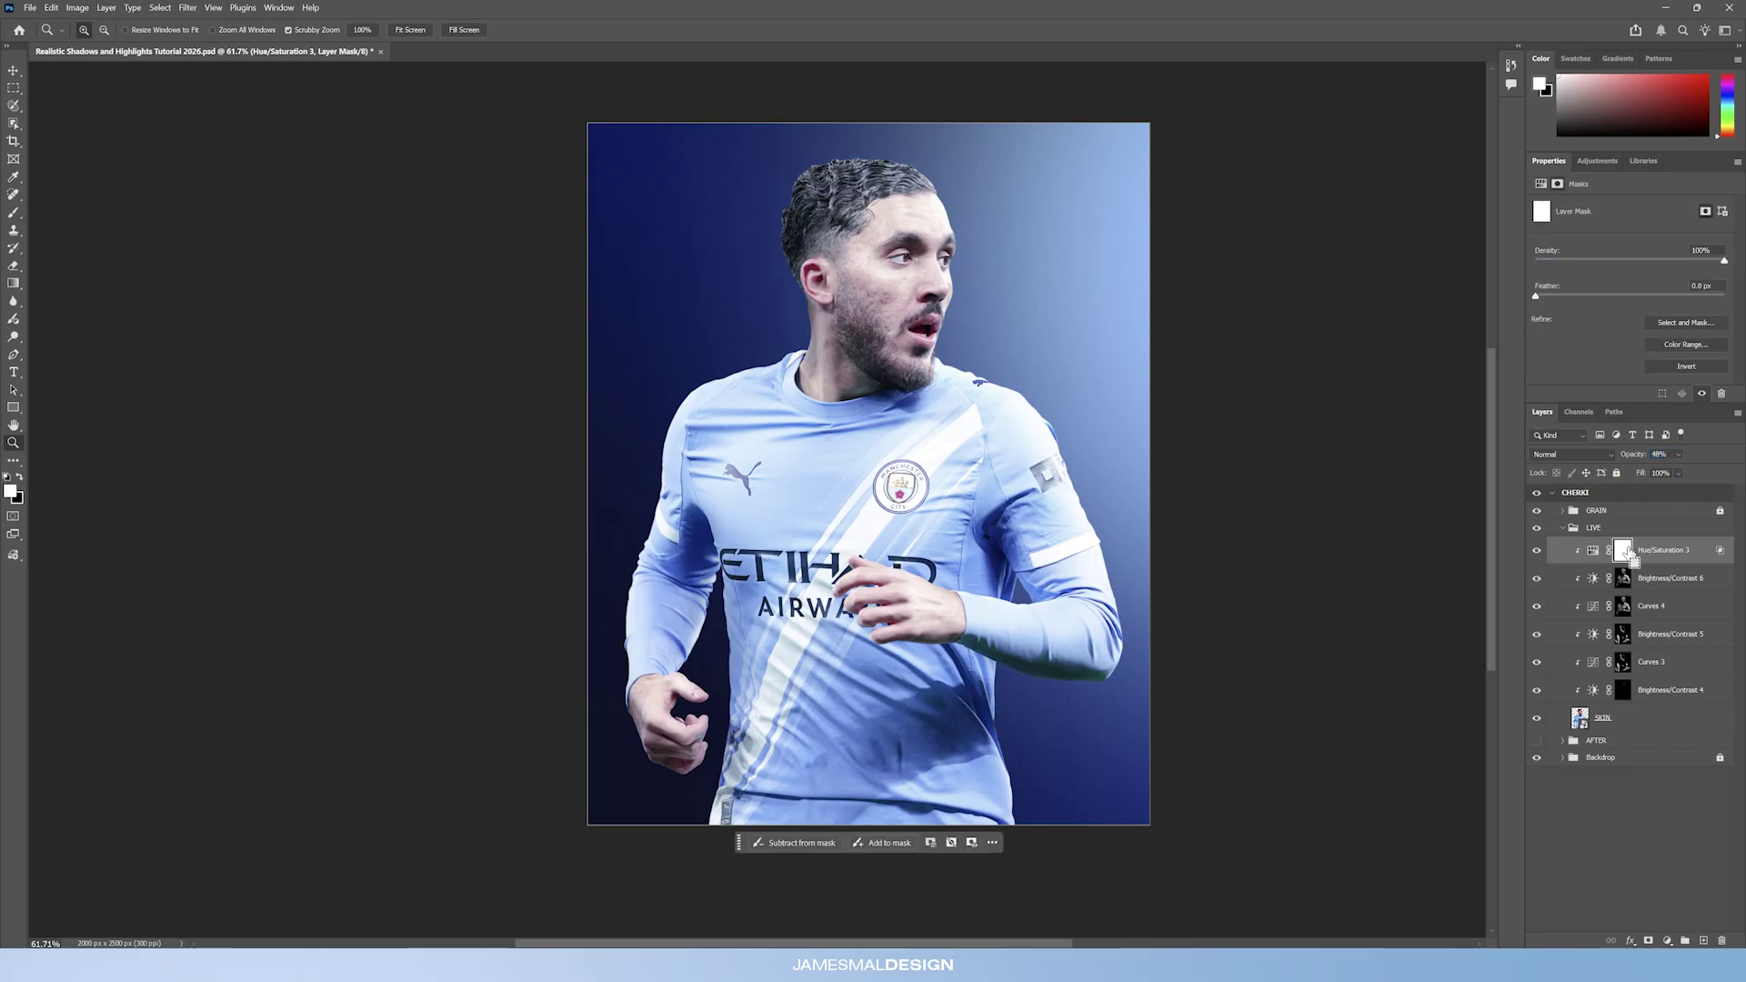
key("ctrl+i")
Paint blue highlights onto the player's hair on the Hue/Saturation 3 mask with a white brush at 25% opacity.
left_click_drag(941, 176, 980, 190)
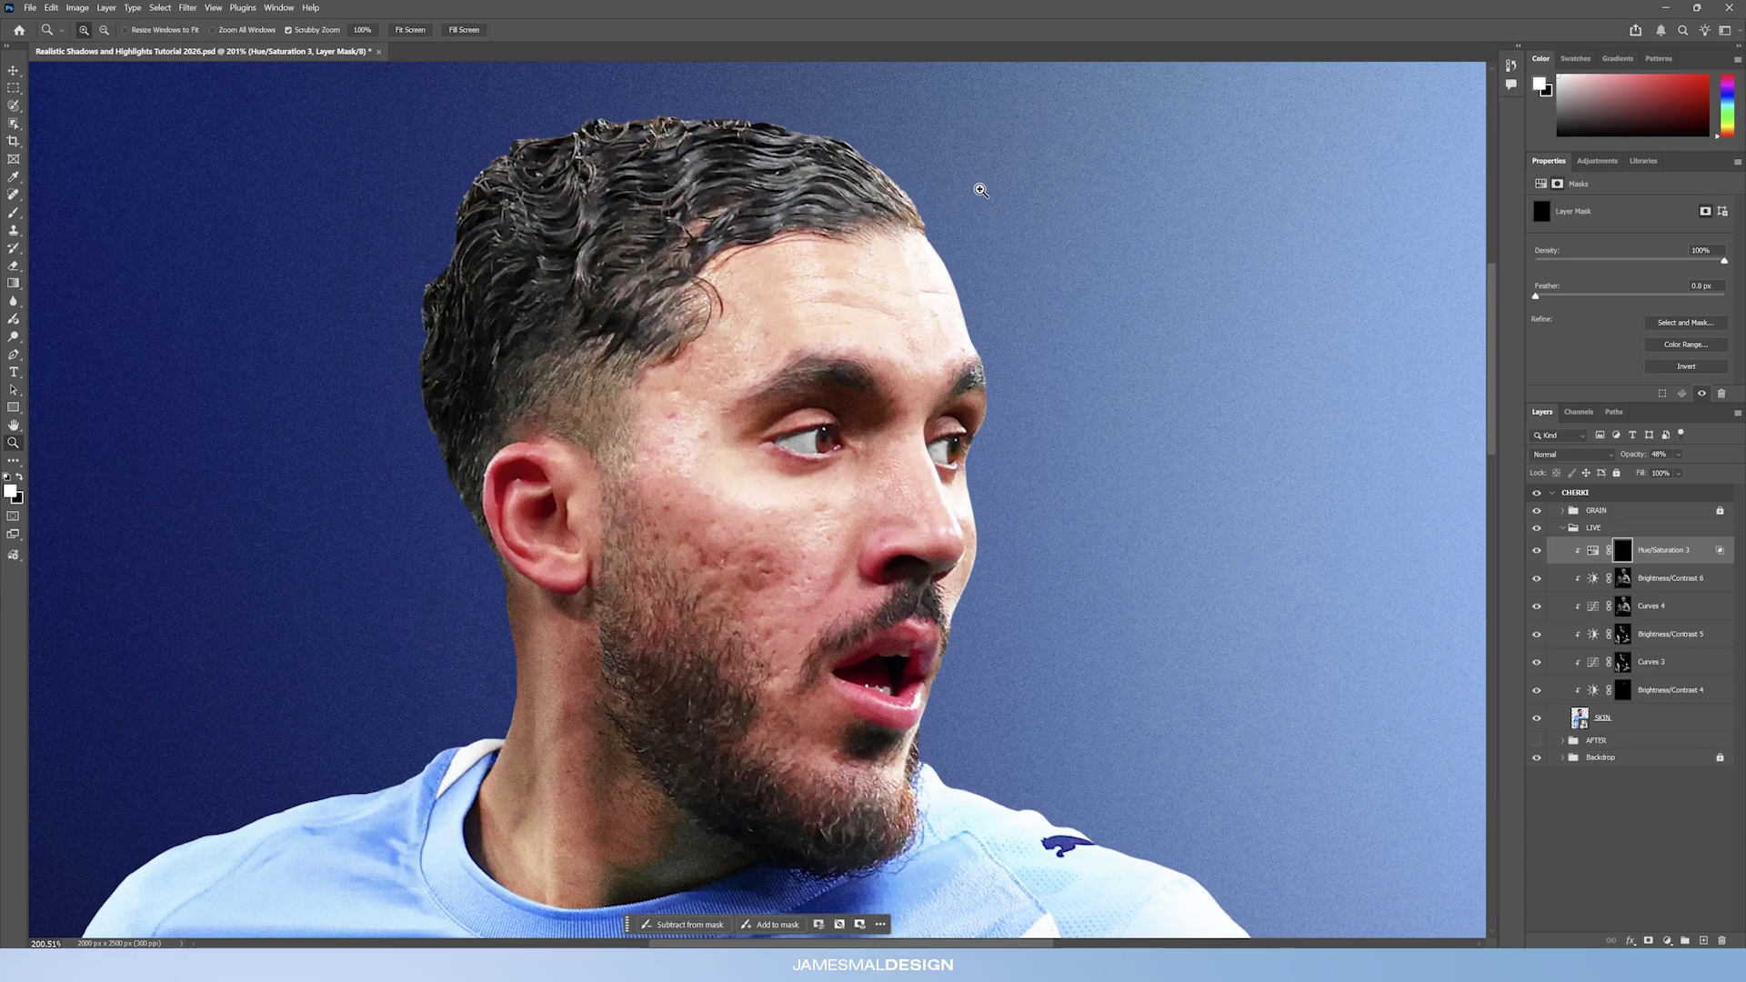
key("b")
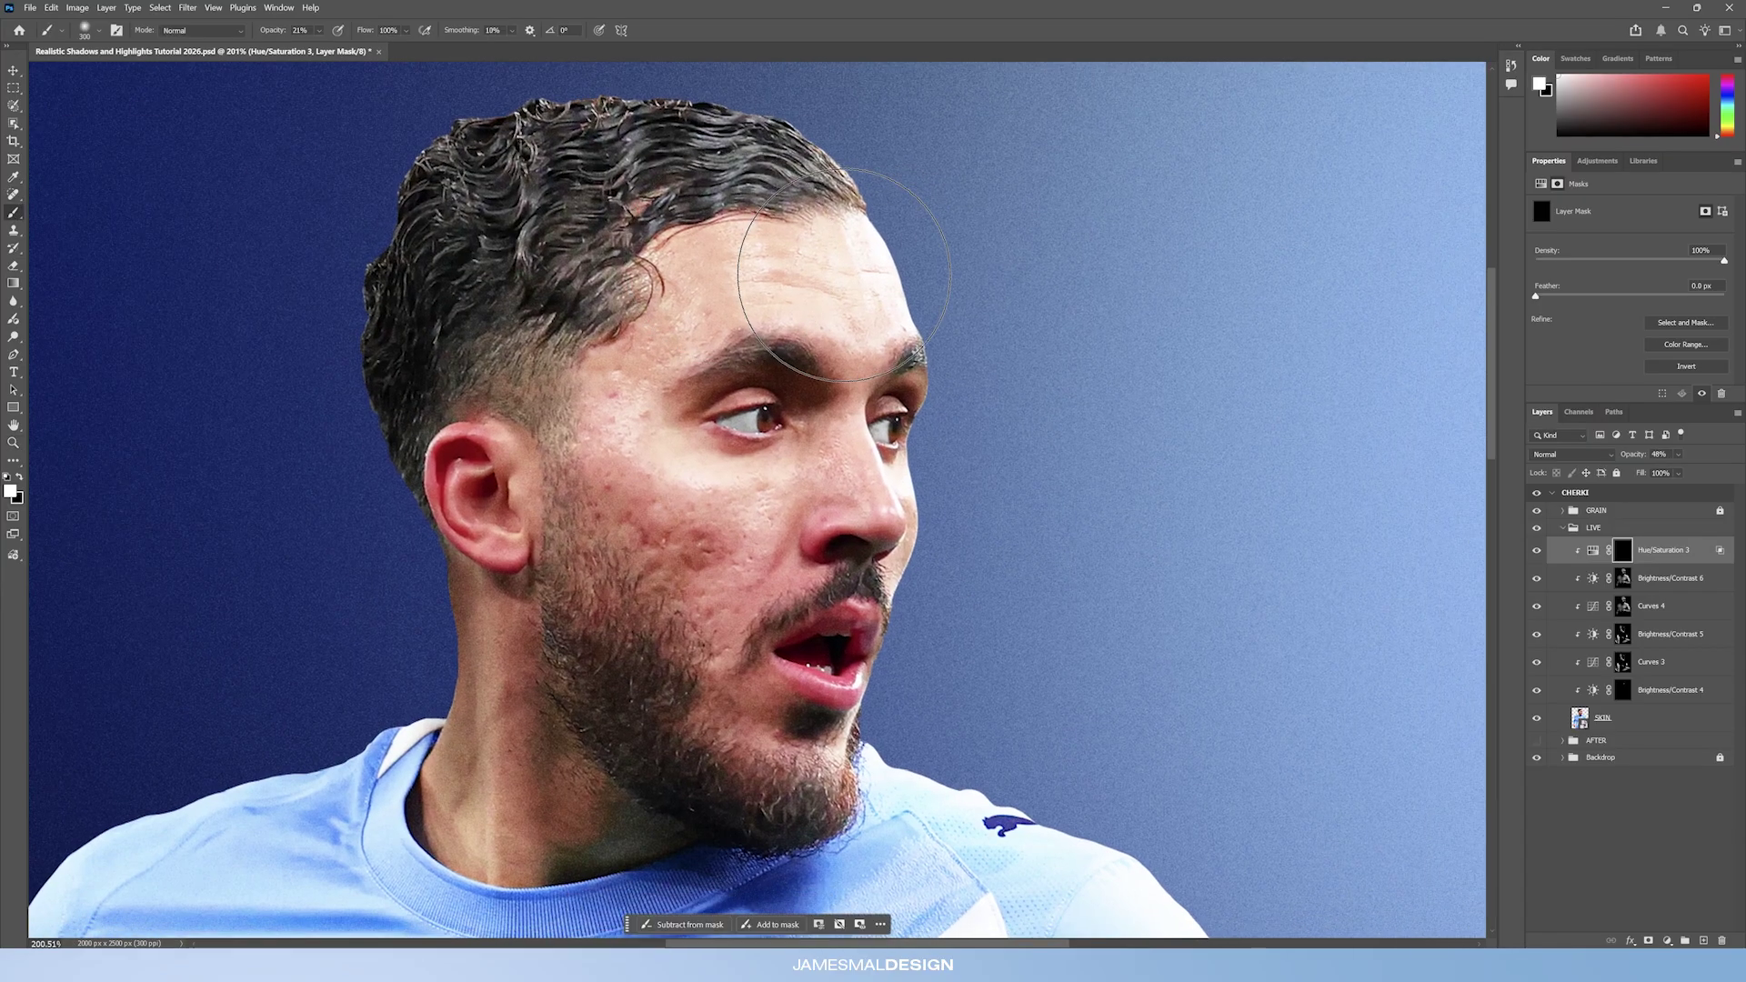
key("bracketleft")
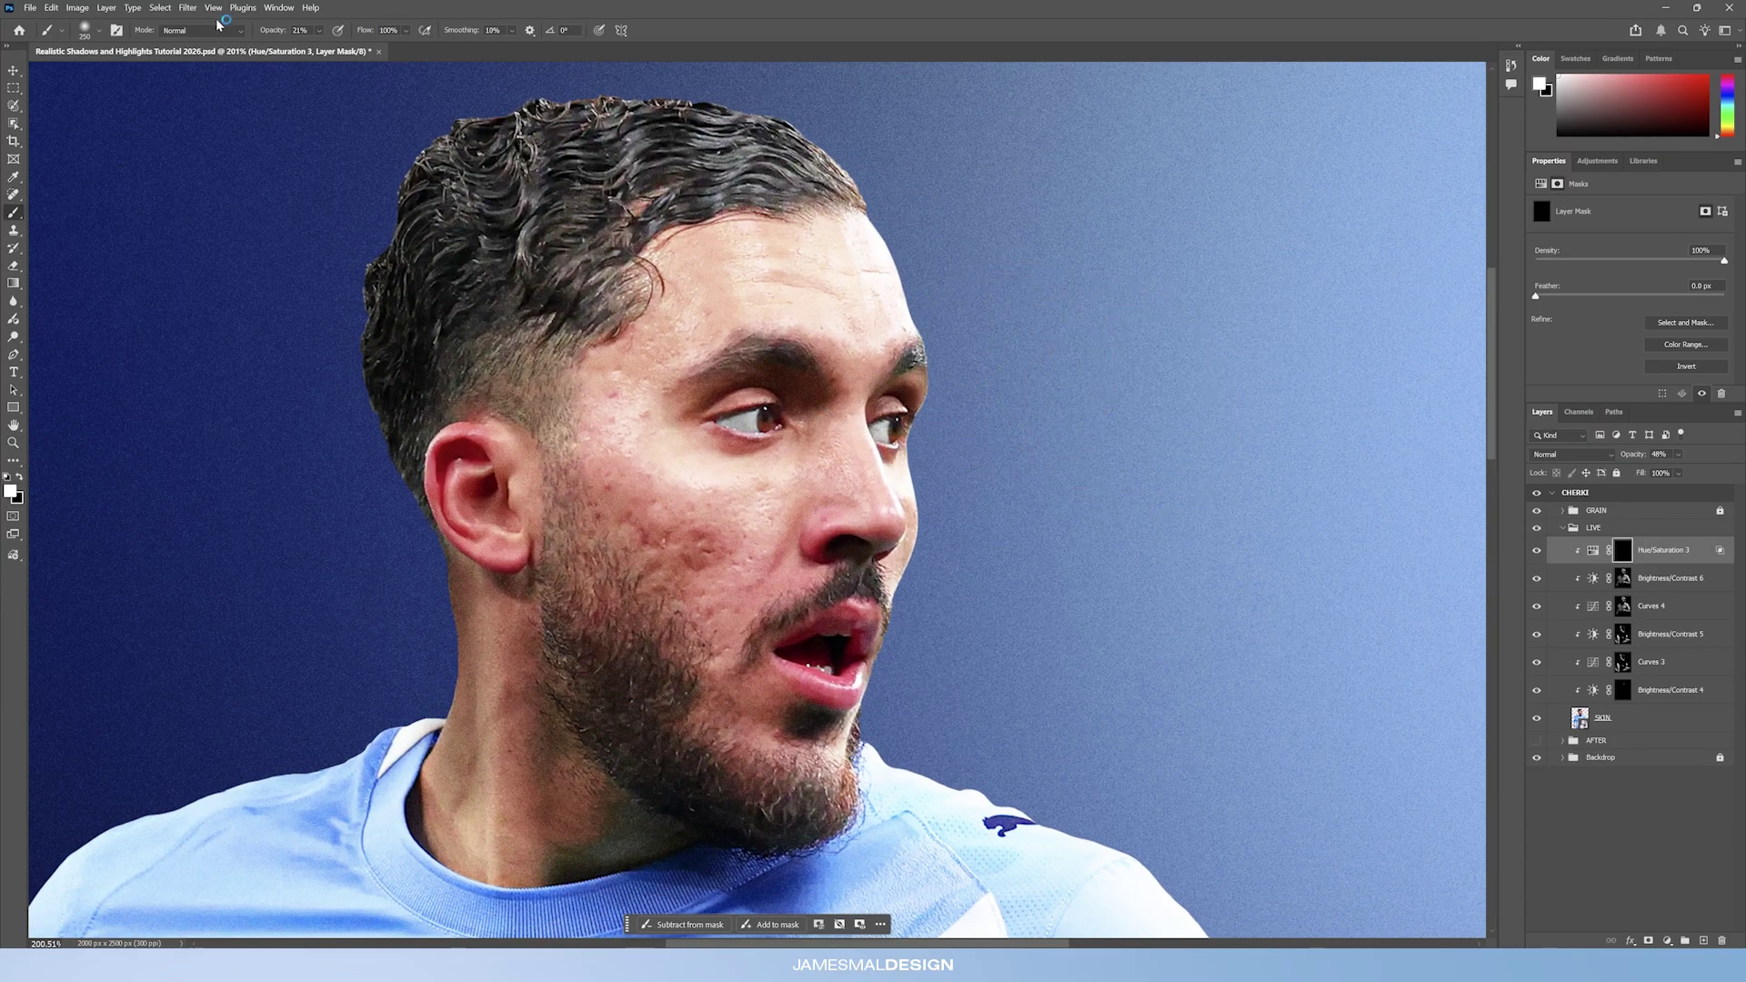
left_click_drag(274, 34, 277, 34)
key("bracketleft")
key("bracketleft")
key("bracketleft")
key("bracketleft")
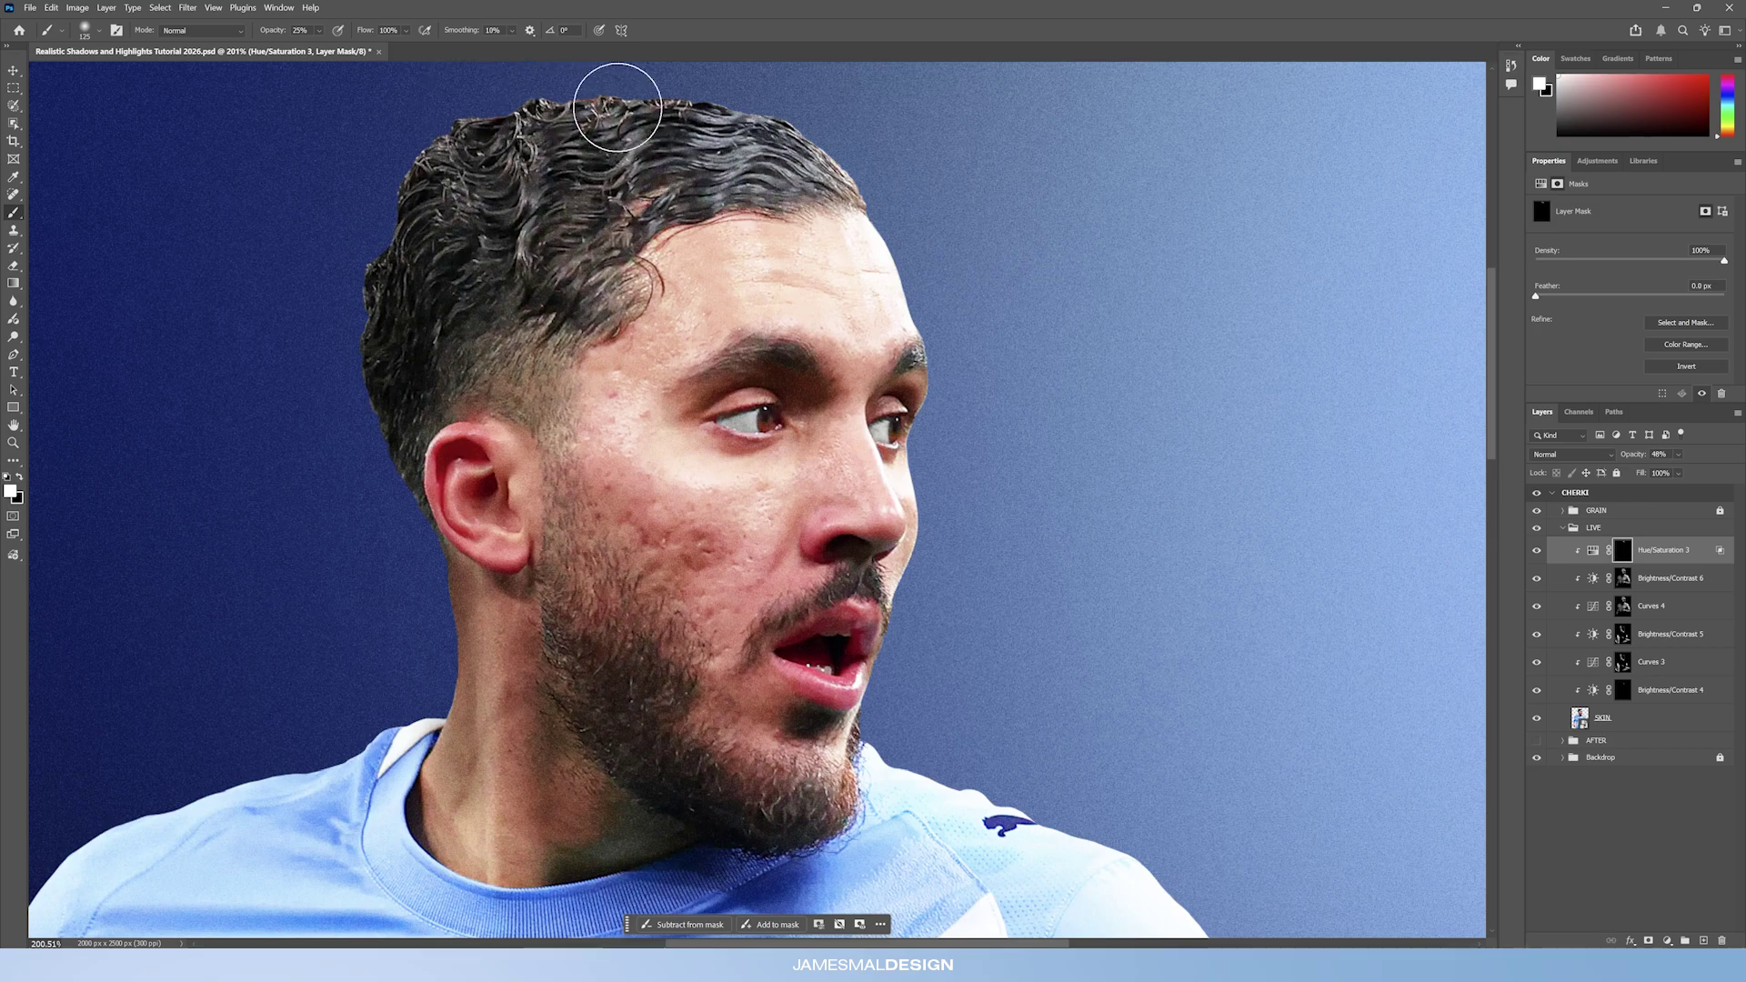
key("bracketright")
key("bracketright")
Paint blue highlights along the light-facing edge of the nose, cheek and mouth on the mask with smaller brush sizes.
key("bracketleft")
key("bracketleft")
key("bracketleft")
key("bracketleft")
key("bracketleft")
key("bracketleft")
key("bracketleft")
key("bracketleft")
key("bracketleft")
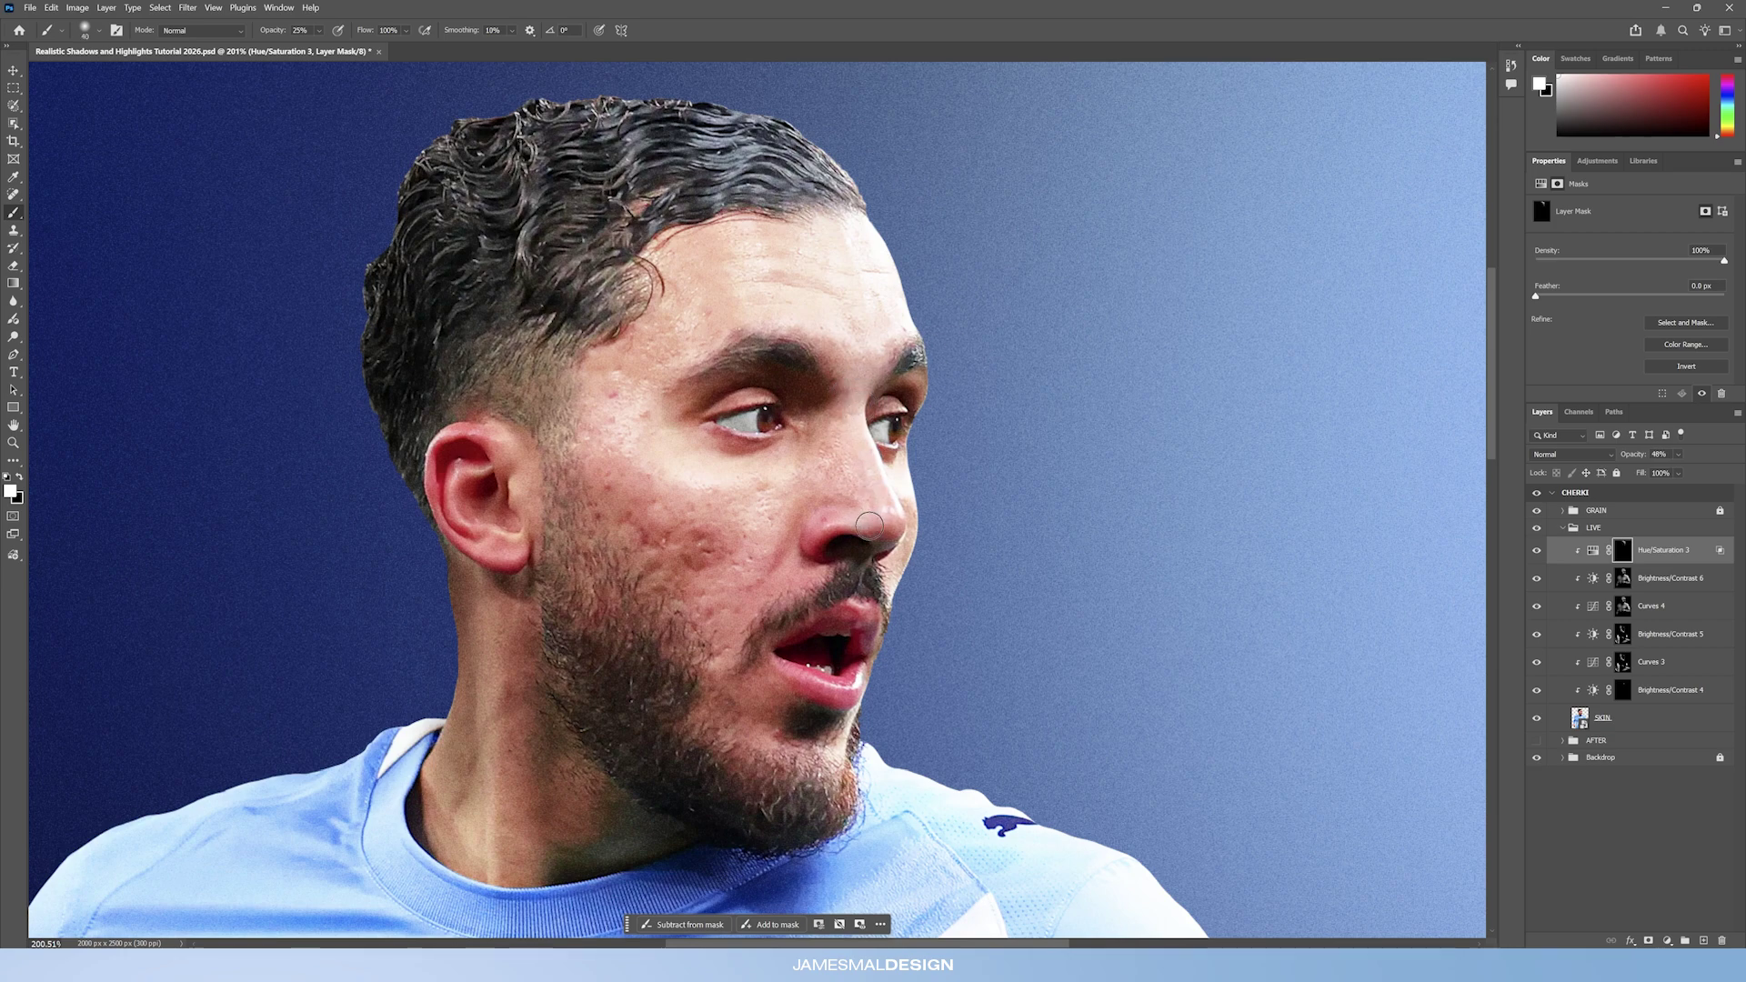
key("bracketright")
key("bracketright")
key("bracketright")
key("bracketright")
key("bracketleft")
scroll(943, 405, "down", 2)
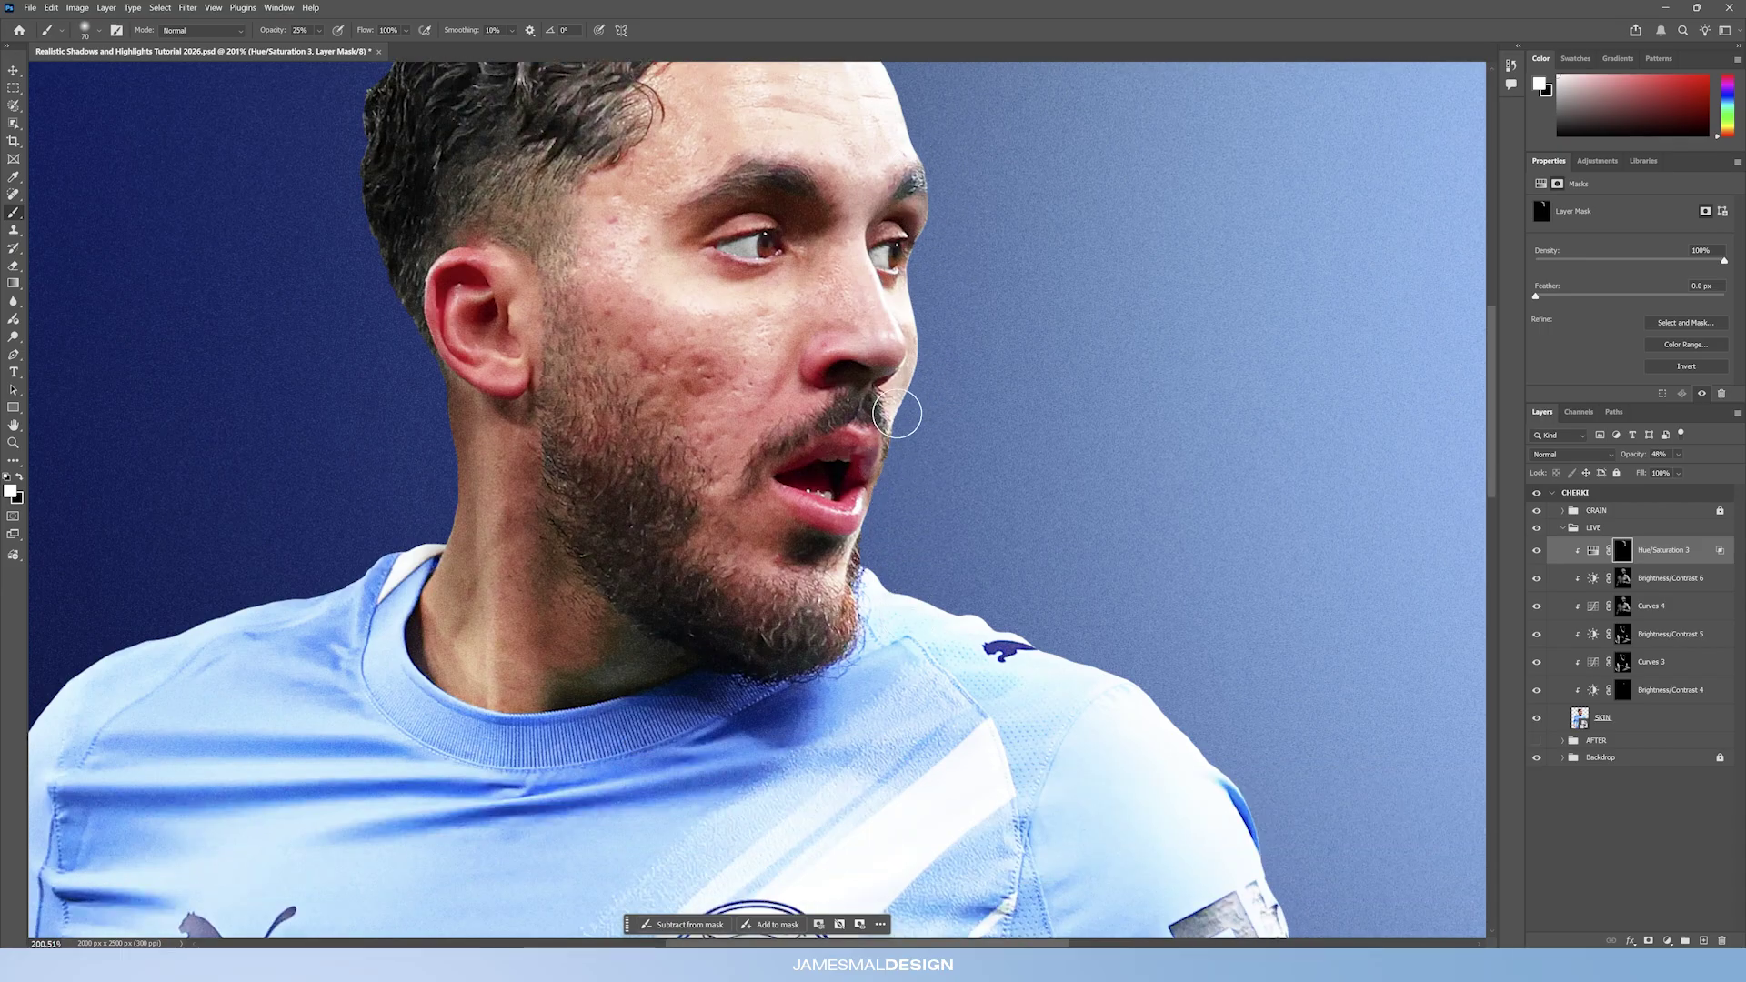
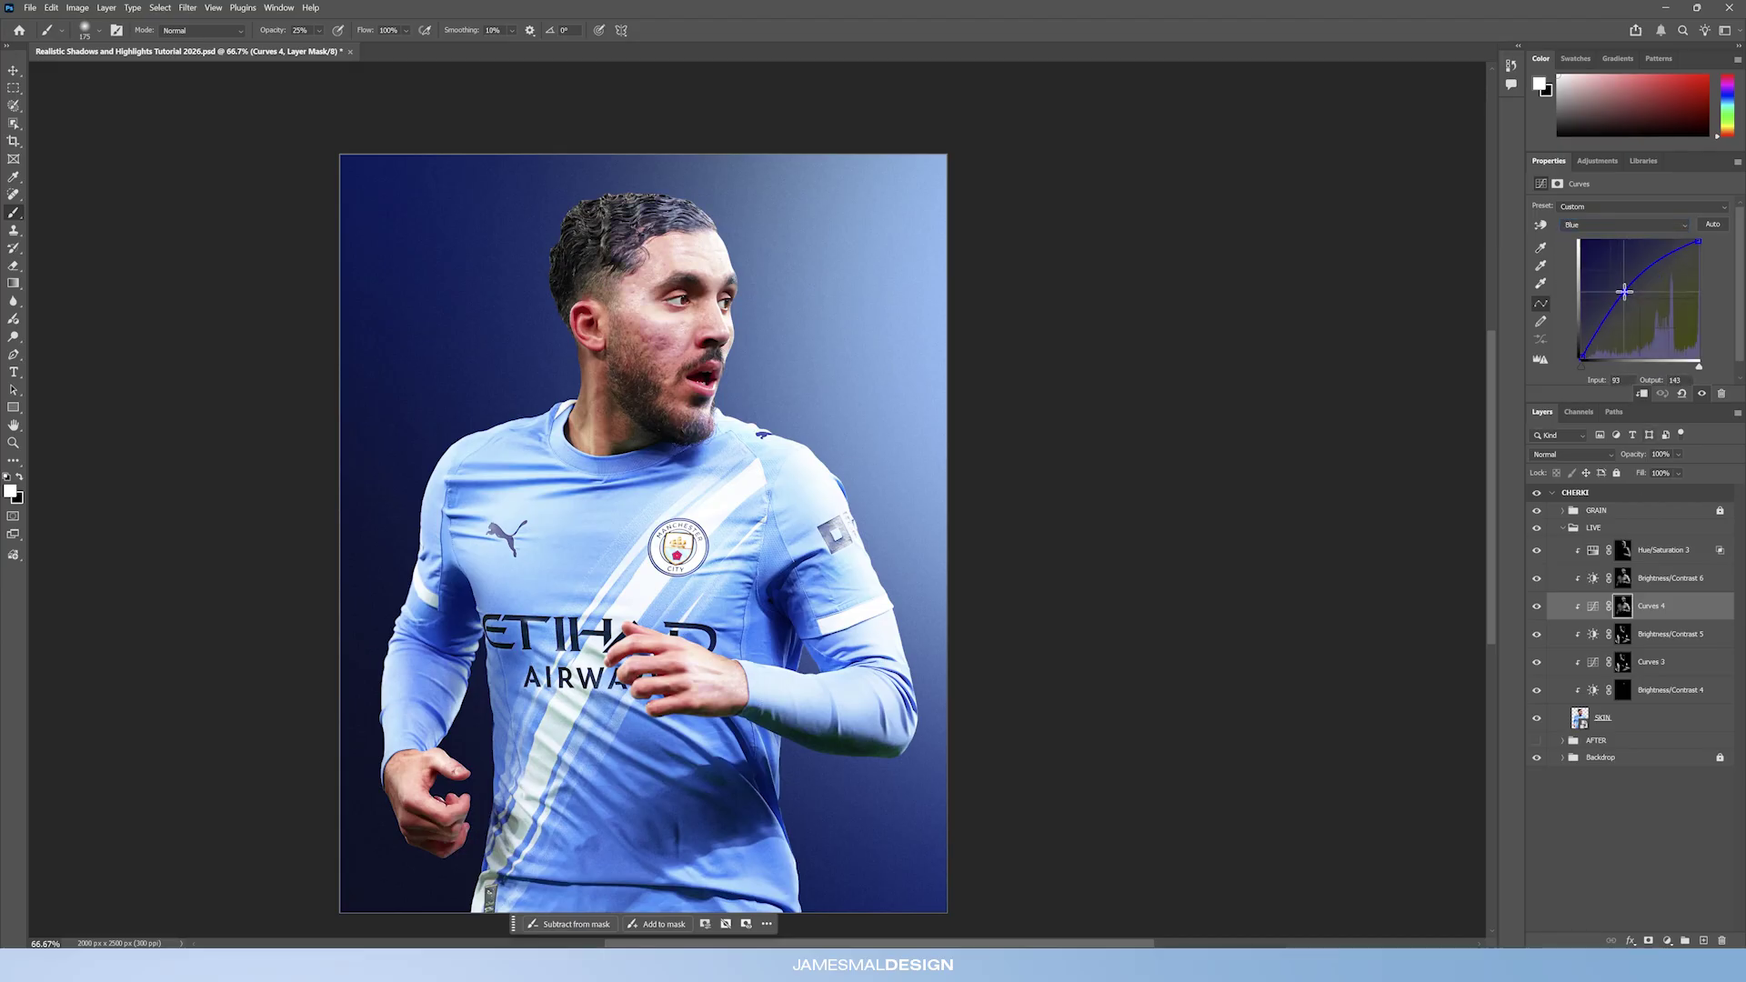
Lower the blue channel curve of Curves 4 to input 103, output 127, and compare the image with and without it.
left_click_drag(1634, 299, 1630, 299)
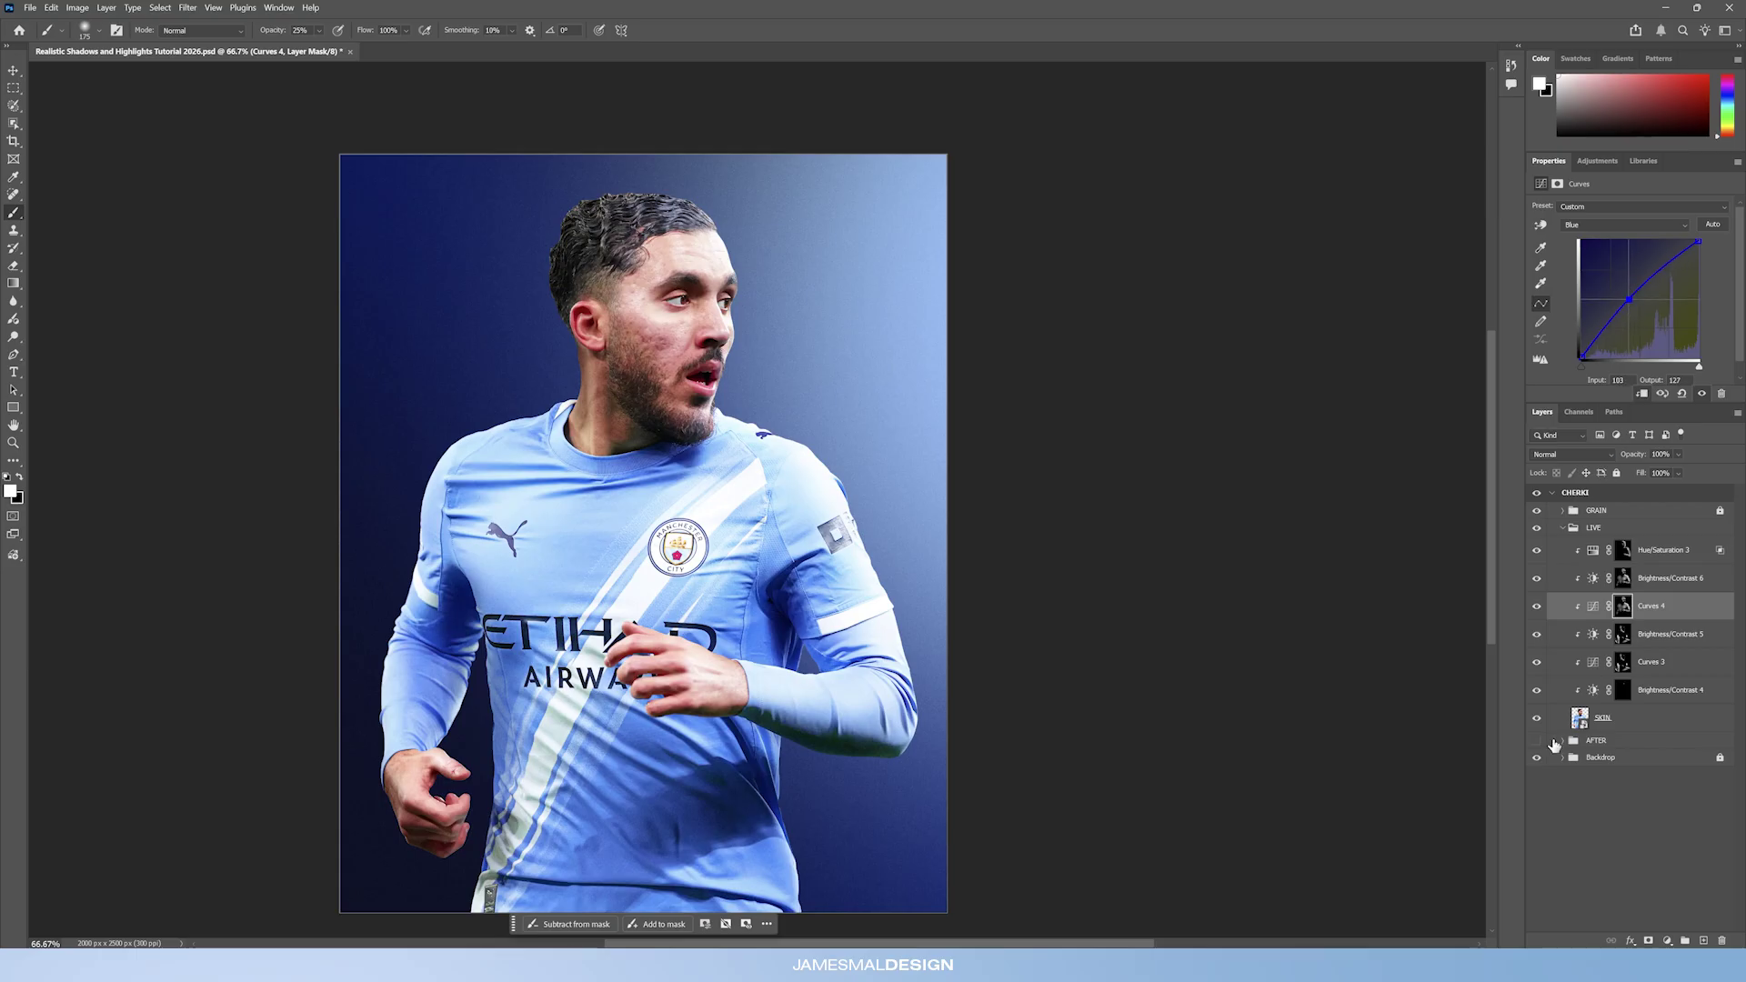
left_click(1537, 607)
left_click(1537, 607)
left_click(1537, 606)
left_click(1537, 606)
Reduce the blue highlight around the bearded chin by painting black on the Hue/Saturation 3 mask.
left_click(12, 443)
left_click_drag(827, 423, 879, 432)
left_click(1537, 552)
left_click(1537, 551)
left_click(1661, 555)
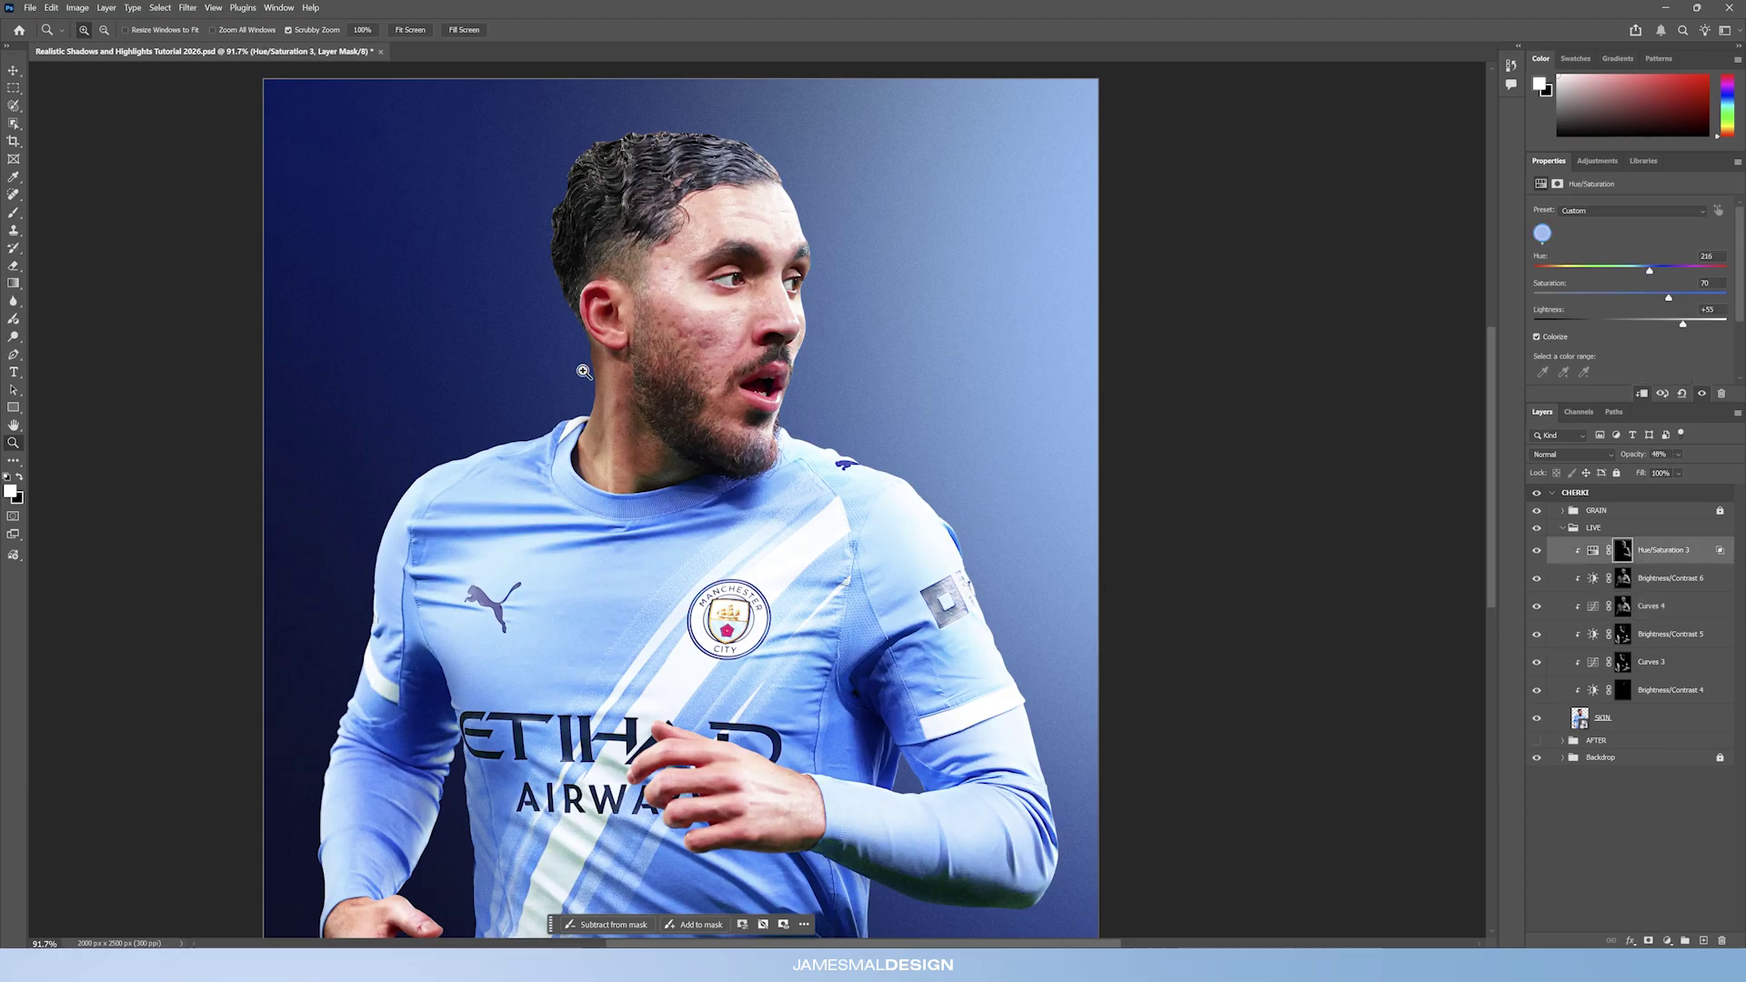
key("b")
key("x")
key("bracketleft")
key("bracketleft")
left_click_drag(753, 449, 741, 448)
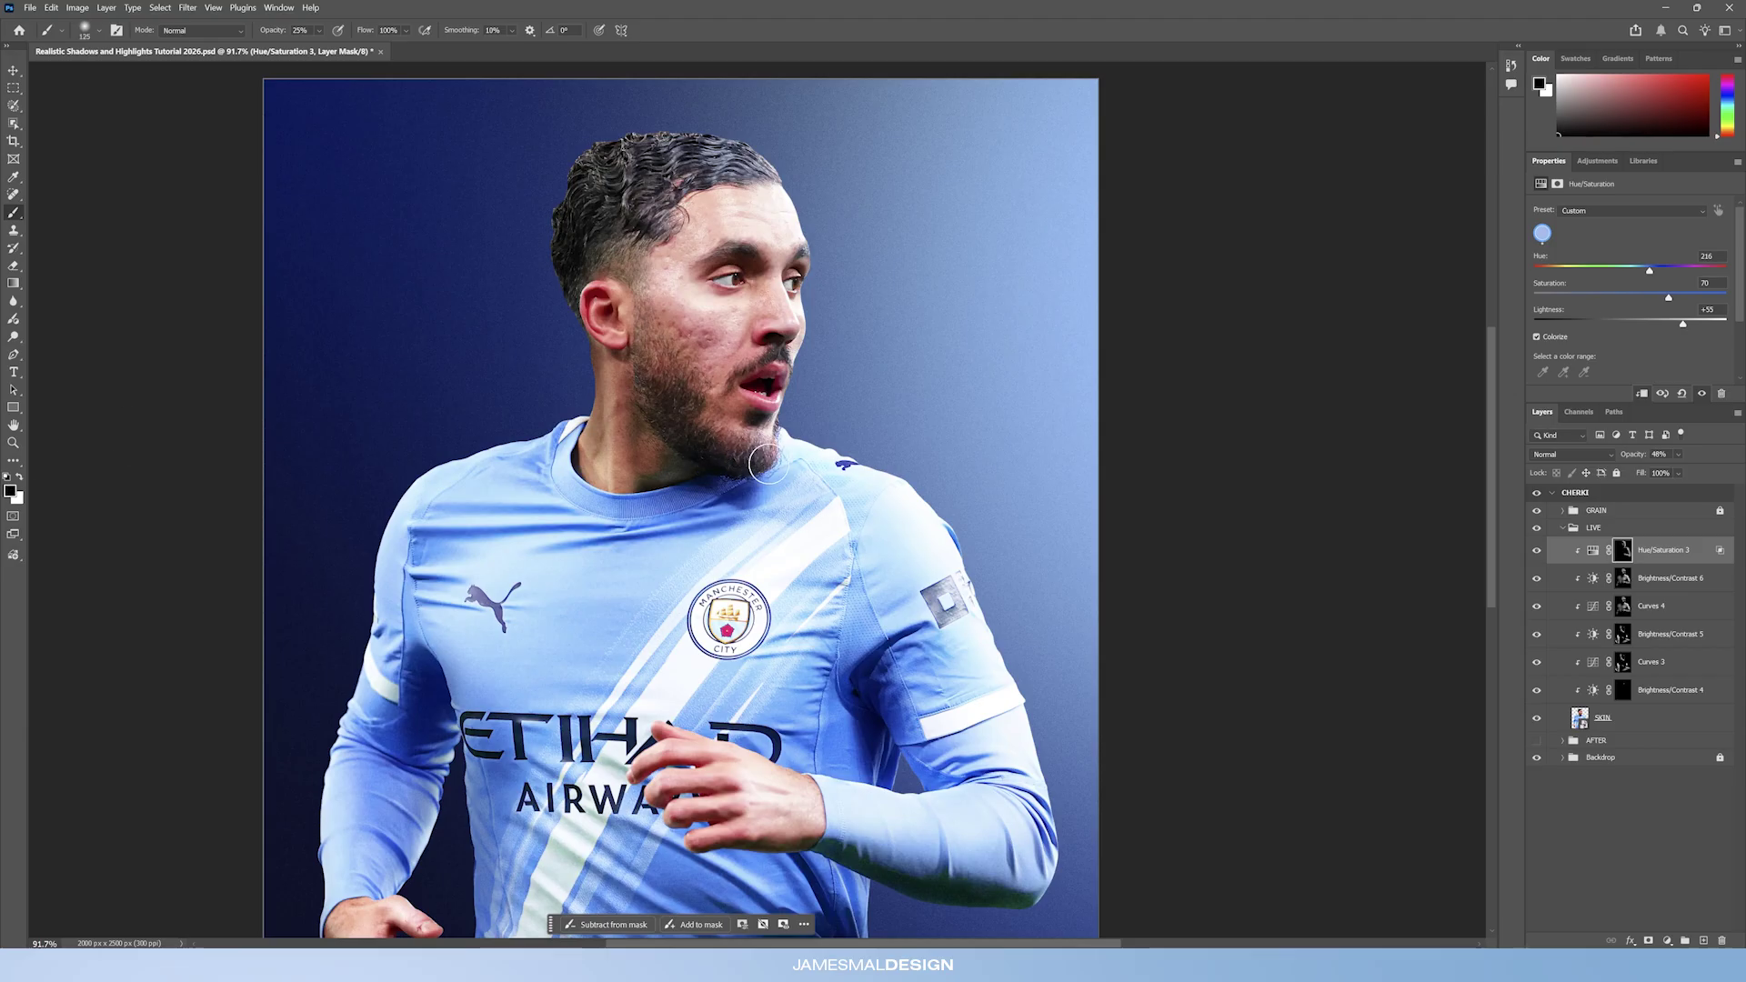
key("bracketleft")
key("bracketleft")
Compare the player with and without the Hue/Saturation 3 layer, up close and as a whole figure.
left_click(1537, 550)
left_click(1537, 550)
left_click(1537, 550)
left_click(1537, 550)
left_click(1537, 550)
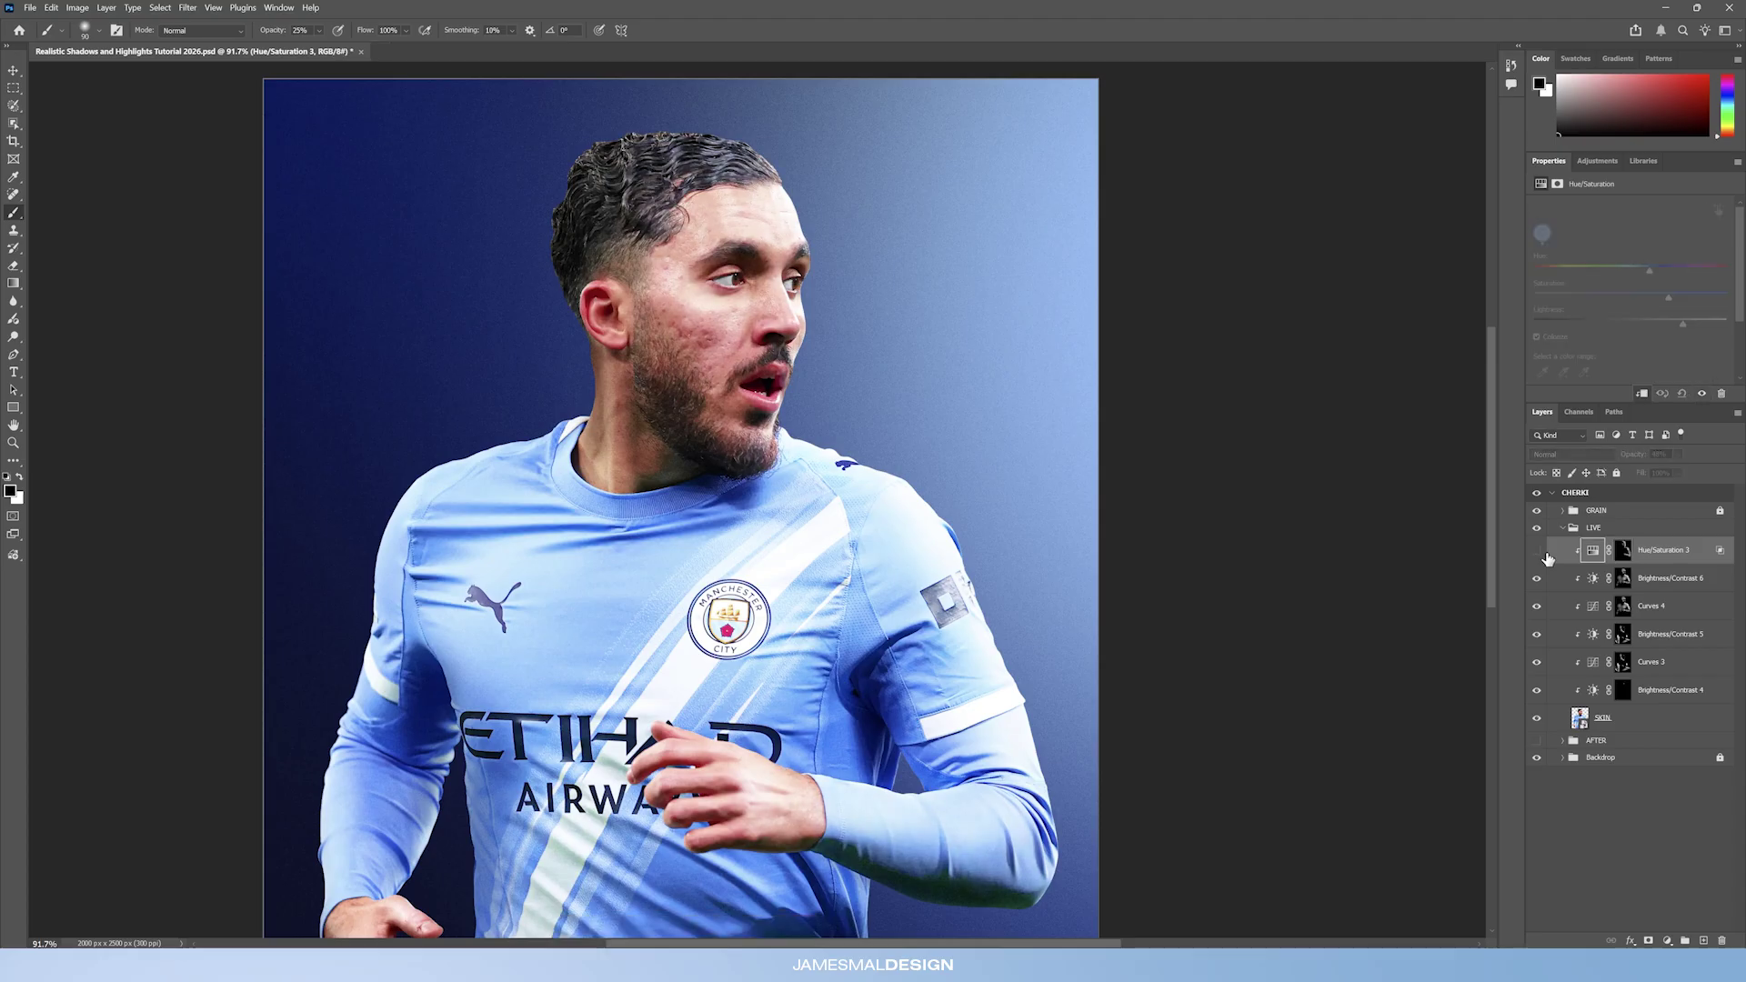
left_click(1538, 553)
left_click(1538, 552)
left_click(1538, 552)
left_click(1538, 552)
left_click(1538, 552)
key("z")
left_click_drag(825, 401, 817, 398)
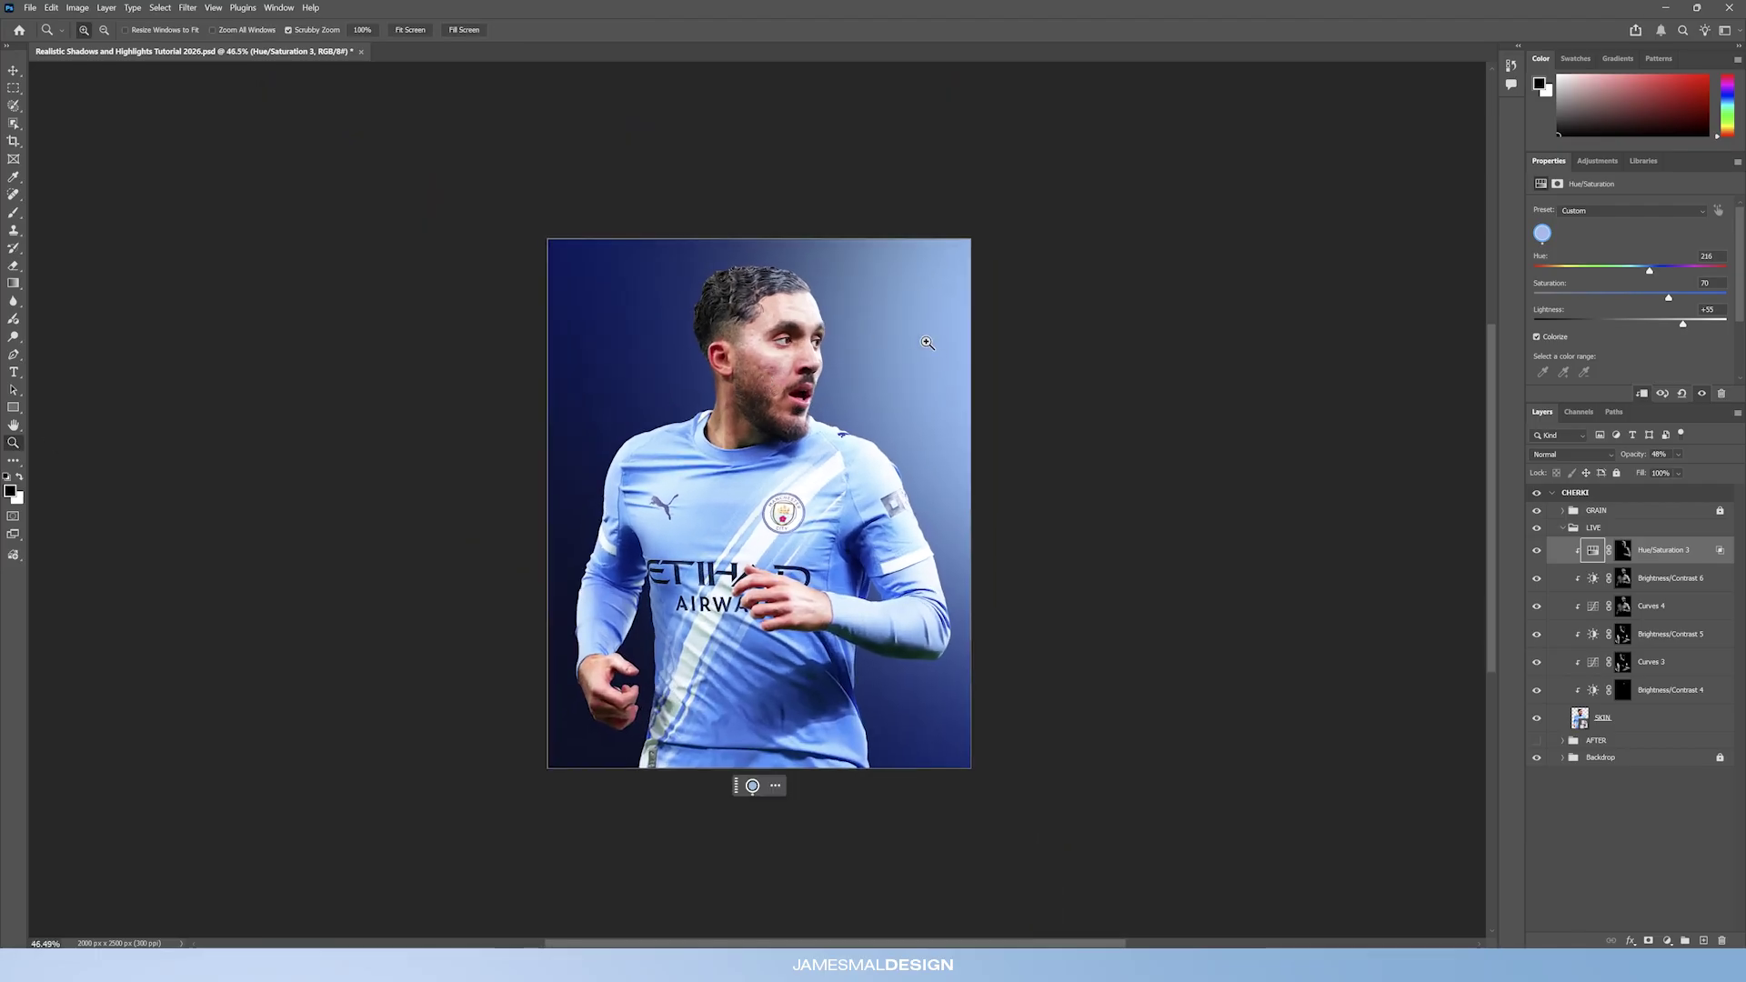
Add a clipped Hue/Saturation layer above Hue/Saturation 3 and colorize it with hue 214 and saturation 60.
left_click_drag(860, 302, 900, 300)
left_click(1667, 942)
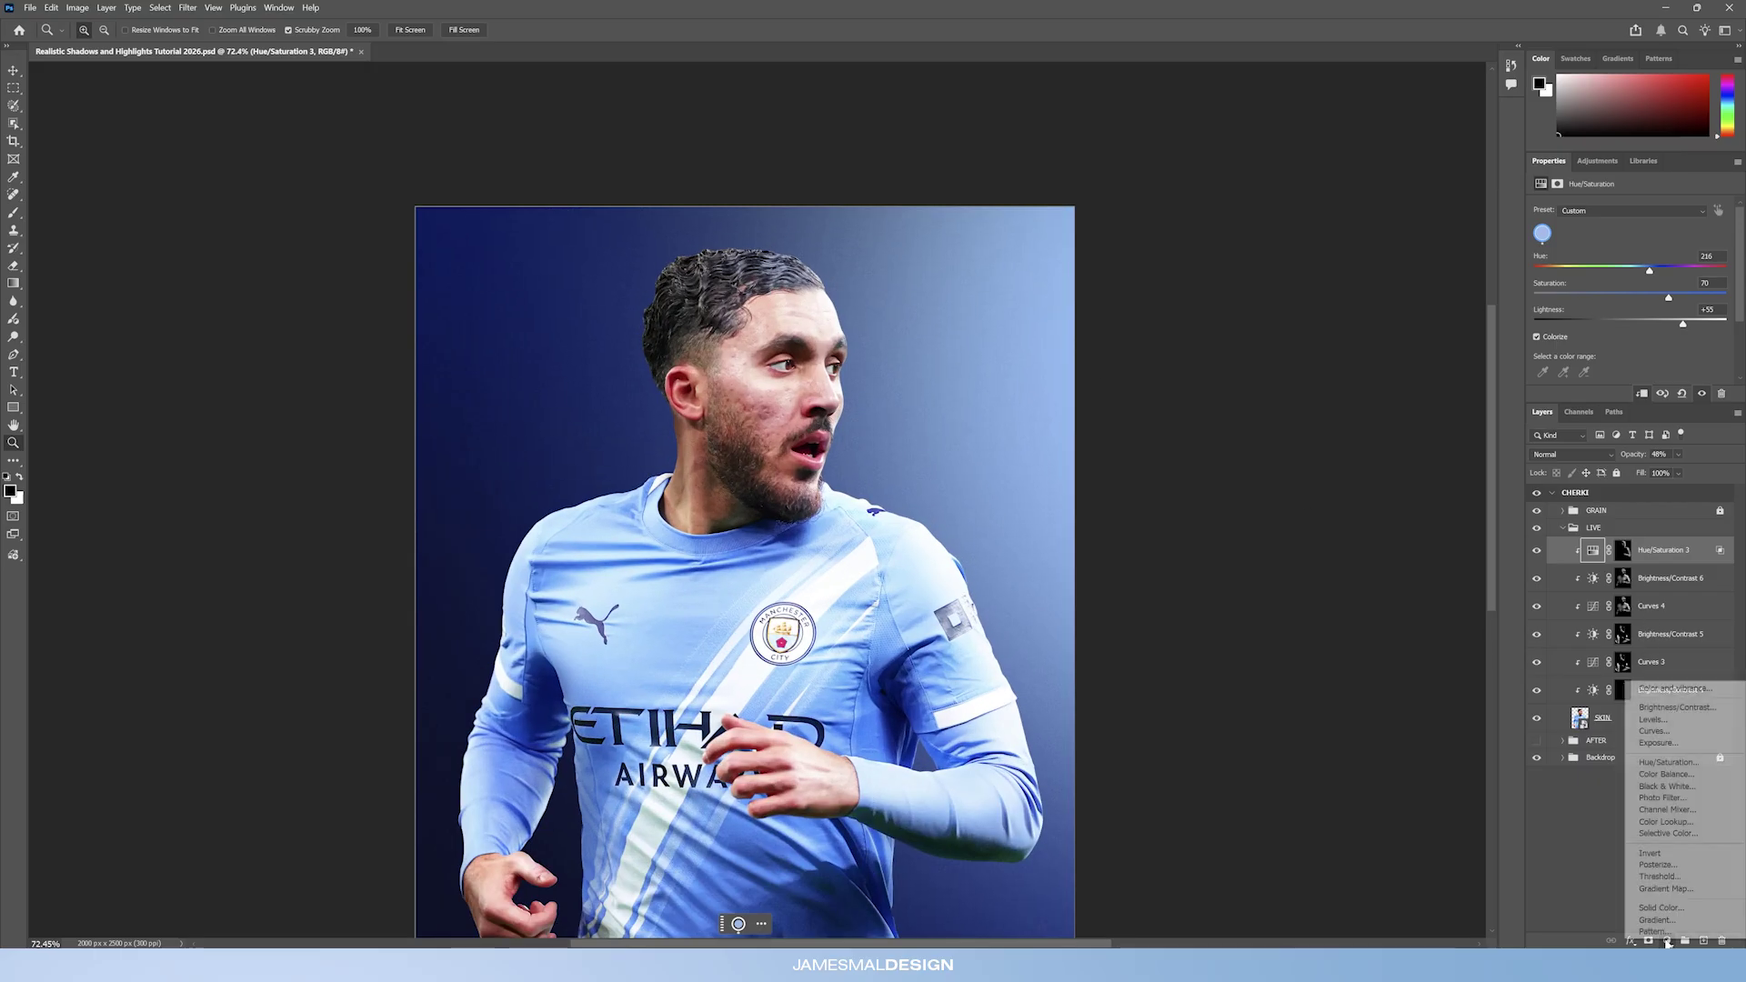
left_click(1667, 763)
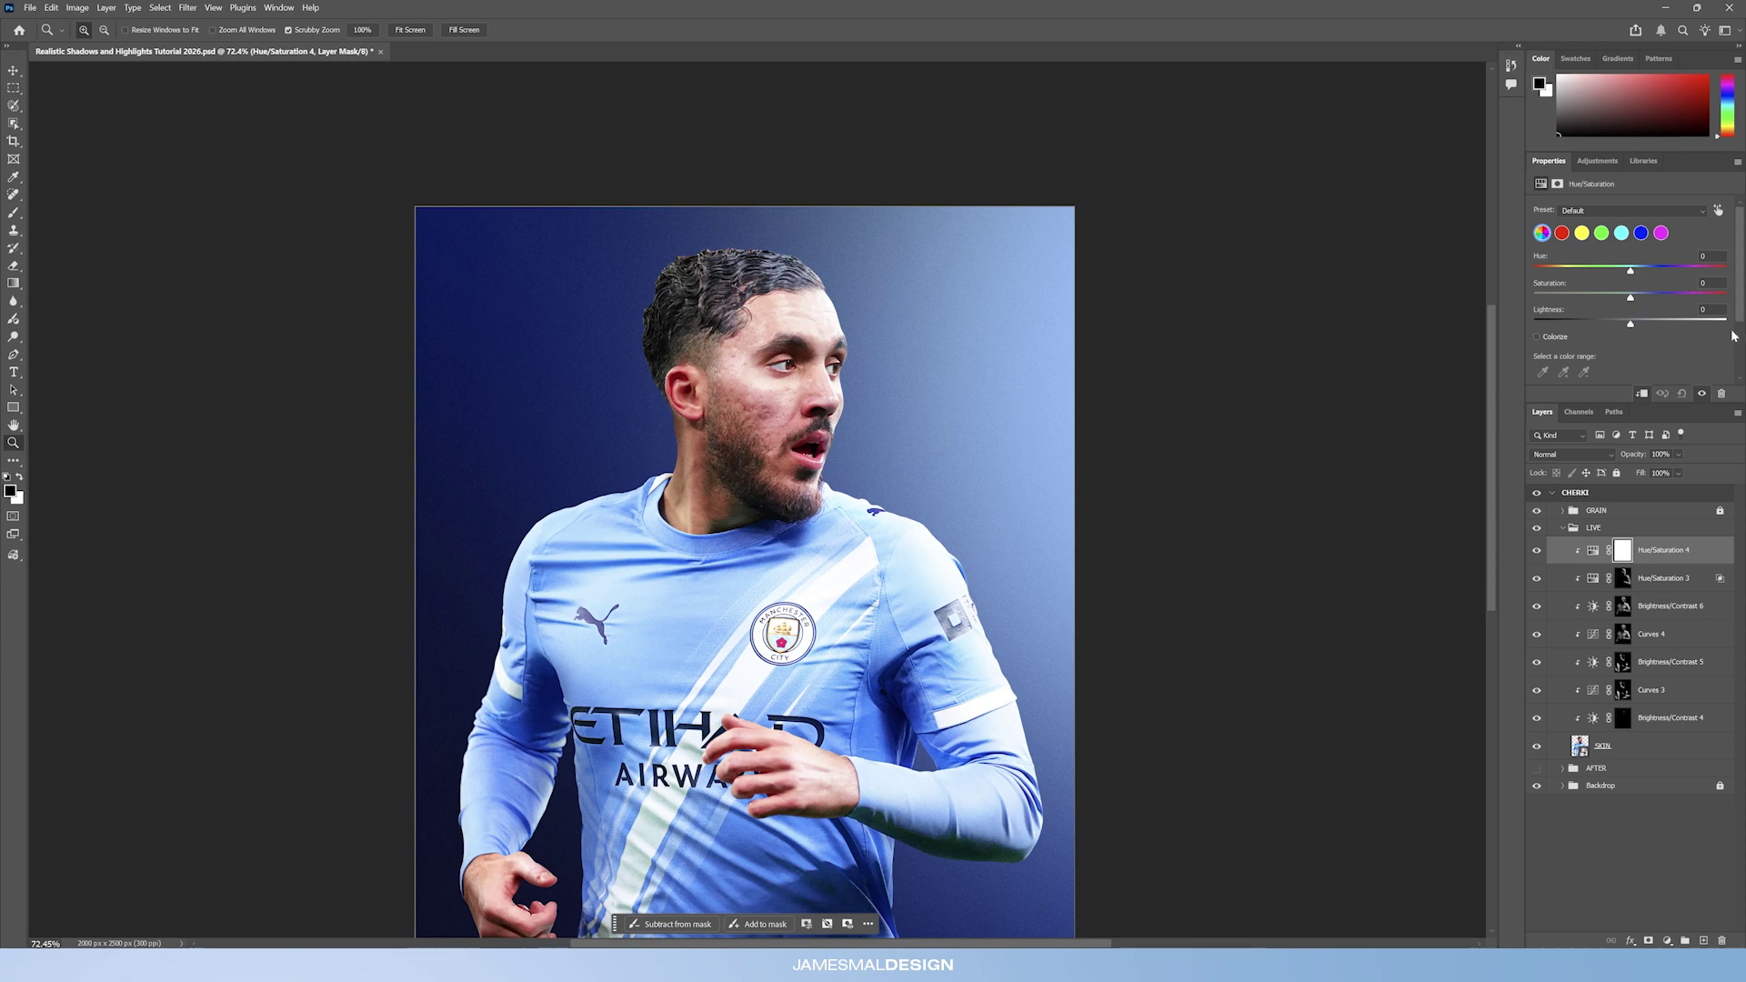
left_click(1536, 337)
left_click_drag(1637, 268, 1648, 271)
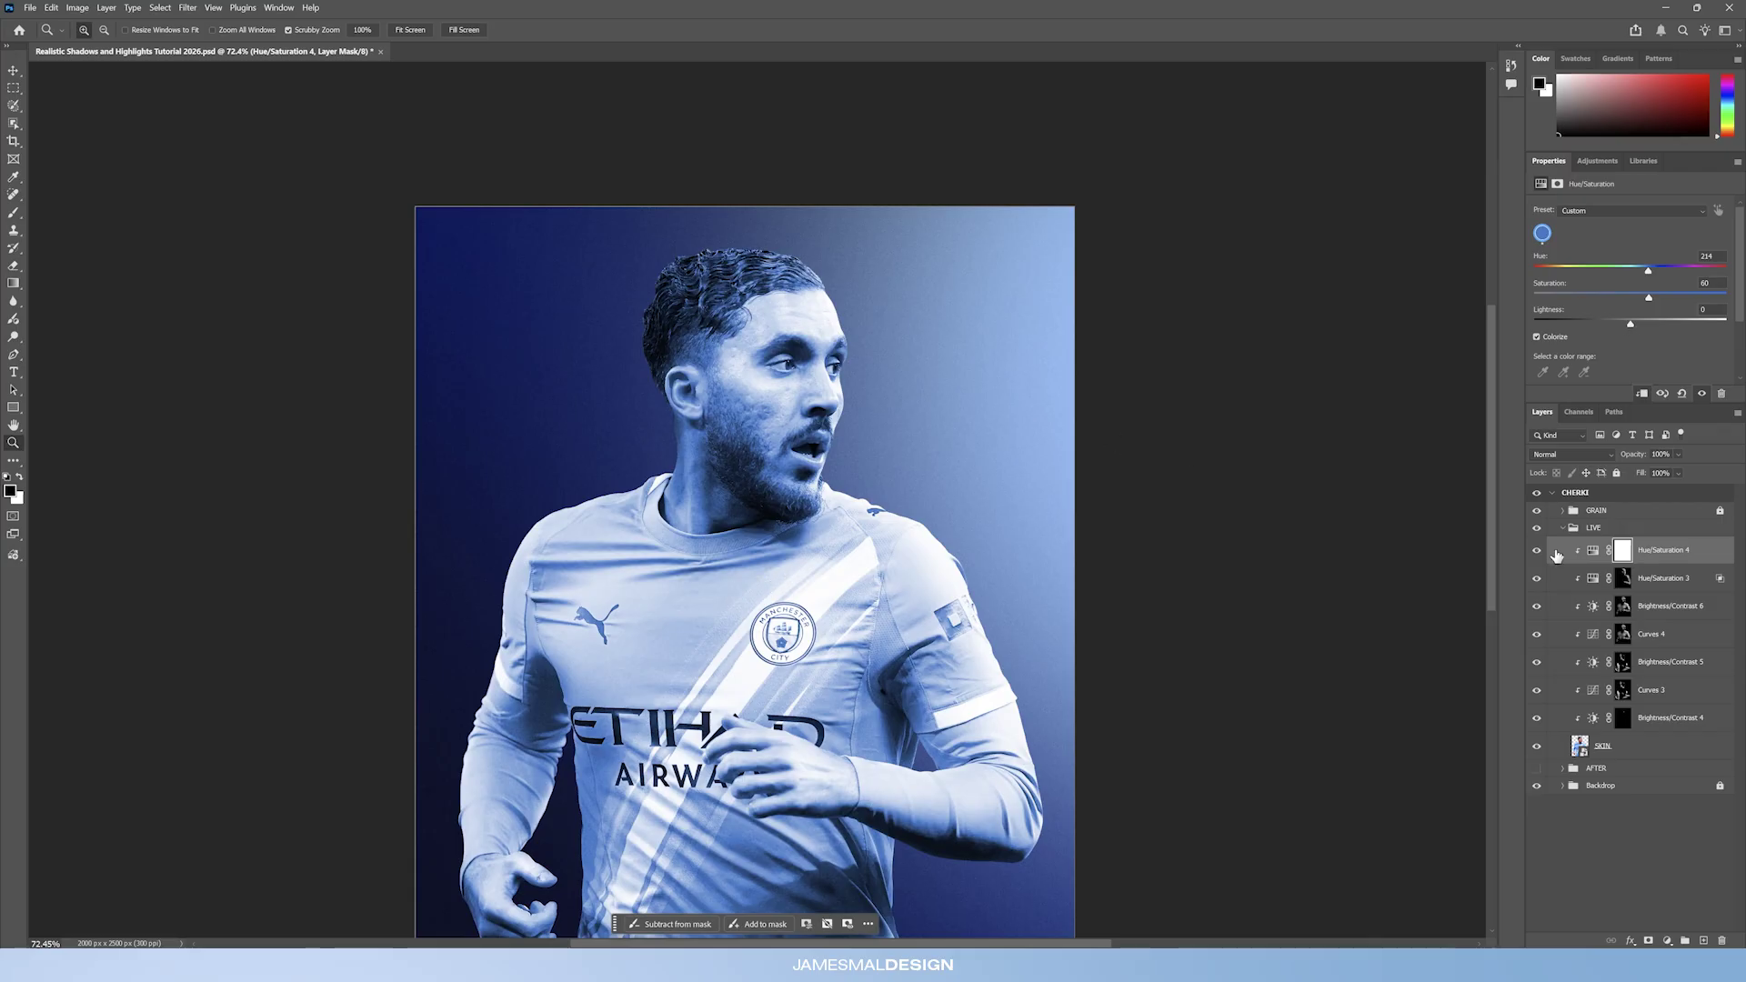
Blend Hue/Saturation 4 as Linear Dodge (Add) and split its dark Underlying Layer Blend If slider to about 142.
left_click(1594, 552)
left_click(1579, 452)
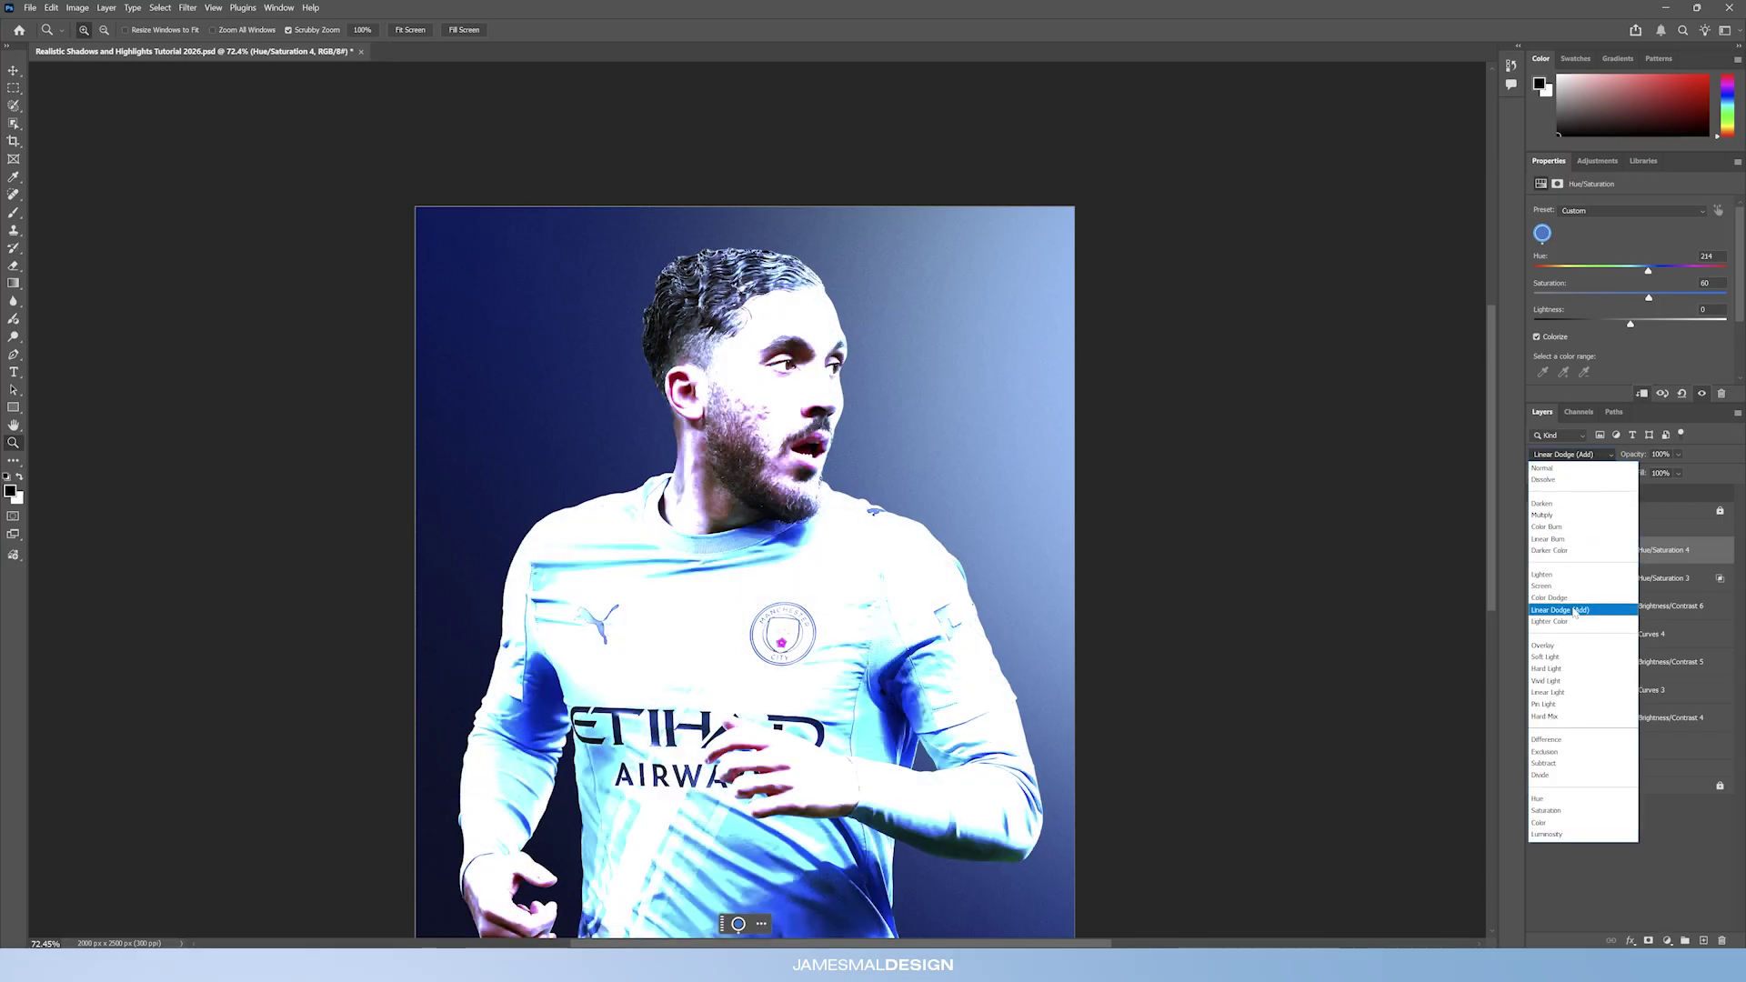
left_click(1576, 611)
double_click(1565, 553)
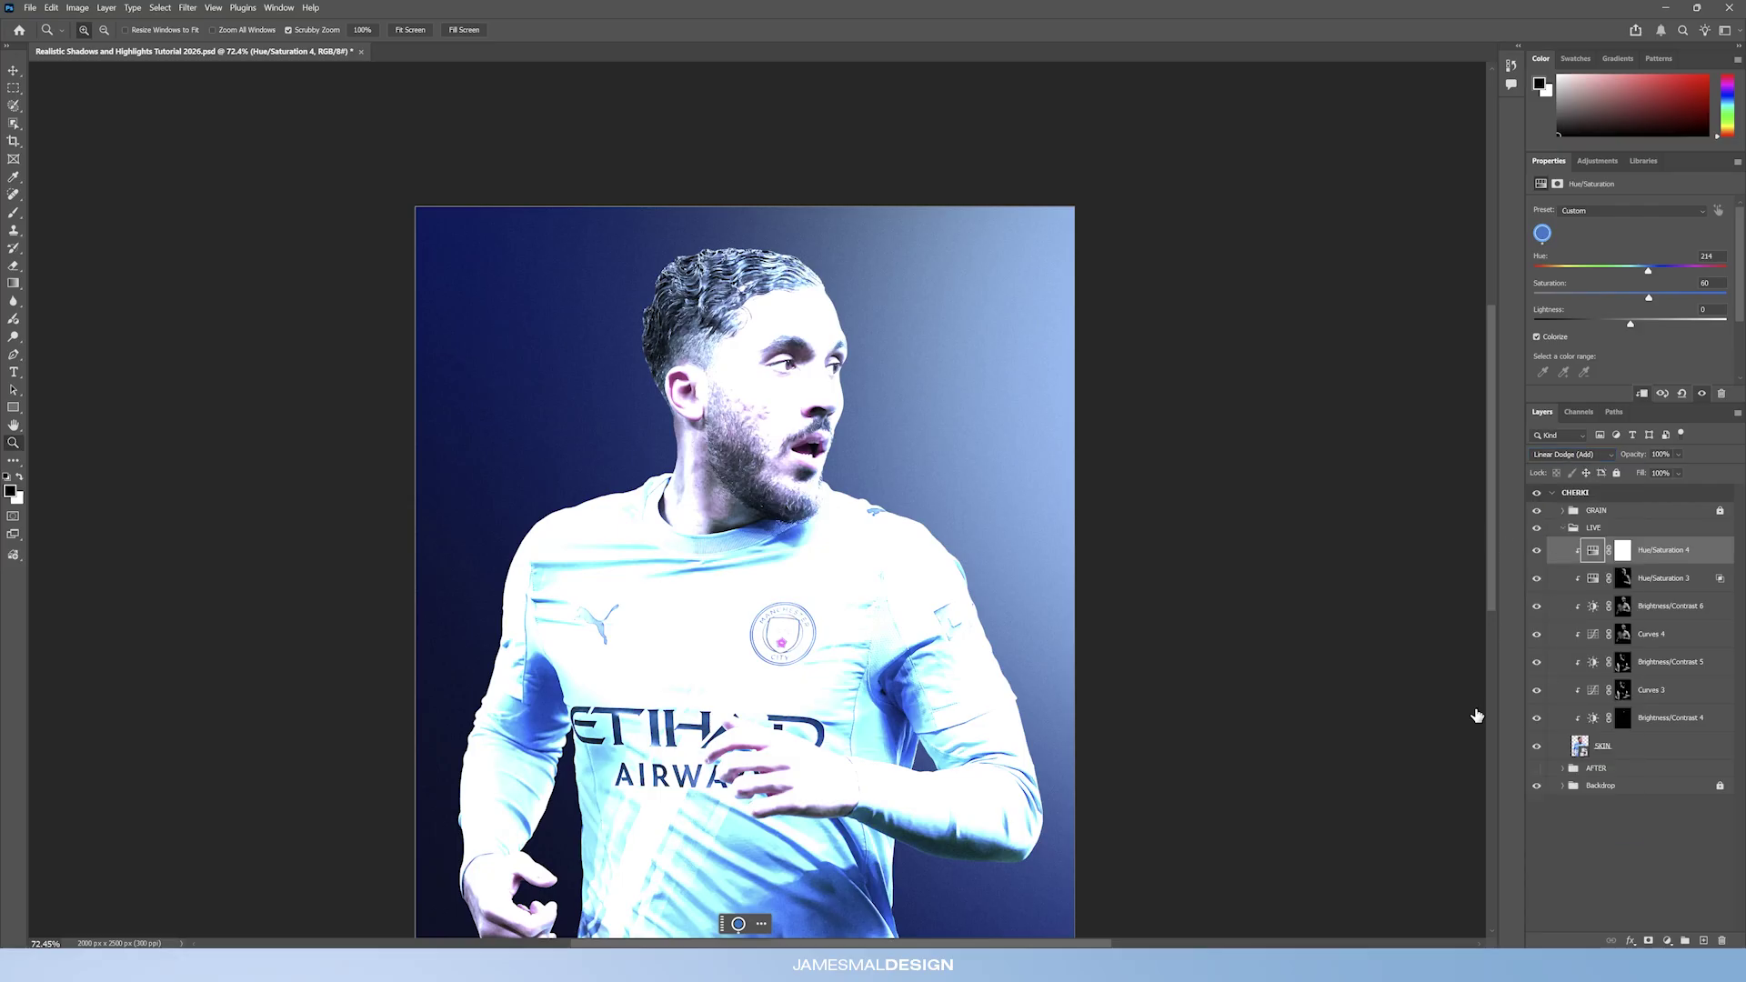
left_click_drag(512, 261, 484, 259)
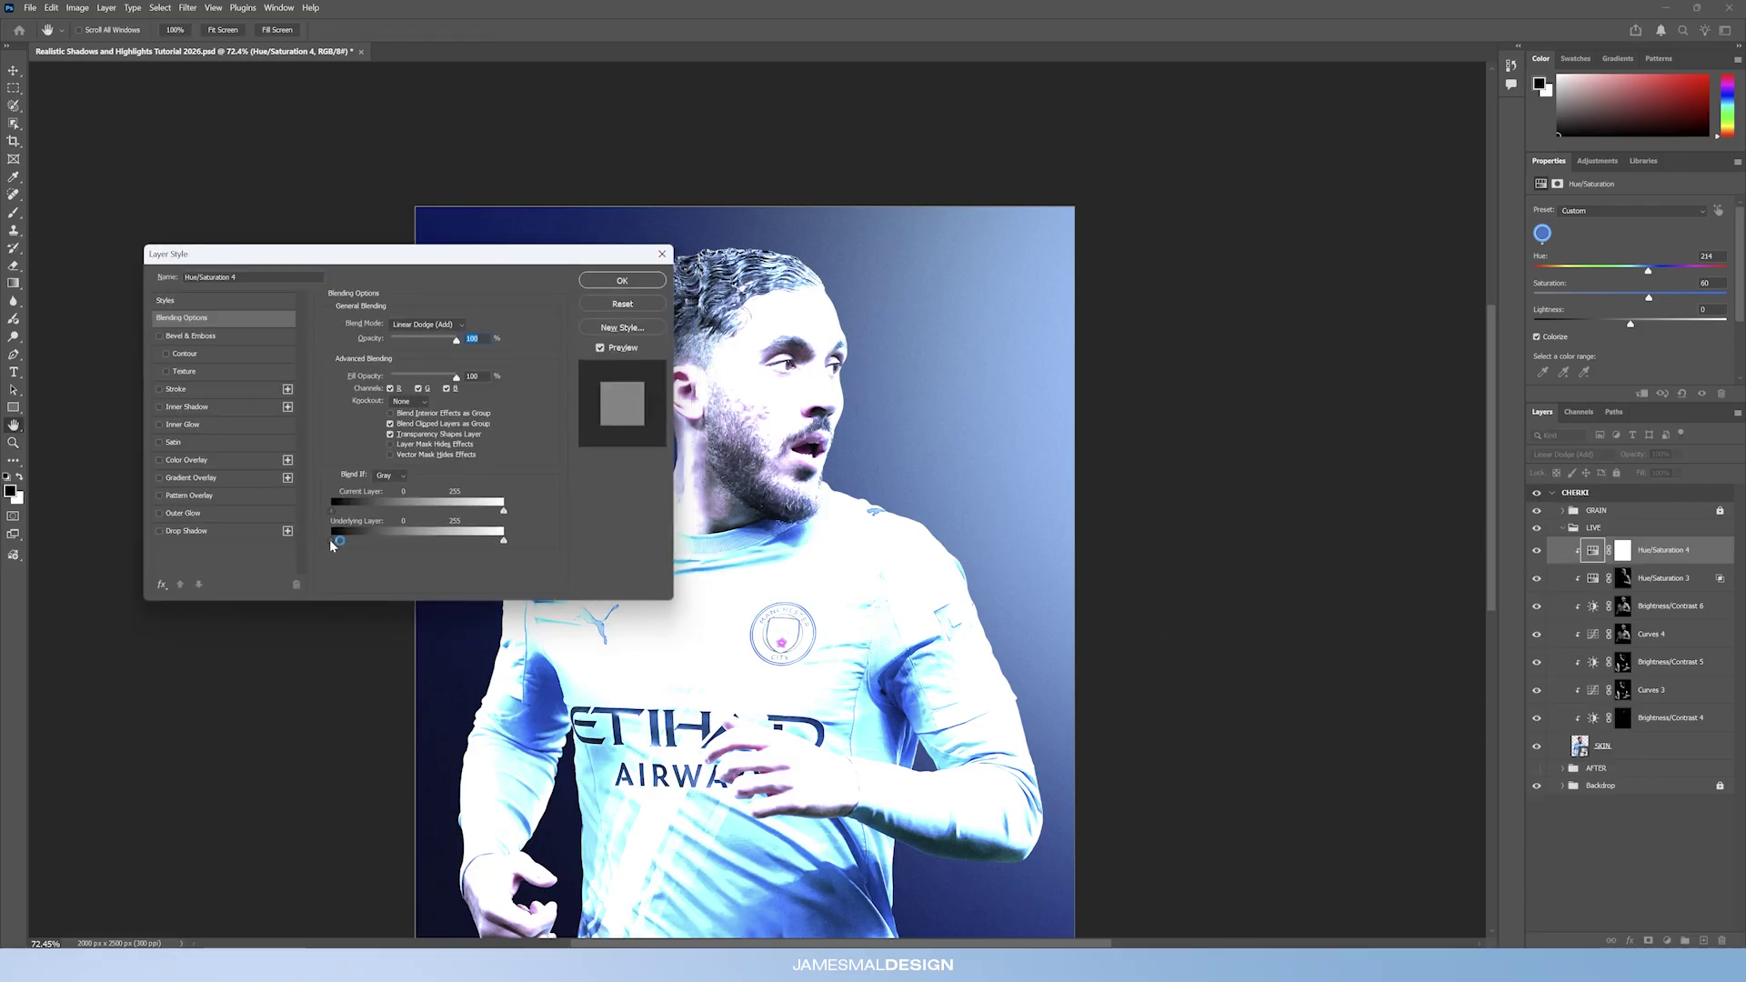
left_click_drag(333, 540, 427, 541)
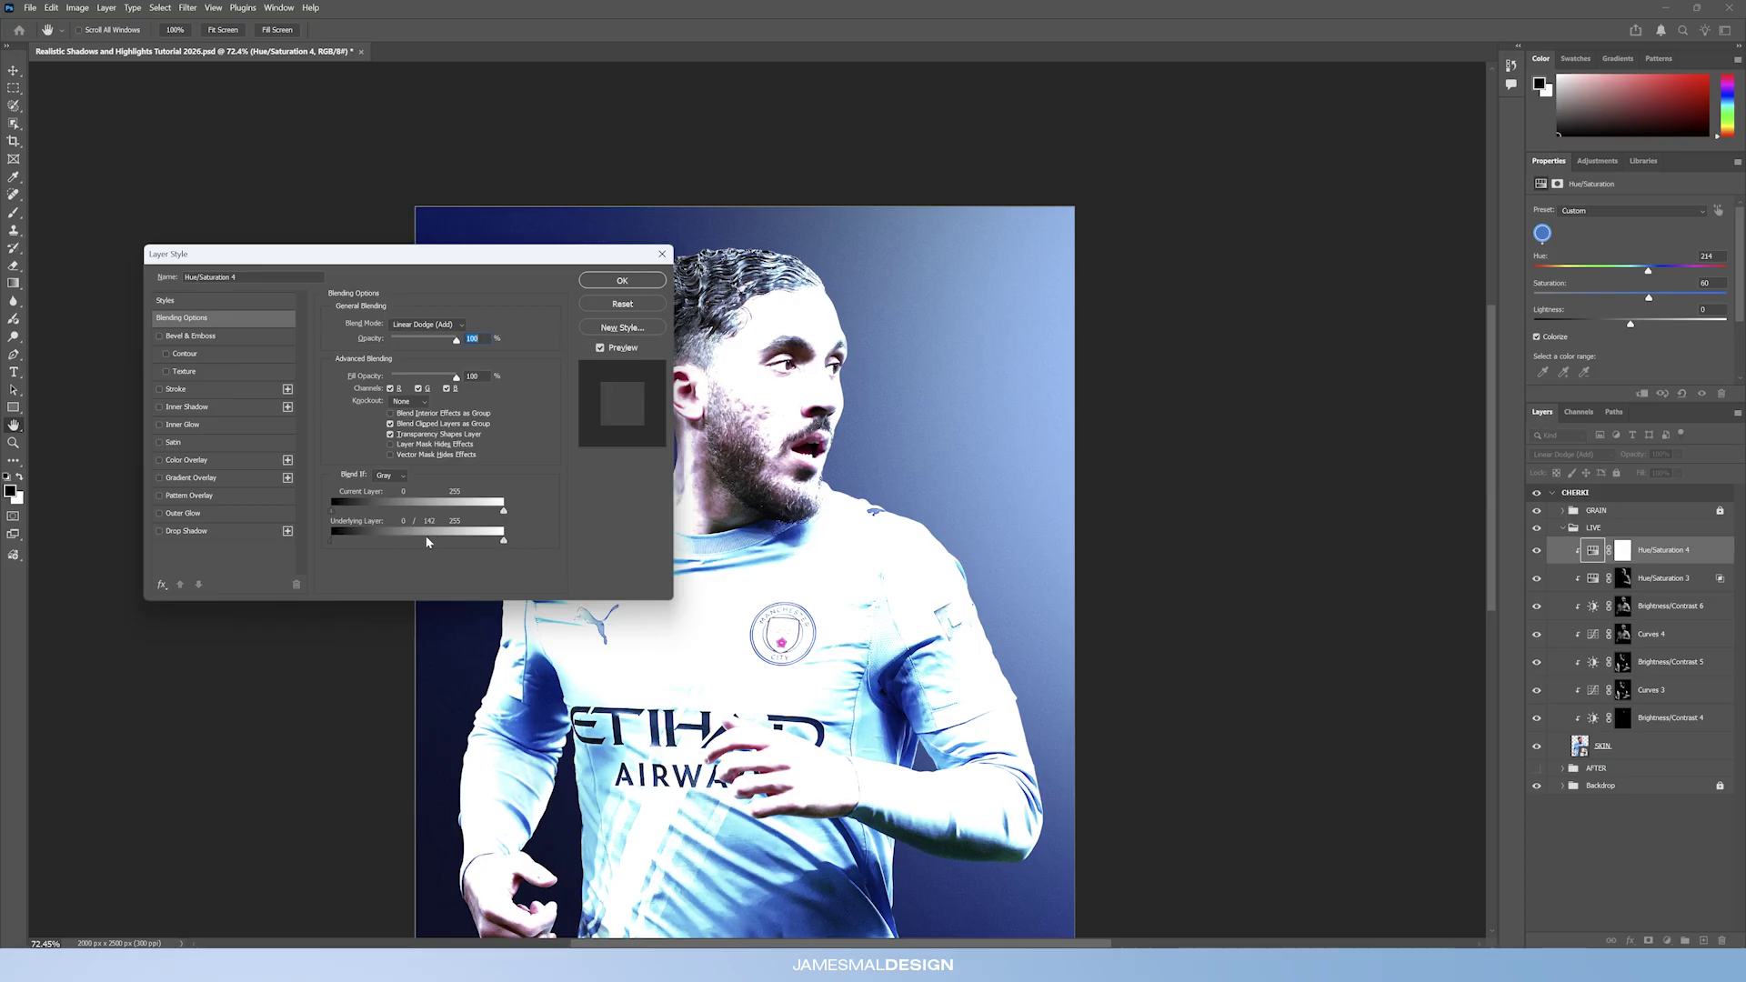
left_click(606, 278)
Lower the Hue/Saturation 4 opacity to 20%, compare its effect, and invert its mask to black.
key("z")
left_click_drag(1634, 459, 1079, 492)
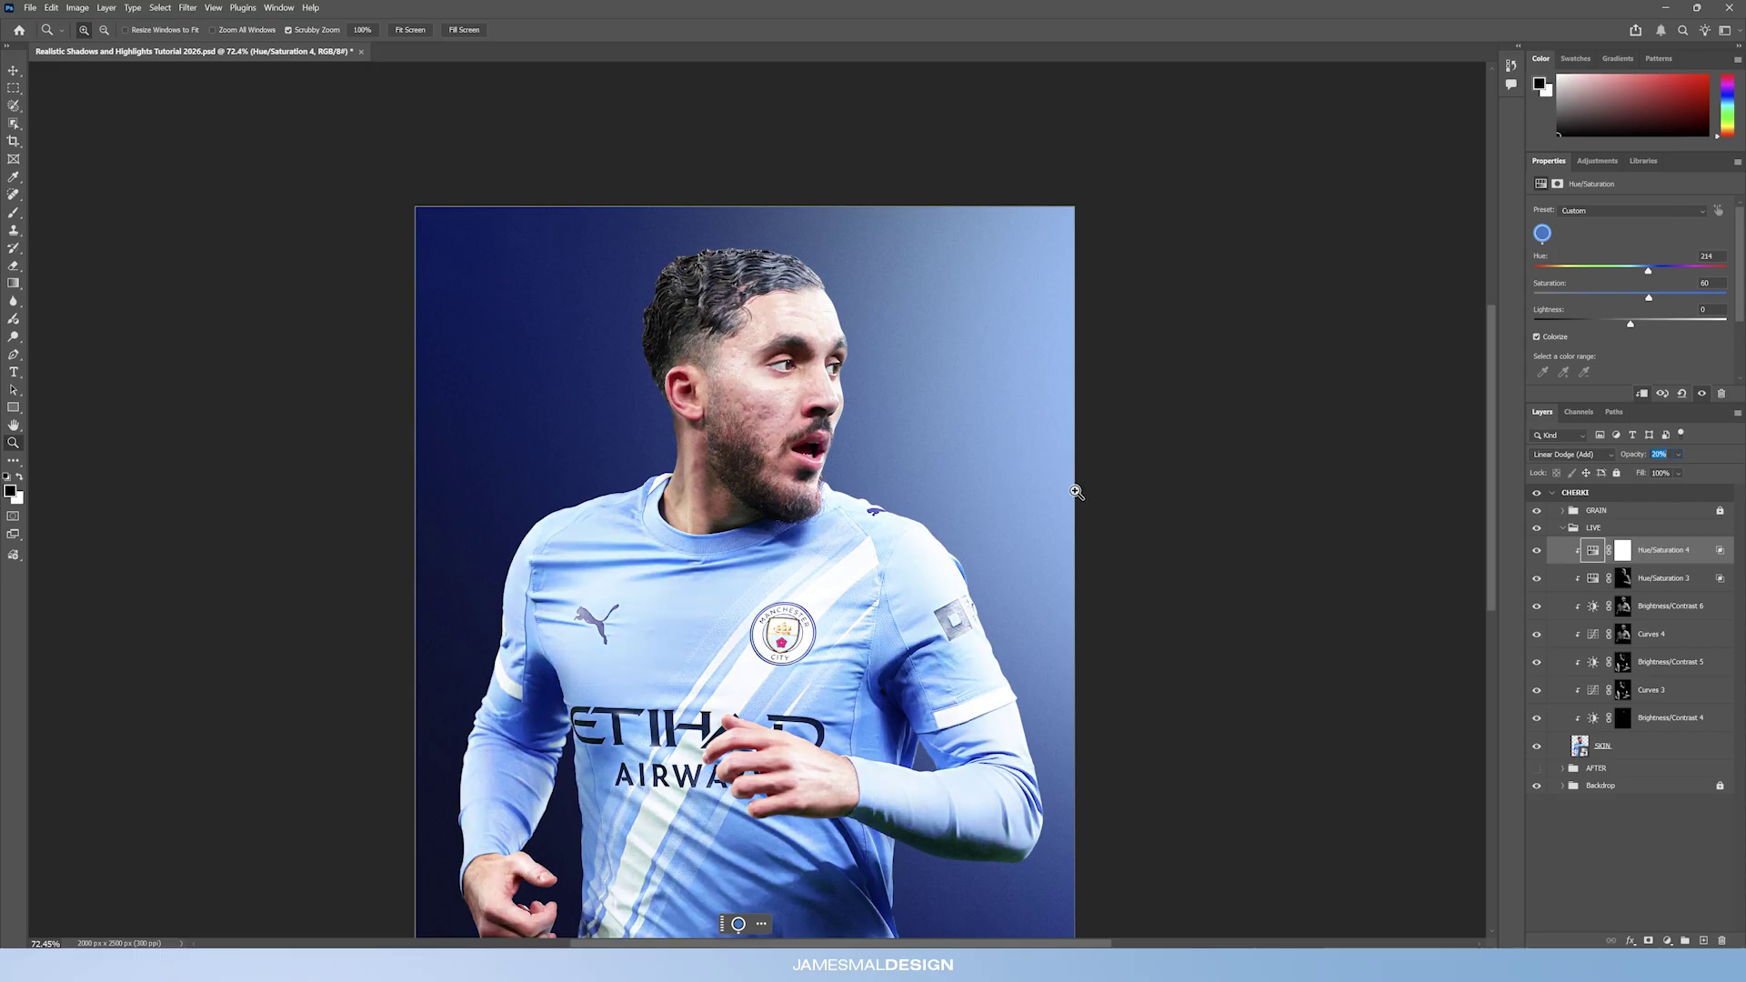
left_click(1537, 551)
left_click(1538, 551)
left_click(1537, 551)
left_click(1537, 552)
left_click(1620, 553)
key("ctrl+i")
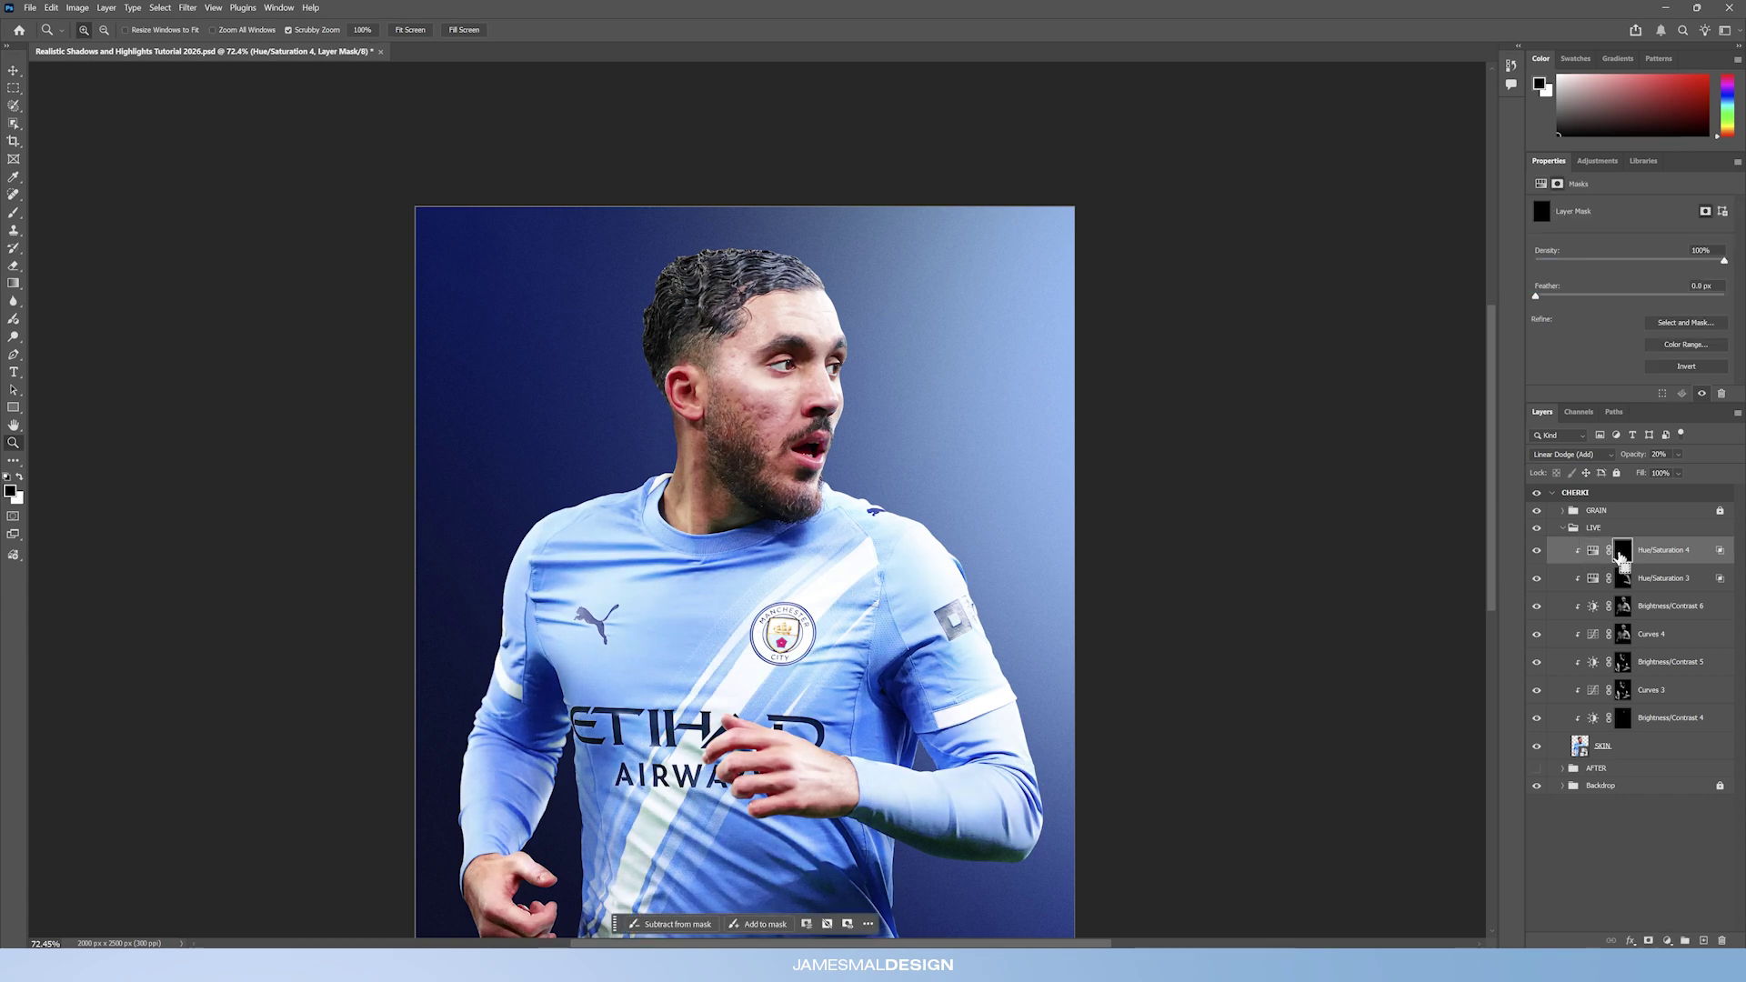
Paint white at 25% brush opacity on the Hue/Saturation 4 mask along the light-facing edges of the face and shoulder.
left_click_drag(798, 273, 829, 274)
key("b")
key("x")
key("bracketright")
key("bracketright")
key("bracketright")
key("bracketright")
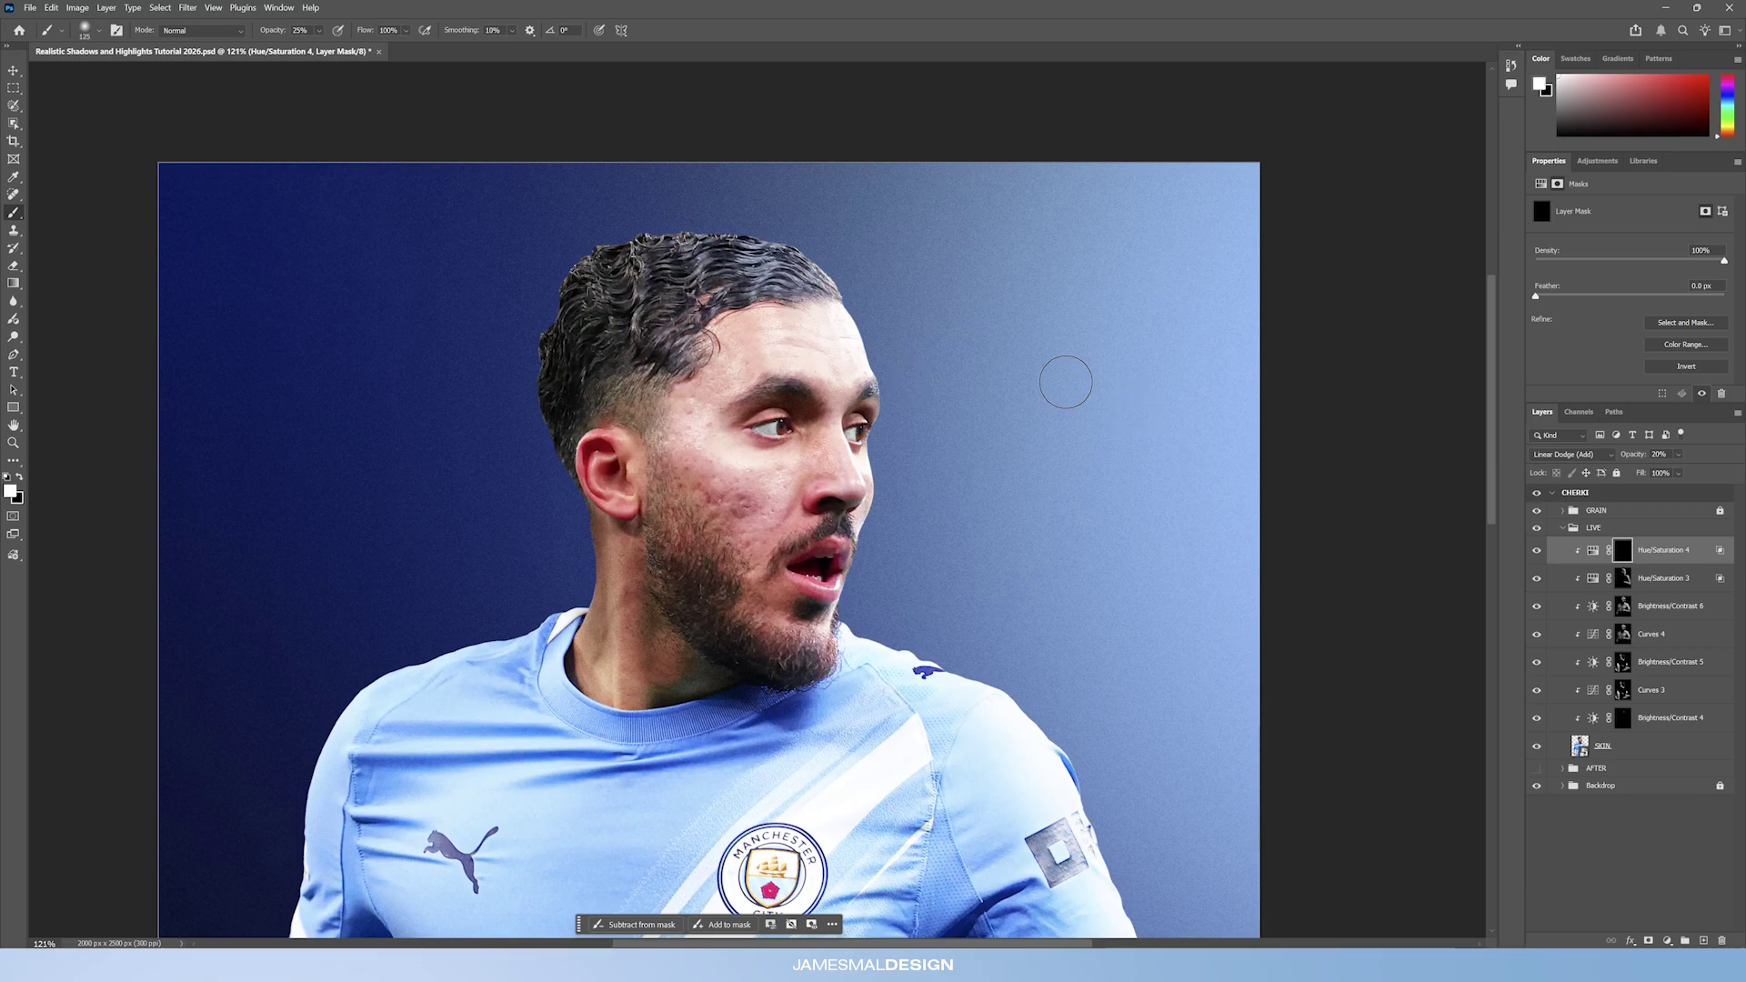
key("bracketright")
key("bracketright")
key("bracketleft")
key("bracketleft")
key("bracketright")
key("bracketright")
scroll(1100, 597, "down", 5)
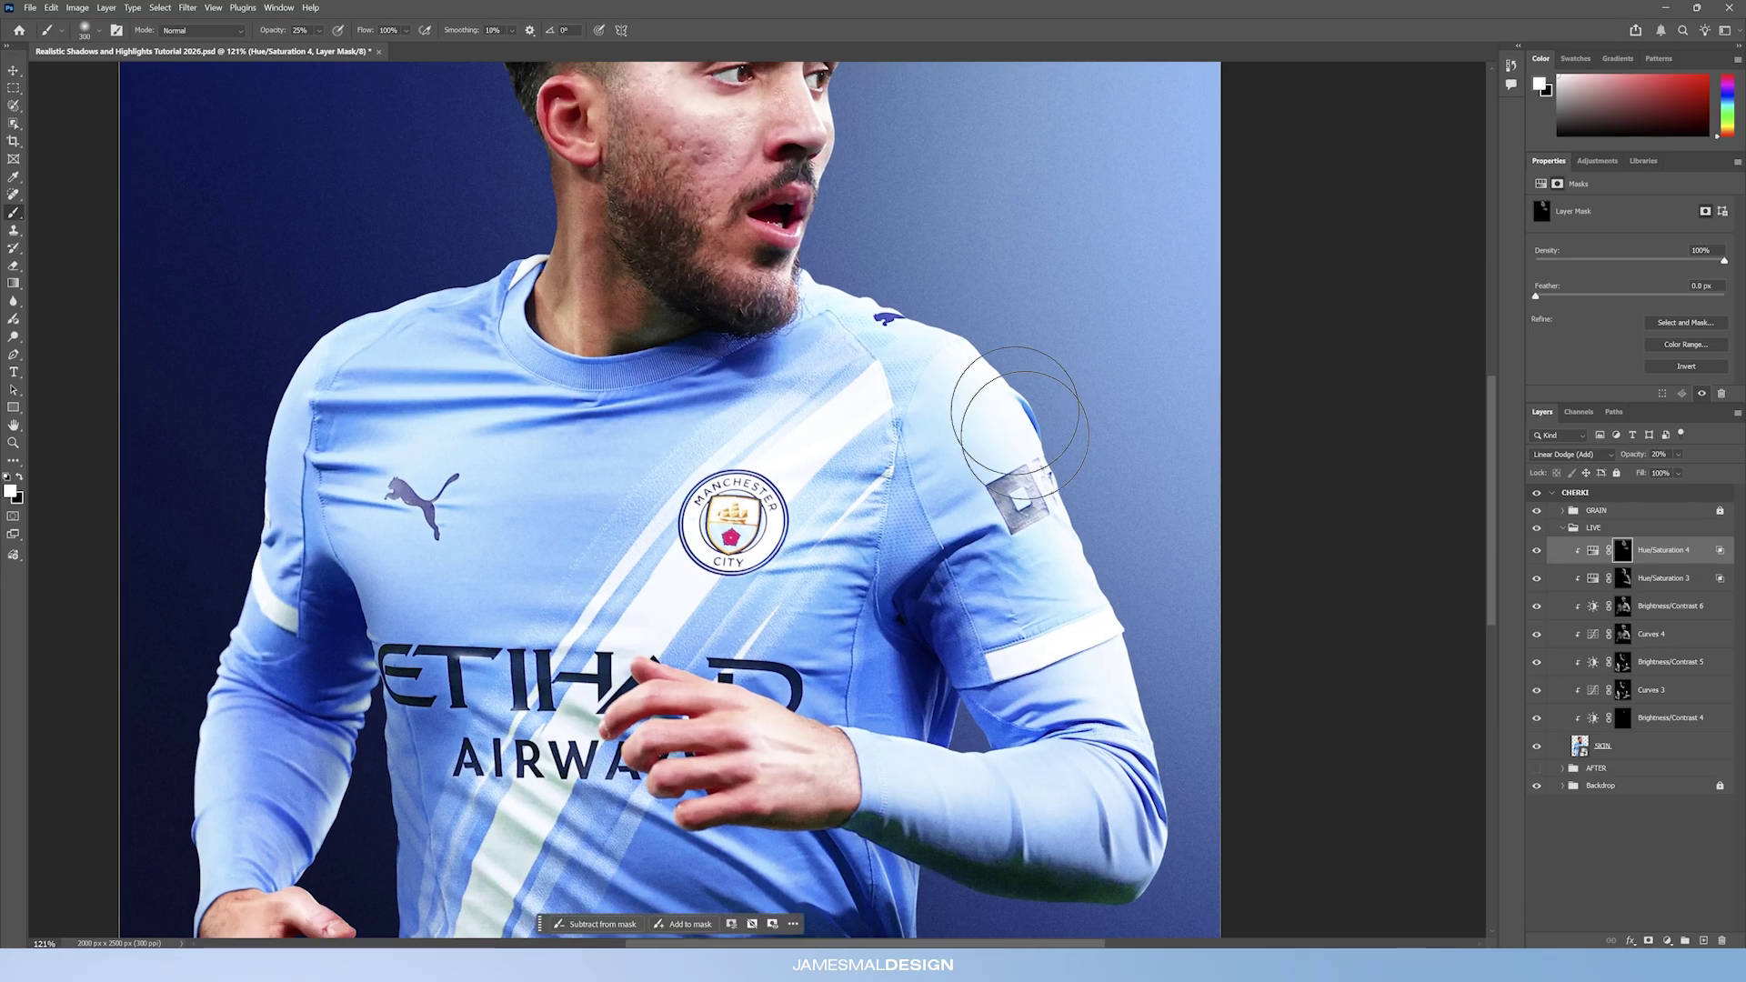
Compare the whole player with and without the Hue/Saturation 4 layer.
key("z")
left_click_drag(1006, 481, 866, 463)
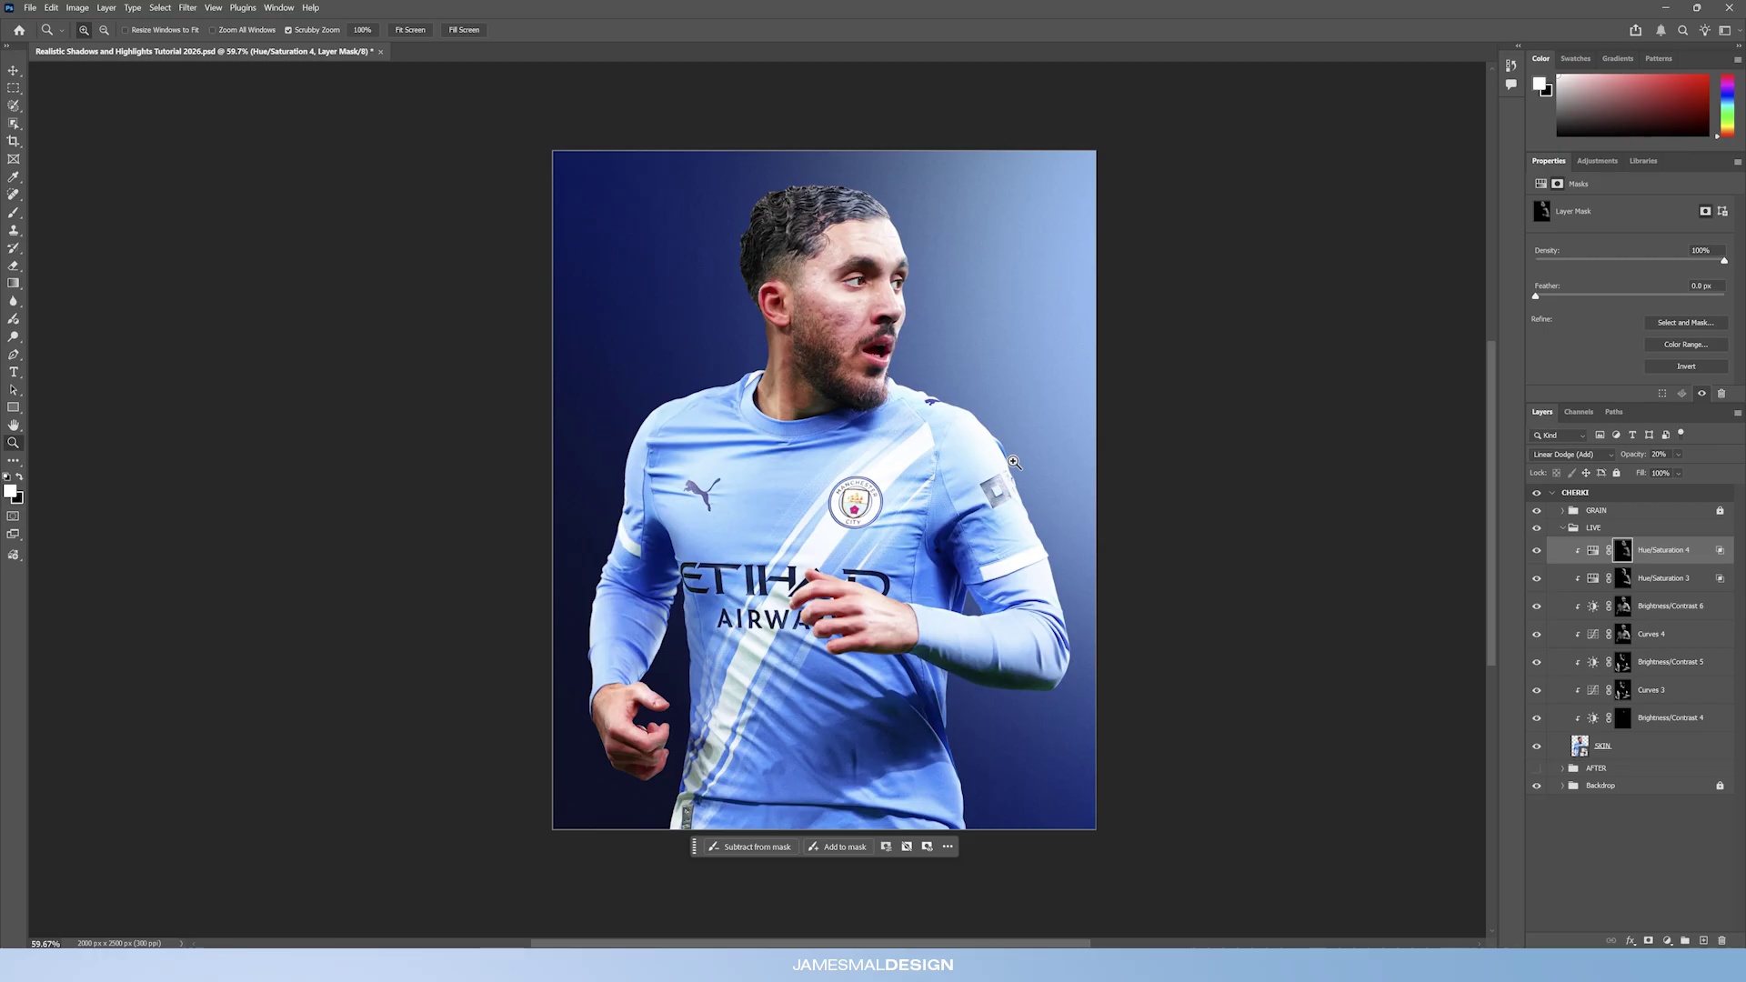
left_click(1538, 551)
left_click(1538, 551)
left_click(1538, 552)
left_click(1537, 551)
left_click(1537, 552)
left_click(1537, 551)
scroll(868, 273, "up", 2)
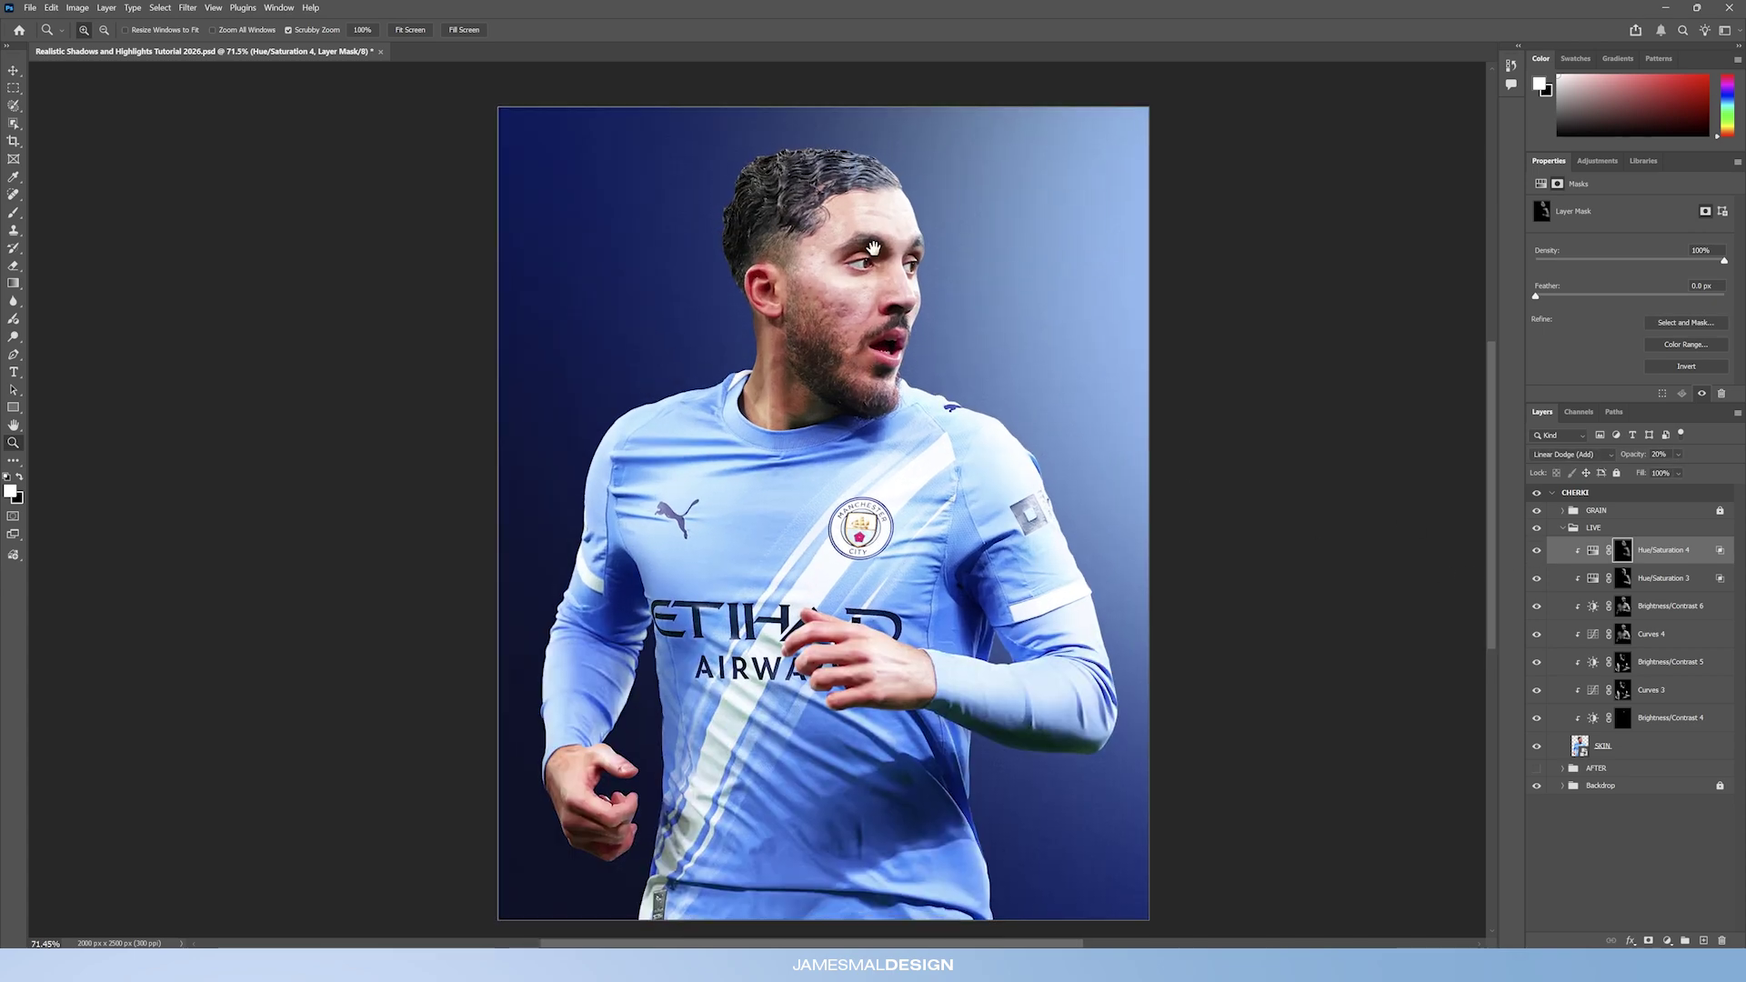
scroll(868, 273, "down", 2)
scroll(920, 496, "up", 1)
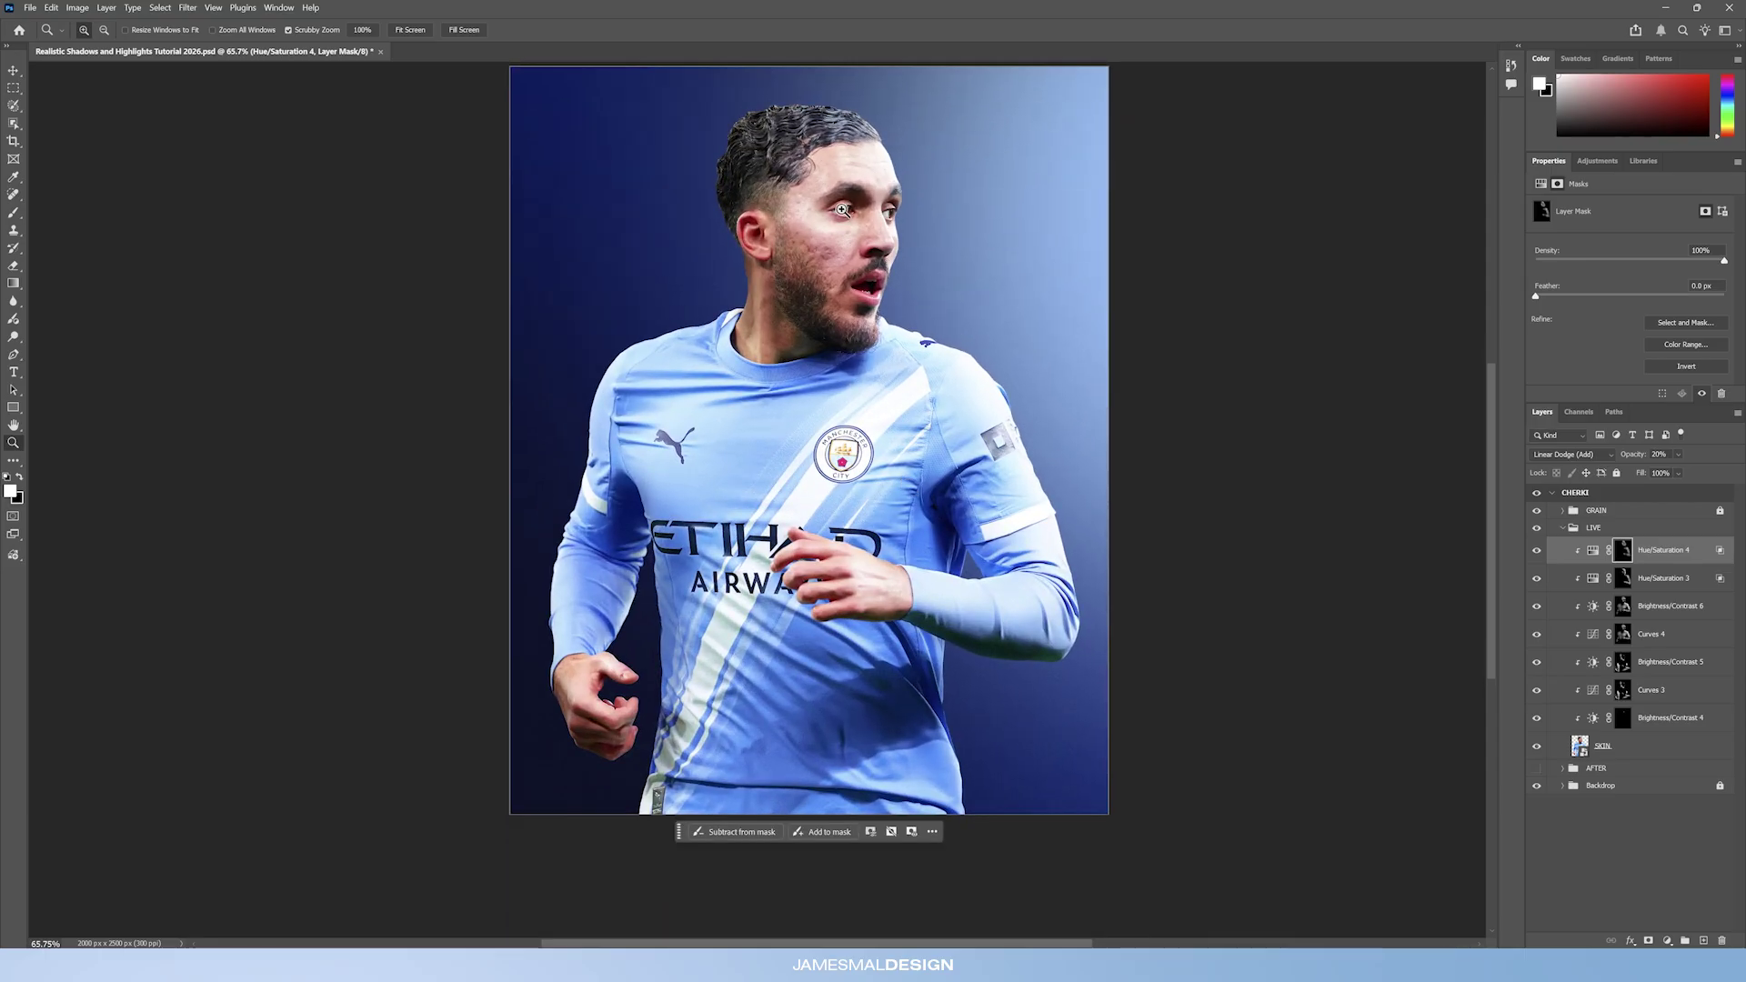
scroll(860, 211, "up", 3)
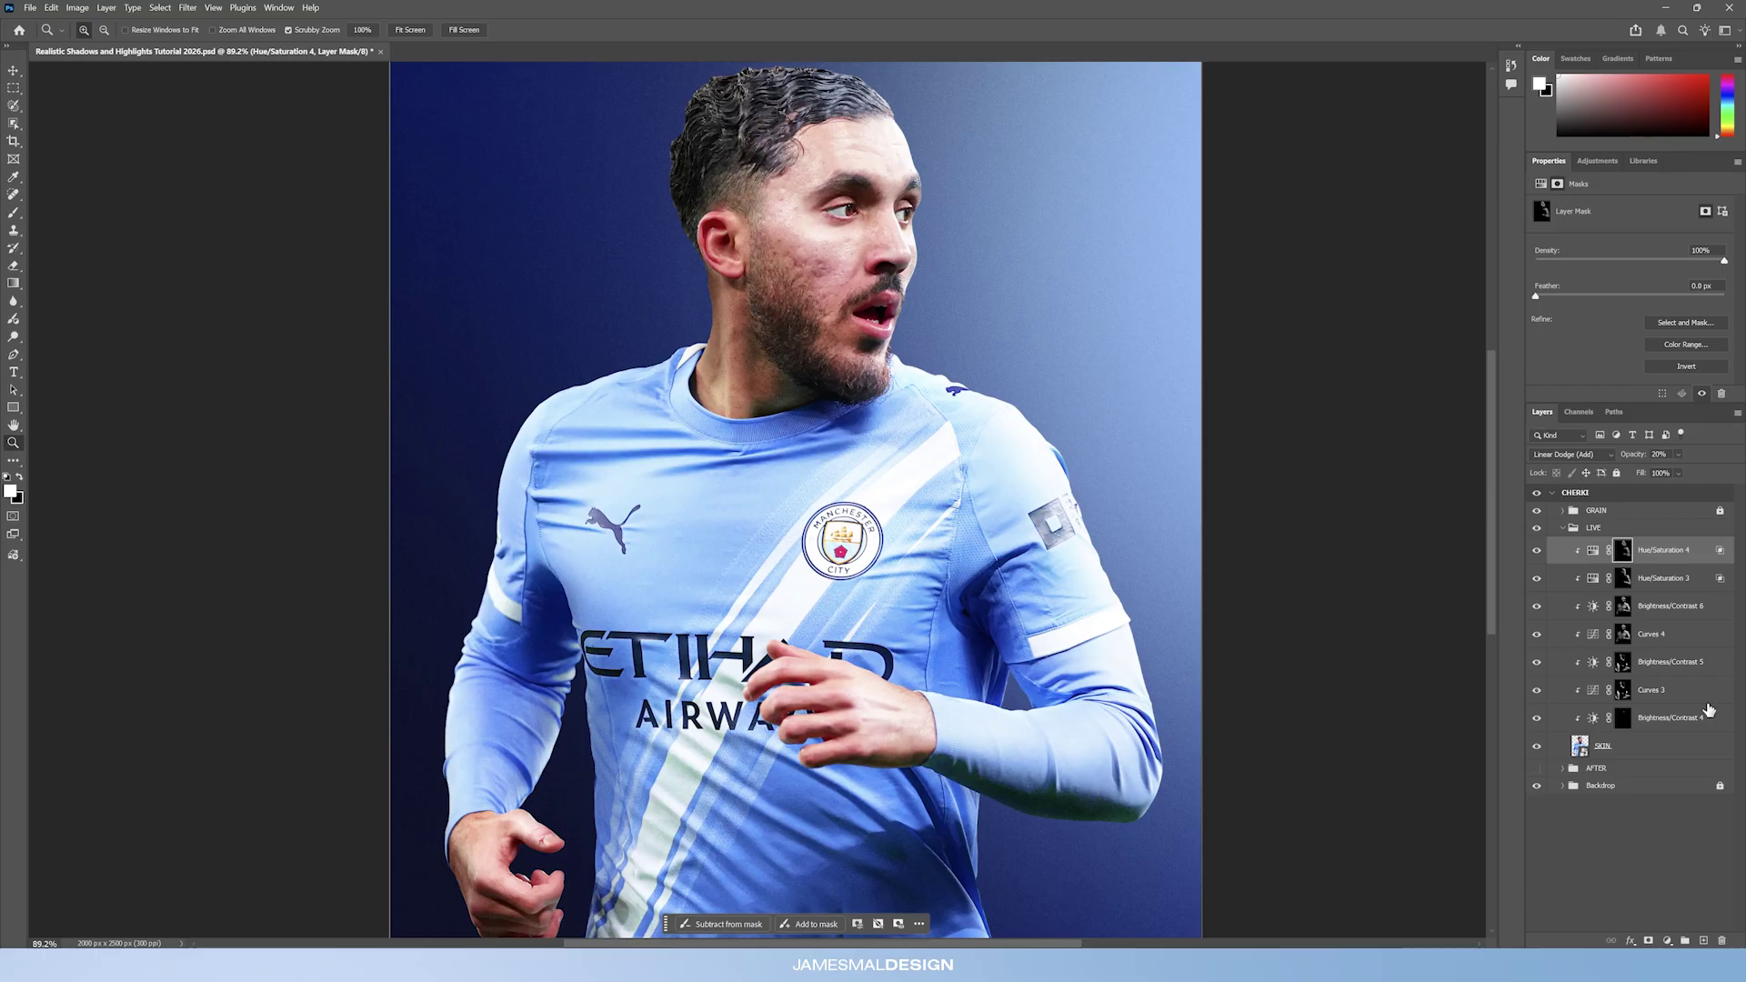
Add an empty layer above Hue/Saturation 4 and prepare a larger brush with a light blue sampled from the bright background.
left_click(1703, 940)
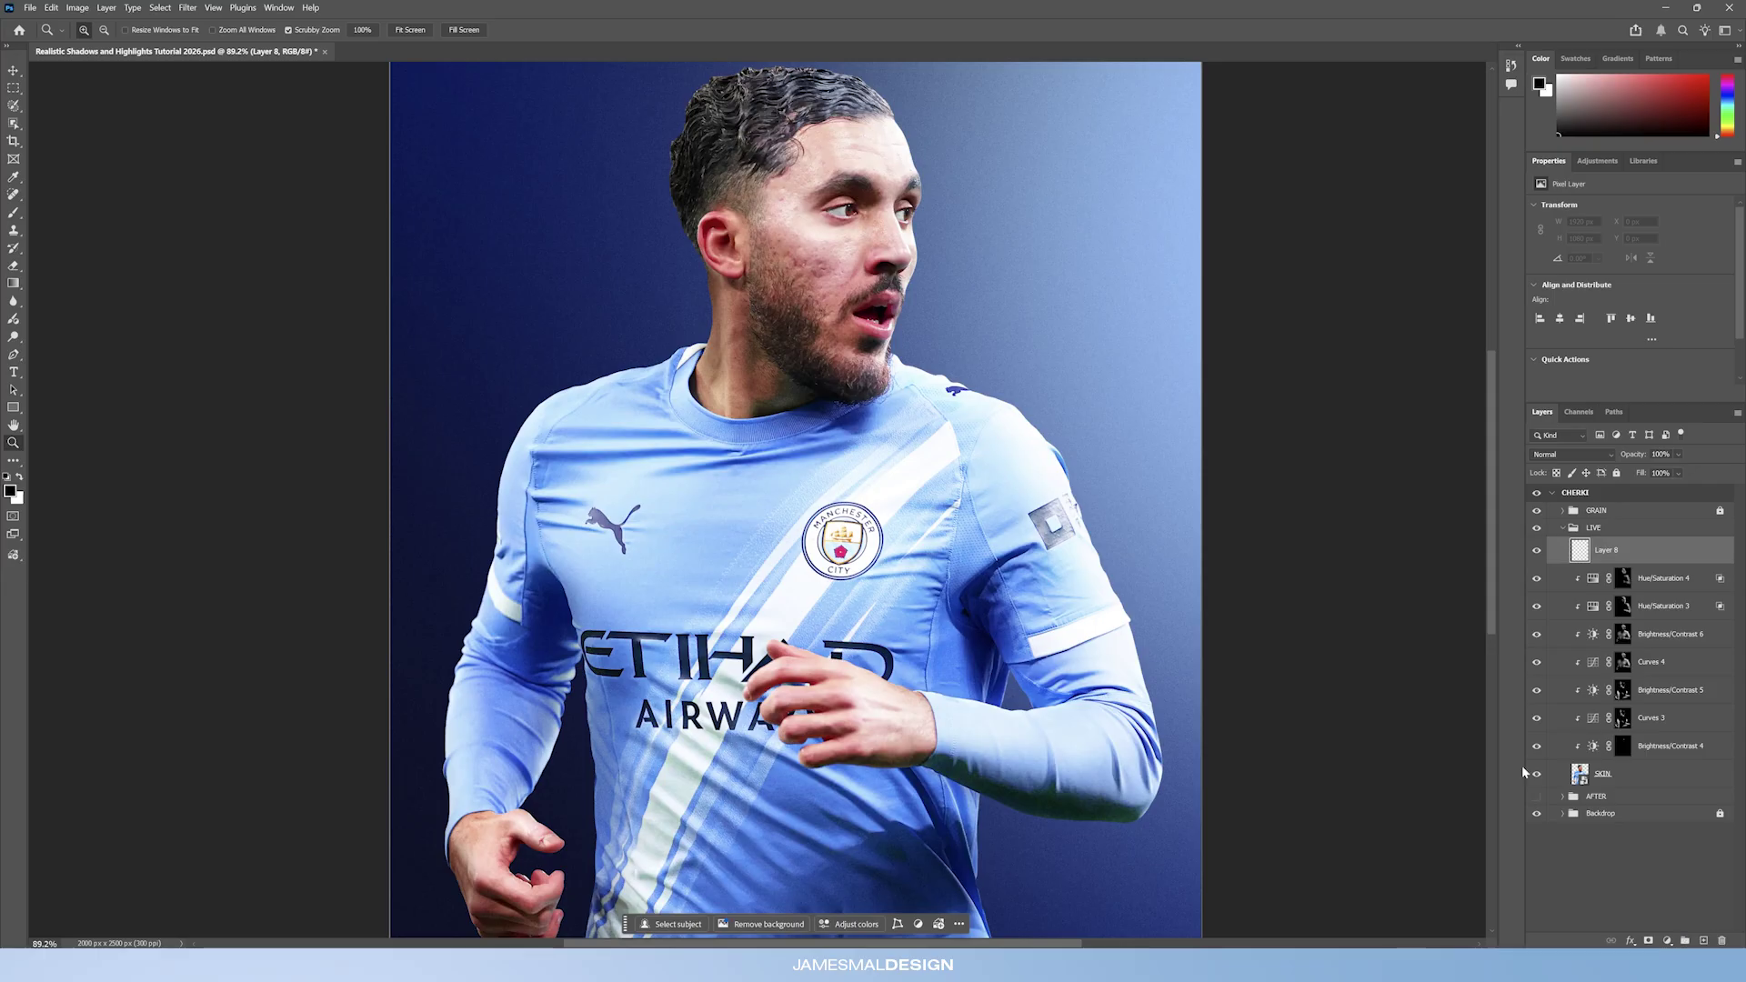
scroll(1162, 455, "up", 1)
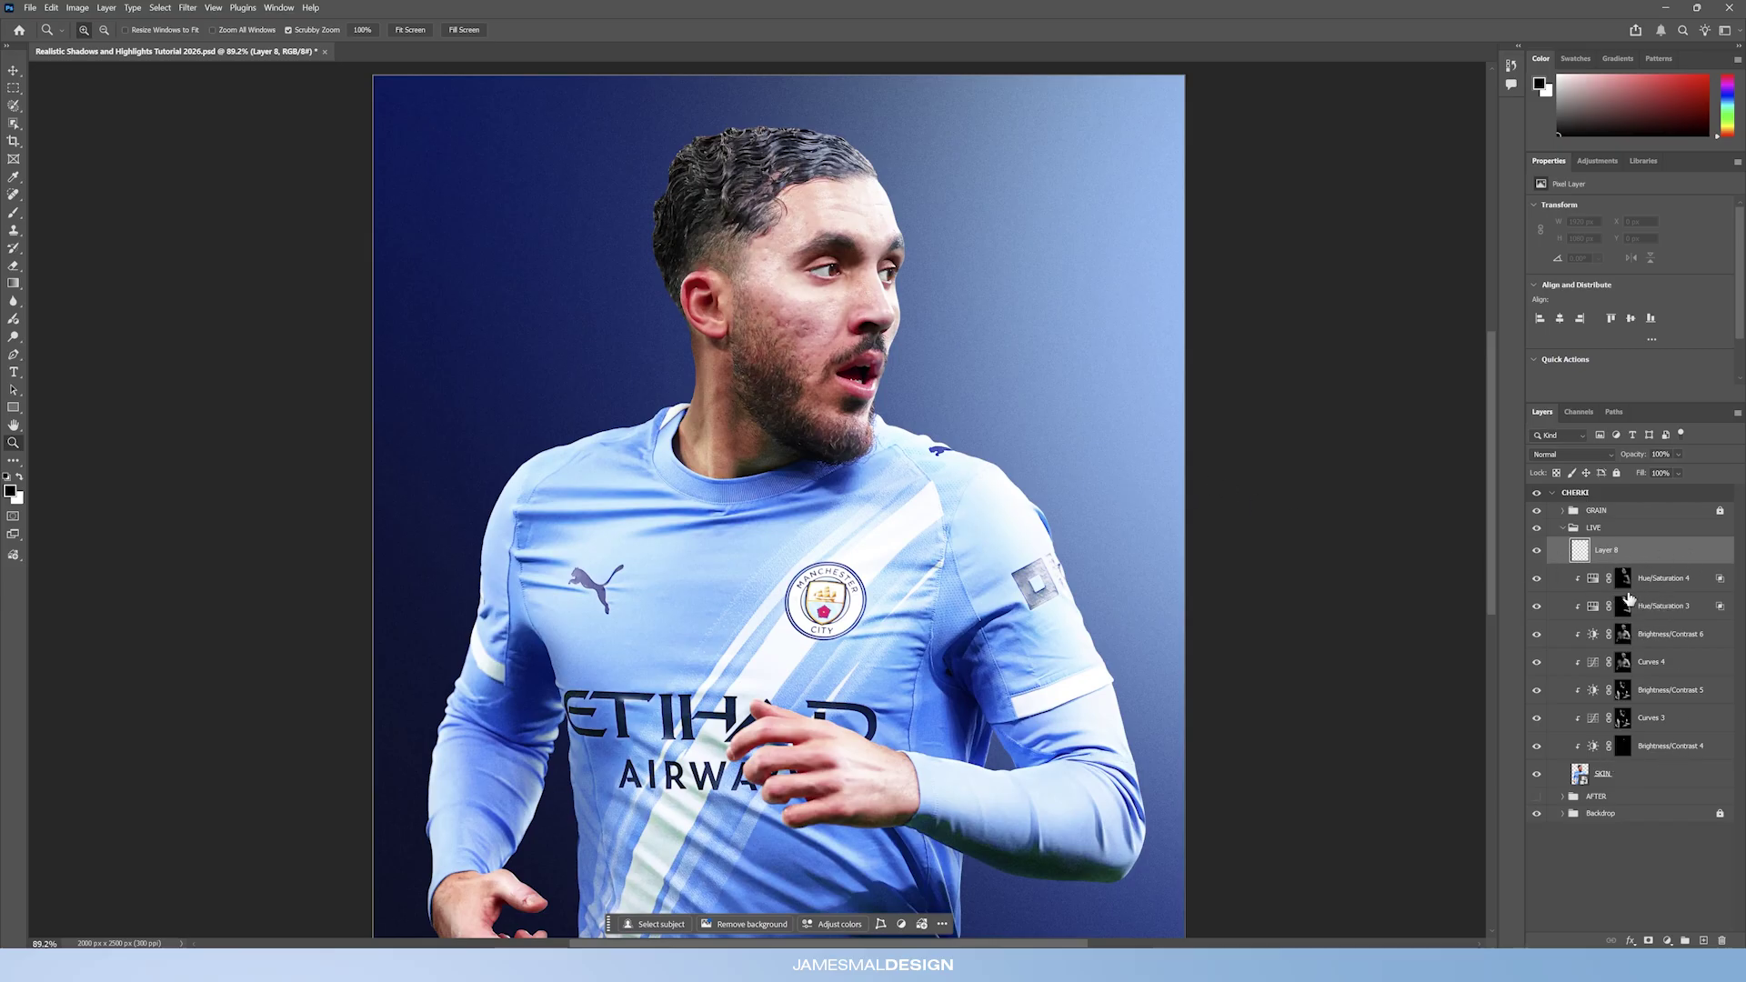
left_click(14, 212)
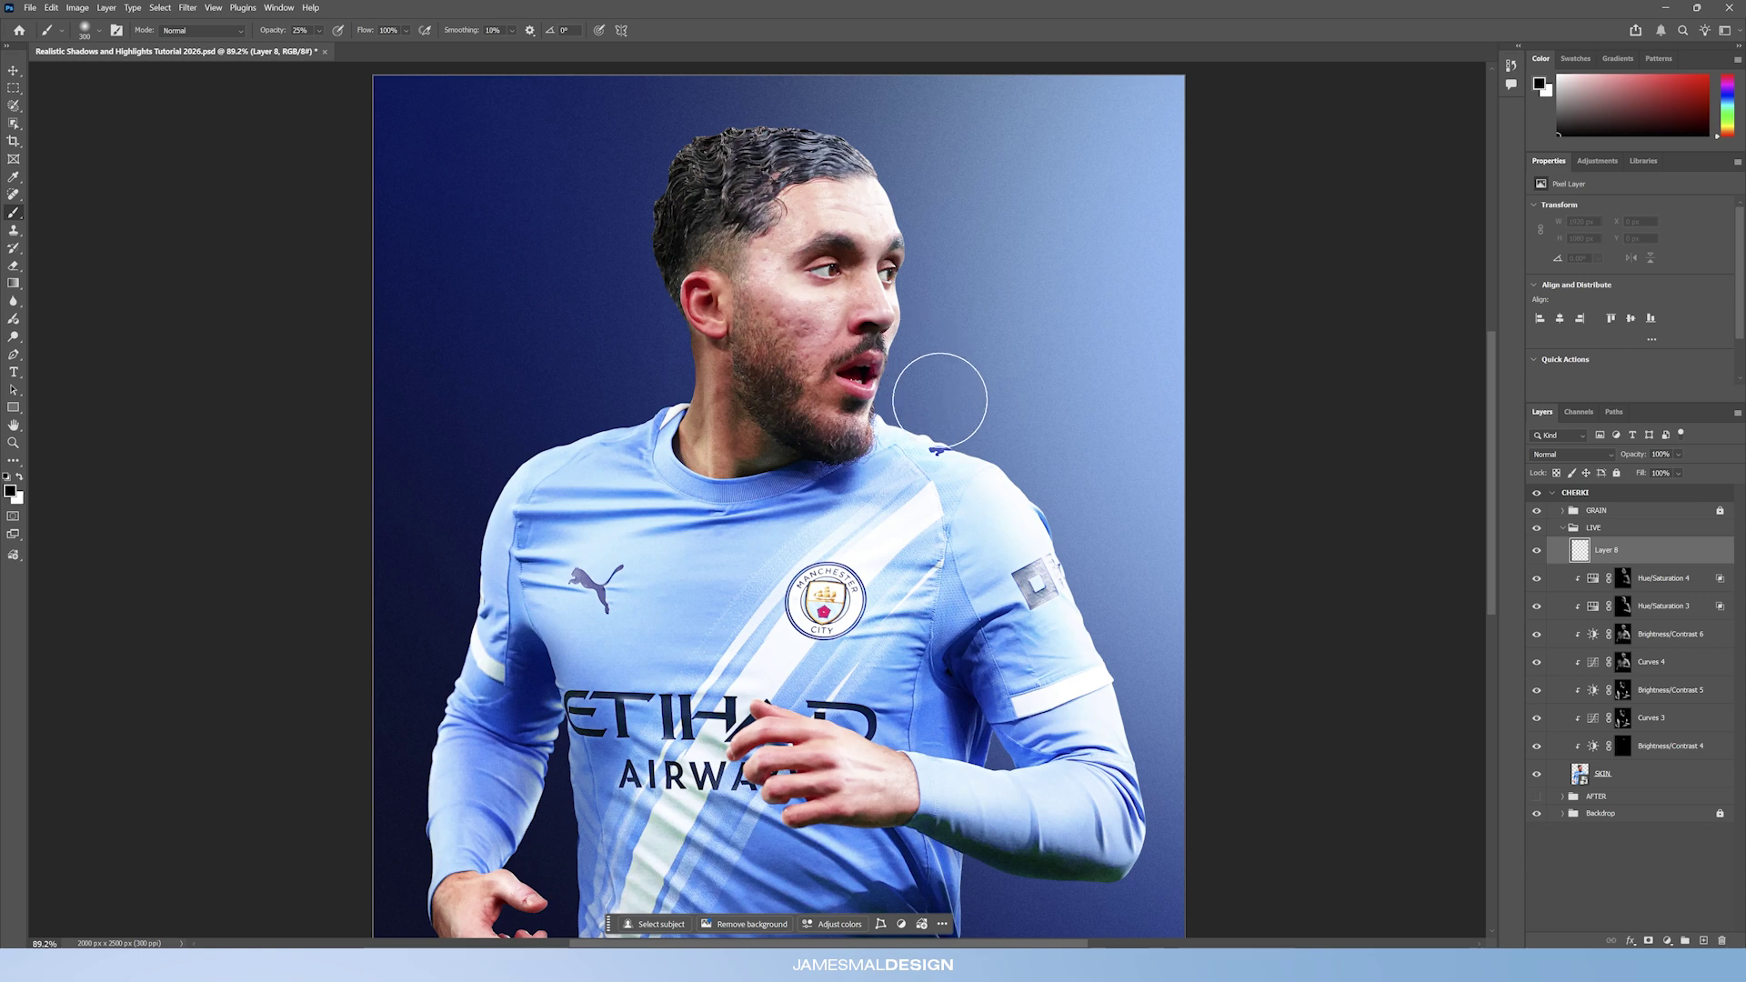
key("bracketright")
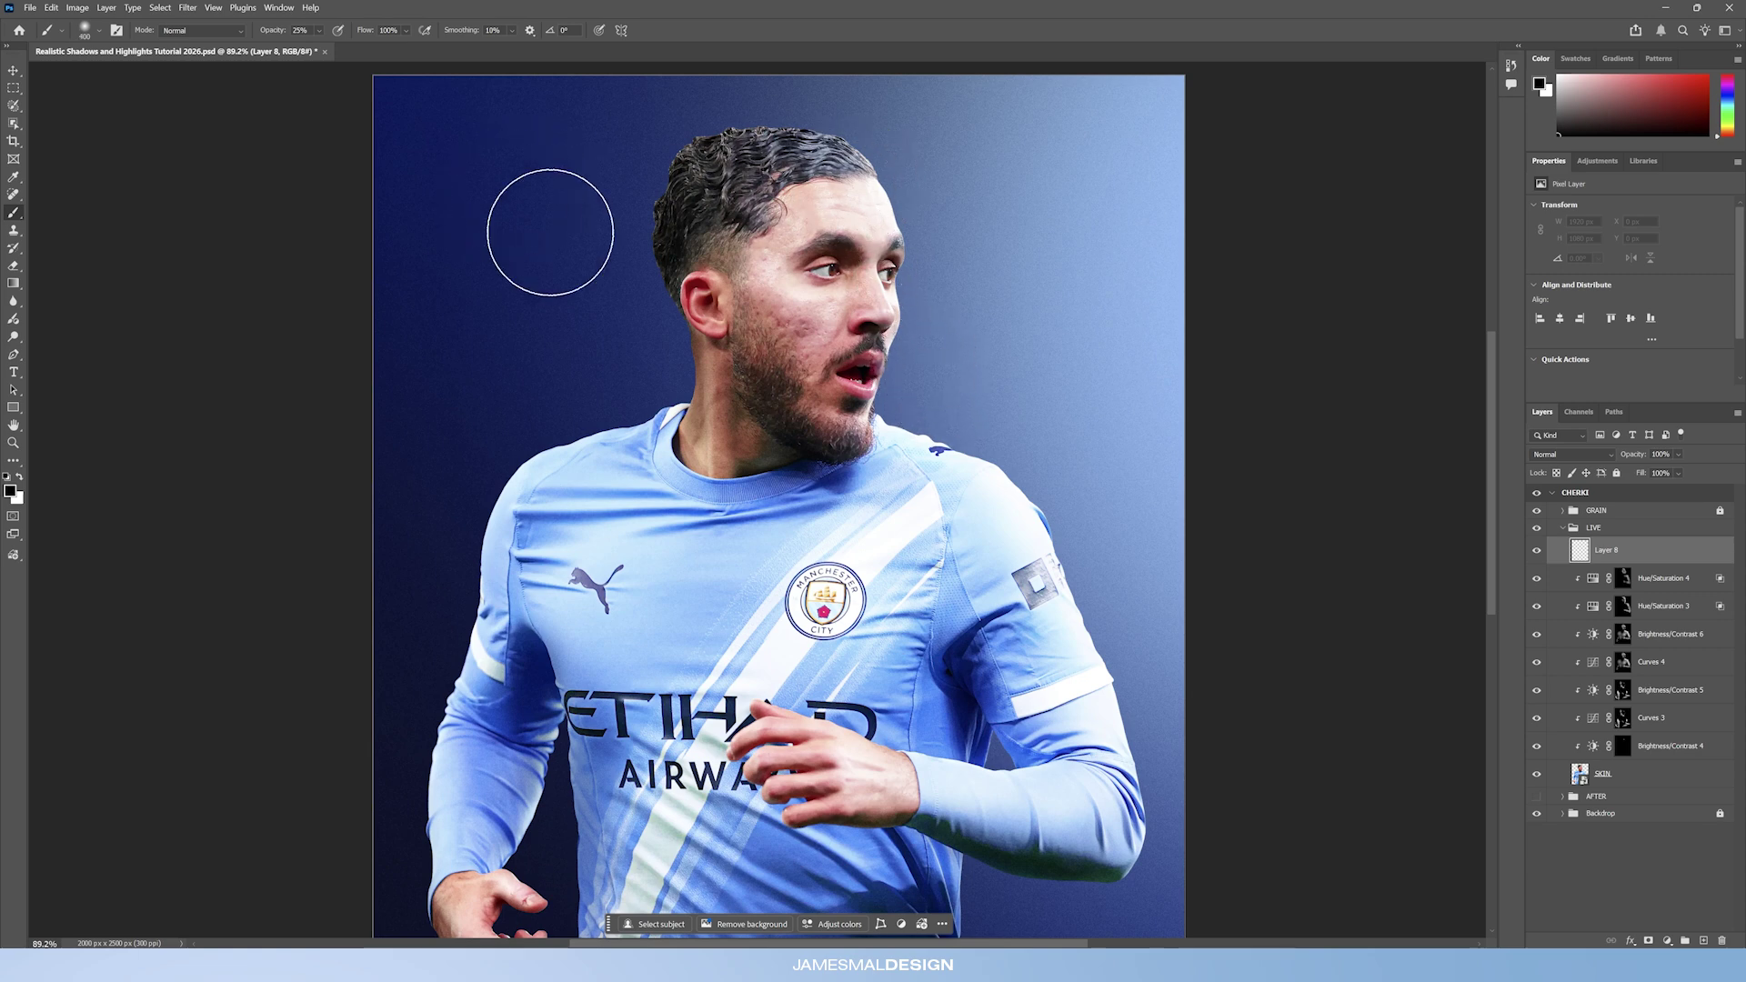
left_click(1092, 168, "alt")
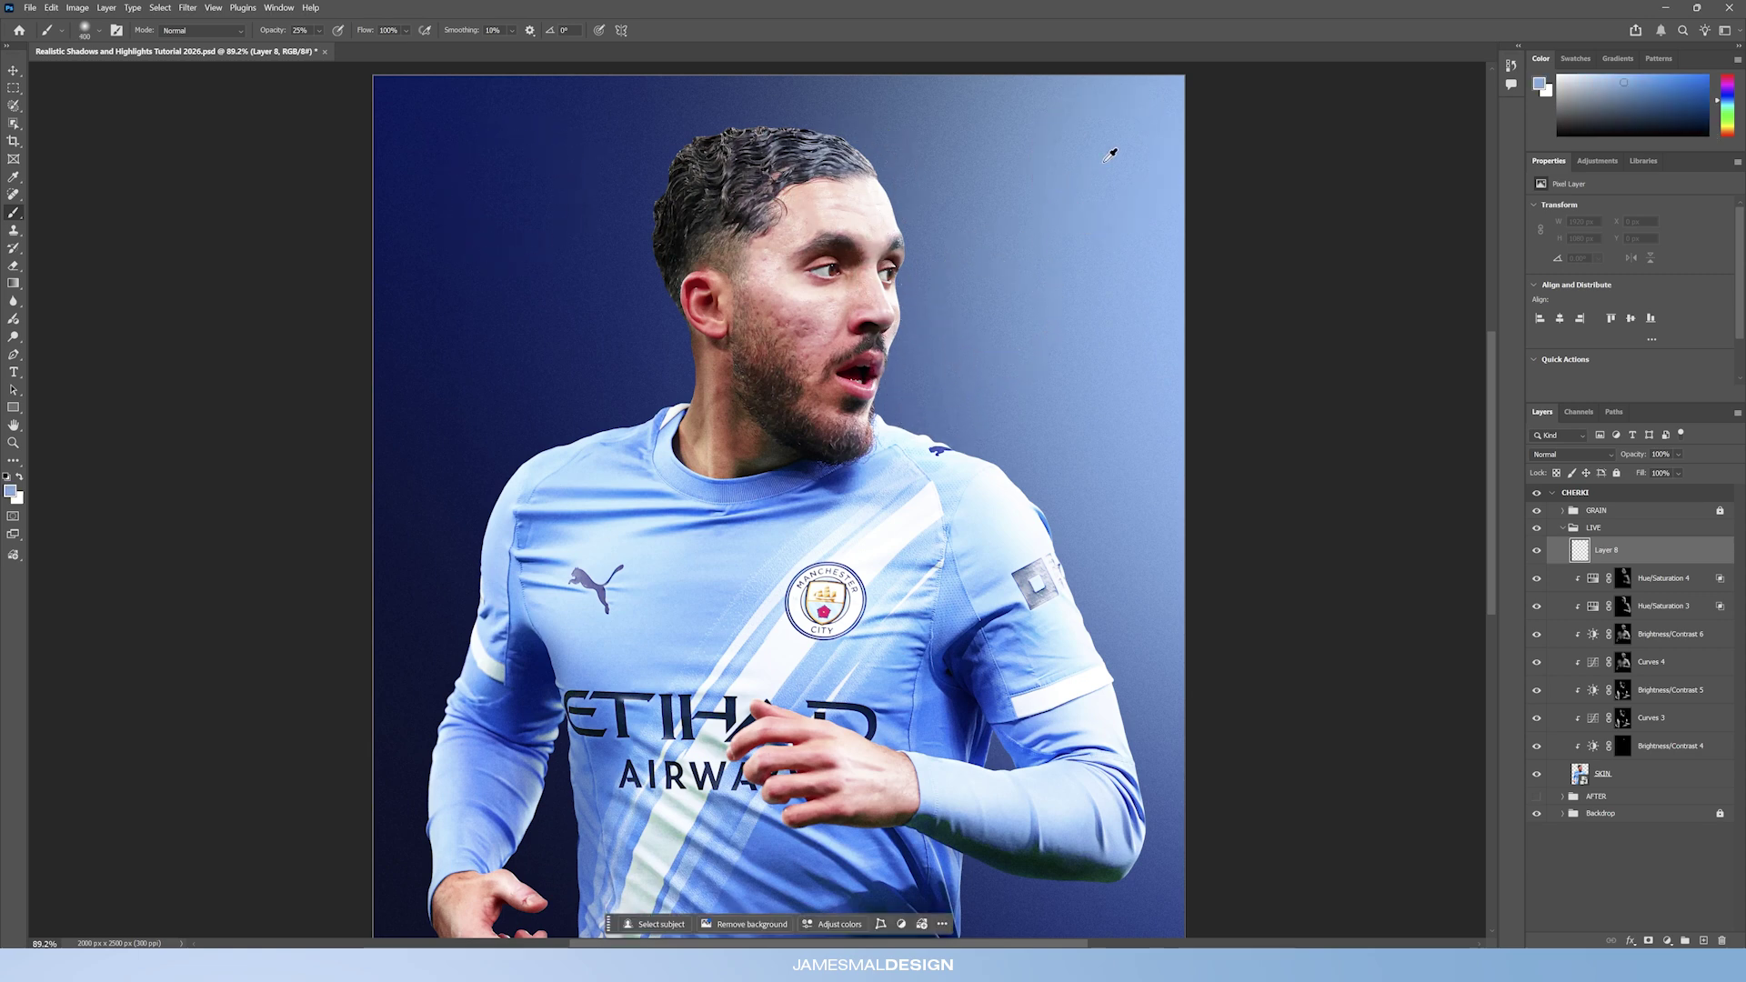
left_click(11, 492)
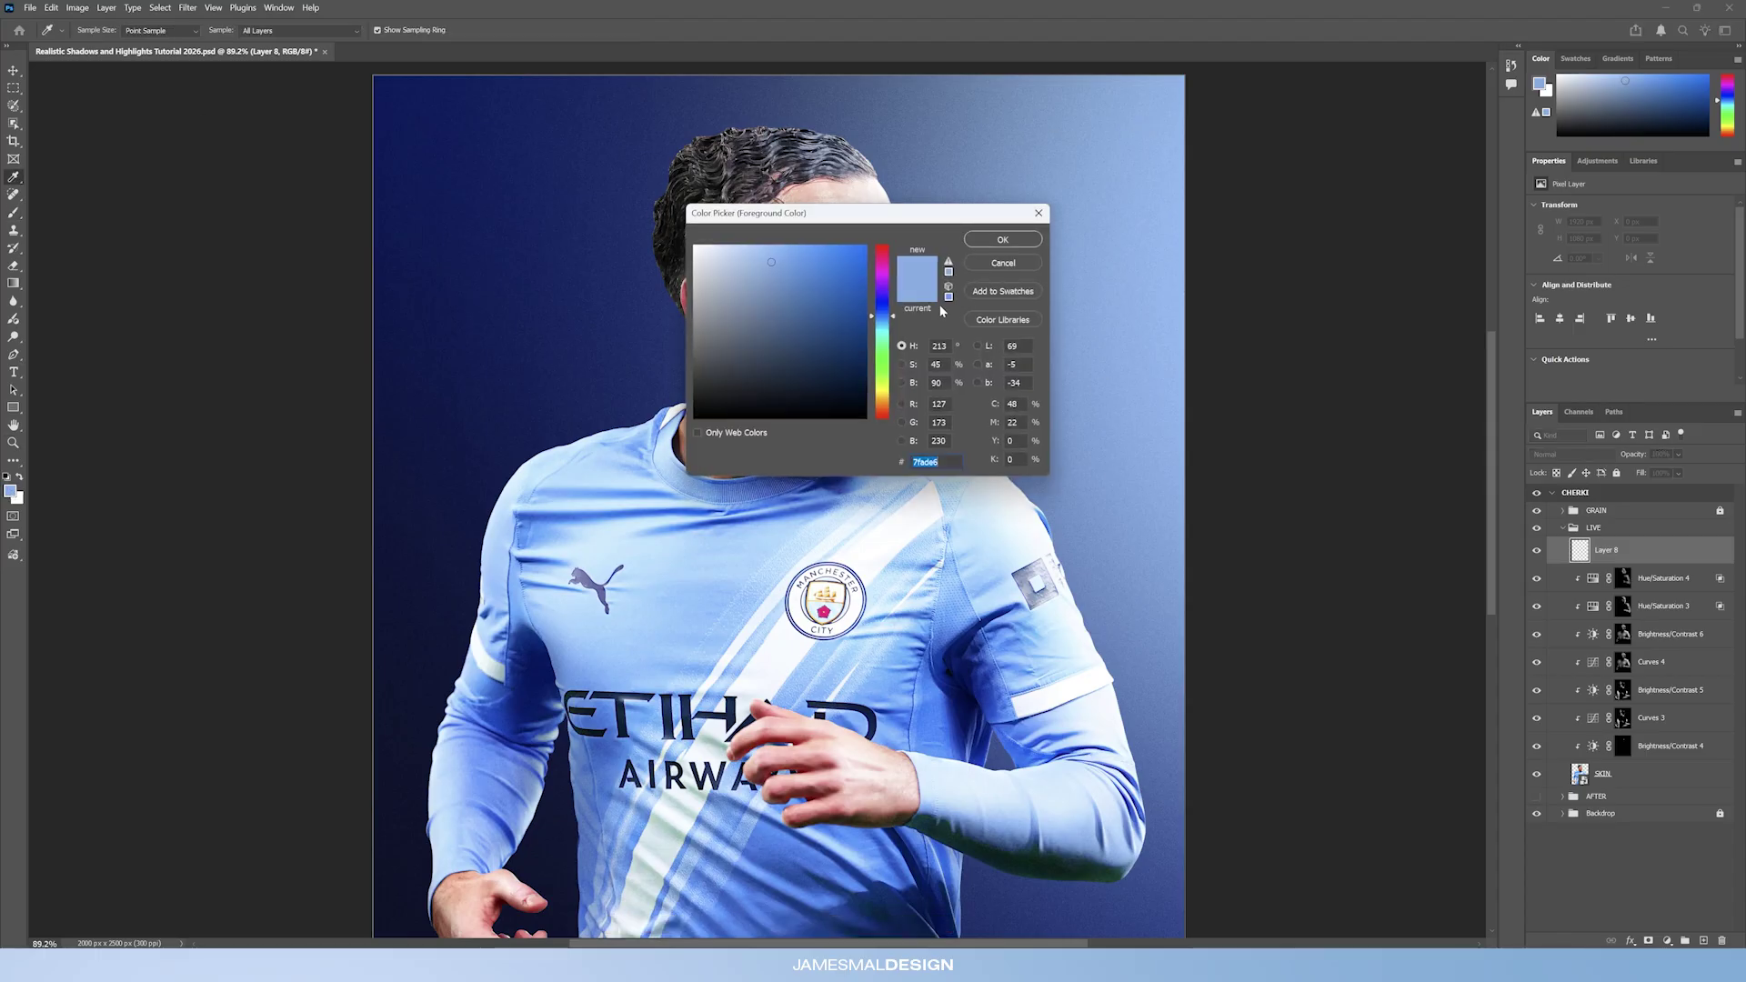
left_click(1003, 240)
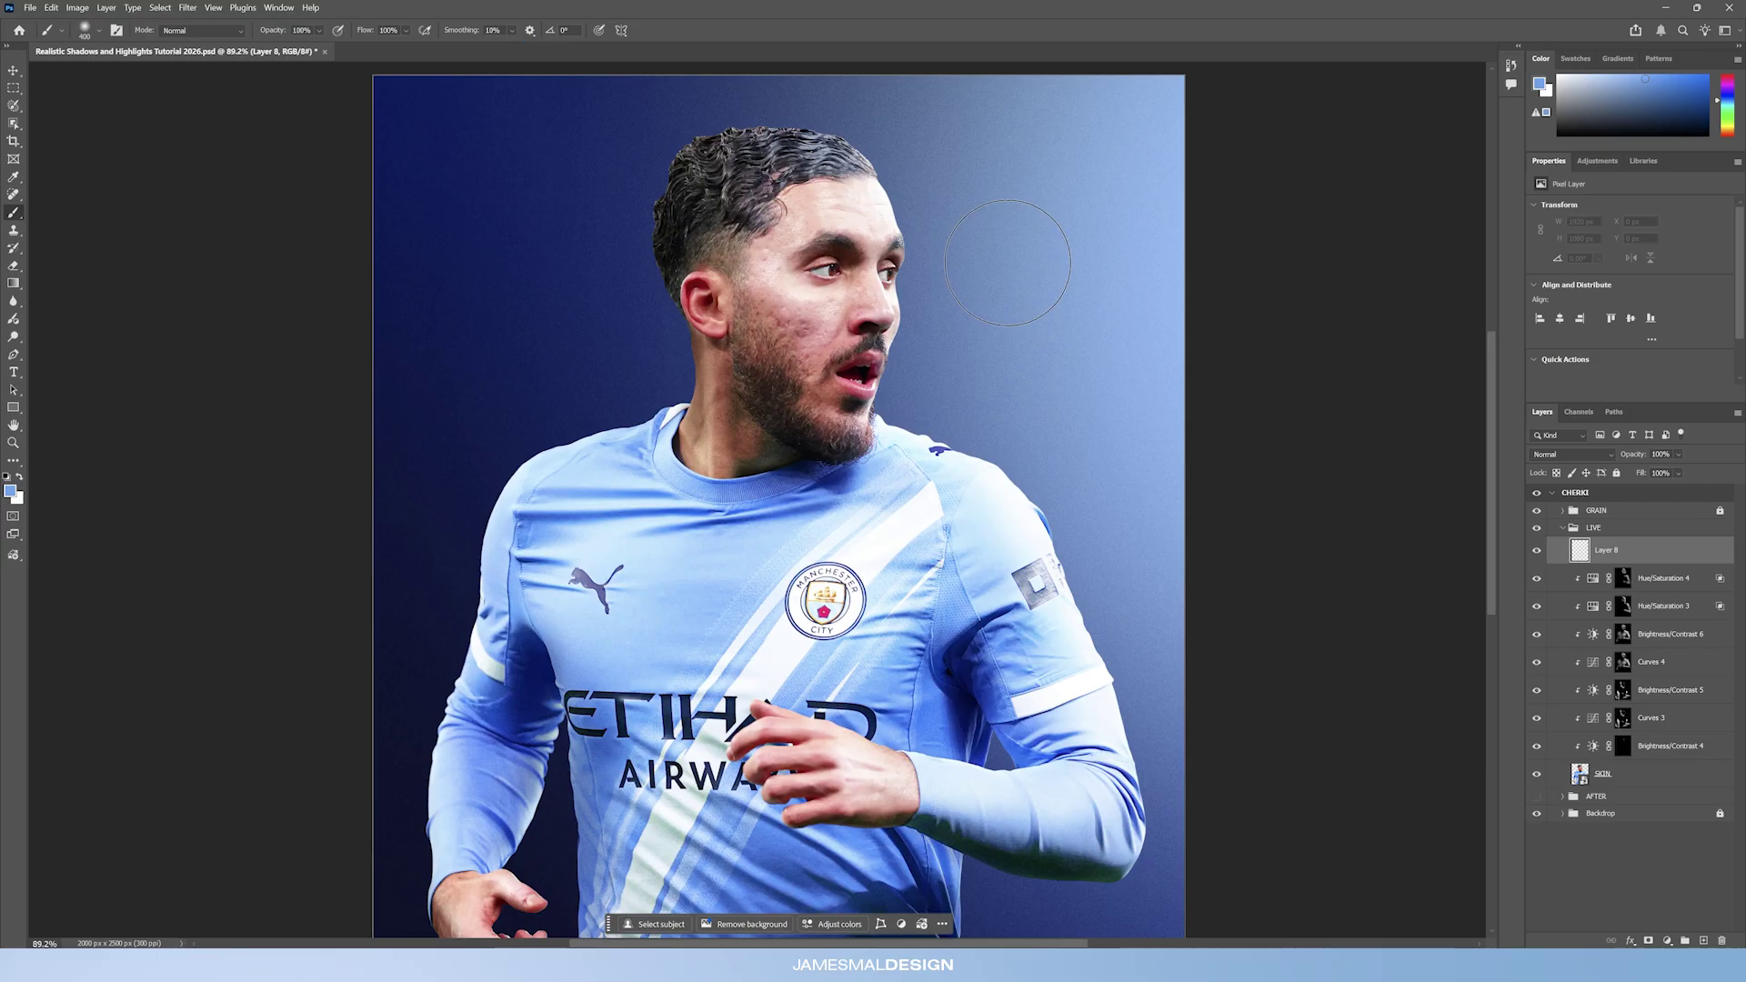
Paint a soft light blue glow at 100% brush opacity over the front edge of the head and down to the shoulder.
mouse_move(845, 150)
left_mouse_down()
mouse_move(882, 214)
mouse_move(873, 346)
mouse_move(850, 389)
mouse_move(898, 428)
mouse_move(963, 437)
mouse_move(937, 446)
mouse_move(973, 492)
left_mouse_up()
key("bracketleft")
key("bracketleft")
mouse_move(839, 367)
left_mouse_down()
mouse_move(855, 300)
mouse_move(901, 314)
left_mouse_up()
key("bracketright")
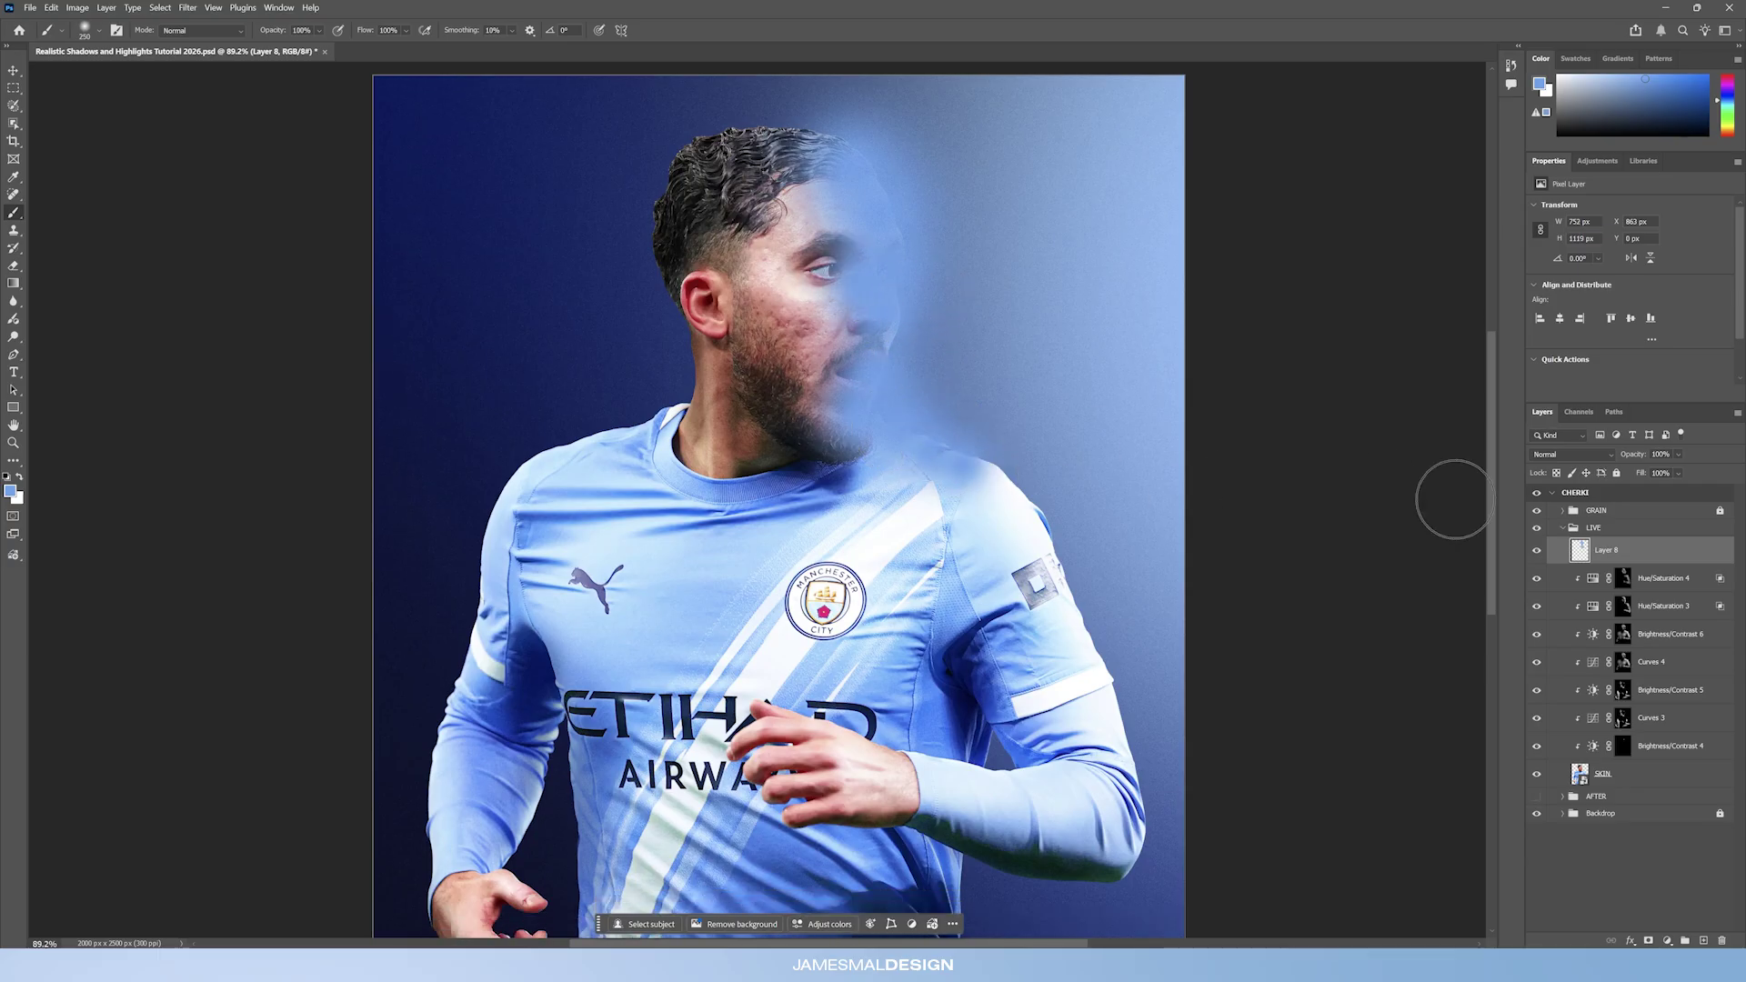
Blend the painted glow layer as Screen at 20% opacity.
left_click(1572, 454)
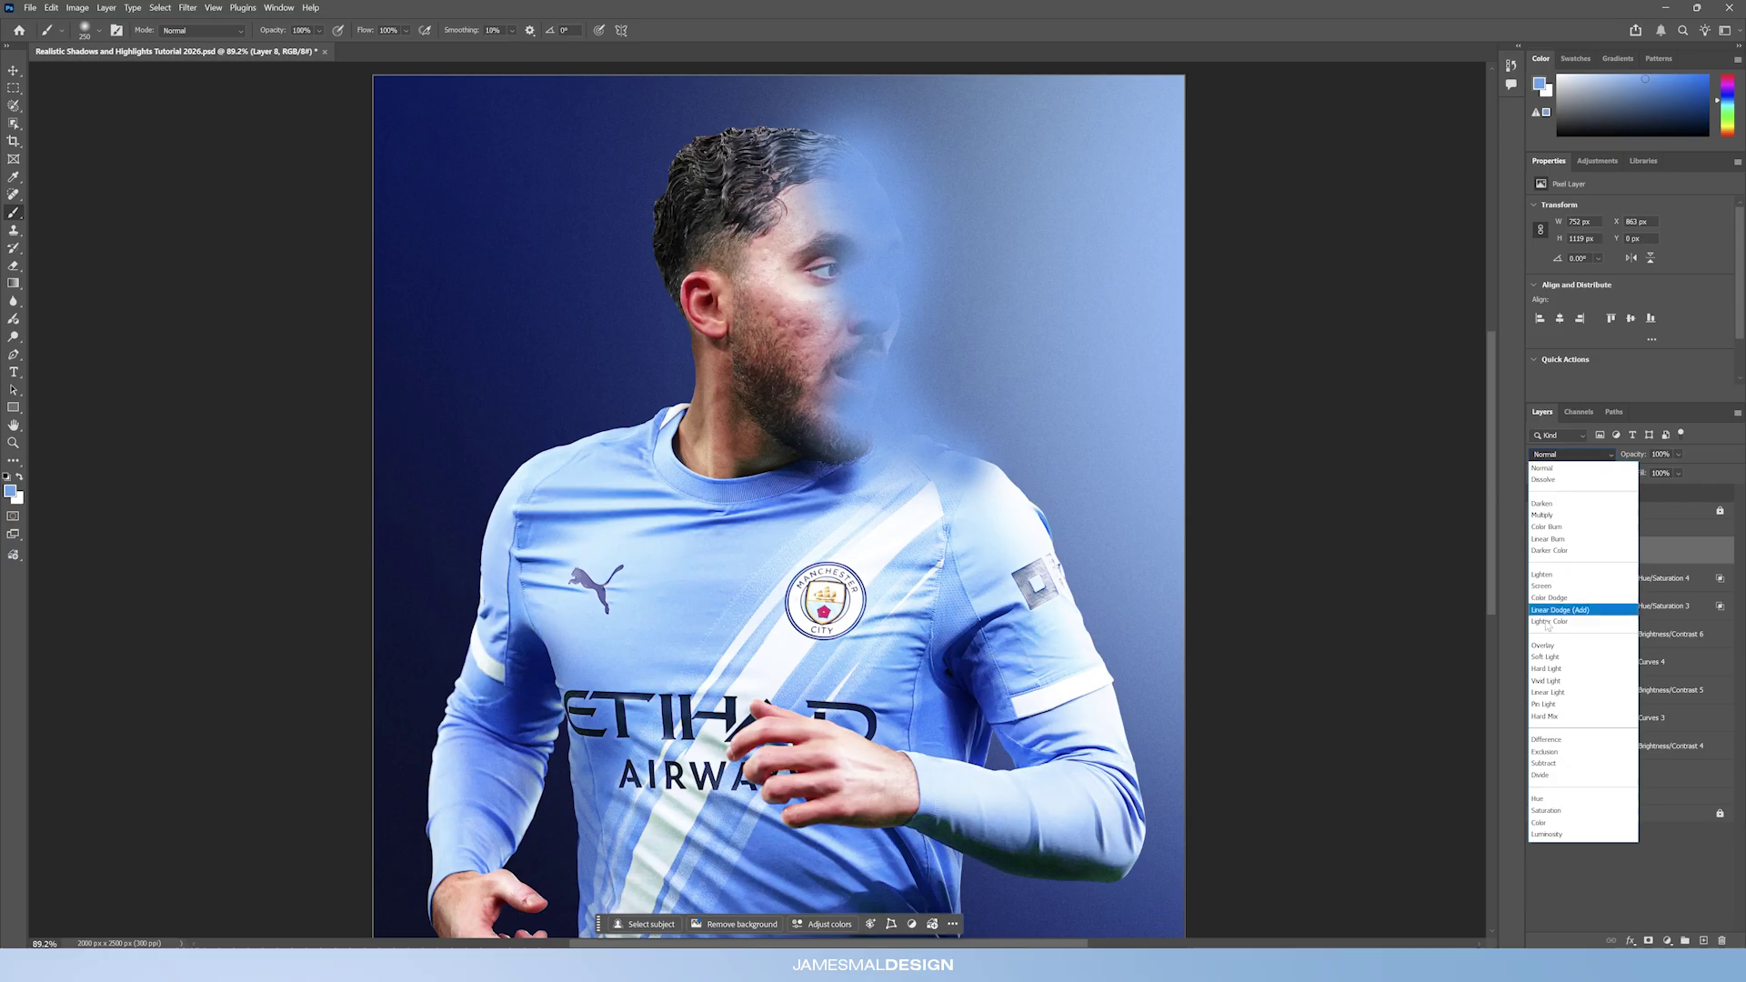
left_click(1541, 588)
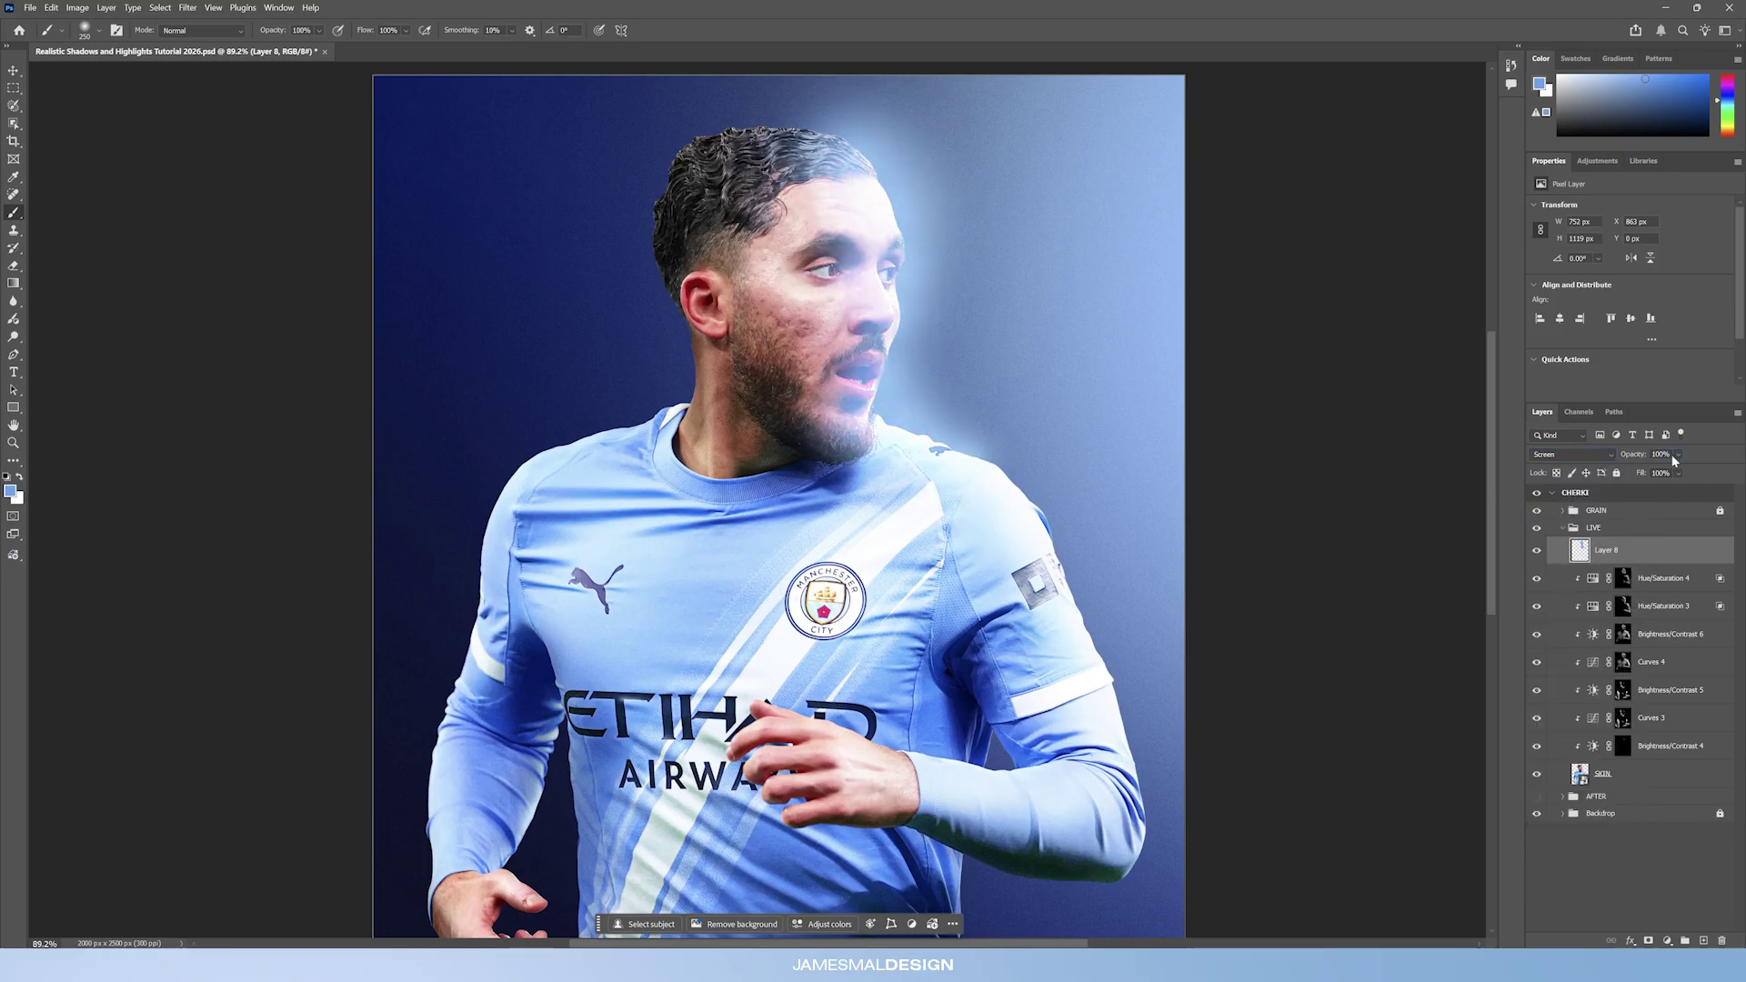
type("20")
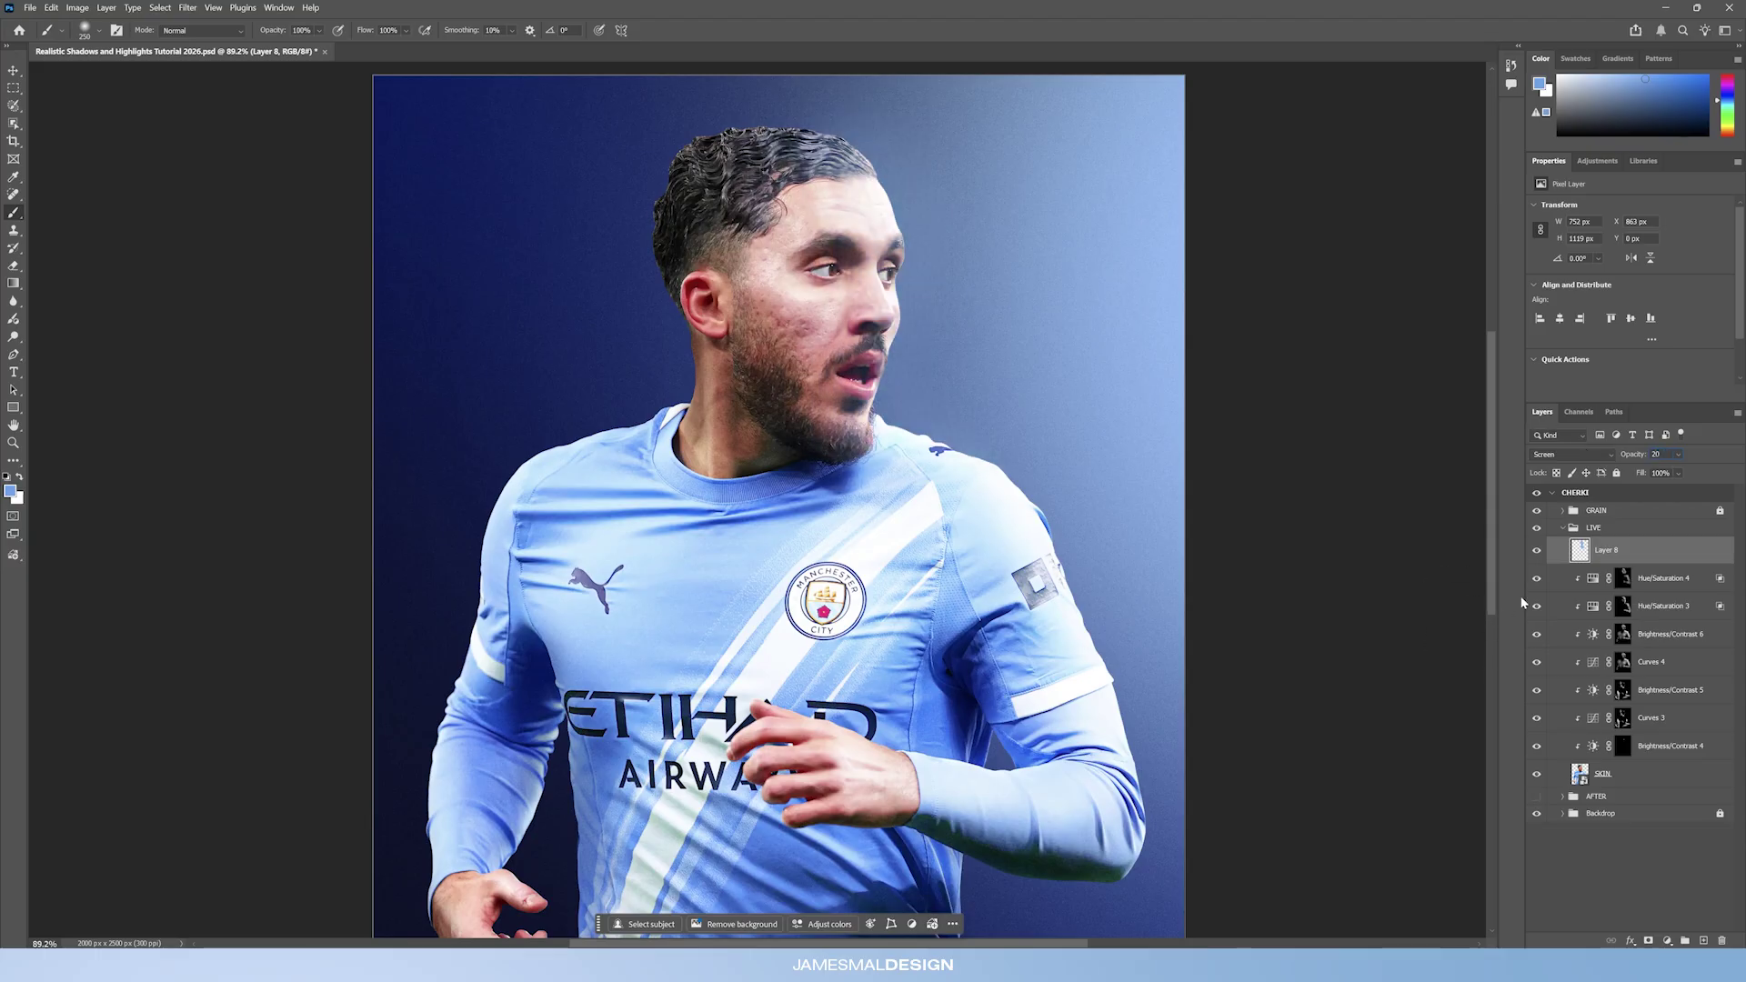
Add a layer mask to the glow layer and paint black on it to reduce the glow in the background around the face.
left_click(1546, 551)
left_click(1651, 943)
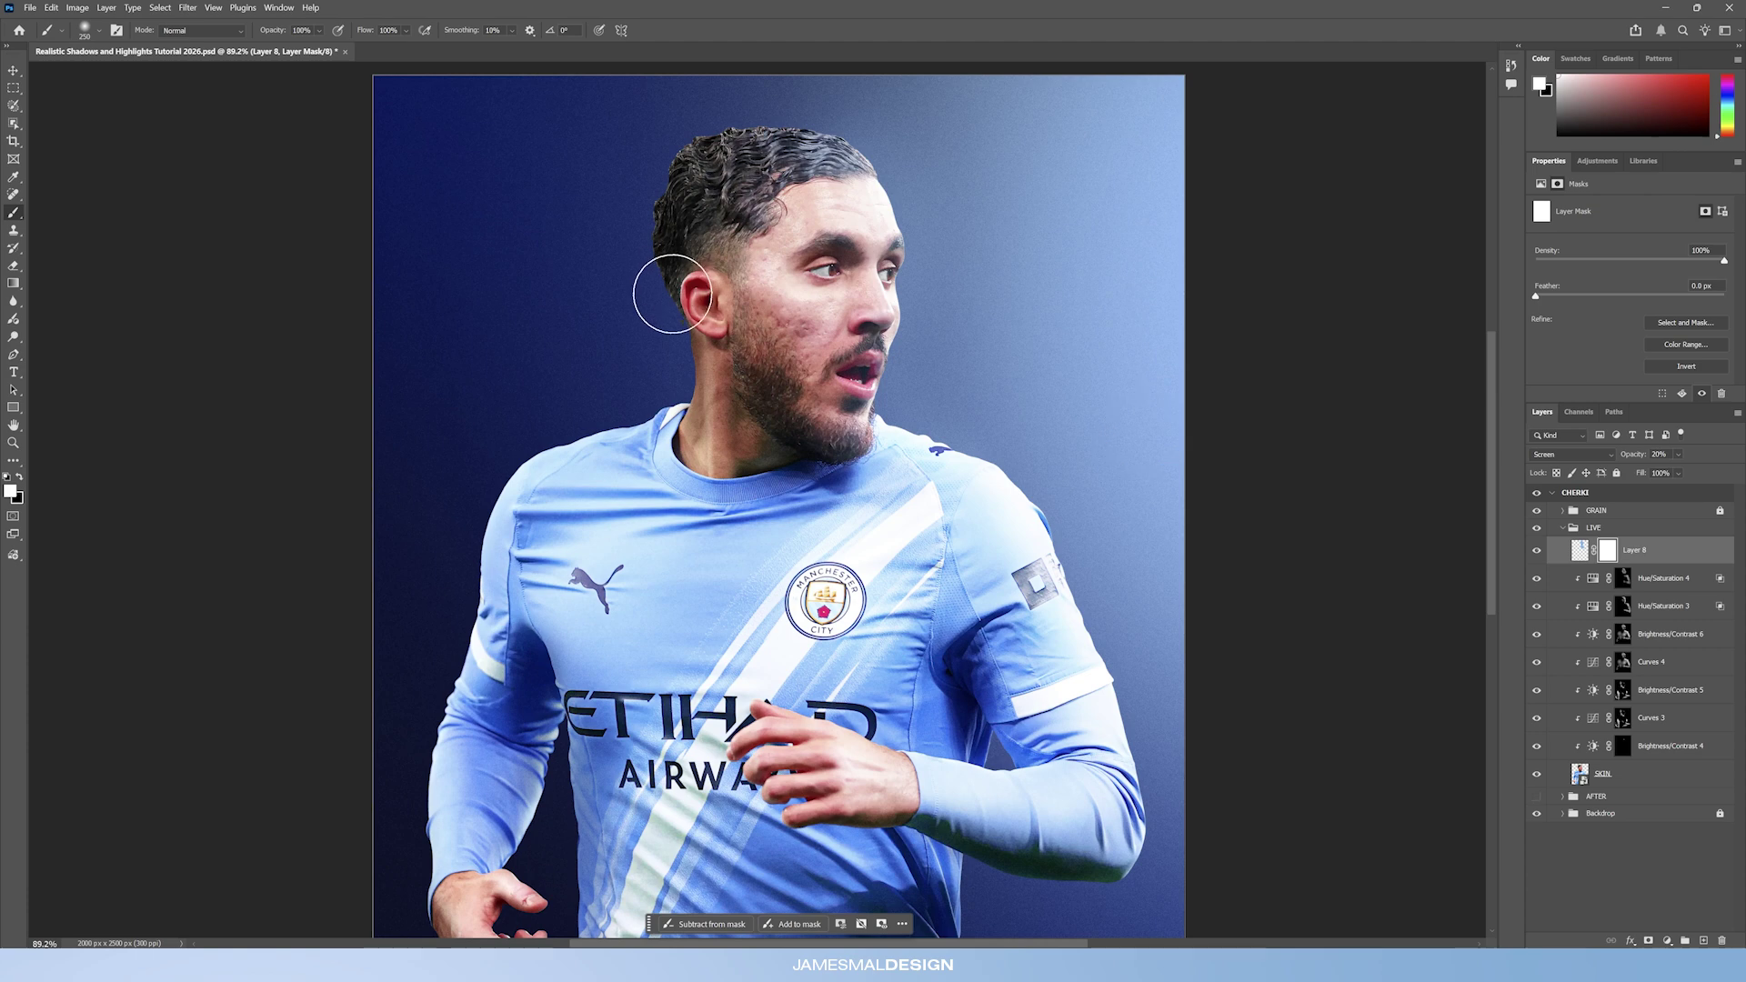
key("bracketleft")
key("bracketleft")
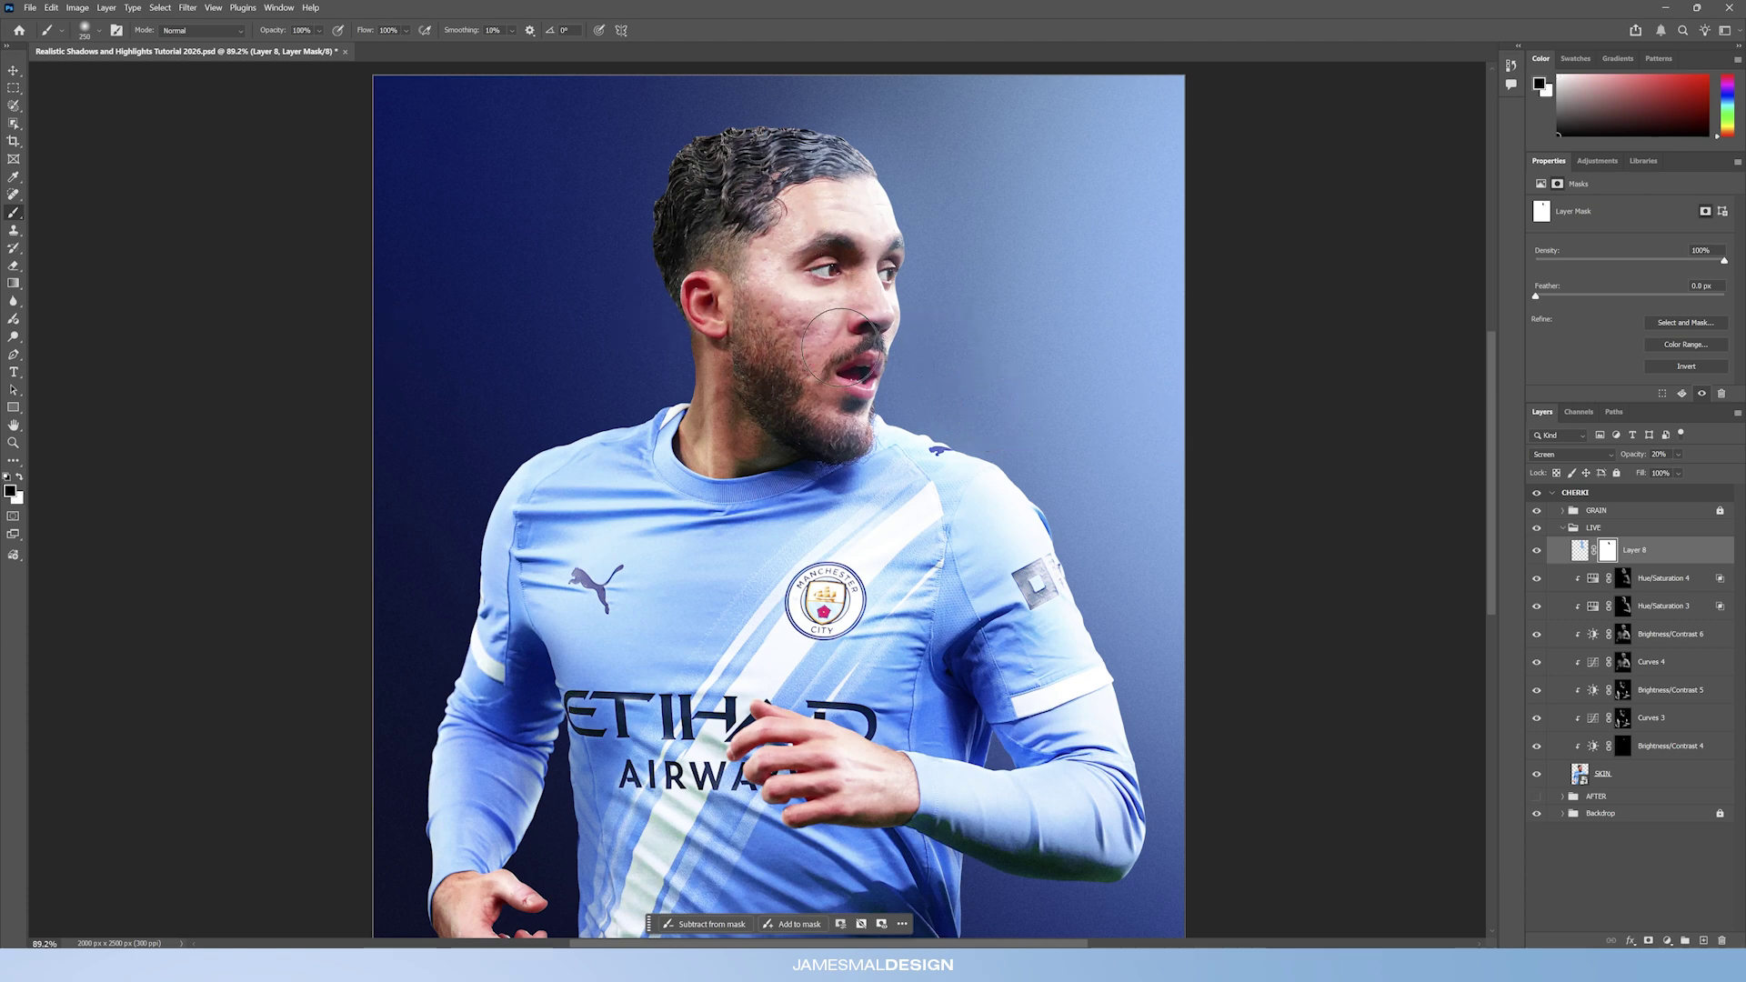
key("bracketright")
key("bracketright")
mouse_move(889, 109)
left_mouse_down()
mouse_move(940, 155)
mouse_move(997, 283)
left_mouse_up()
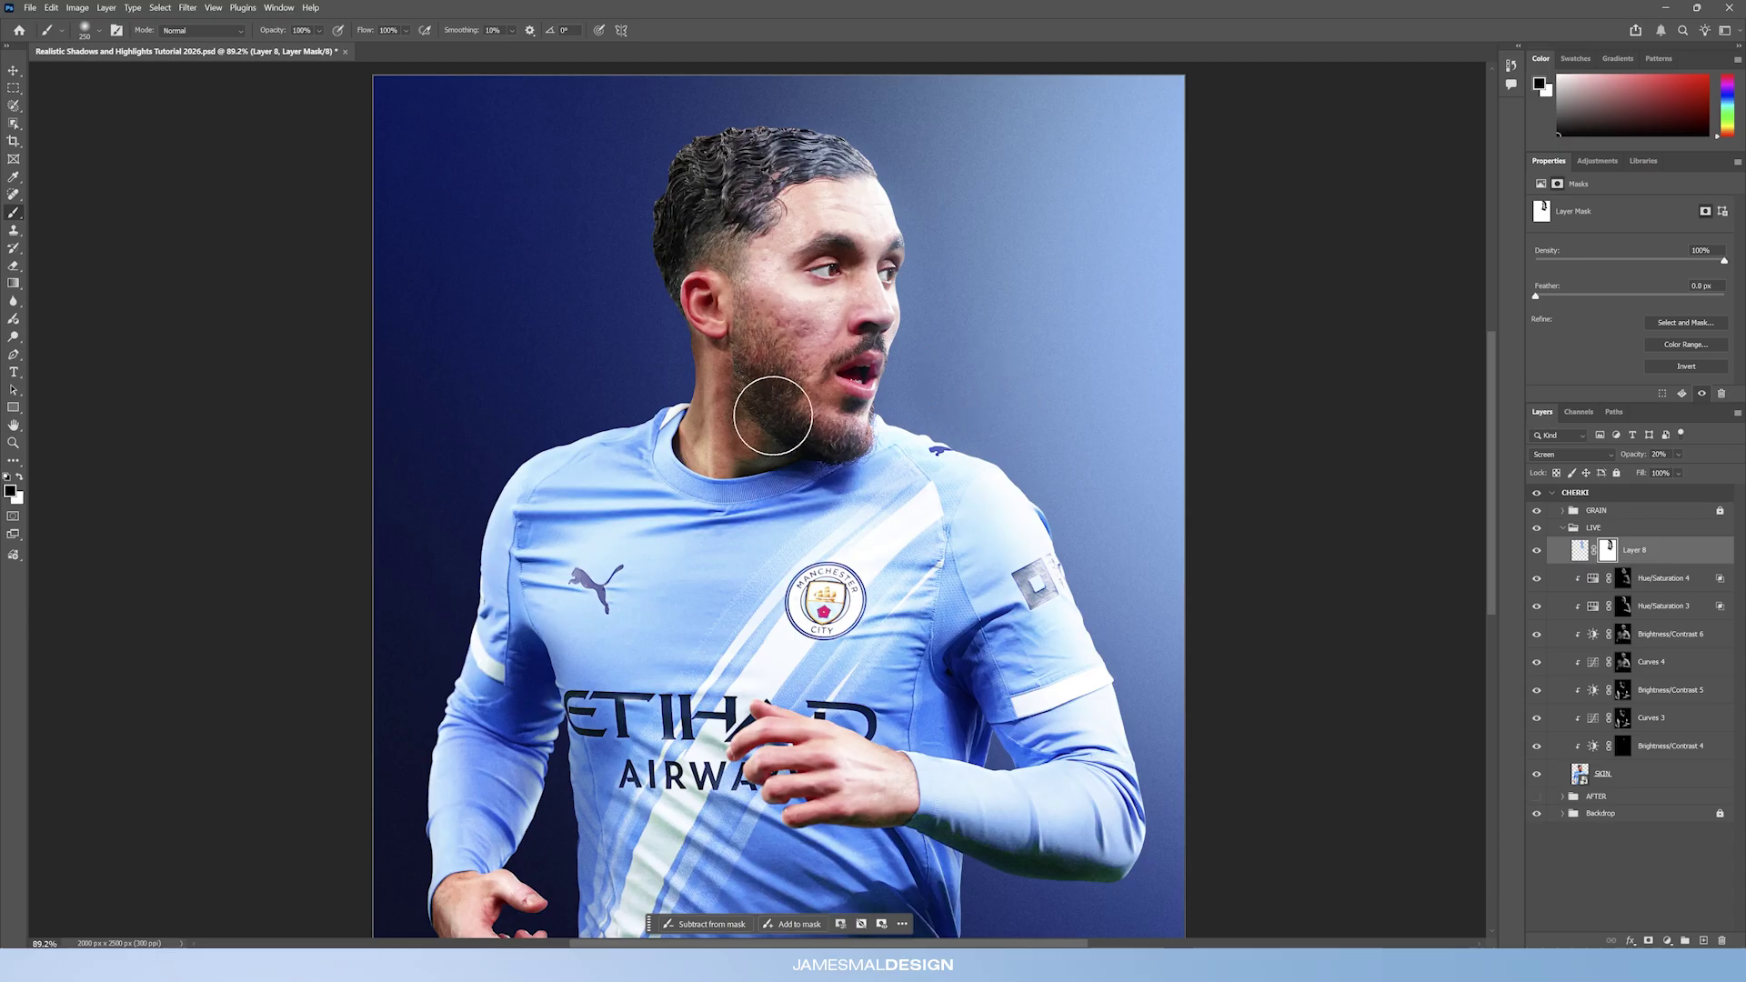
Compare the player with and without the glow layer, up close and as a whole figure.
left_click(1541, 552)
left_click(1539, 553)
left_click(1538, 554)
left_click(1538, 555)
left_click(1537, 555)
left_click(1537, 555)
left_click(1537, 555)
left_click(1537, 553)
left_click(14, 443)
left_click_drag(873, 482, 887, 438)
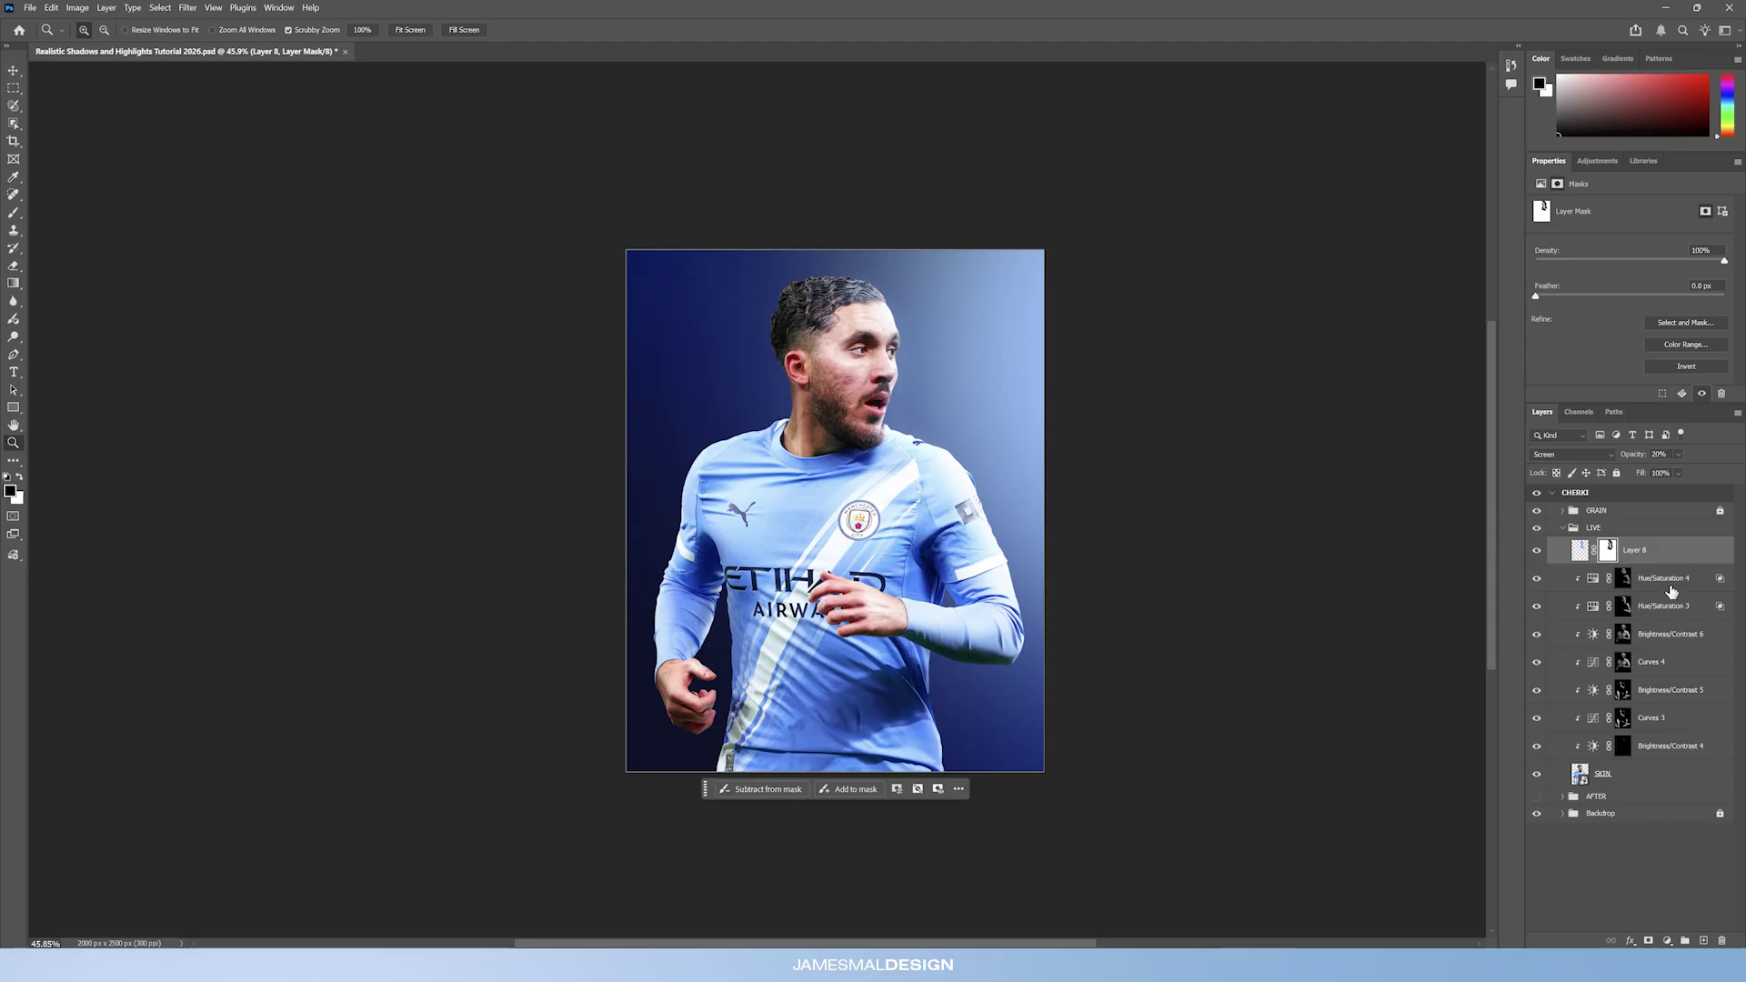
left_click(1580, 550)
mouse_move(915, 331)
left_mouse_down()
mouse_move(951, 343)
mouse_move(900, 314)
mouse_move(897, 337)
left_mouse_up()
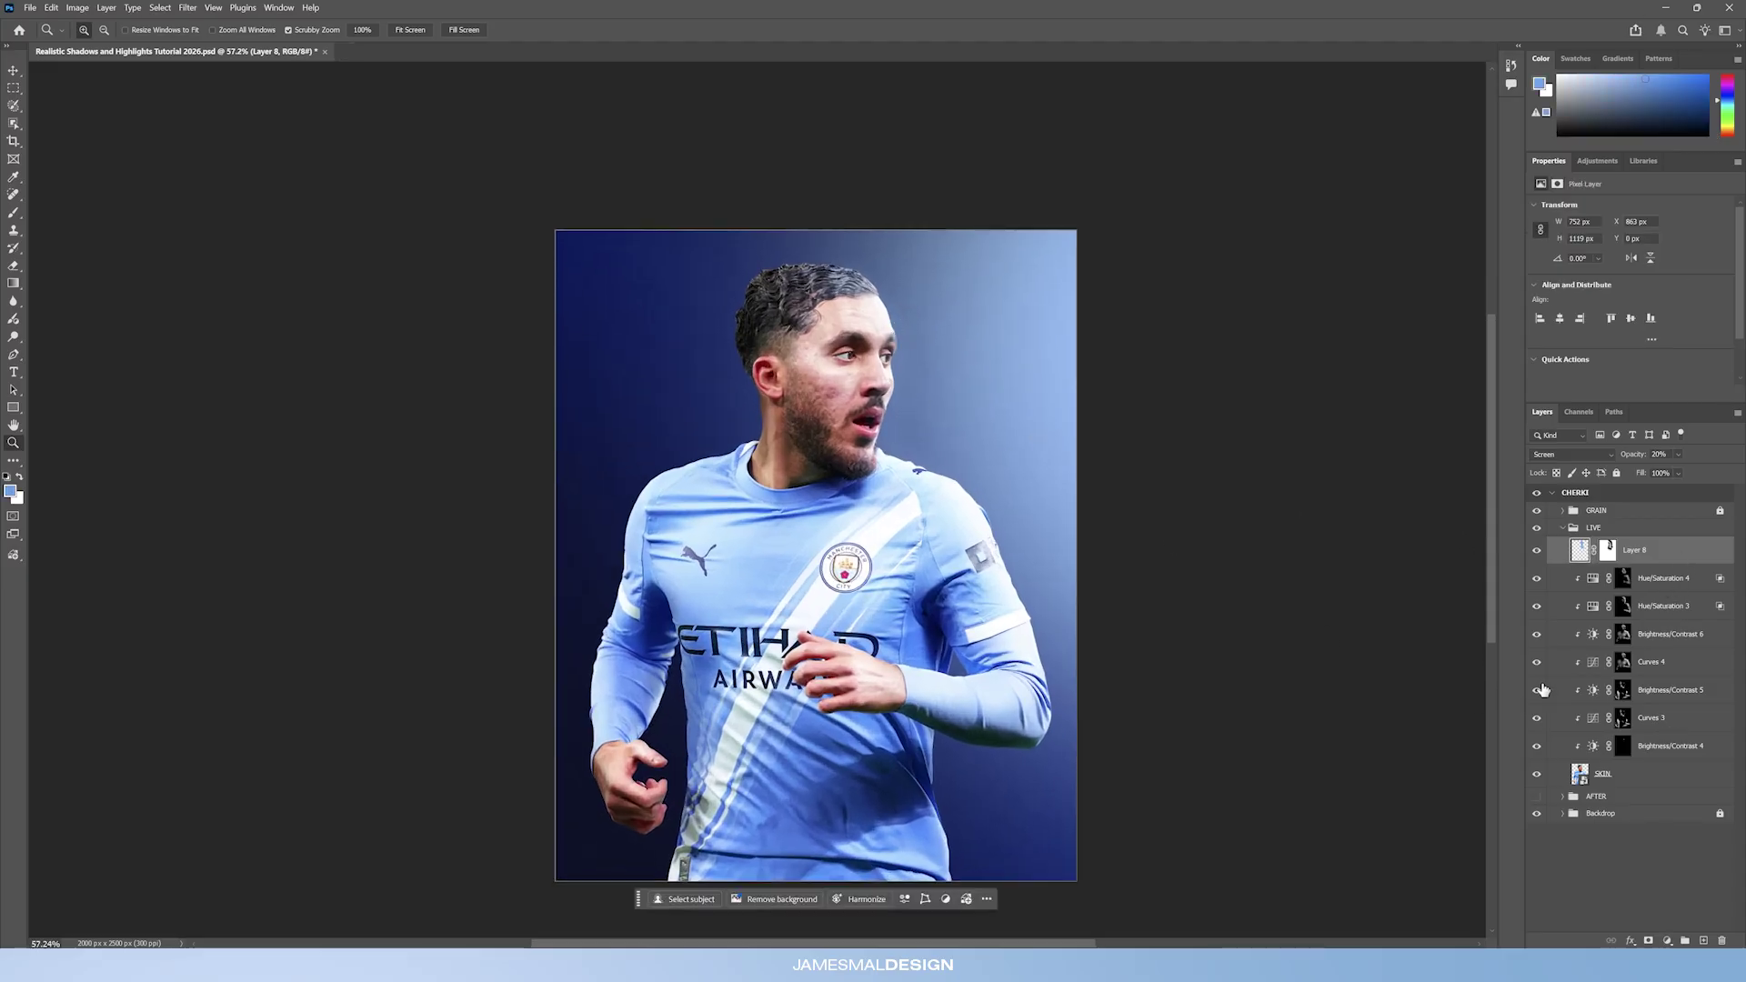
Collapse the LIVE group and compare its result with the AFTER group by switching their visibility.
left_click(1563, 527)
left_click(1537, 528)
left_click(1537, 528)
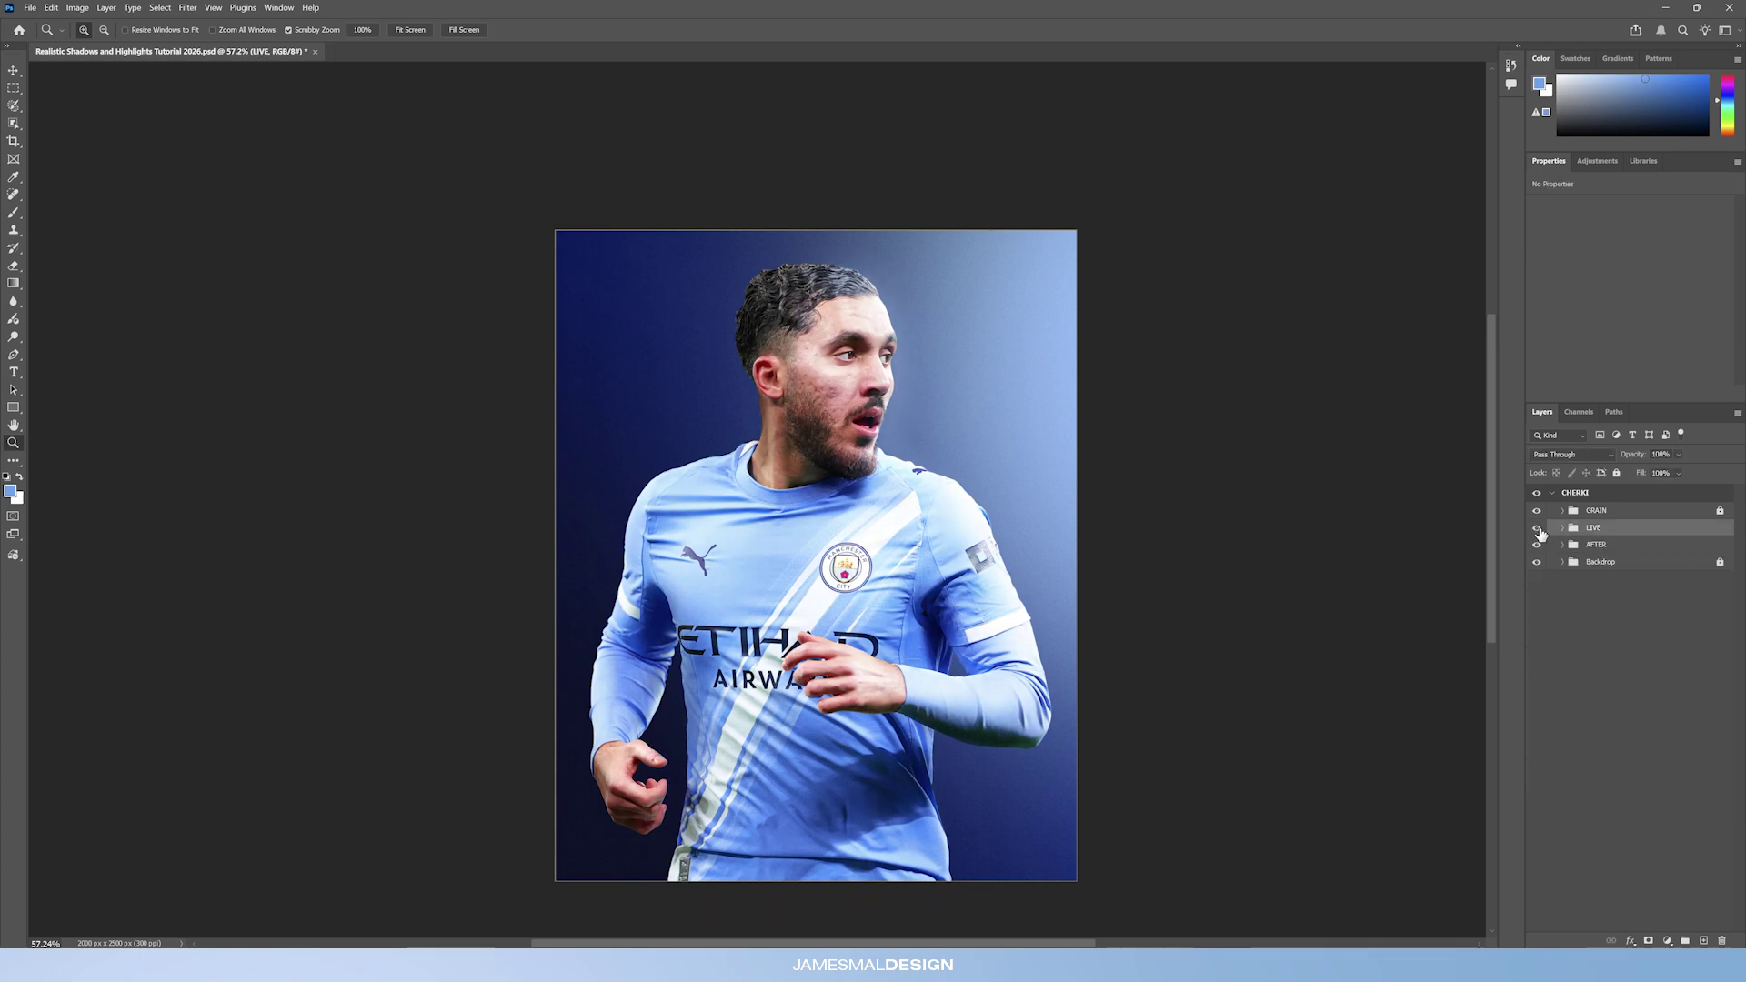
left_click(1537, 528)
left_click_drag(742, 396, 826, 395)
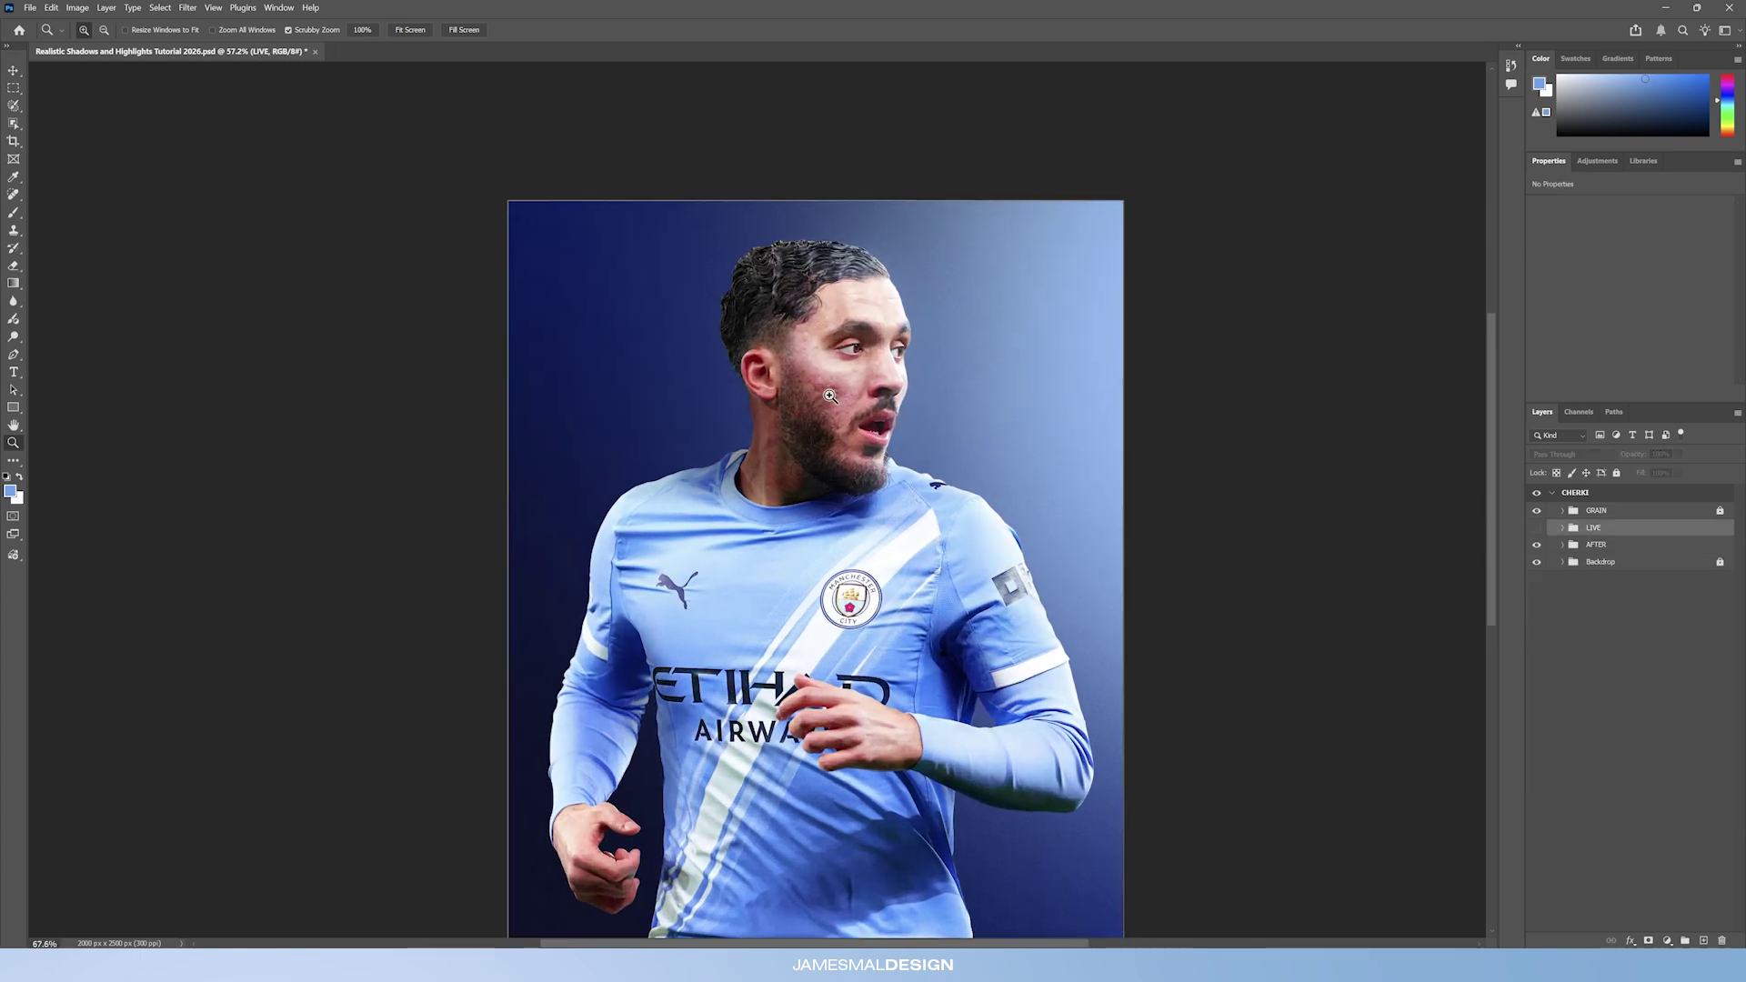
left_click(1536, 529)
left_click(1536, 529)
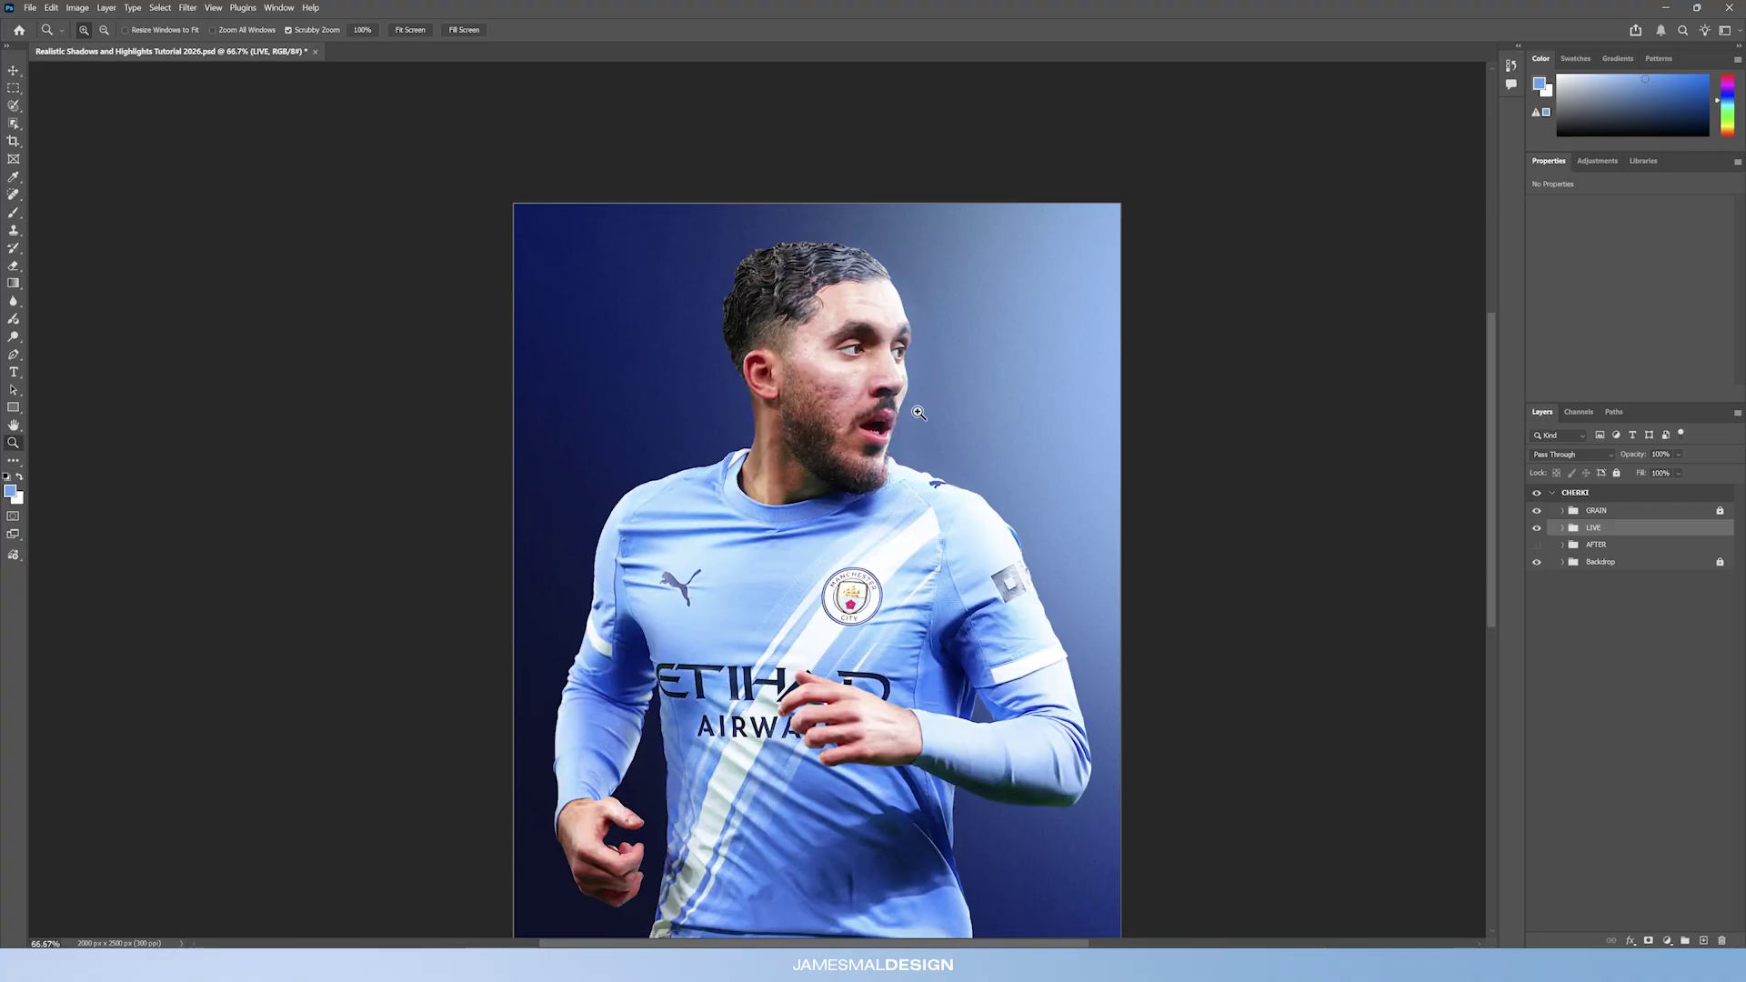
Lower the middle point of the Curves 3 shadow curve to input 164, output 40, and review the whole player.
scroll(1554, 537, "up", 5)
left_click(1562, 529)
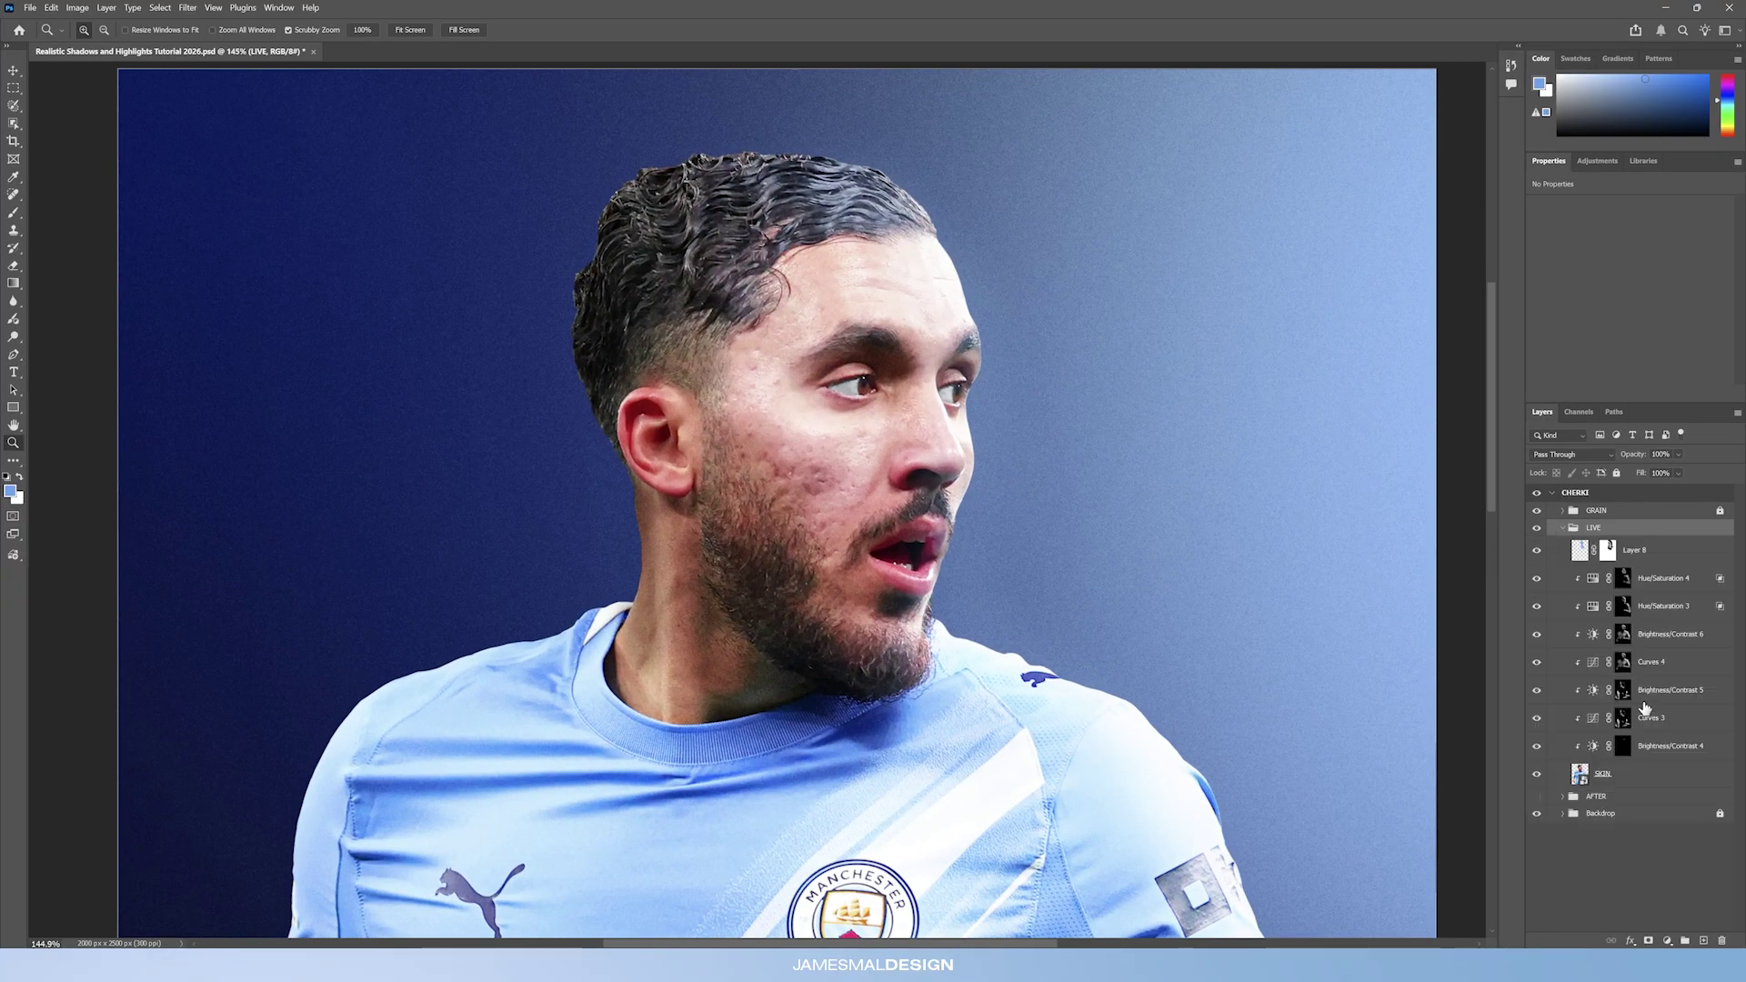
left_click(1623, 719)
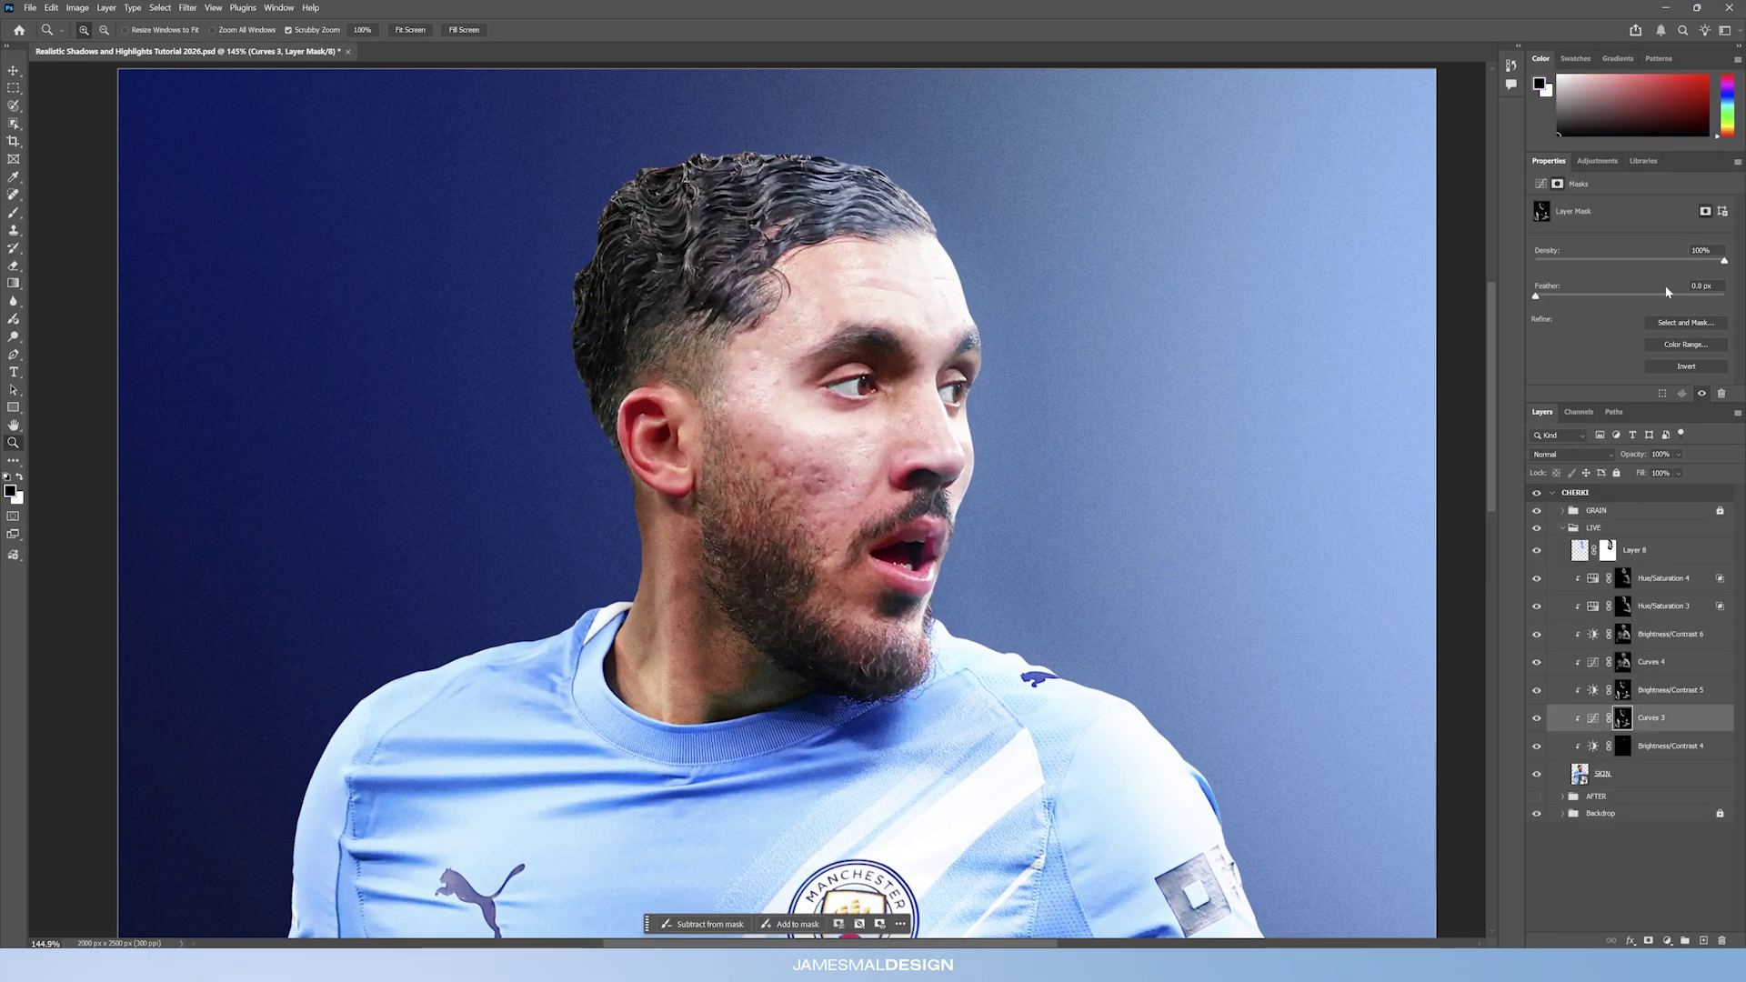
left_click(1593, 719)
left_click_drag(1651, 330, 1658, 340)
scroll(670, 532, "down", 6)
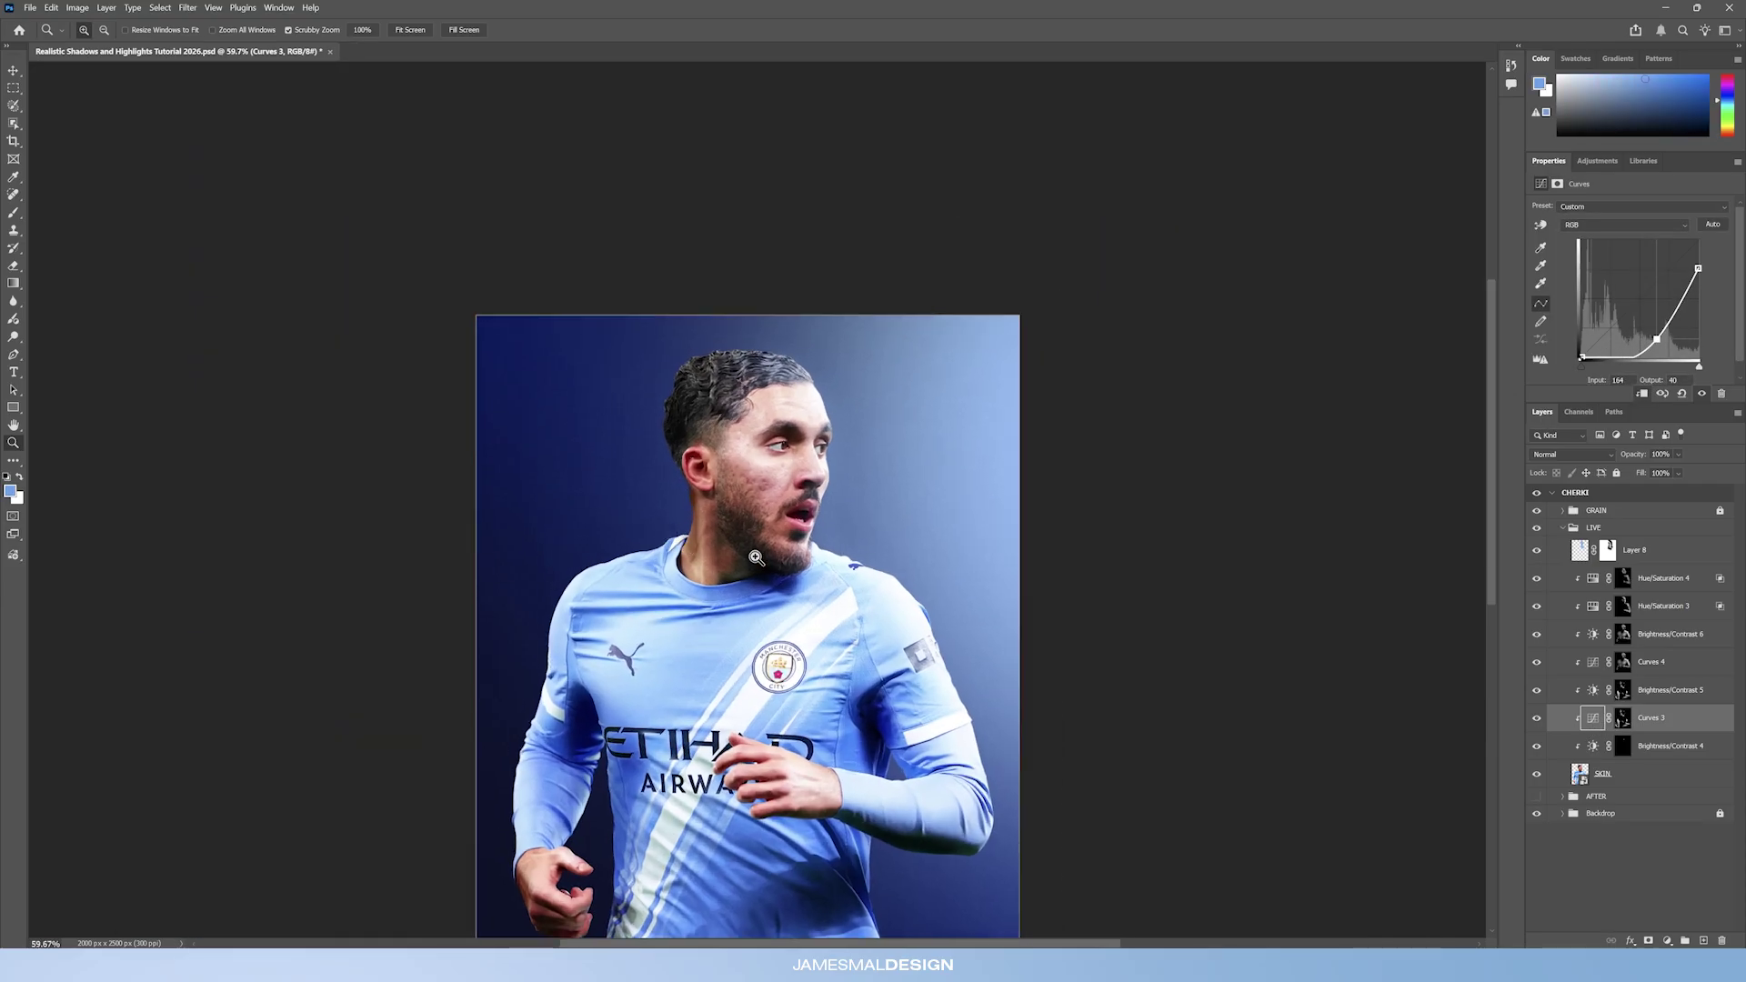
scroll(761, 572, "down", 2)
left_click_drag(761, 572, 832, 494)
scroll(817, 432, "up", 1)
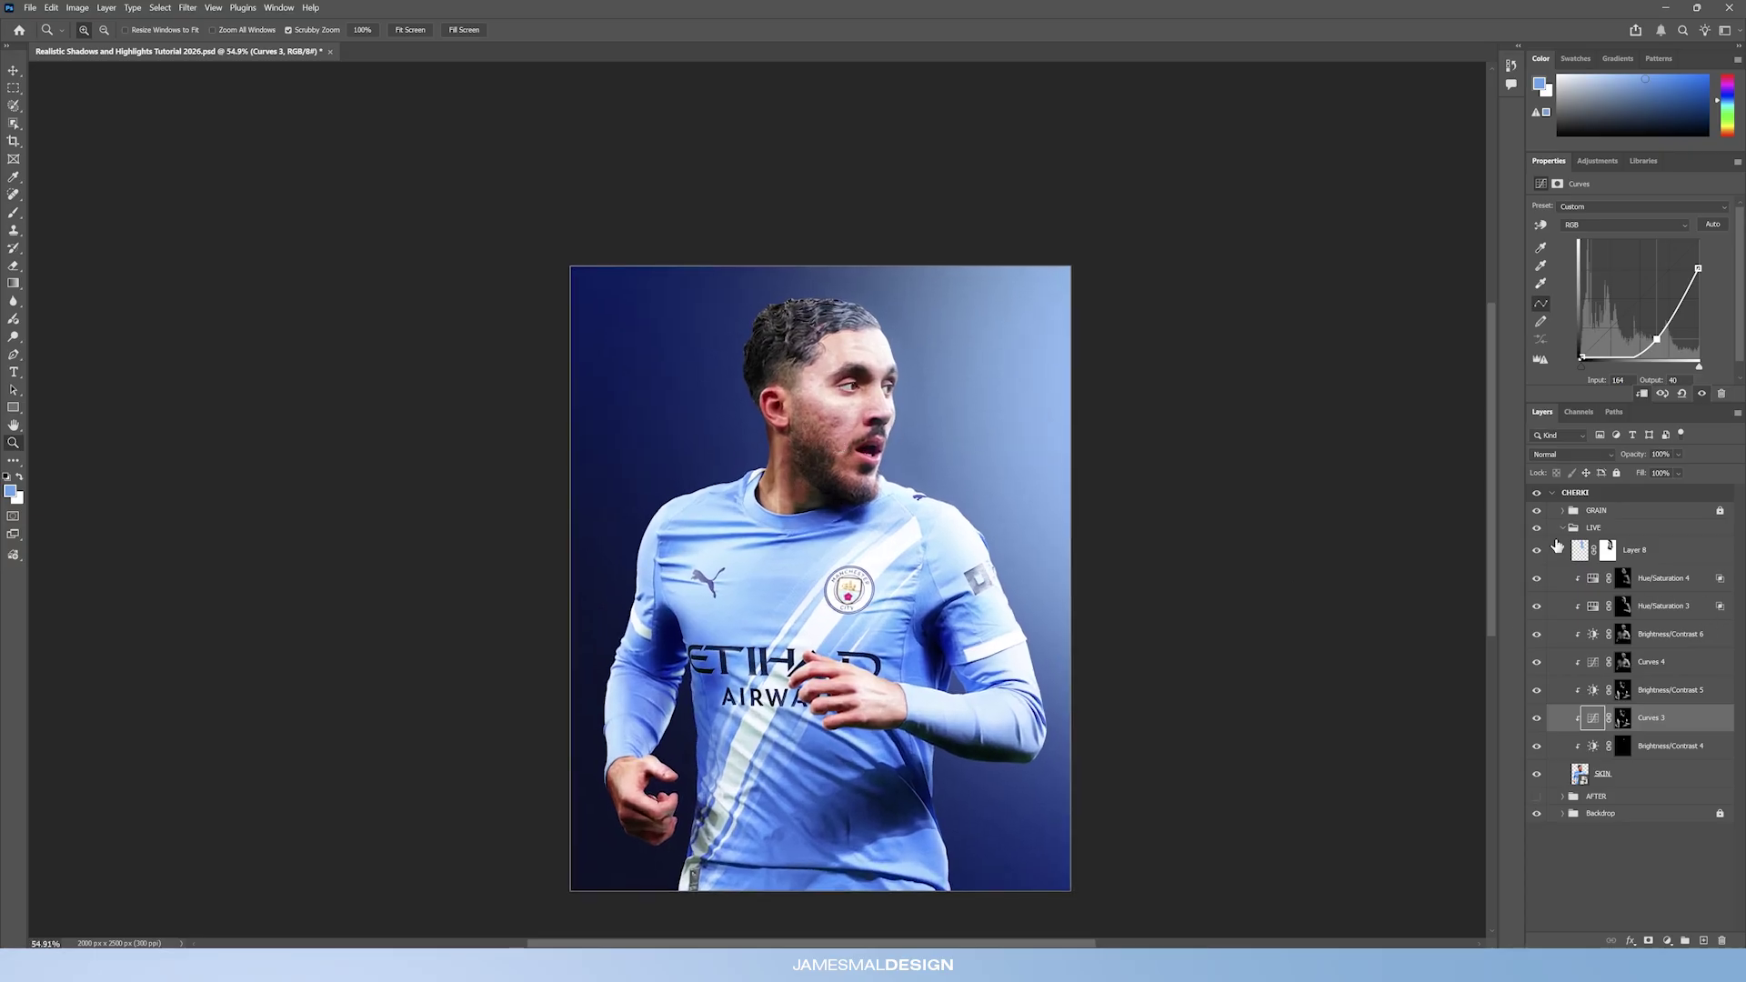
Collapse and hide the LIVE group and show the AFTER group to compare the two results.
left_click(1587, 528)
left_click(1562, 528)
left_click(1538, 527)
left_click(1537, 545)
scroll(915, 455, "up", 1)
left_click_drag(718, 394, 794, 343)
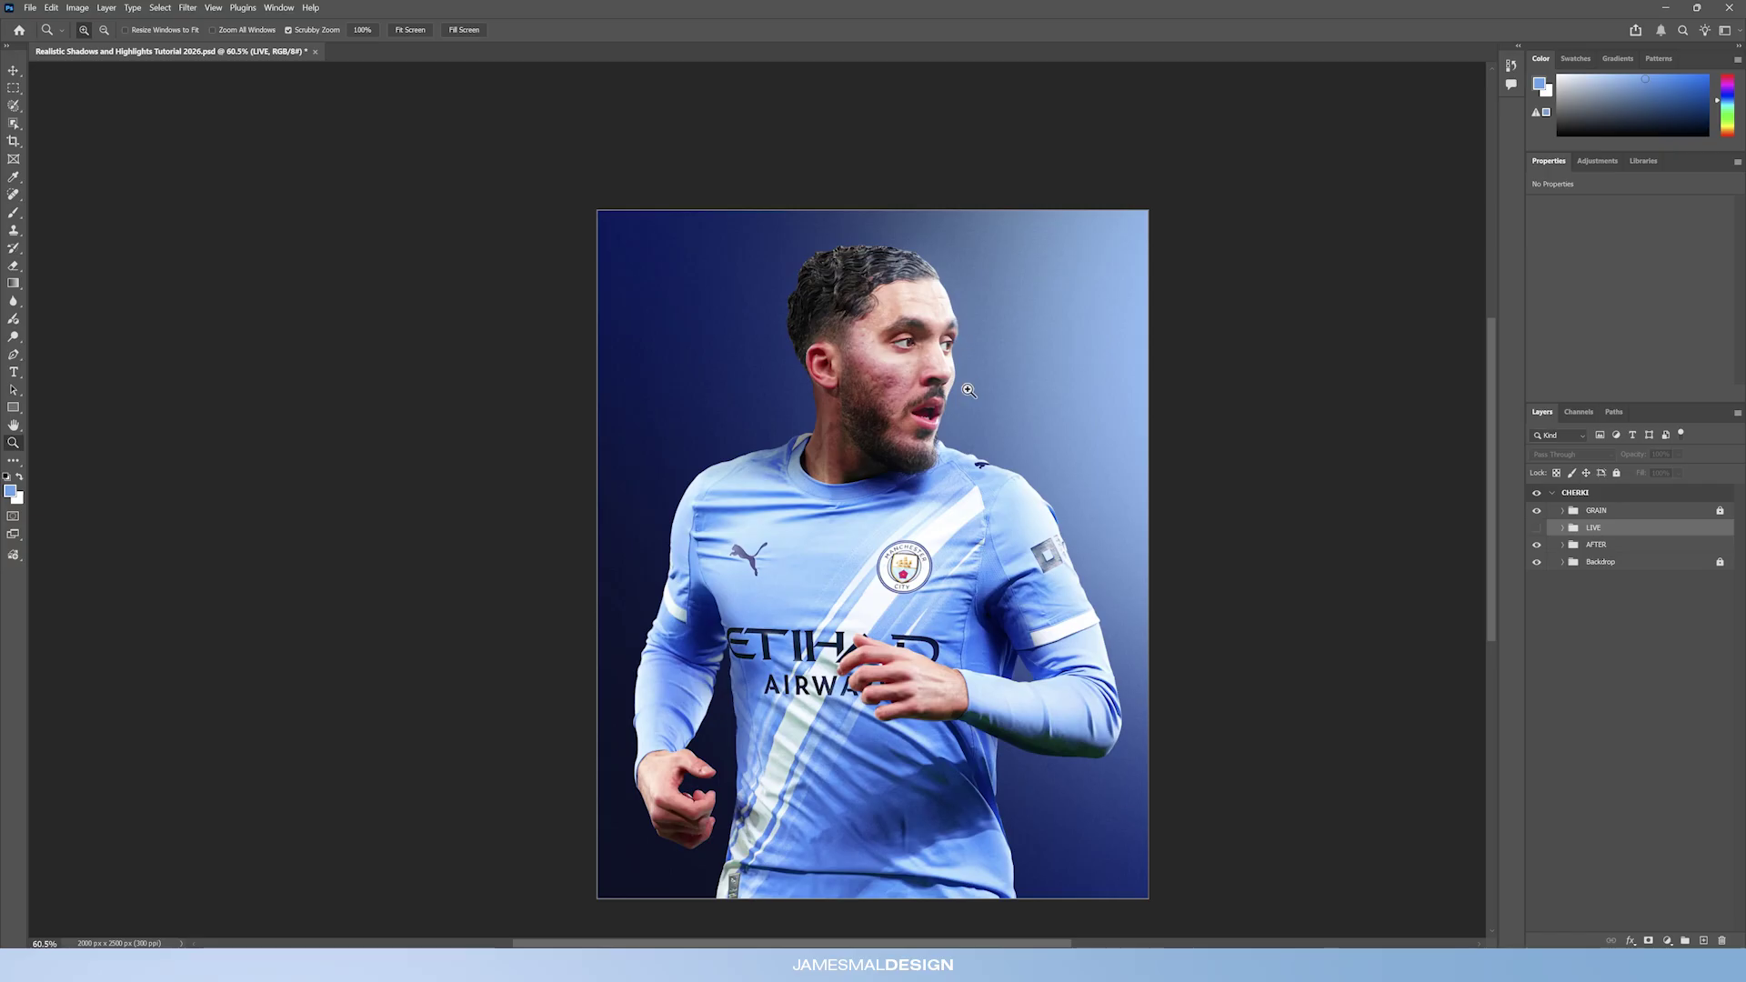
Expand the AFTER group and open the curve settings of its Curves 2 layer.
left_click(1563, 544)
left_click(1624, 623)
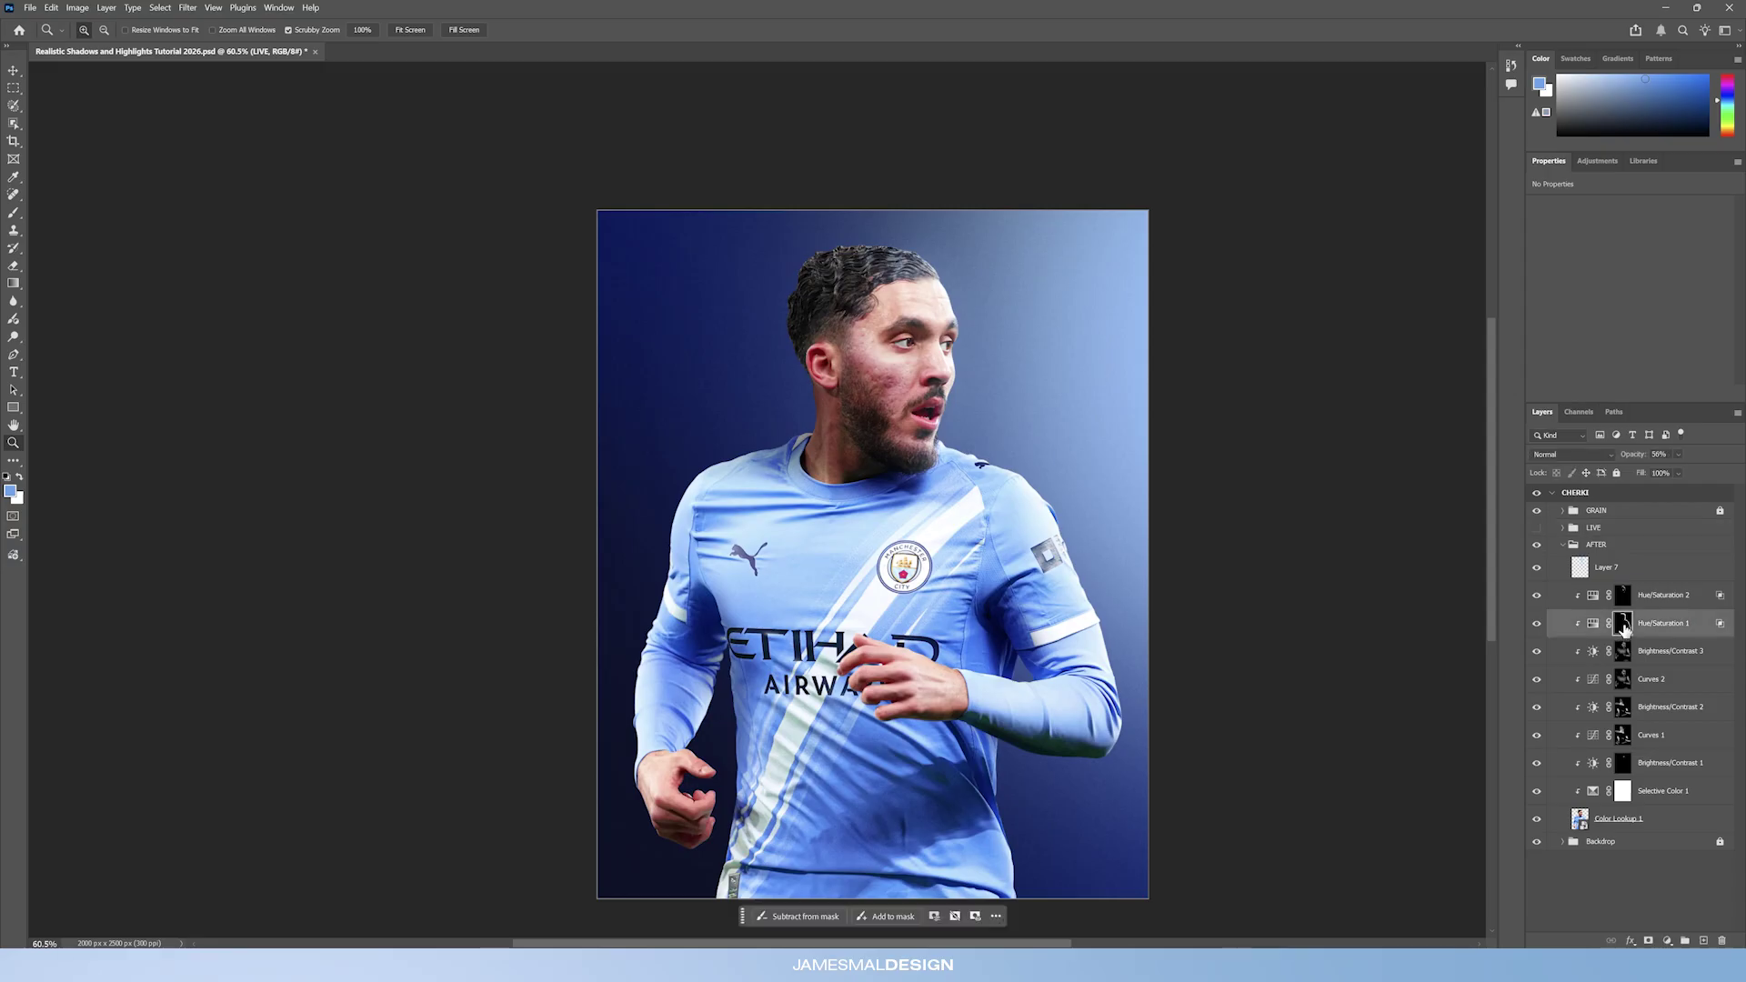
left_click(1596, 680)
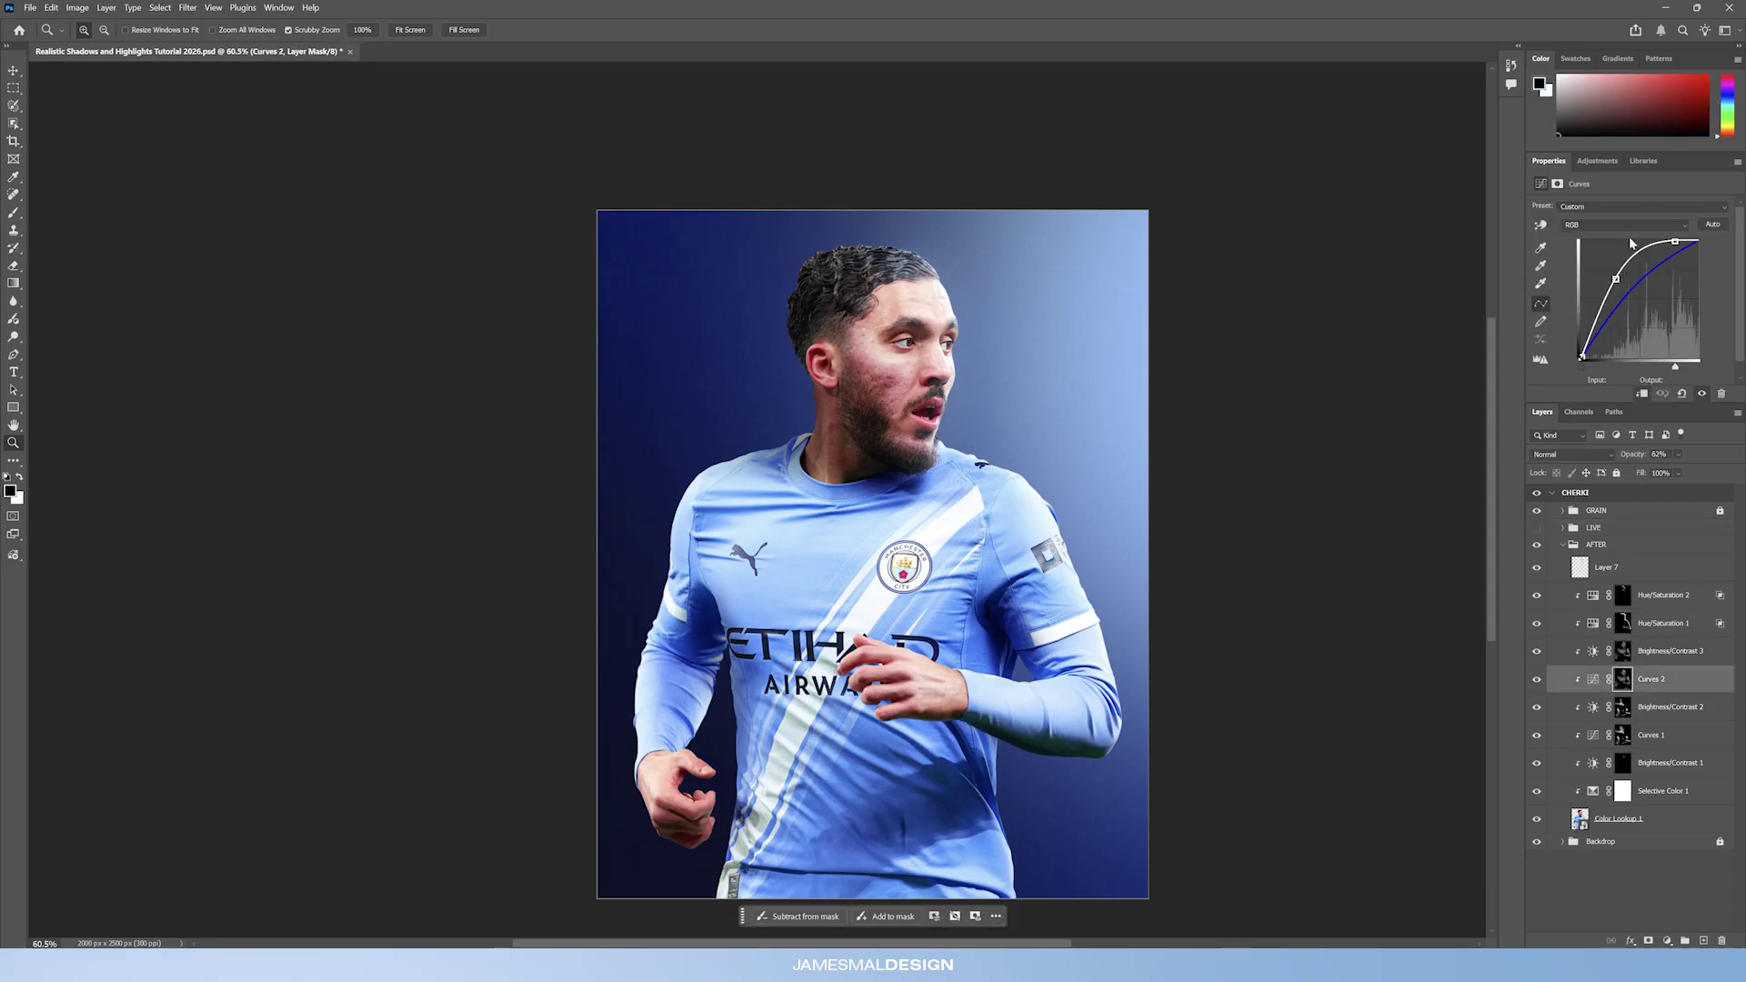